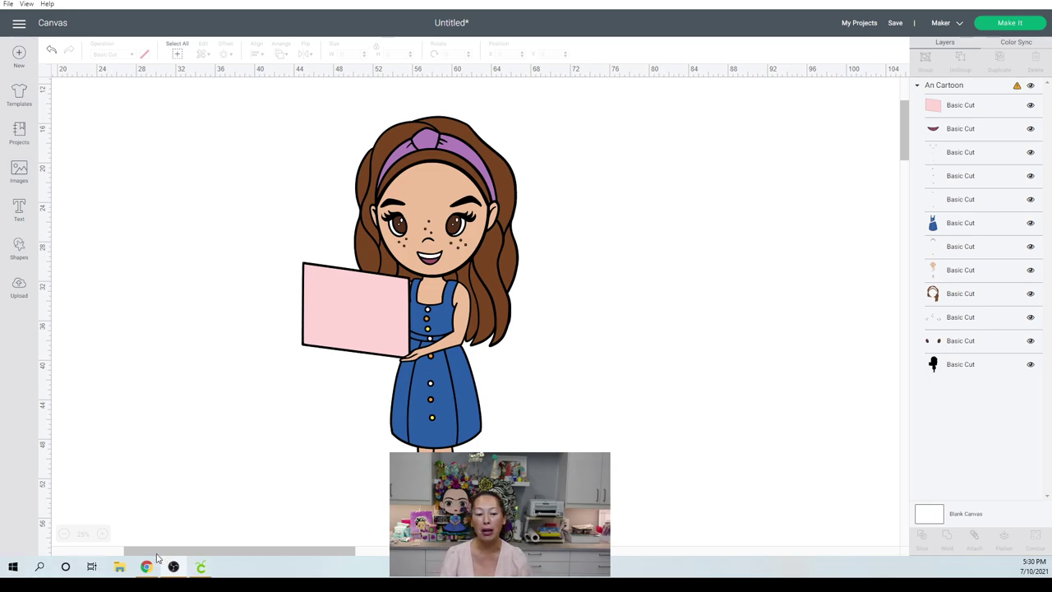
- Switch to Chrome and view KittoonStudio's cute custom digital cartoon portrait listing and its sample images, plus the CutsCraftsAndMore shop
{"action": "left_click", "coordinate": [146, 566]}
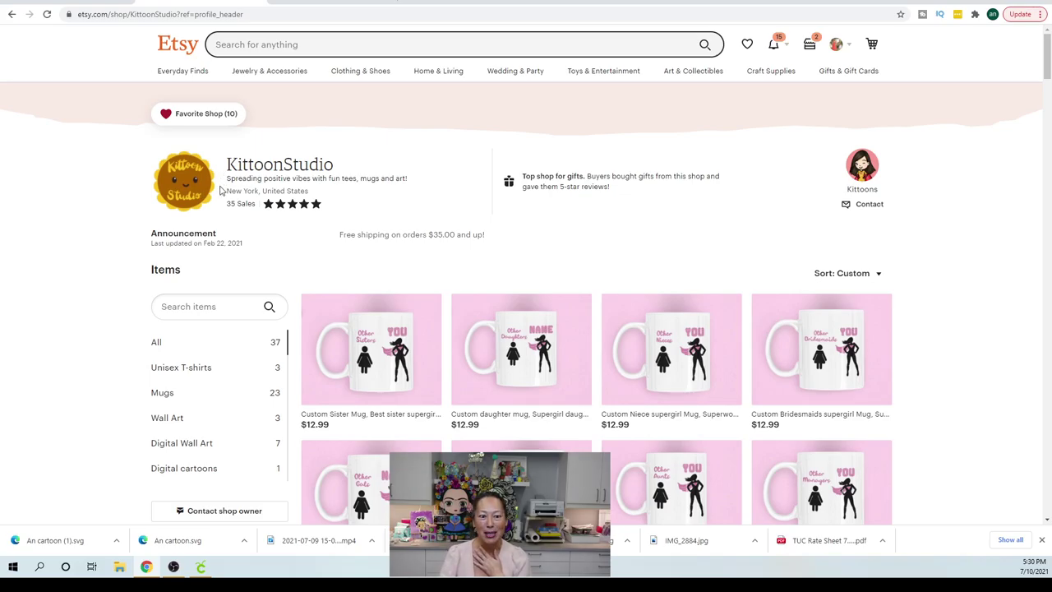
{"action": "scroll", "coordinate": [359, 251], "scroll_direction": "down", "scroll_amount": 4}
{"action": "scroll", "coordinate": [364, 250], "scroll_direction": "down", "scroll_amount": 20}
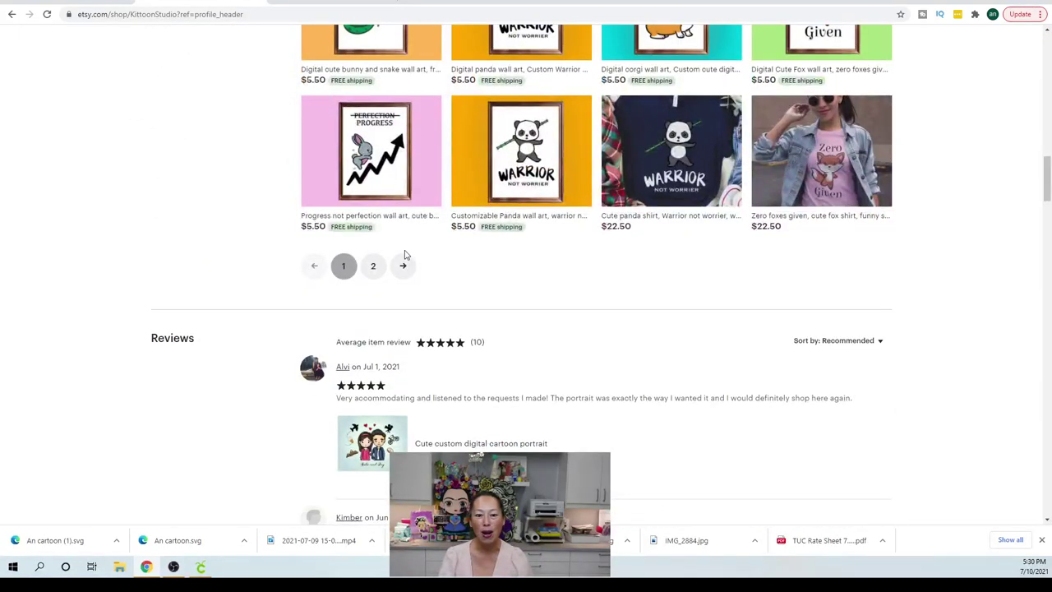
{"action": "left_click", "coordinate": [372, 449]}
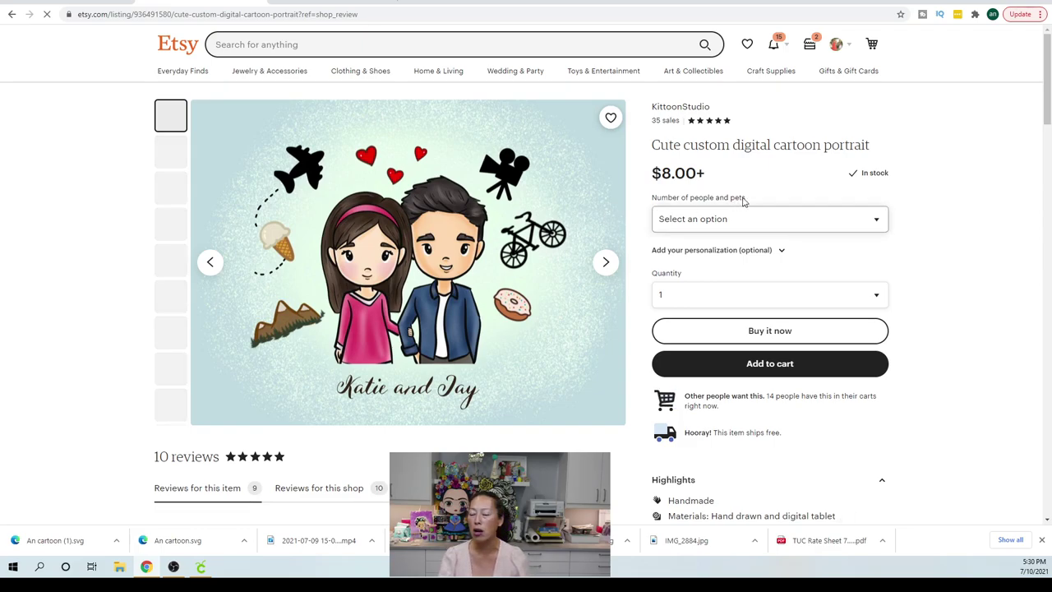
{"action": "left_click", "coordinate": [605, 262]}
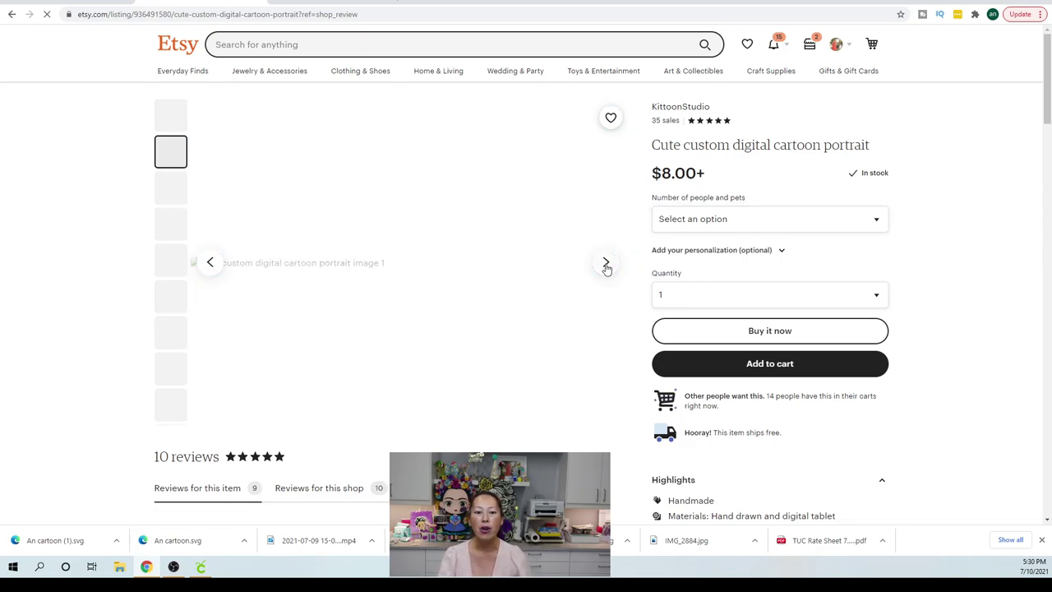
{"action": "left_click", "coordinate": [605, 263]}
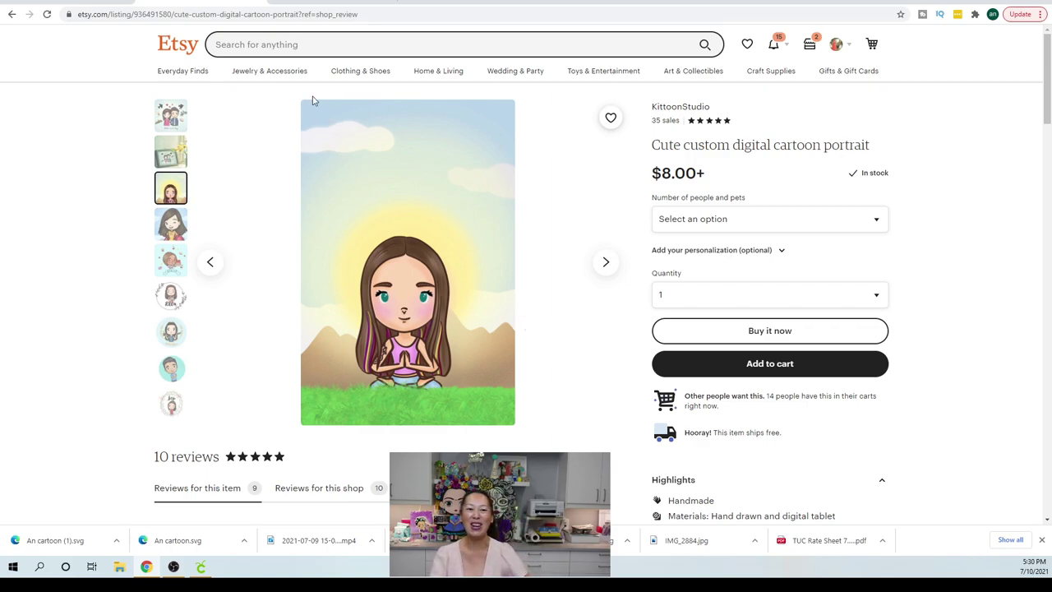
{"action": "left_click", "coordinate": [327, 4]}
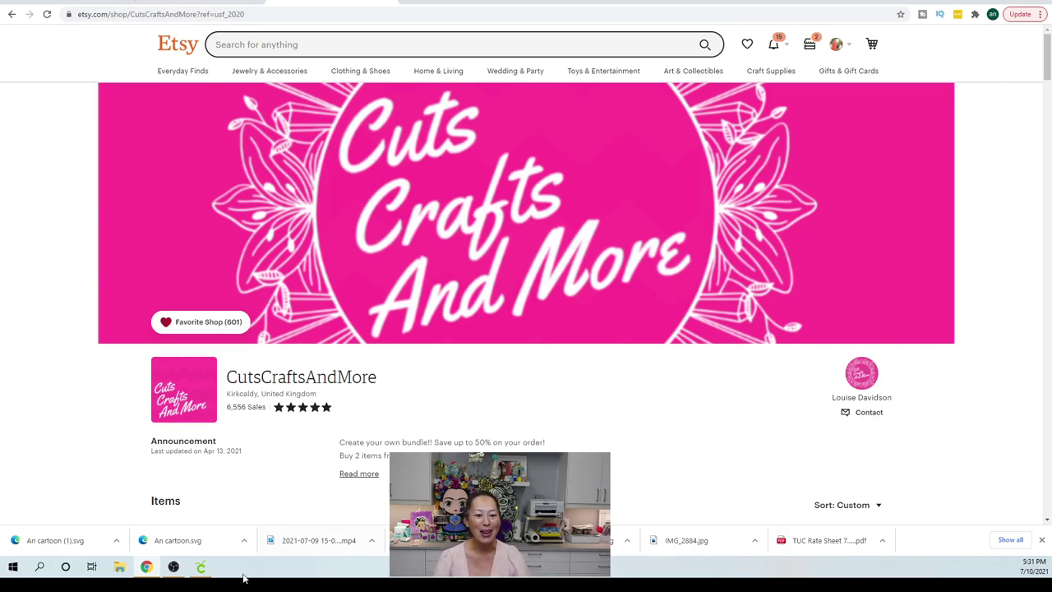
- Switch back to Cricut Design Space and hide all contours of the skin-tone layer except the face
{"action": "left_click", "coordinate": [202, 567]}
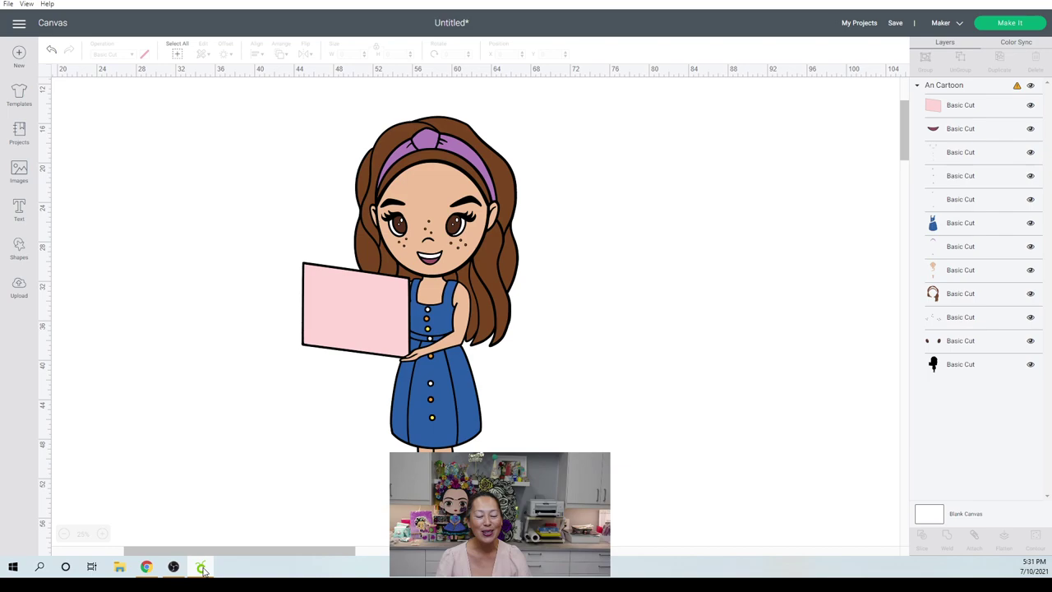
{"action": "left_click", "coordinate": [415, 269]}
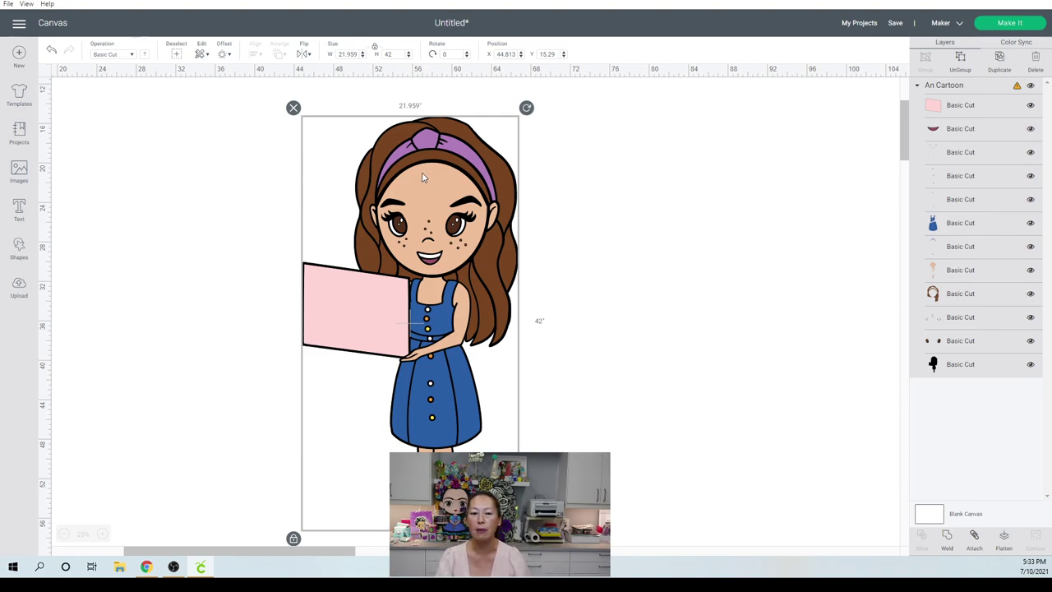
{"action": "left_click", "coordinate": [979, 279]}
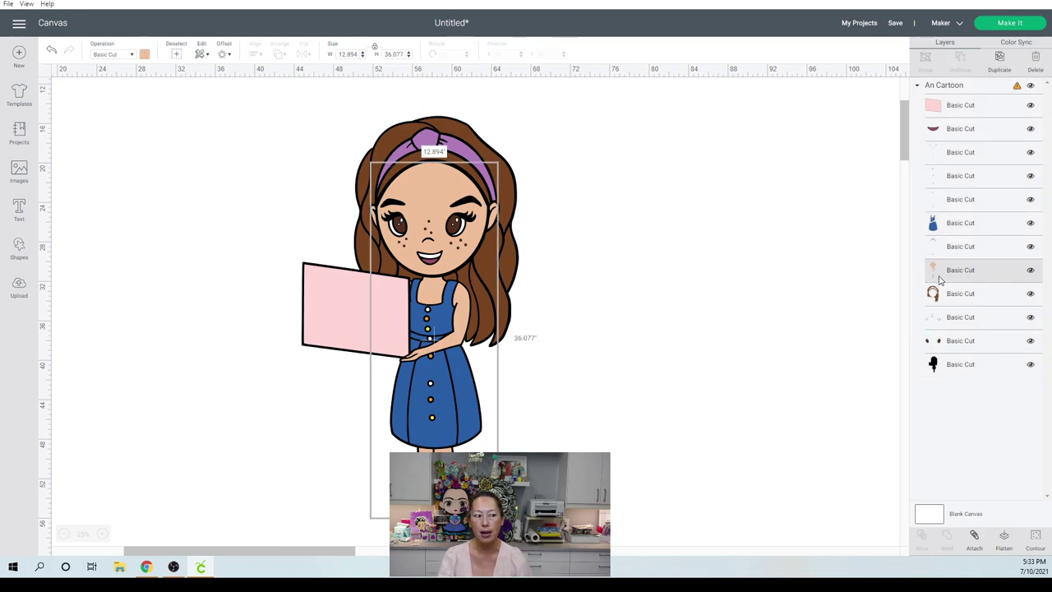
{"action": "left_click", "coordinate": [1032, 534]}
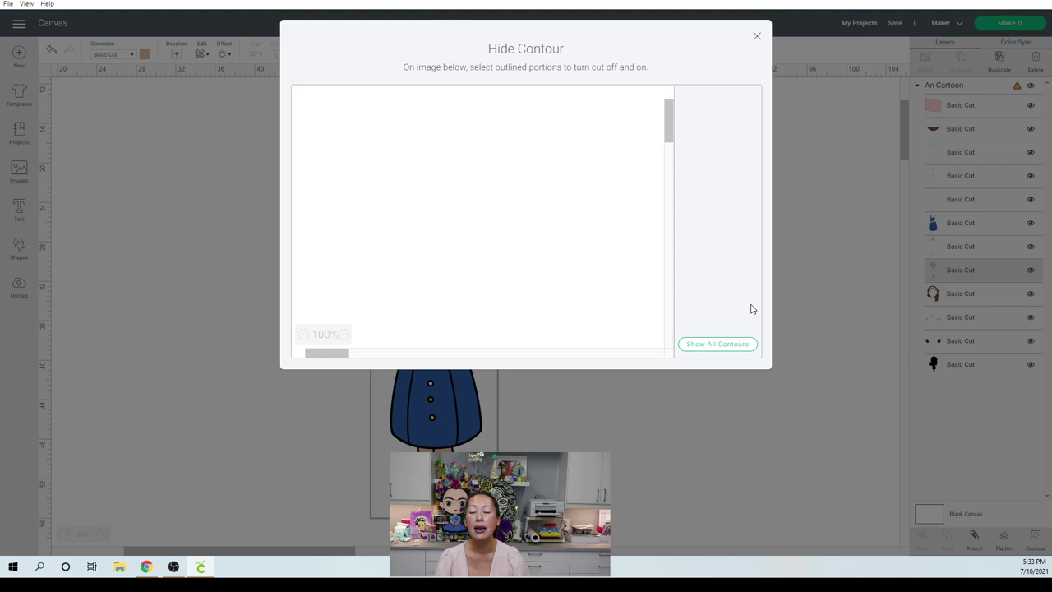
{"action": "left_click", "coordinate": [723, 348]}
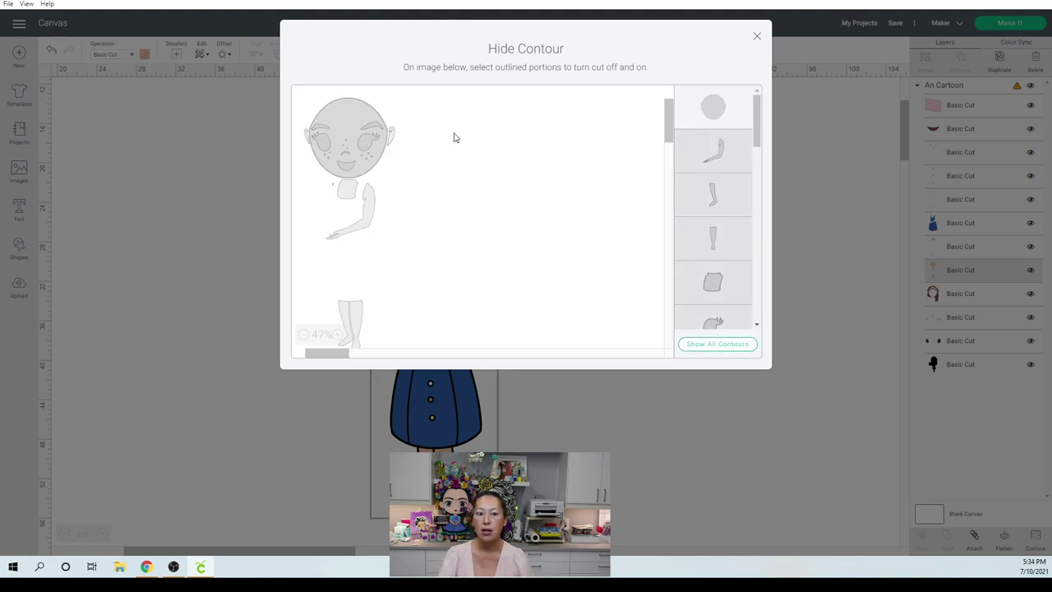
{"action": "left_click", "coordinate": [757, 36]}
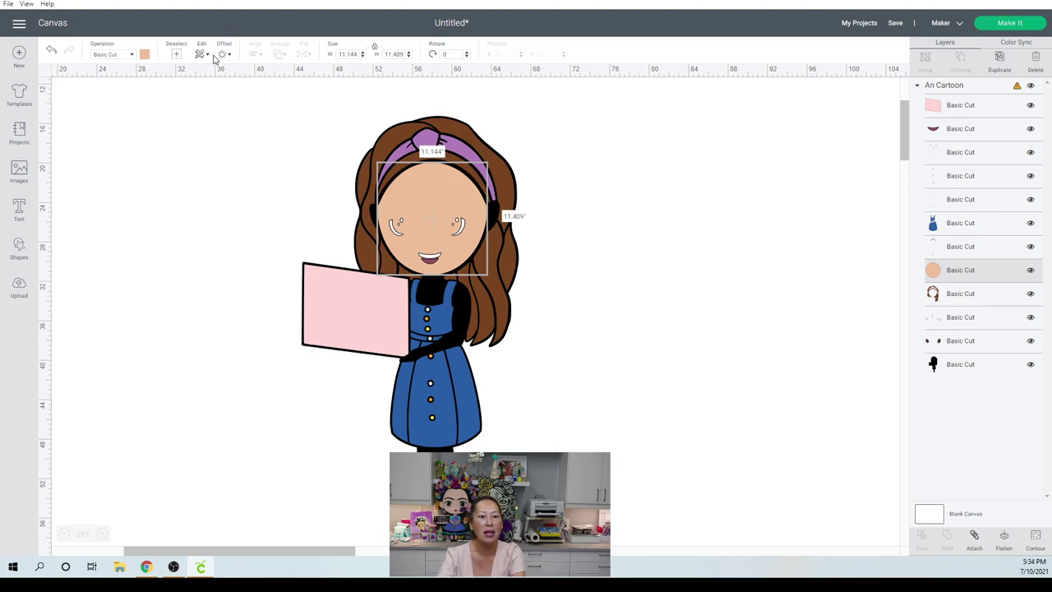
- Set the height of the whole cartoon to 43 inches and check the size of the face layer
{"action": "left_click", "coordinate": [176, 53]}
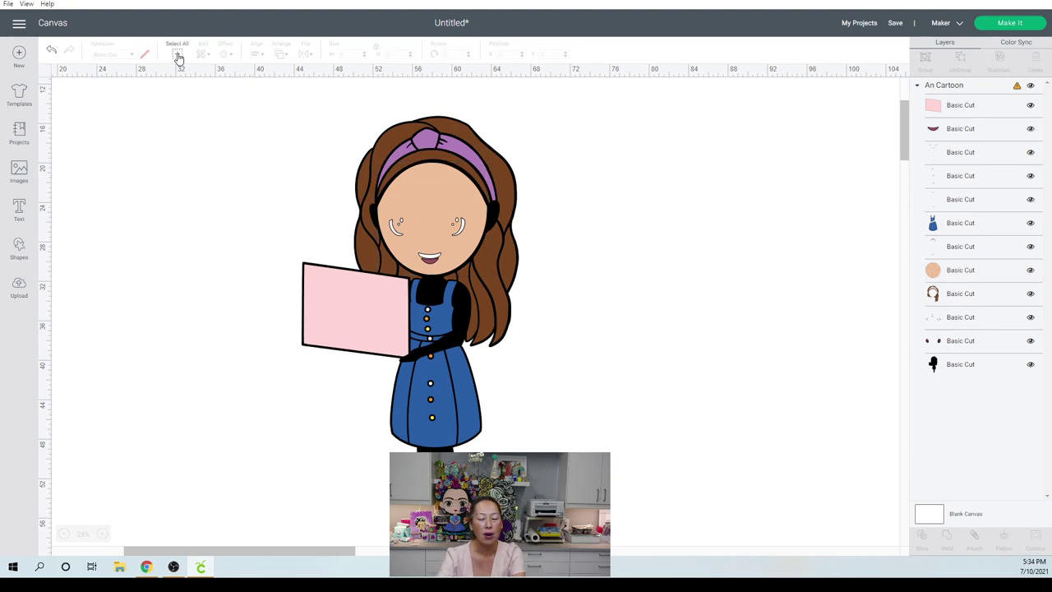
{"action": "left_click", "coordinate": [178, 56]}
{"action": "double_click", "coordinate": [398, 54]}
{"action": "type", "text": "43"}
{"action": "key", "text": "Tab"}
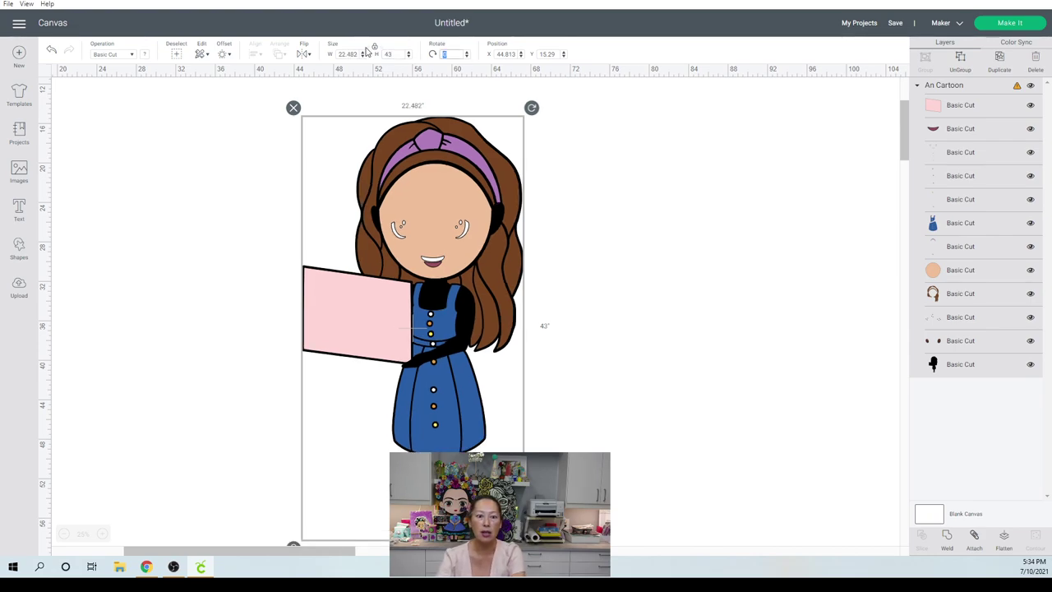
{"action": "left_click", "coordinate": [969, 273]}
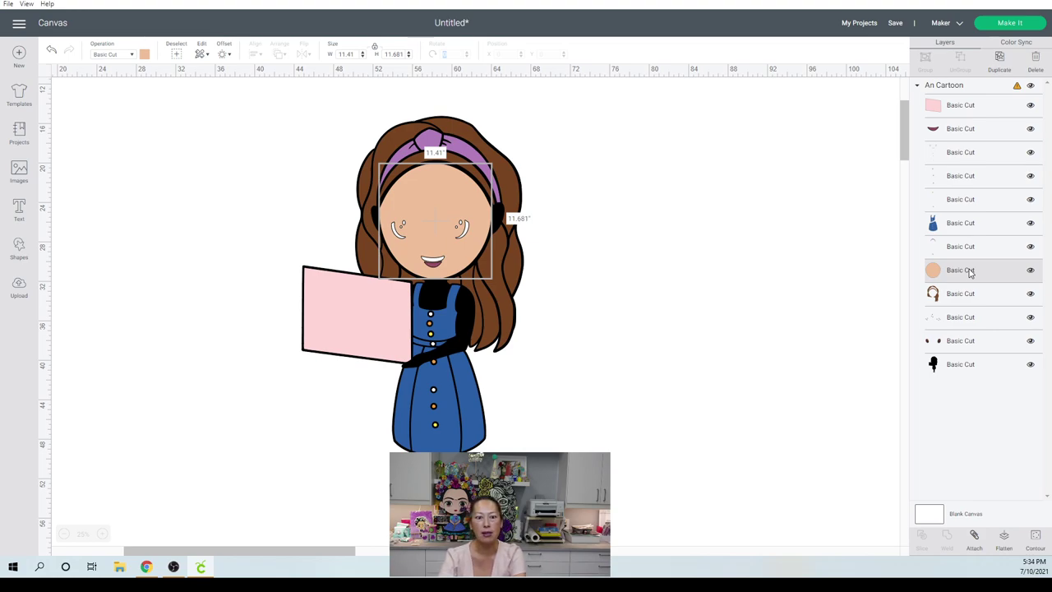
- Set the whole cartoon's height to 44 inches and check the face layer's size again
{"action": "left_click", "coordinate": [178, 53]}
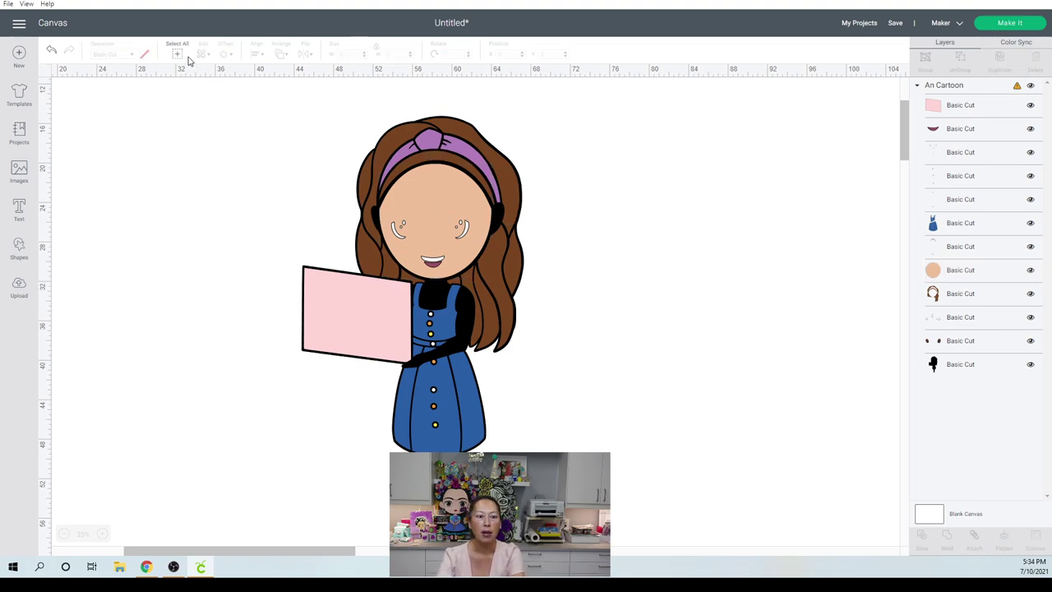
{"action": "left_click", "coordinate": [177, 53]}
{"action": "double_click", "coordinate": [393, 54]}
{"action": "type", "text": "44"}
{"action": "key", "text": "Tab"}
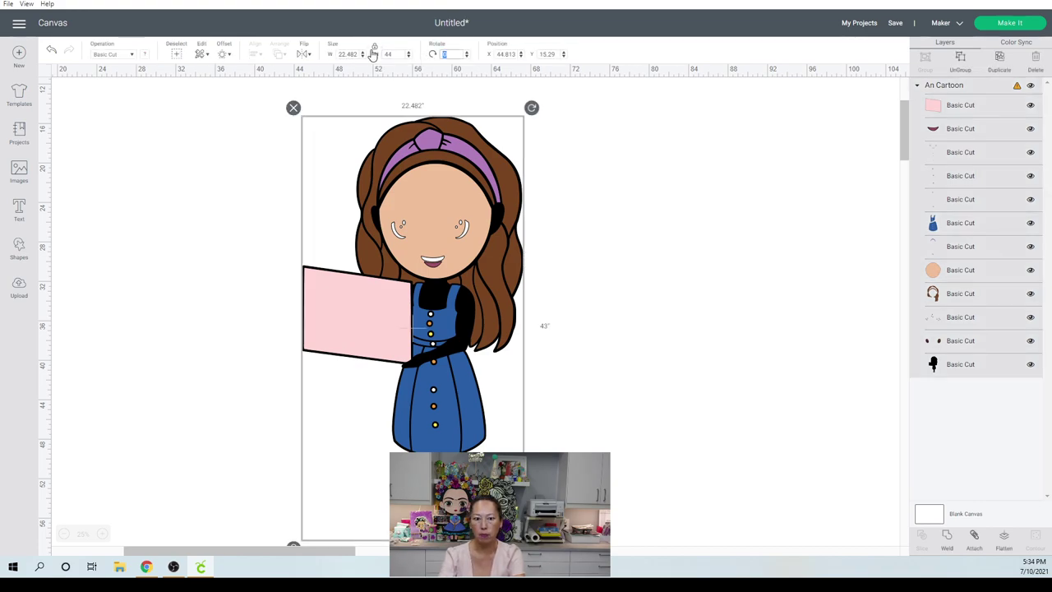
{"action": "left_click", "coordinate": [959, 272]}
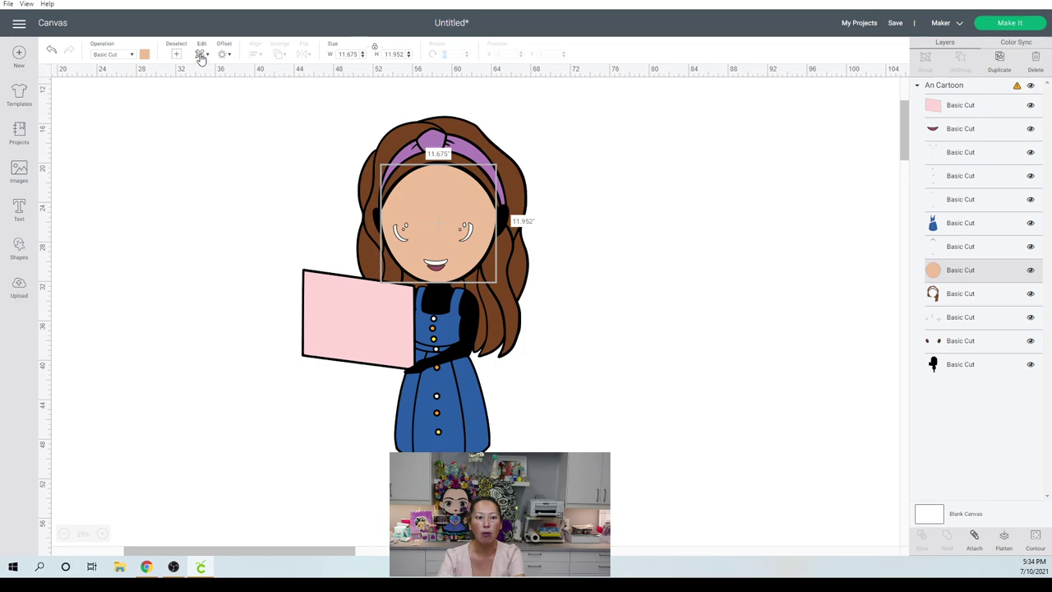
- Set the height of the whole cartoon back to 43 inches
{"action": "left_click", "coordinate": [183, 97]}
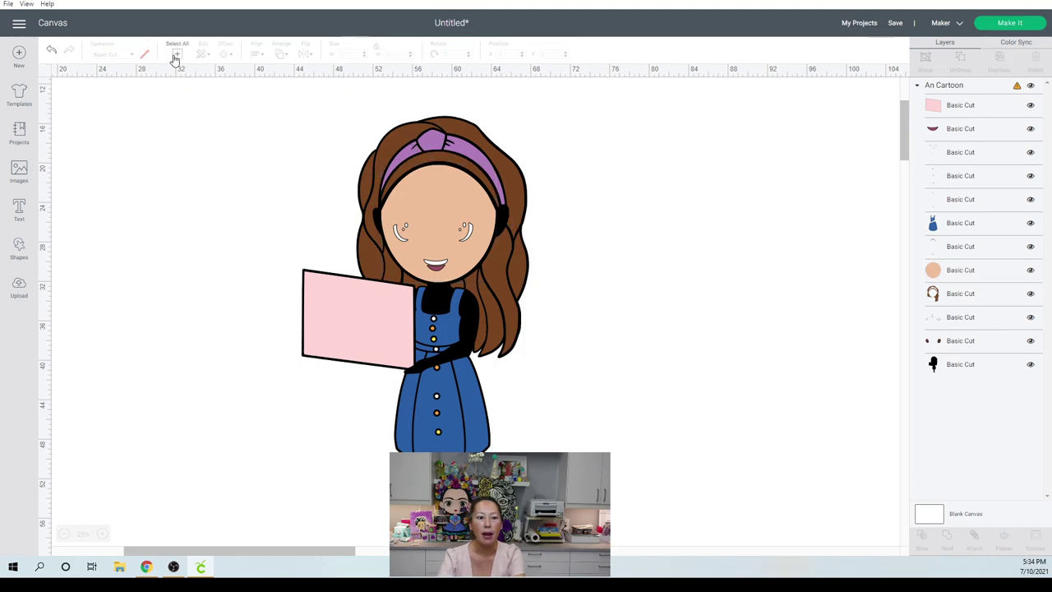
{"action": "left_click", "coordinate": [175, 55]}
{"action": "left_click", "coordinate": [391, 54]}
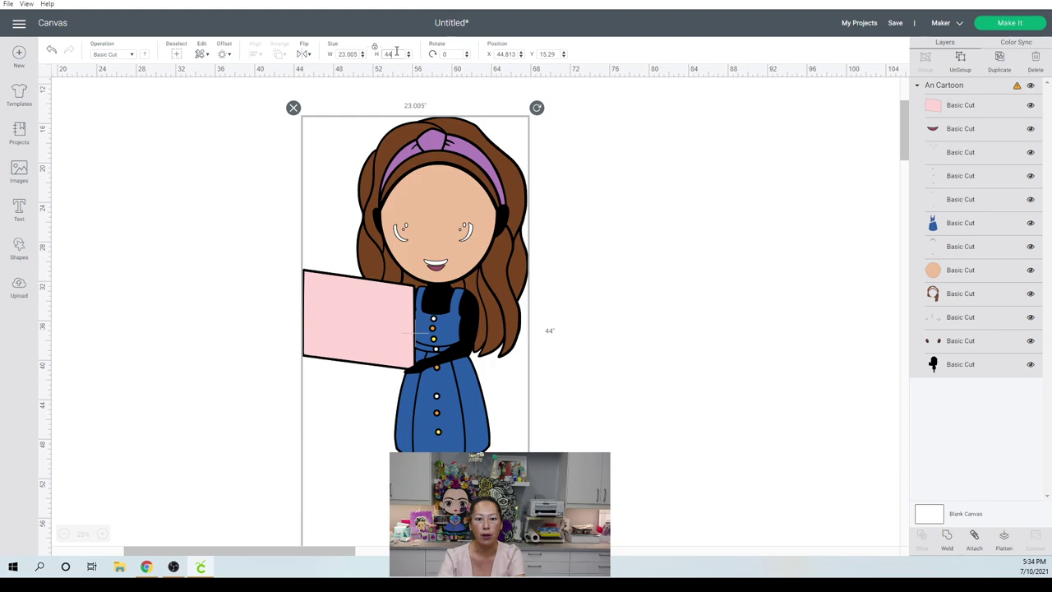
{"action": "key", "text": "BackSpace"}
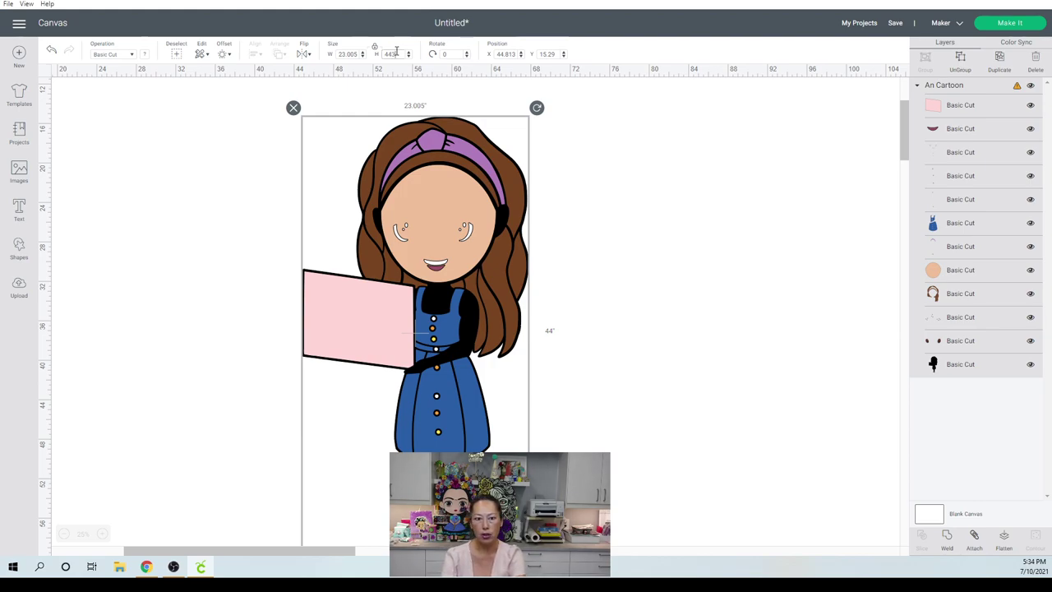
{"action": "type", "text": "3"}
{"action": "key", "text": "Tab"}
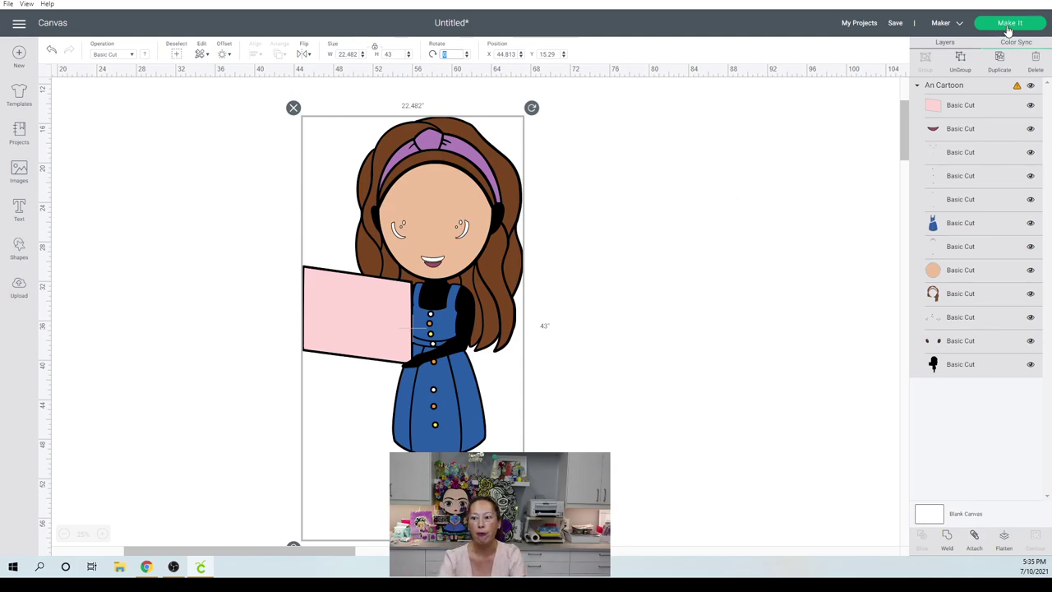
- Save the project under the title "An 43 inches"
{"action": "left_click", "coordinate": [894, 26]}
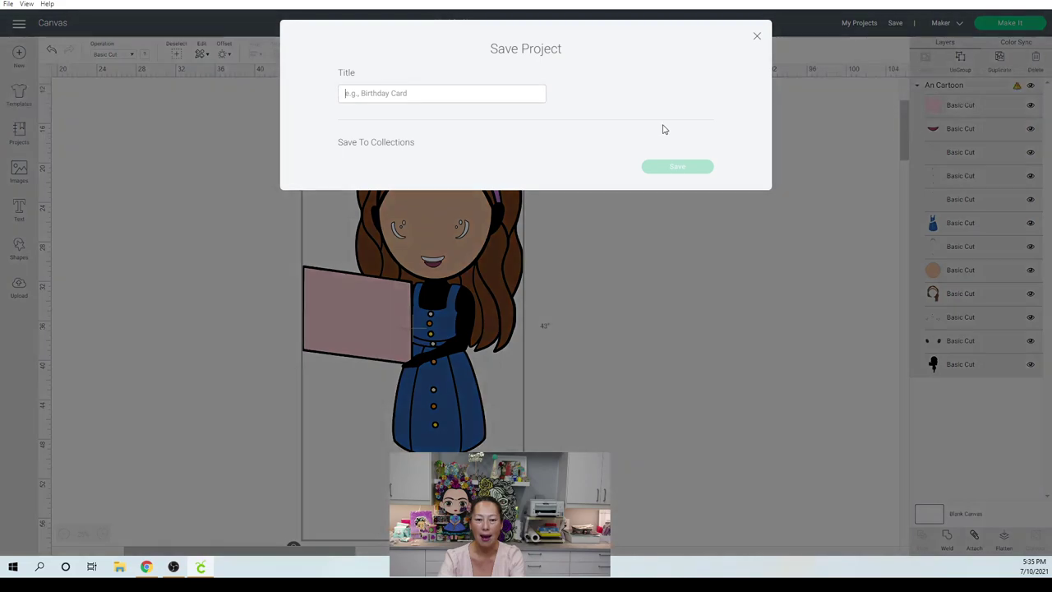
{"action": "type", "text": "An 43 inches"}
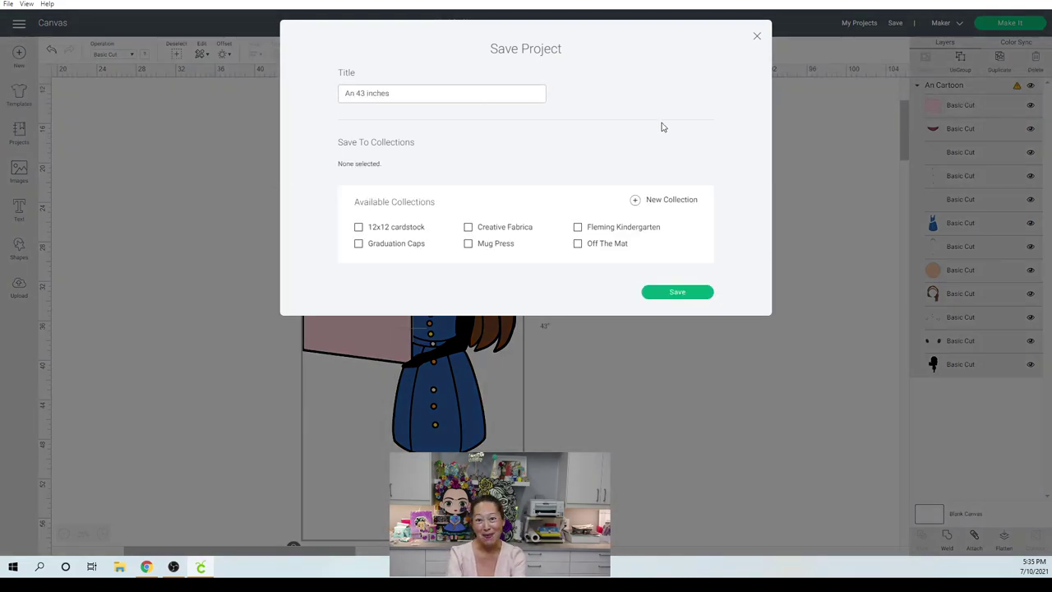
{"action": "key", "text": "Return"}
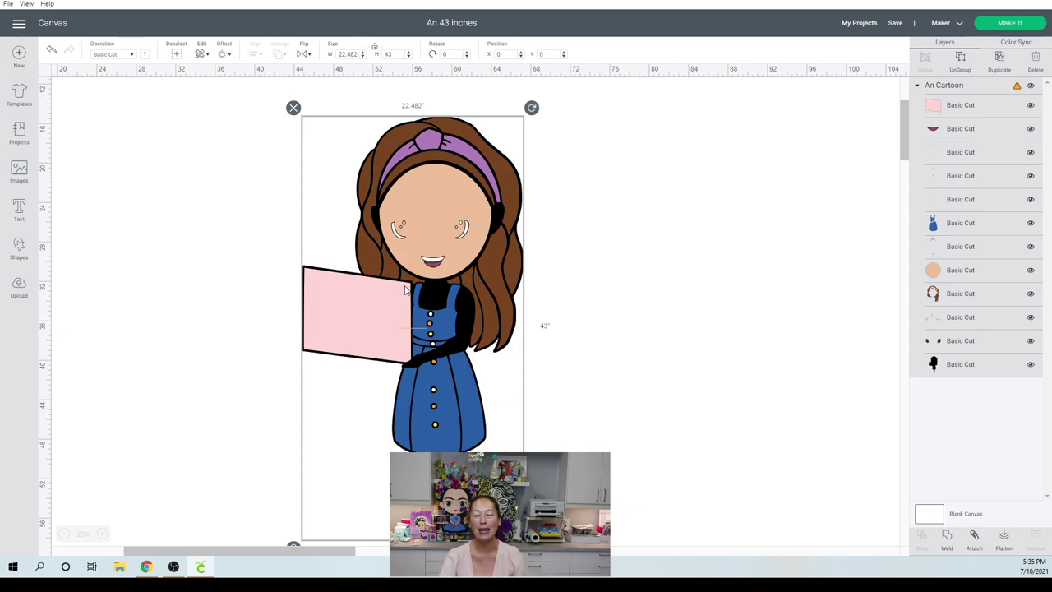
- Restore all hidden contours of the skin-tone face layer
{"action": "left_click", "coordinate": [957, 271]}
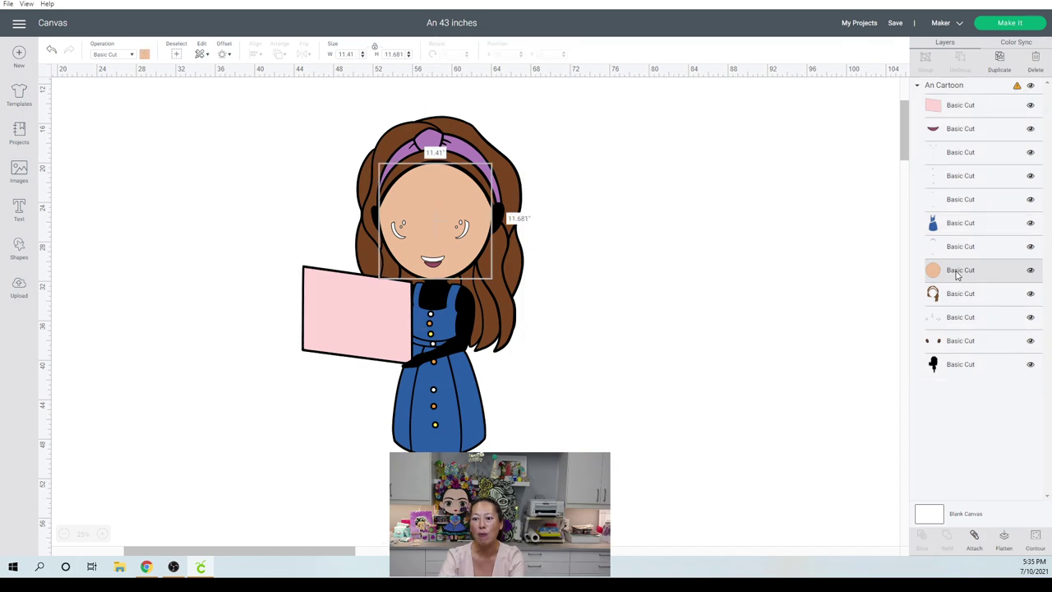
{"action": "left_click", "coordinate": [1033, 539]}
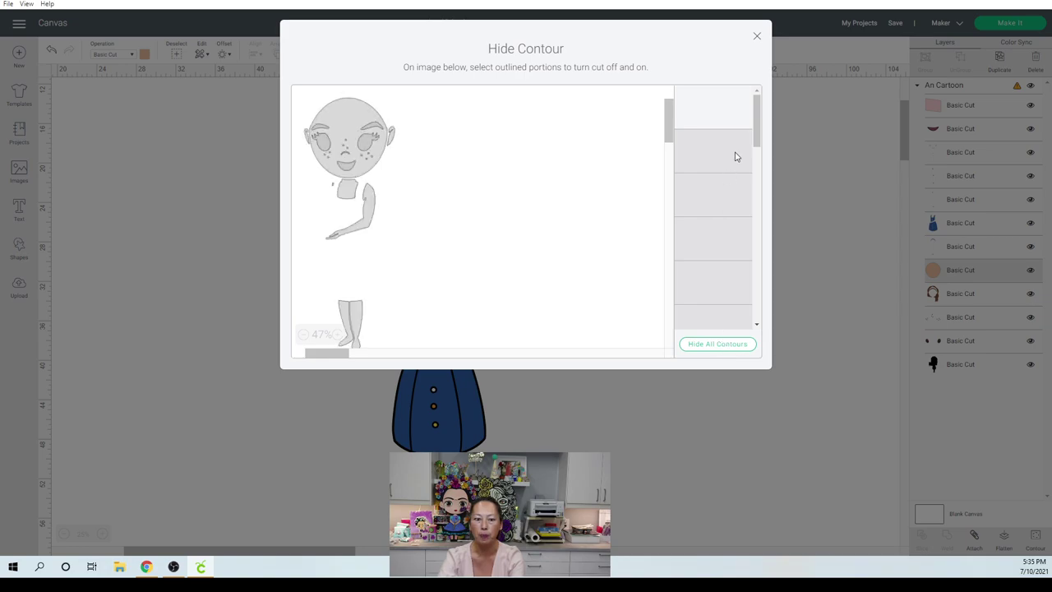
{"action": "left_click", "coordinate": [756, 39]}
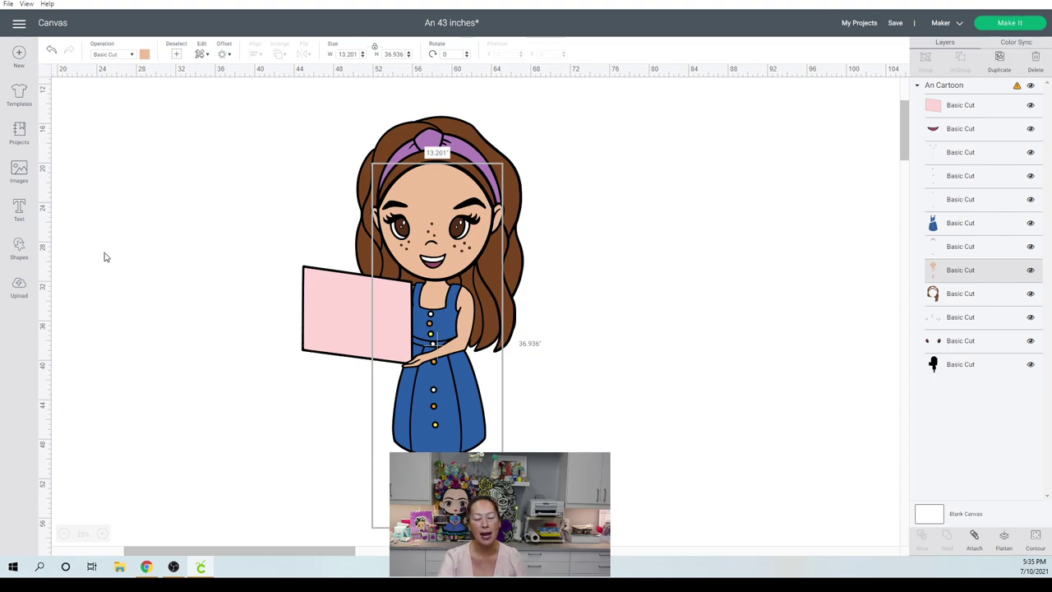
- Add the text "25" to the canvas in the Happy Popcorn font
{"action": "left_click", "coordinate": [20, 211]}
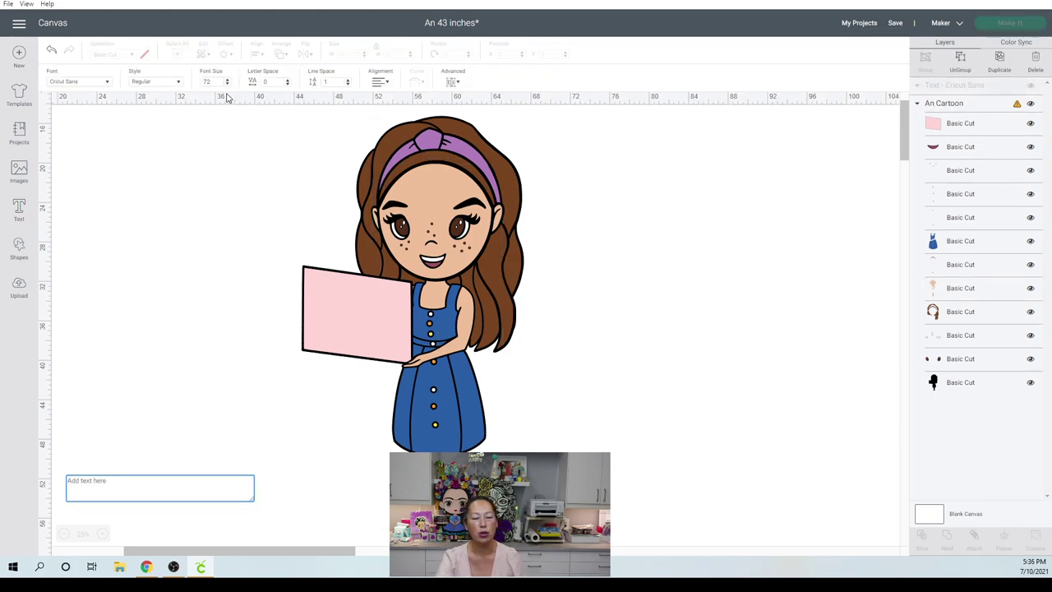
{"action": "left_click", "coordinate": [105, 84]}
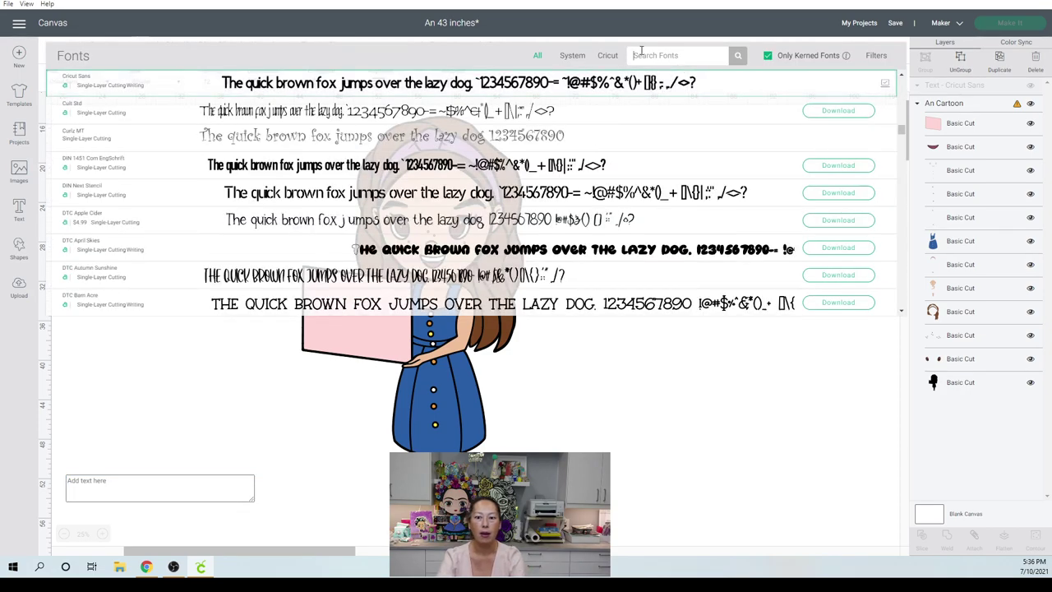
{"action": "type", "text": "25"}
{"action": "key", "text": "BackSpace"}
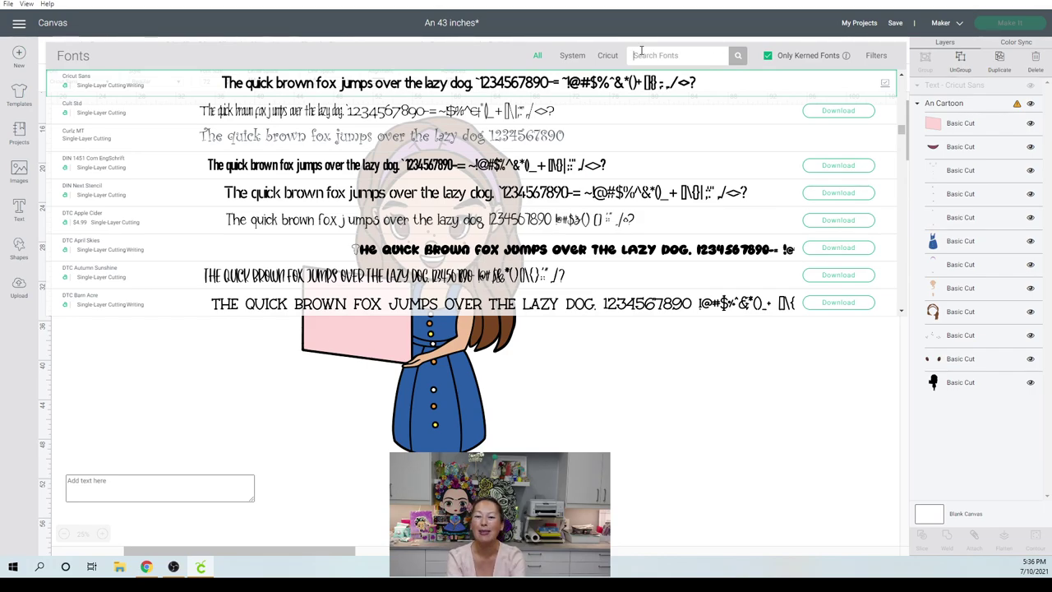
{"action": "type", "text": "happy po"}
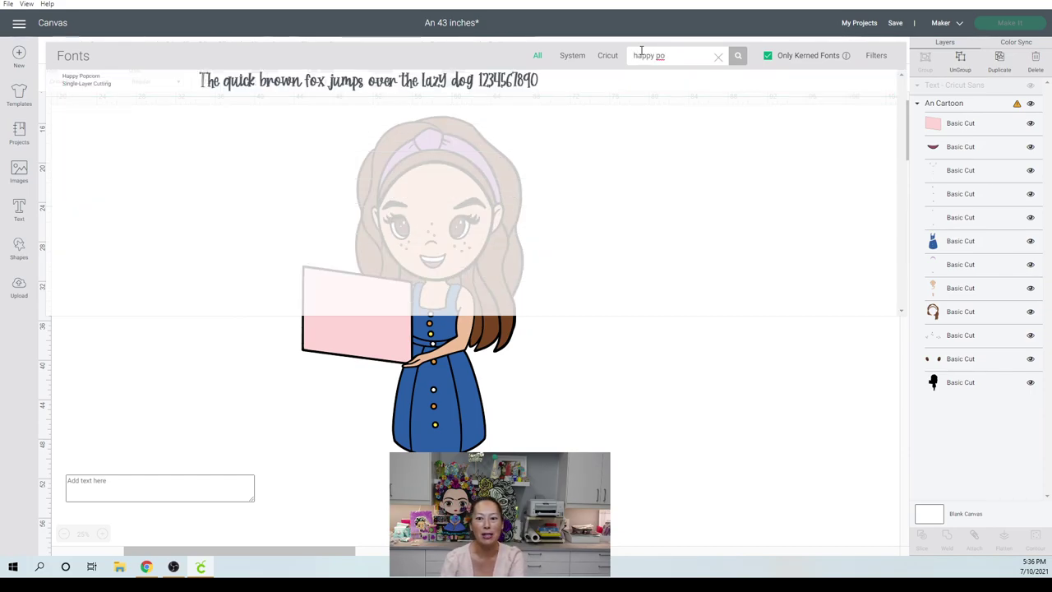
{"action": "left_click", "coordinate": [493, 79]}
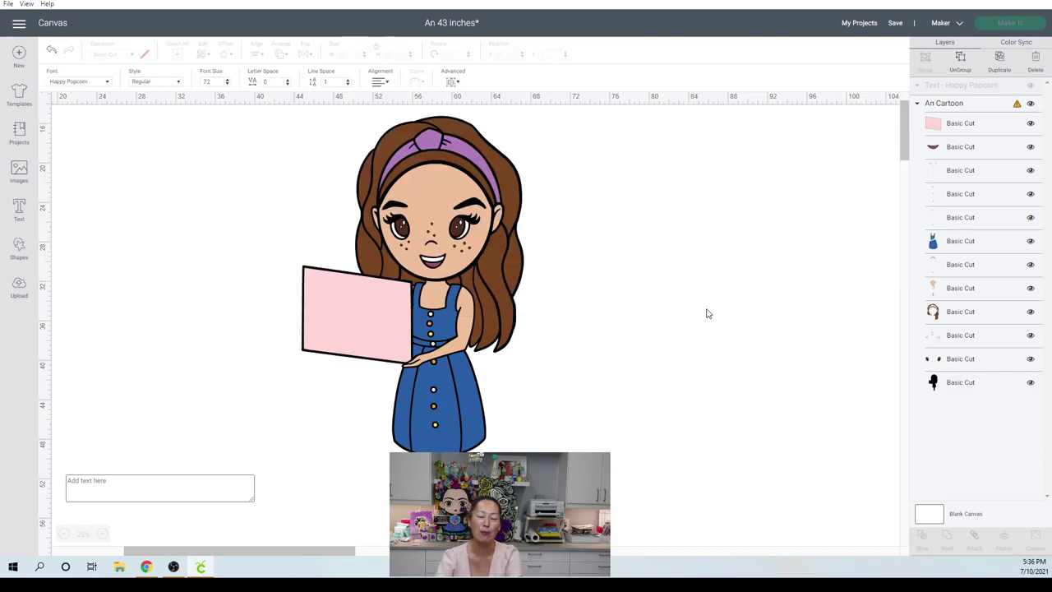
{"action": "left_click", "coordinate": [114, 483]}
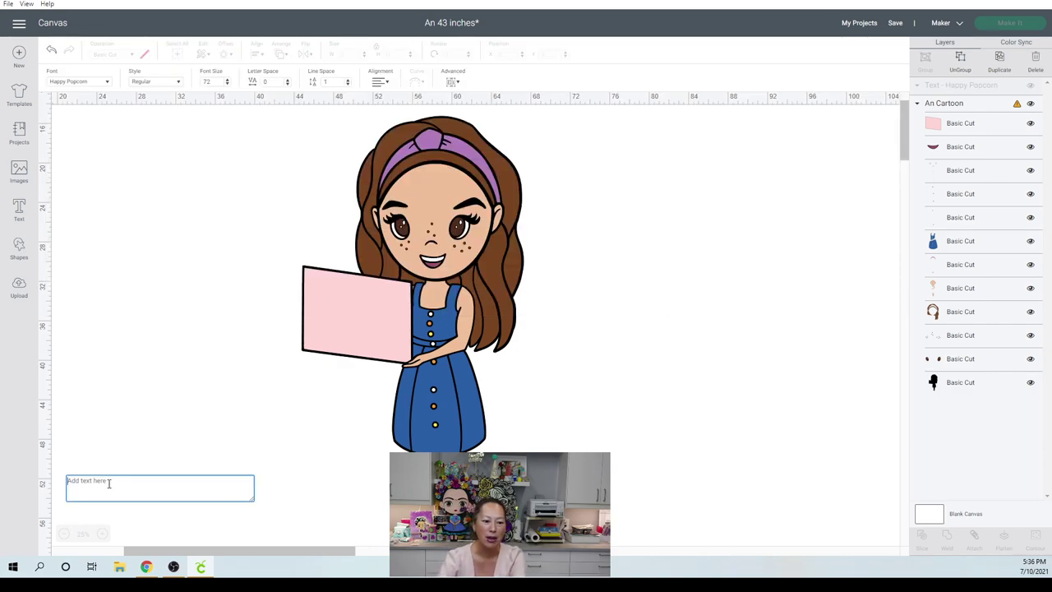
{"action": "type", "text": "25"}
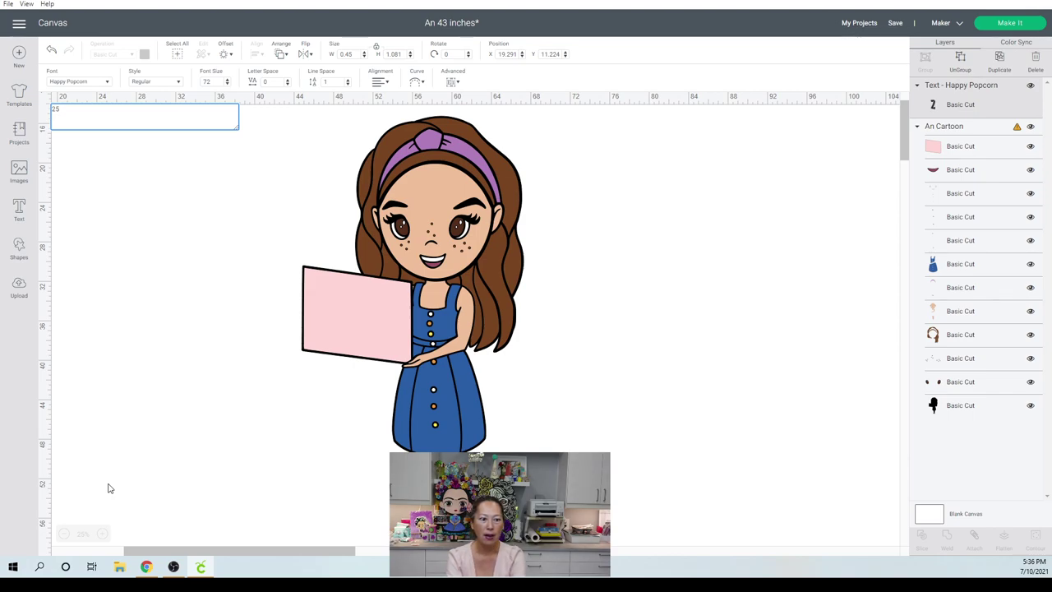
- Extend the "25" text so that it reads "25K"
{"action": "type", "text": "K"}
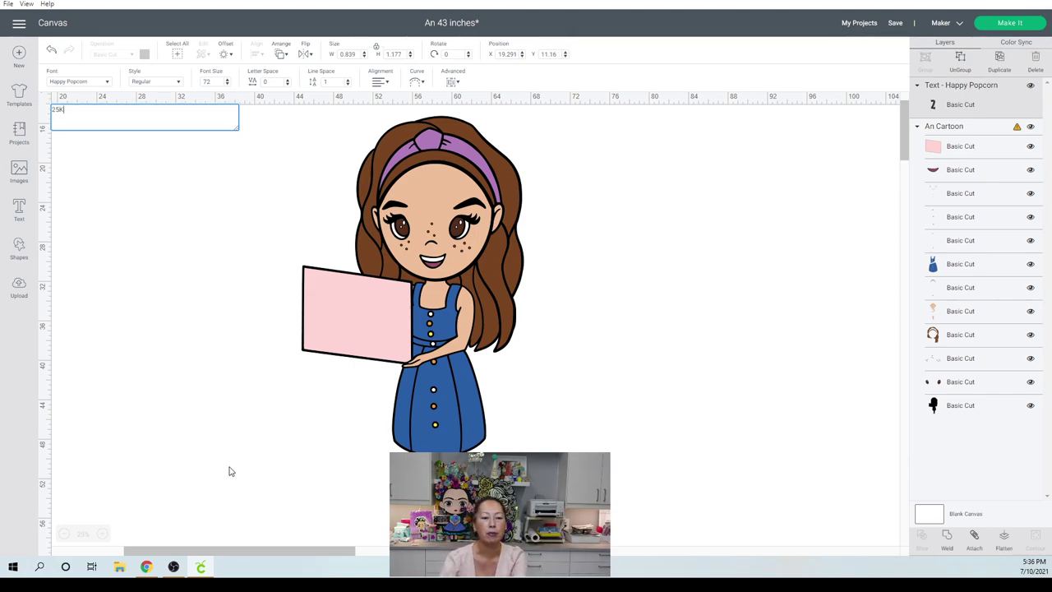
{"action": "left_click", "coordinate": [183, 331]}
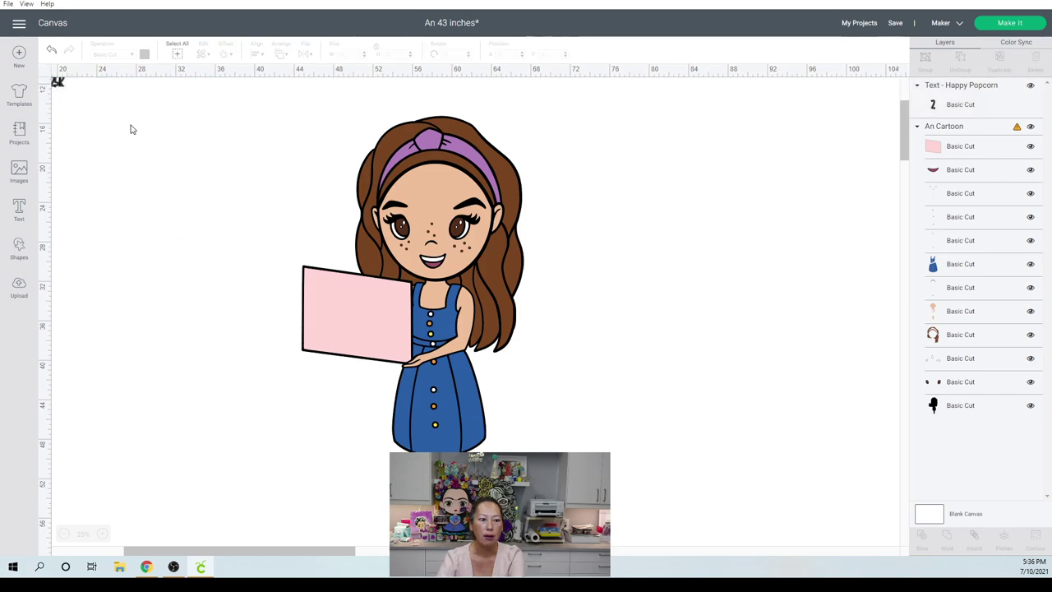
{"action": "key", "text": "ctrl+z"}
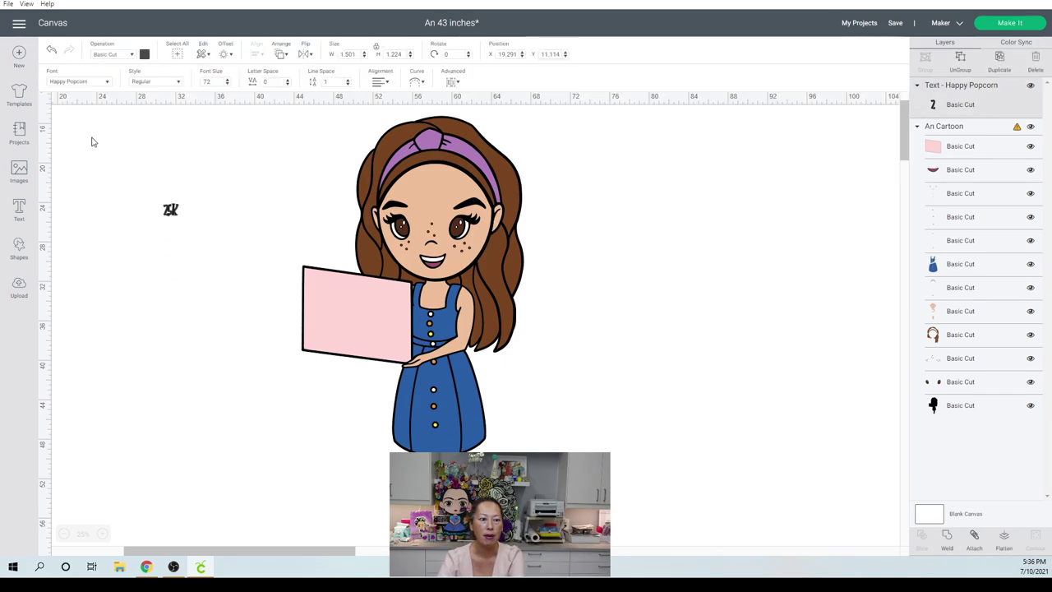
- Place the "25K" text on the pink sign, enlarged to about 8.3 by 6.8 inches and rotated about 8.5° to match its slant
{"action": "left_click", "coordinate": [182, 220]}
{"action": "left_click_drag", "start_coordinate": [187, 226], "coordinate": [269, 289]}
{"action": "left_click_drag", "start_coordinate": [221, 247], "coordinate": [360, 315]}
{"action": "left_click_drag", "start_coordinate": [408, 286], "coordinate": [415, 292]}
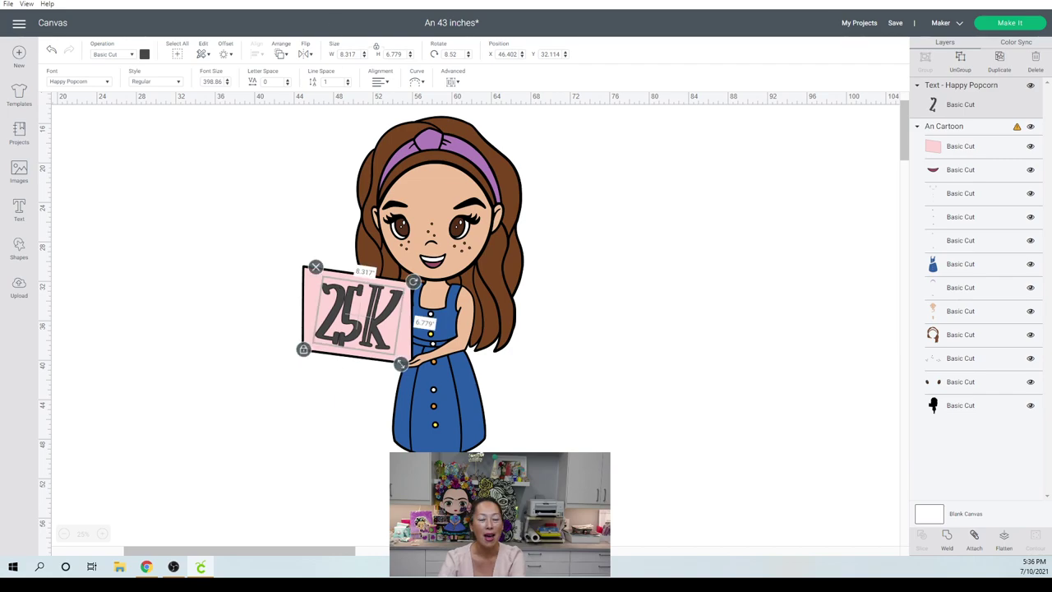
- Create a welded, rounded-corner offset of 0.10 in around the "25K" text and nudge the text over it
{"action": "left_click", "coordinate": [223, 56]}
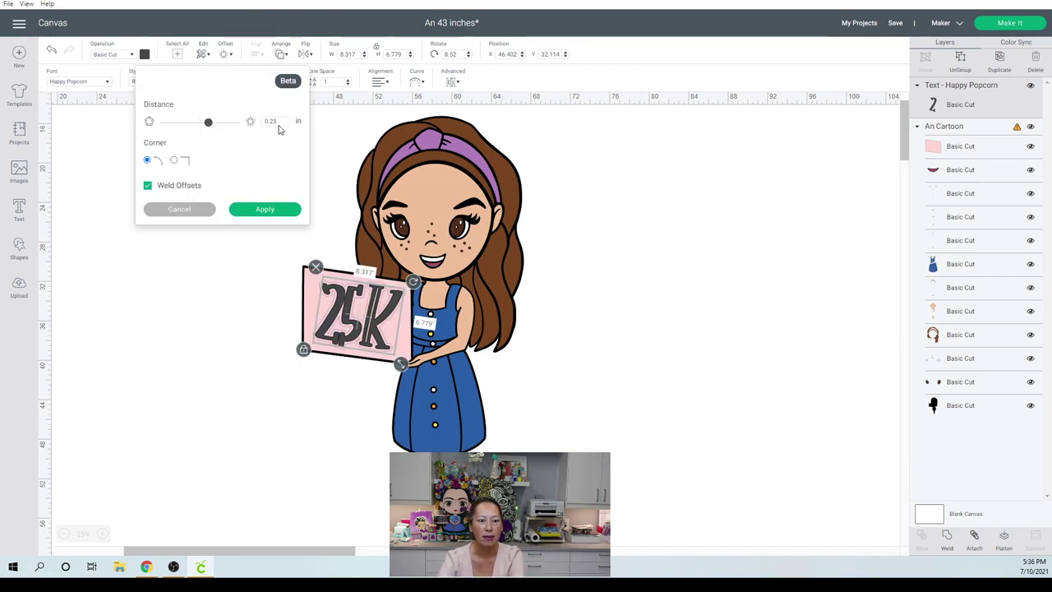
{"action": "double_click", "coordinate": [282, 121]}
{"action": "key", "text": "BackSpace"}
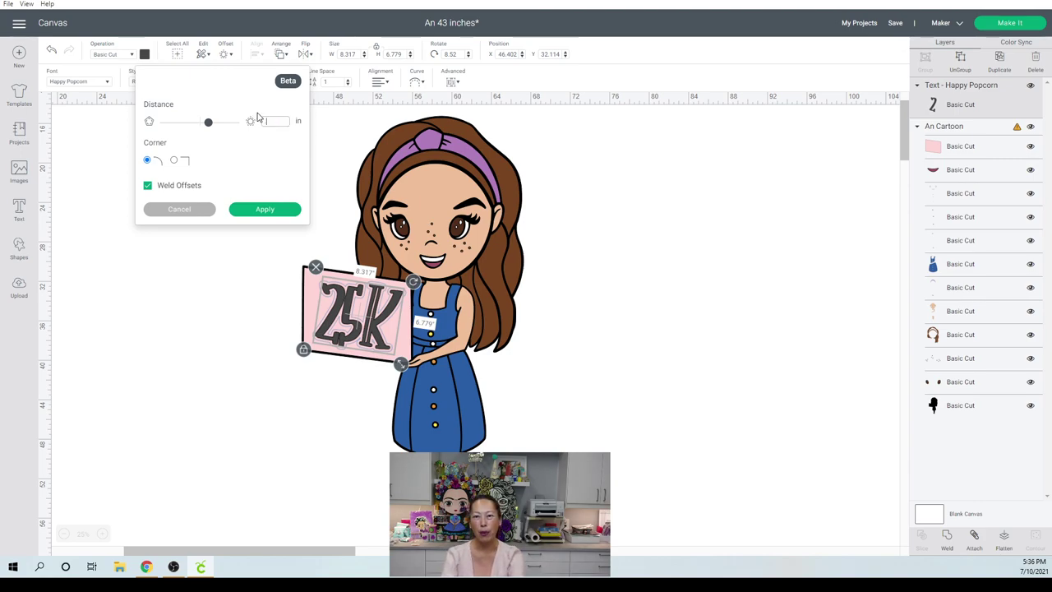
{"action": "type", "text": ".10"}
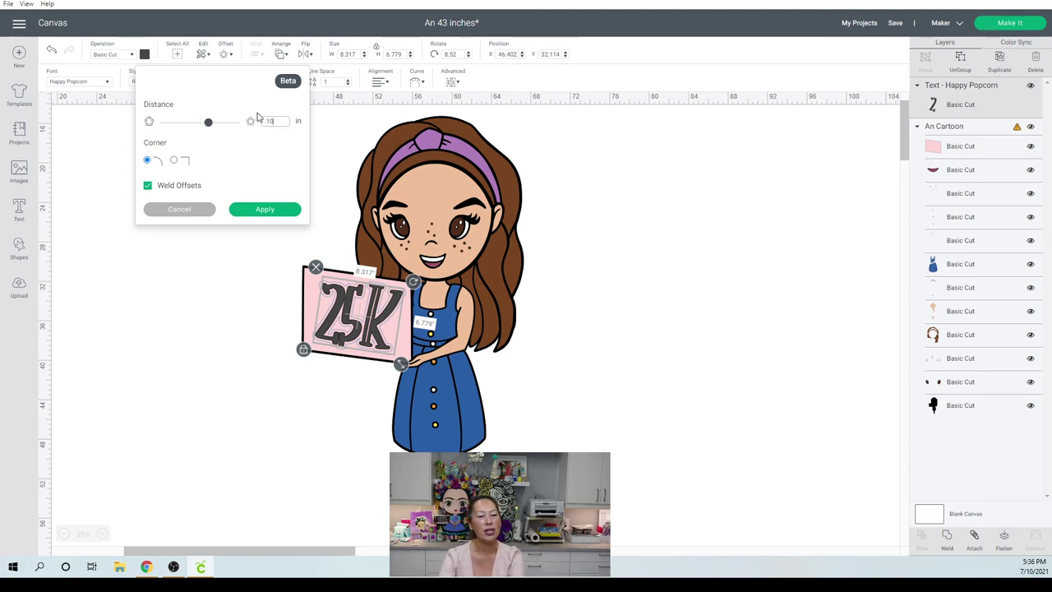
{"action": "left_click", "coordinate": [286, 210]}
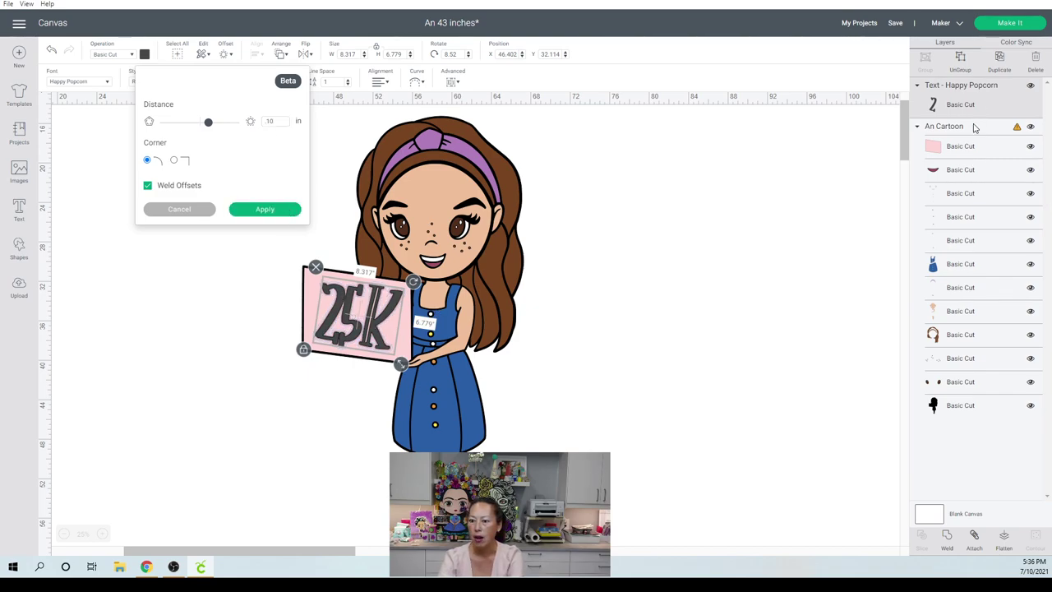
{"action": "left_click", "coordinate": [264, 211]}
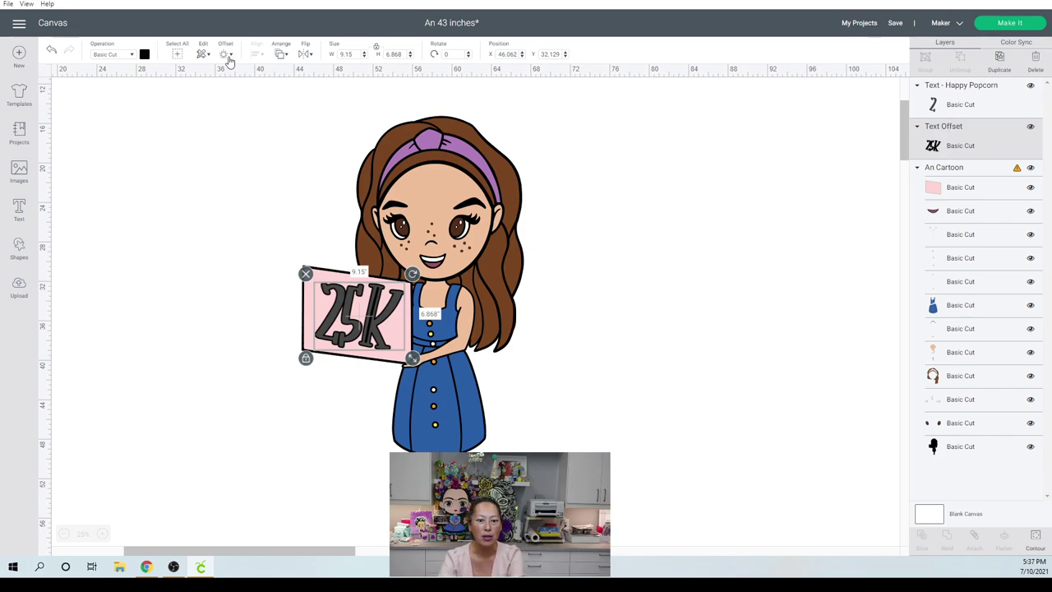
{"action": "left_click", "coordinate": [209, 163]}
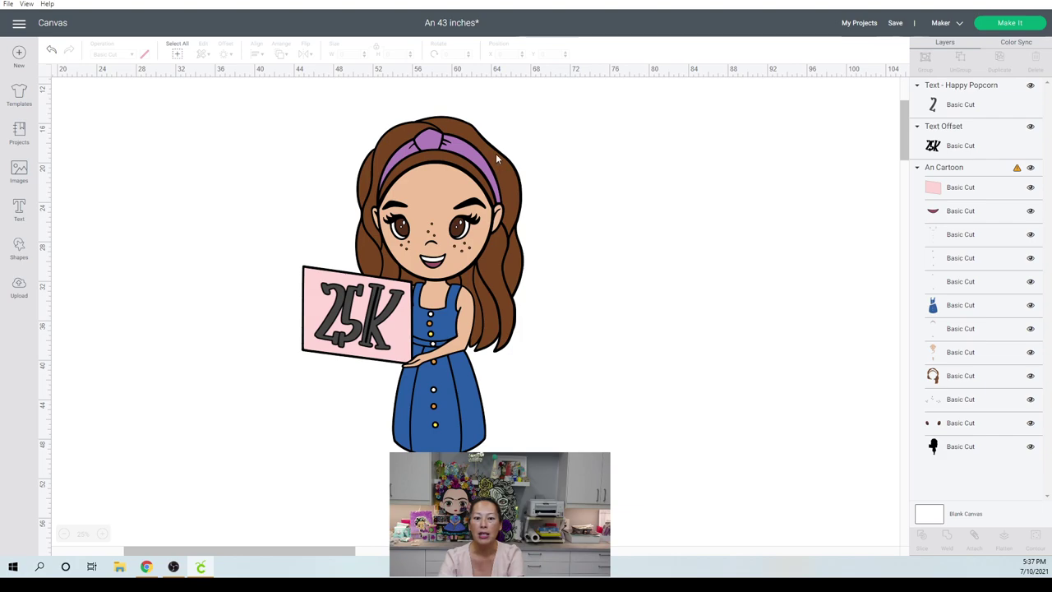
{"action": "left_click", "coordinate": [362, 305]}
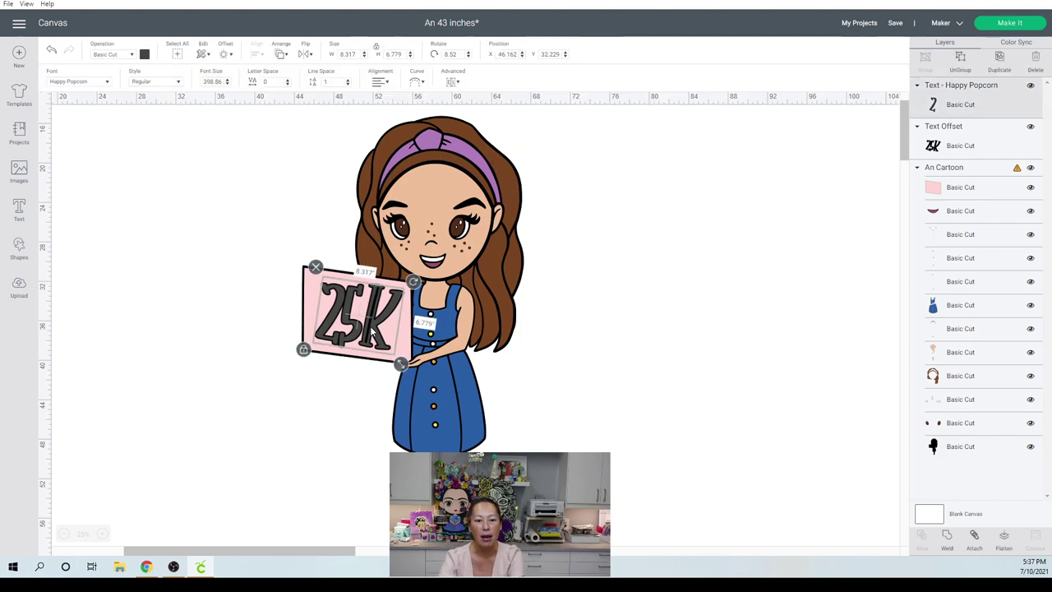
{"action": "left_click", "coordinate": [618, 271]}
- Ungroup the cartoon and move the purple layer with the headband and shoe pieces onto the empty canvas beside the girl
{"action": "left_click", "coordinate": [471, 127]}
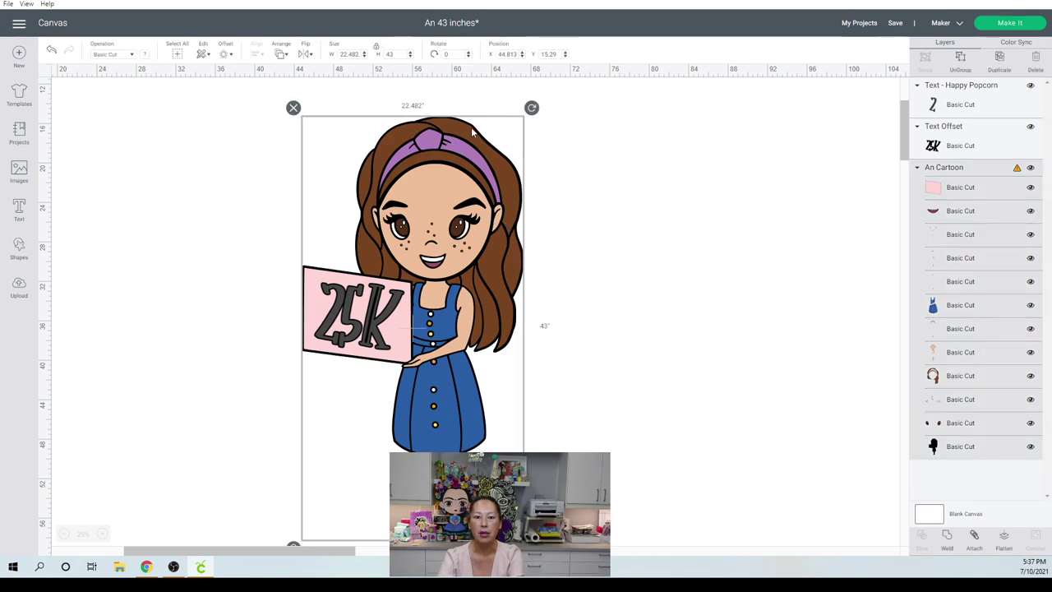
{"action": "left_click", "coordinate": [962, 66]}
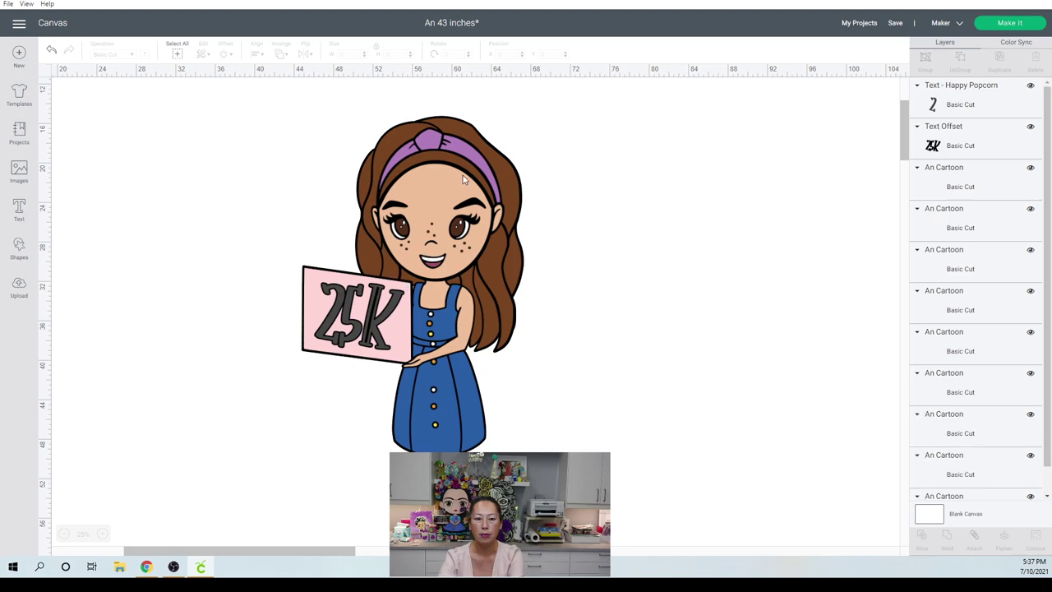
{"action": "left_click_drag", "start_coordinate": [467, 131], "coordinate": [736, 183]}
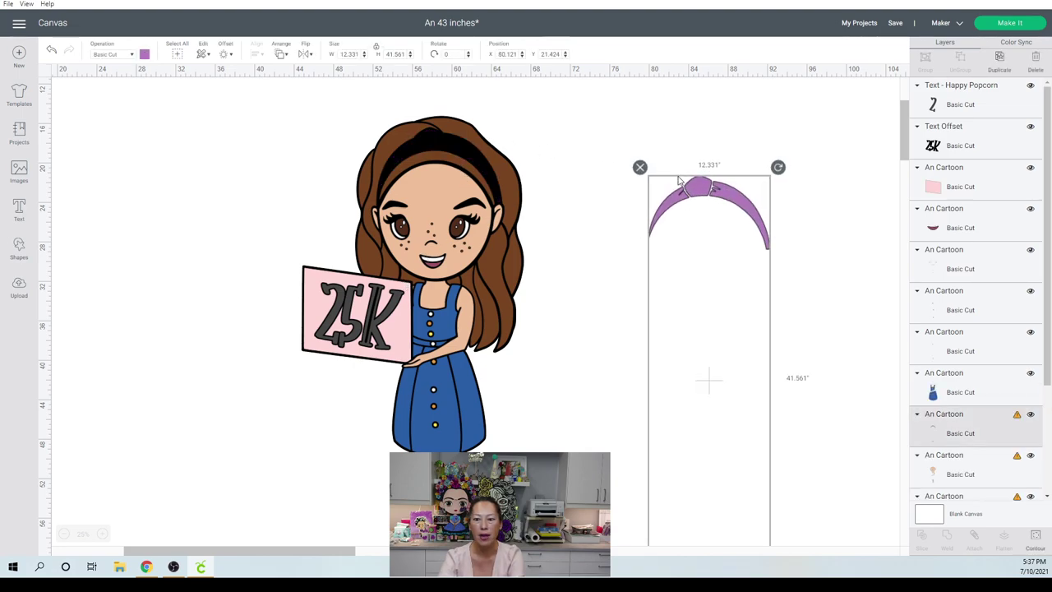
{"action": "left_click_drag", "start_coordinate": [706, 427], "coordinate": [645, 356]}
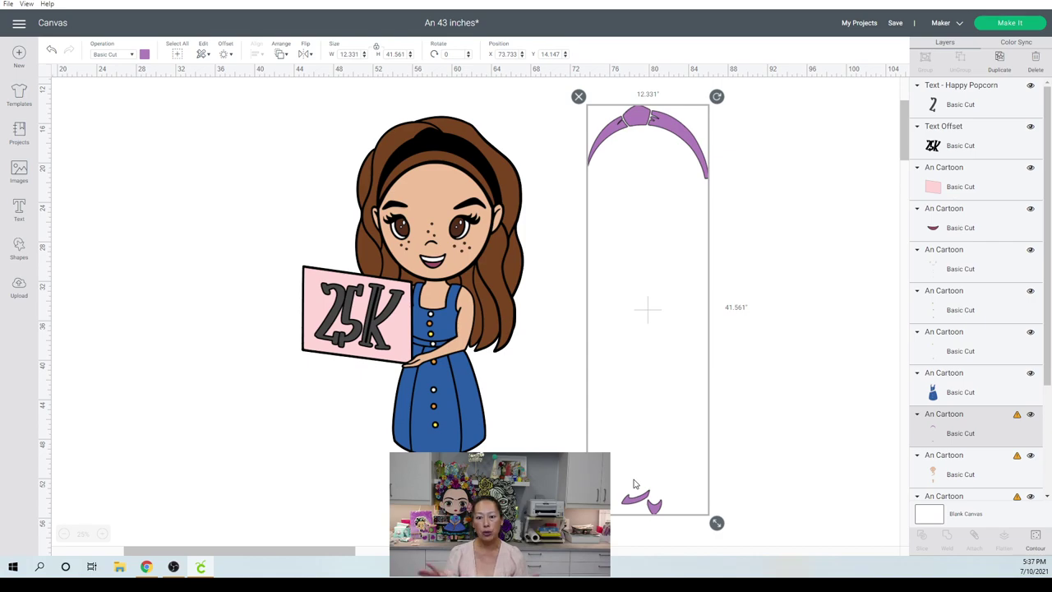
{"action": "left_click_drag", "start_coordinate": [643, 121], "coordinate": [601, 121]}
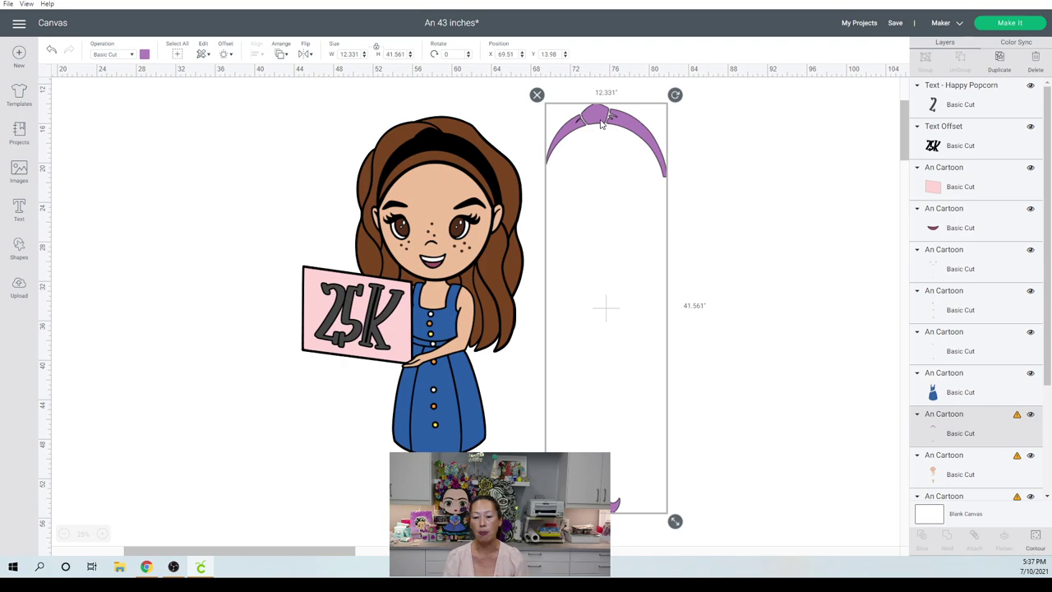
- Make four duplicates of the purple headband and shoe layer and move one of them away from the stack
{"action": "left_click", "coordinate": [1000, 59]}
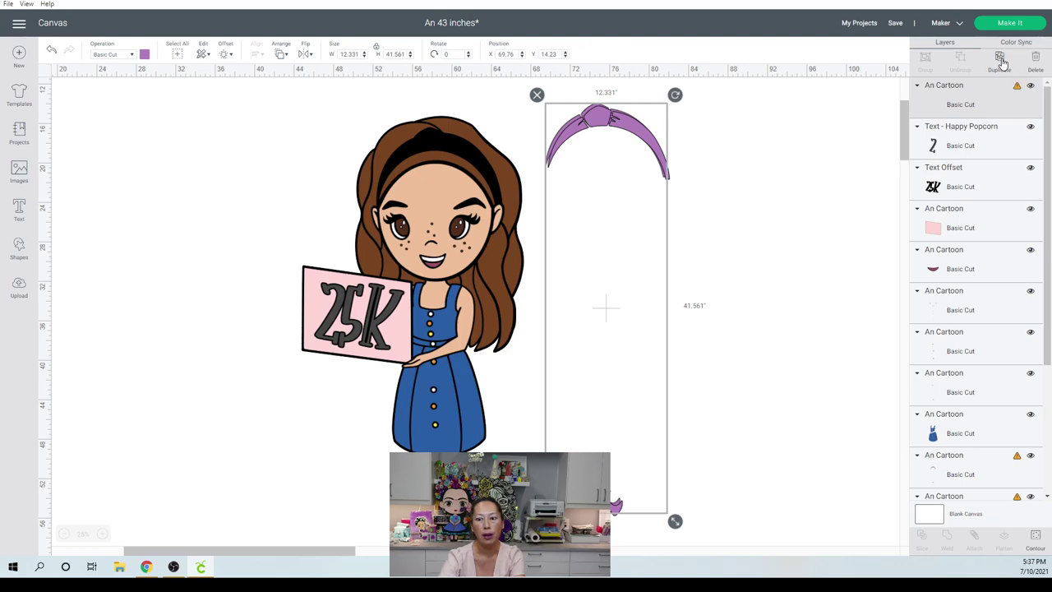
{"action": "left_click", "coordinate": [1000, 59]}
{"action": "left_click", "coordinate": [1000, 61]}
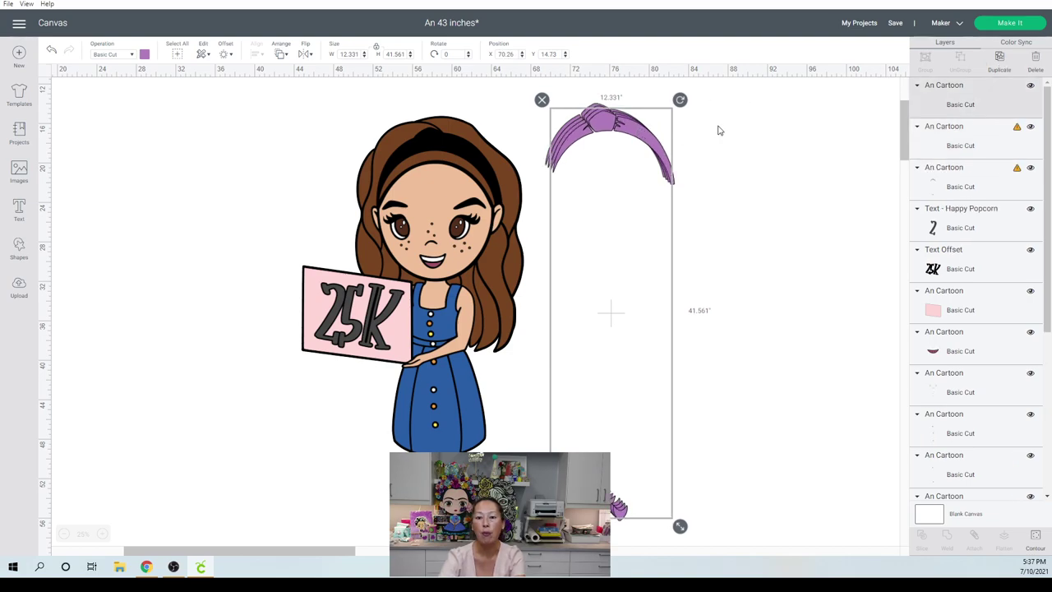
{"action": "left_click_drag", "start_coordinate": [657, 140], "coordinate": [838, 139]}
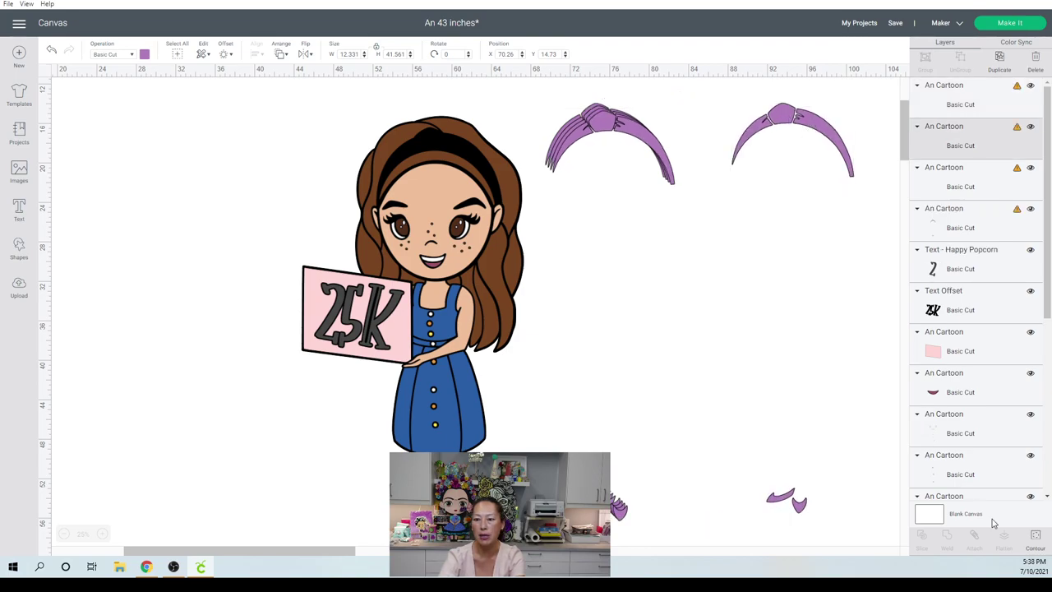
- Hide all contours of the top purple copy except the right headband band, and move that piece clear of the stack
{"action": "left_click", "coordinate": [1036, 536]}
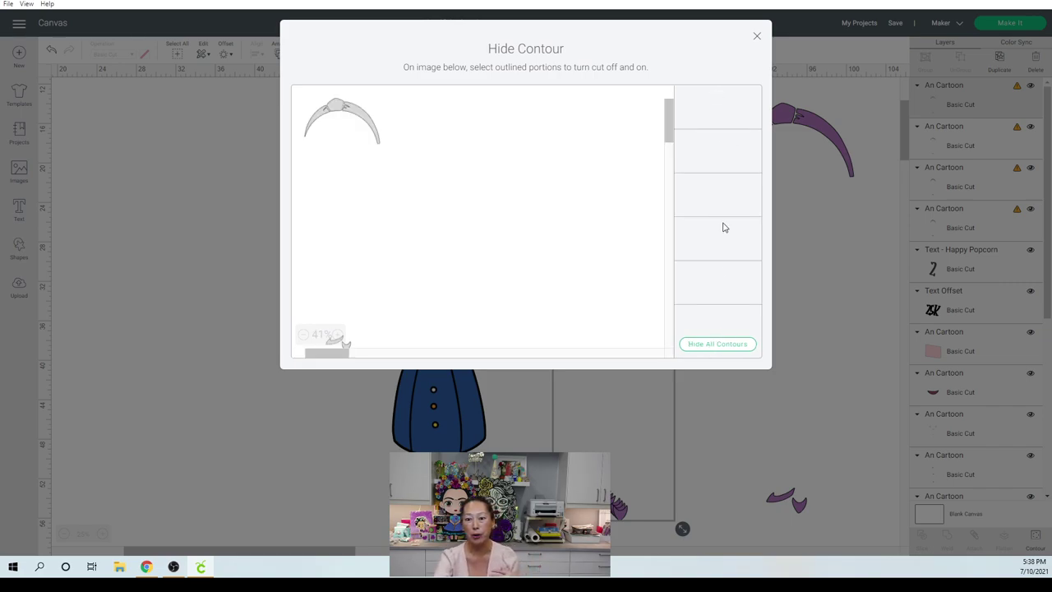
{"action": "left_click", "coordinate": [717, 345]}
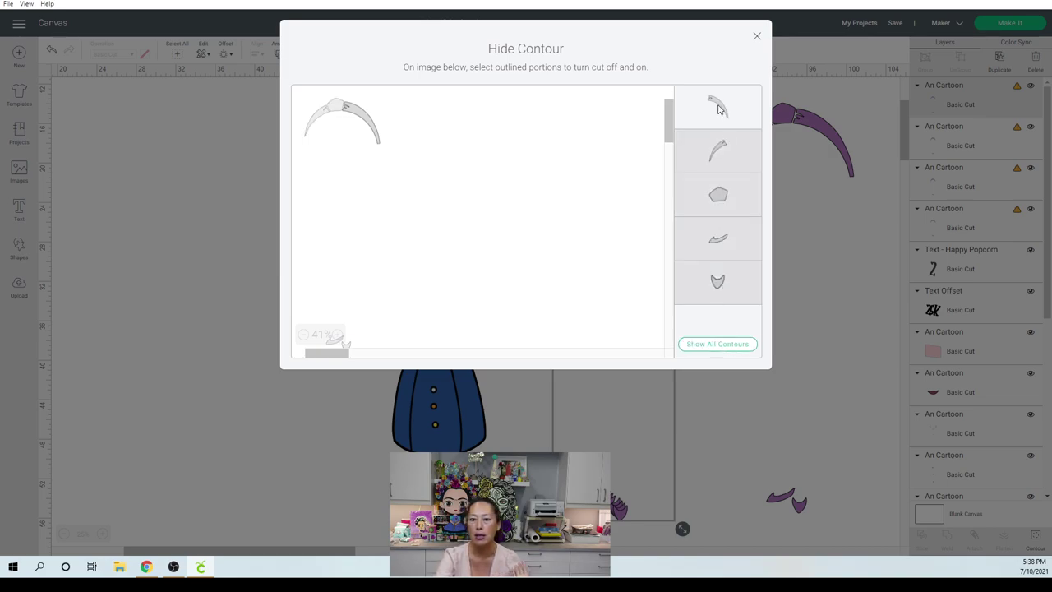
{"action": "left_click", "coordinate": [755, 37]}
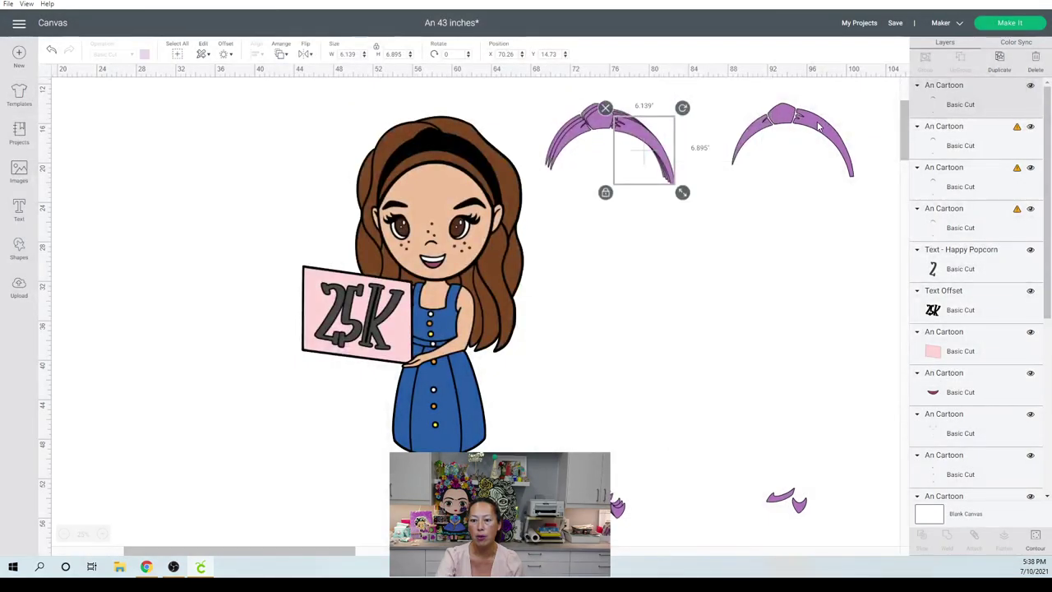
{"action": "left_click_drag", "start_coordinate": [638, 138], "coordinate": [734, 232]}
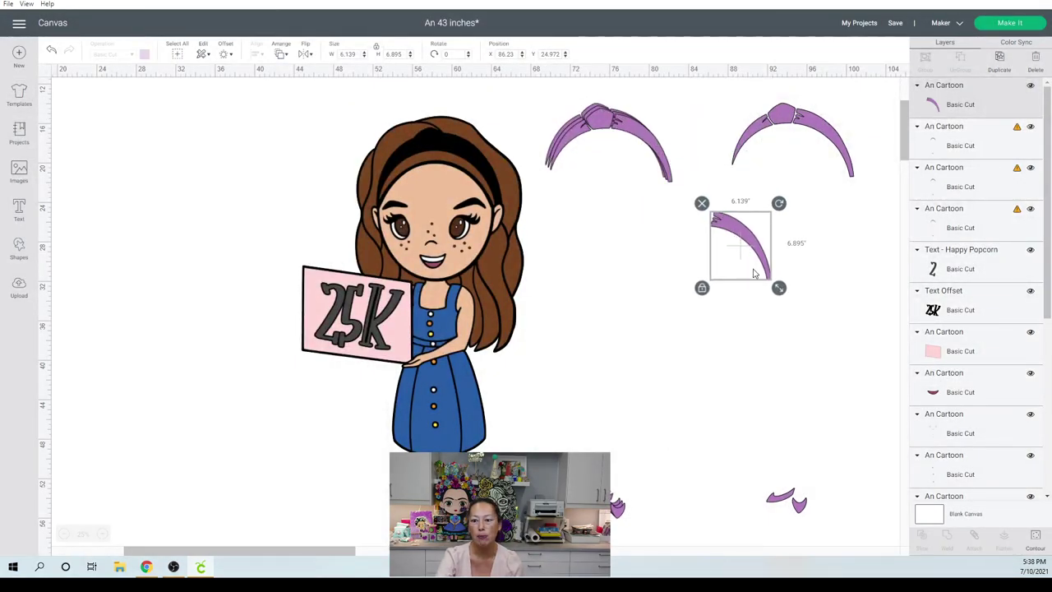
- Hide all contours of the separated purple copy except the left headband band, and move that piece down beside the right band
{"action": "left_click", "coordinate": [814, 121]}
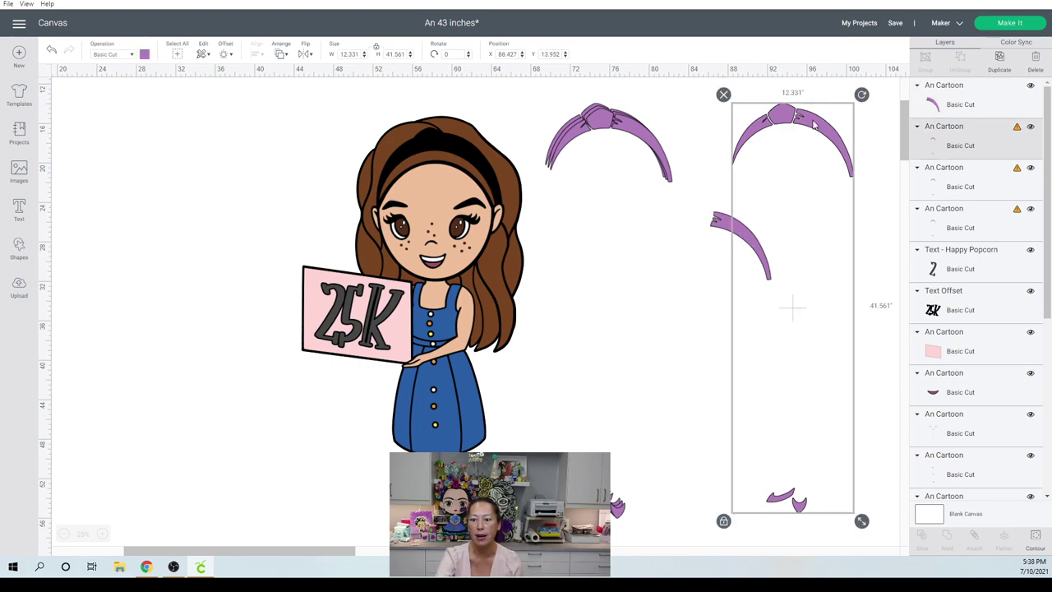
{"action": "left_click", "coordinate": [1035, 535]}
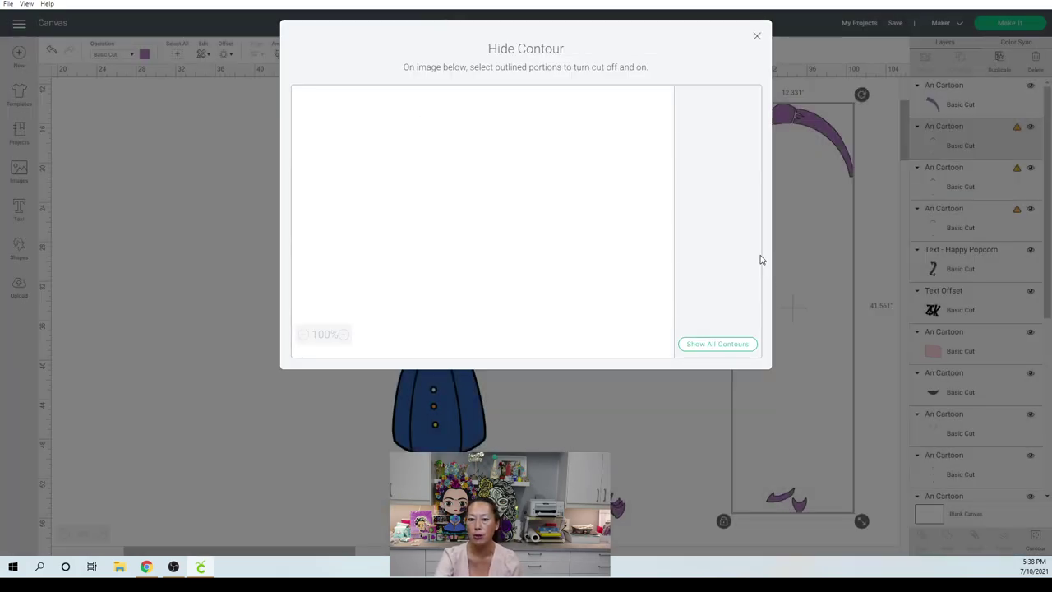
{"action": "left_click", "coordinate": [734, 350]}
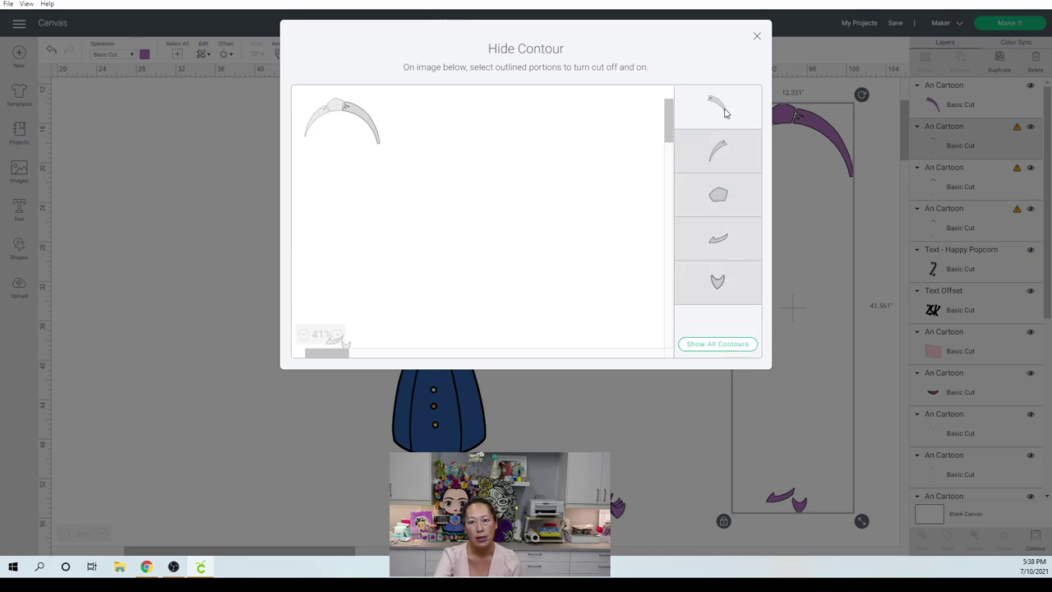
{"action": "left_click", "coordinate": [718, 155]}
{"action": "left_click", "coordinate": [720, 106]}
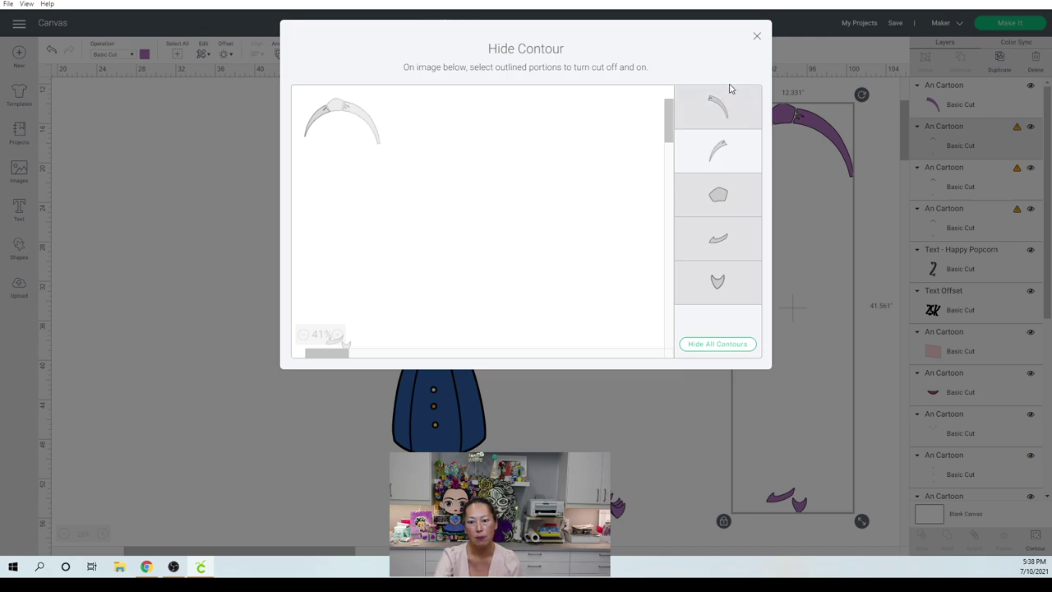
{"action": "left_click", "coordinate": [757, 36]}
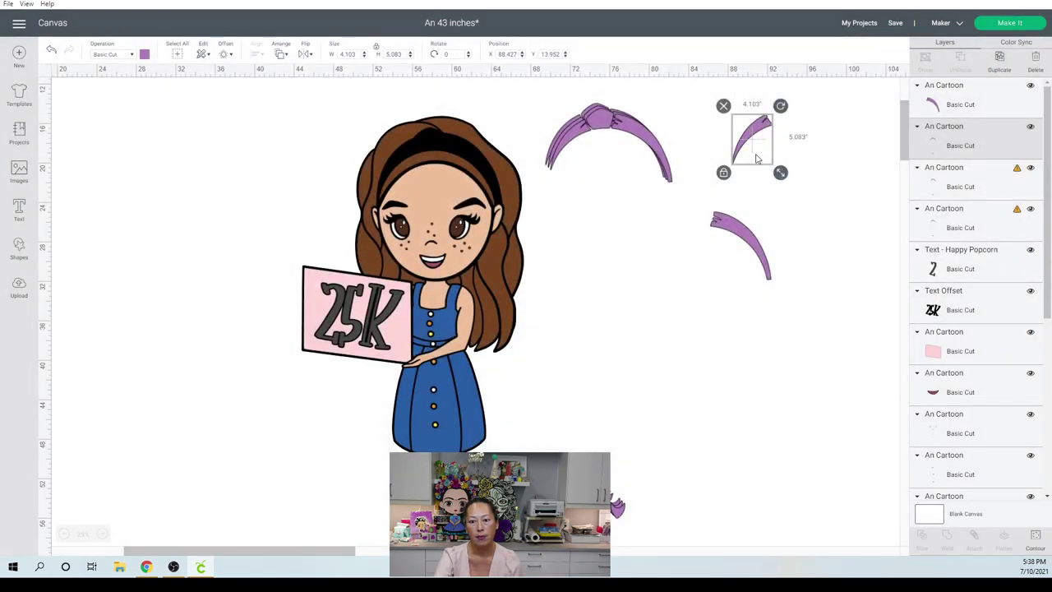
{"action": "left_click_drag", "start_coordinate": [755, 140], "coordinate": [756, 205]}
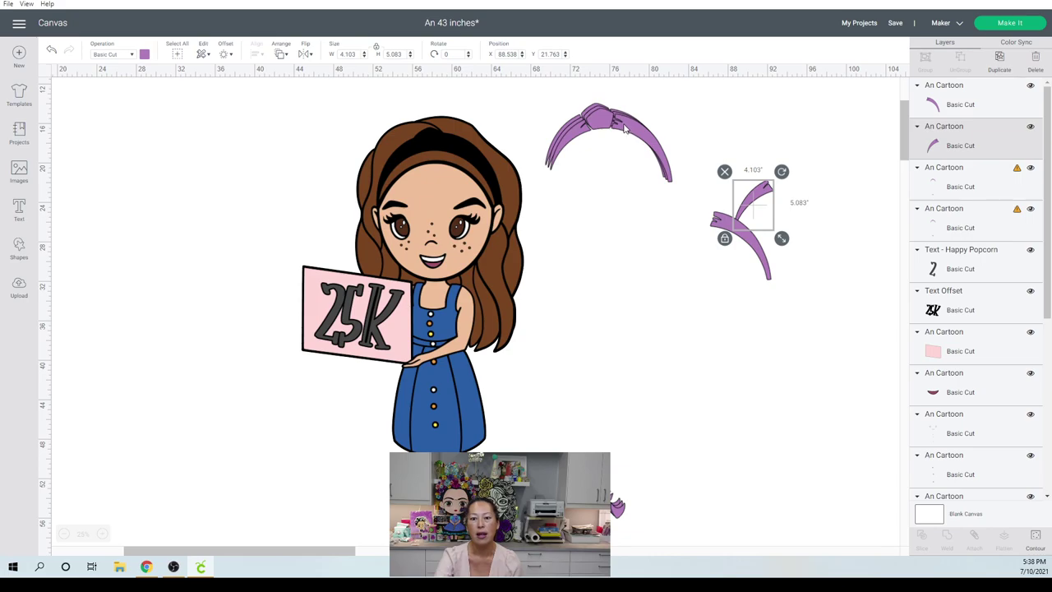
- Hide all contours of the next purple copy except the headband's centre knot, and move the knot above the two separated bands
{"action": "left_click", "coordinate": [625, 128]}
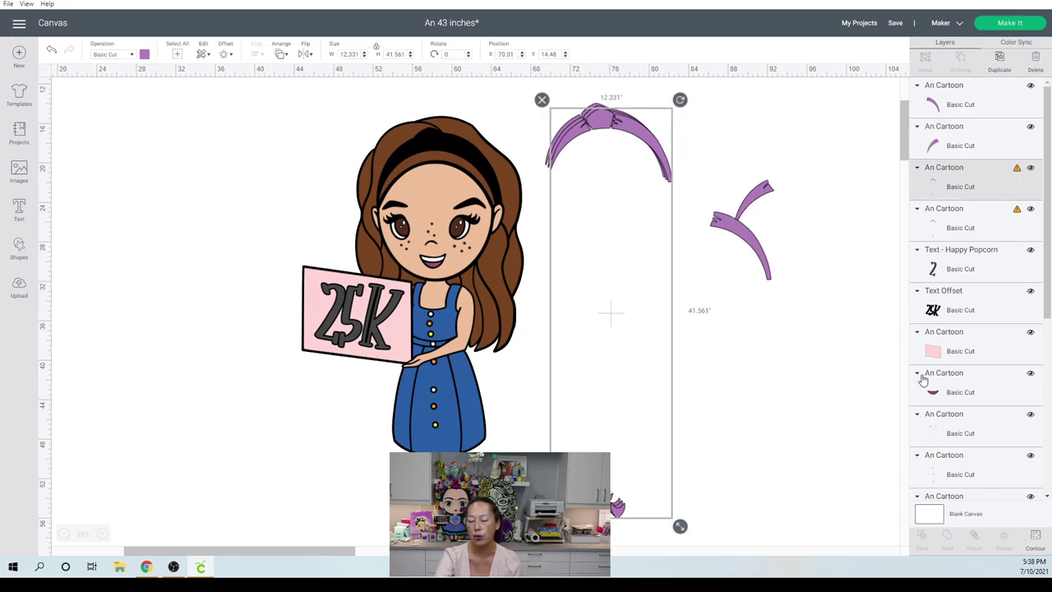
{"action": "left_click", "coordinate": [1034, 538]}
{"action": "left_click", "coordinate": [735, 351]}
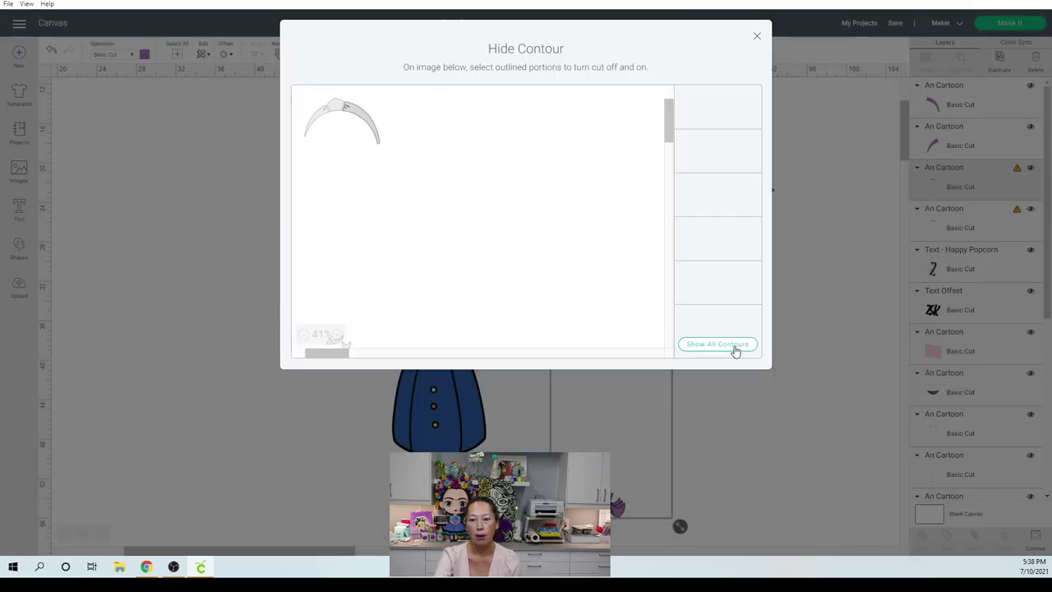
{"action": "left_click", "coordinate": [703, 198]}
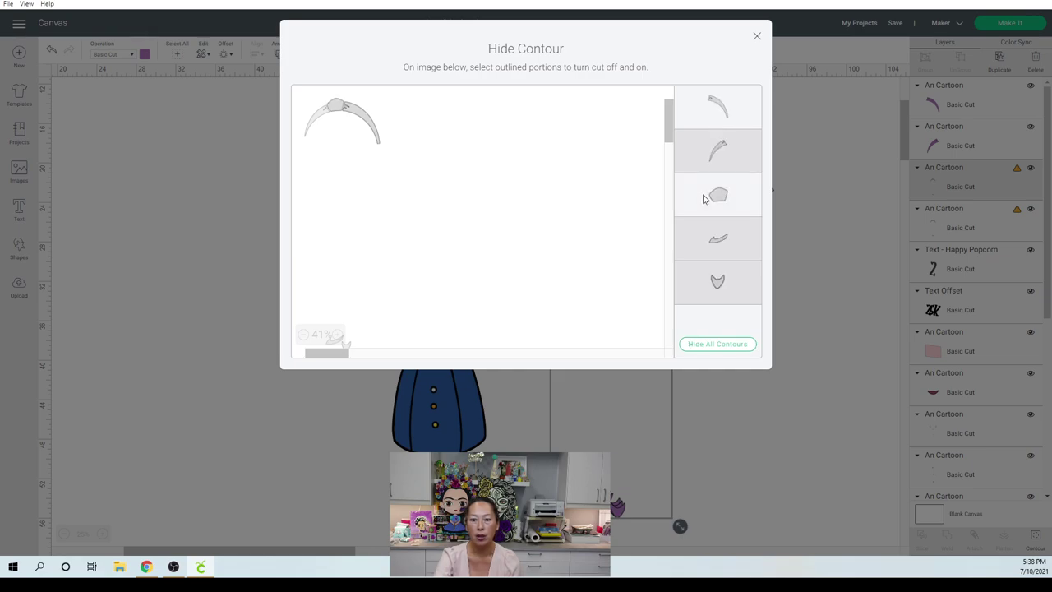
{"action": "left_click", "coordinate": [704, 104]}
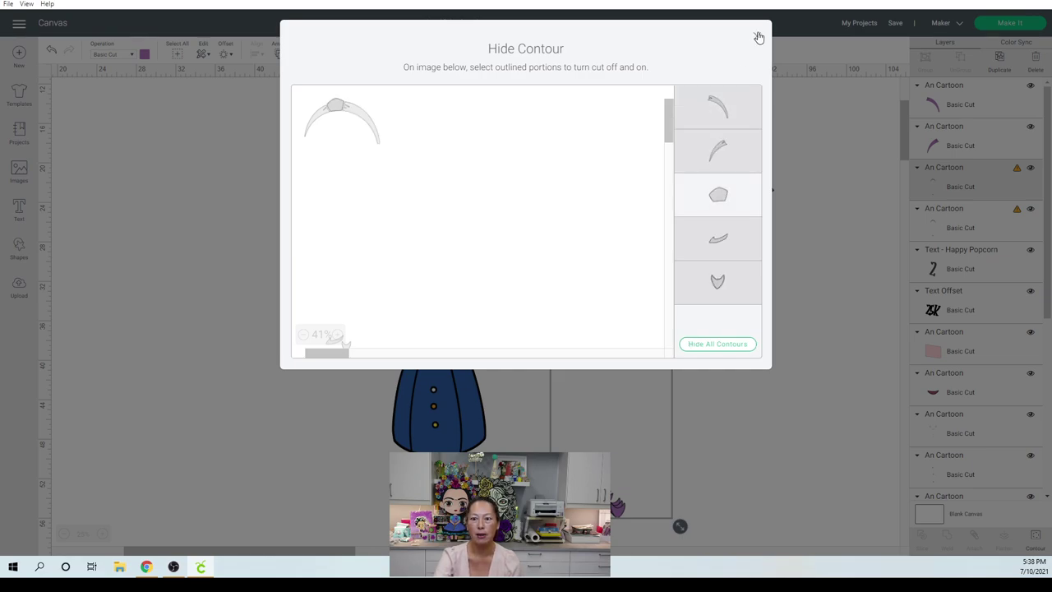
{"action": "left_click", "coordinate": [757, 35]}
{"action": "left_click_drag", "start_coordinate": [605, 125], "coordinate": [746, 175]}
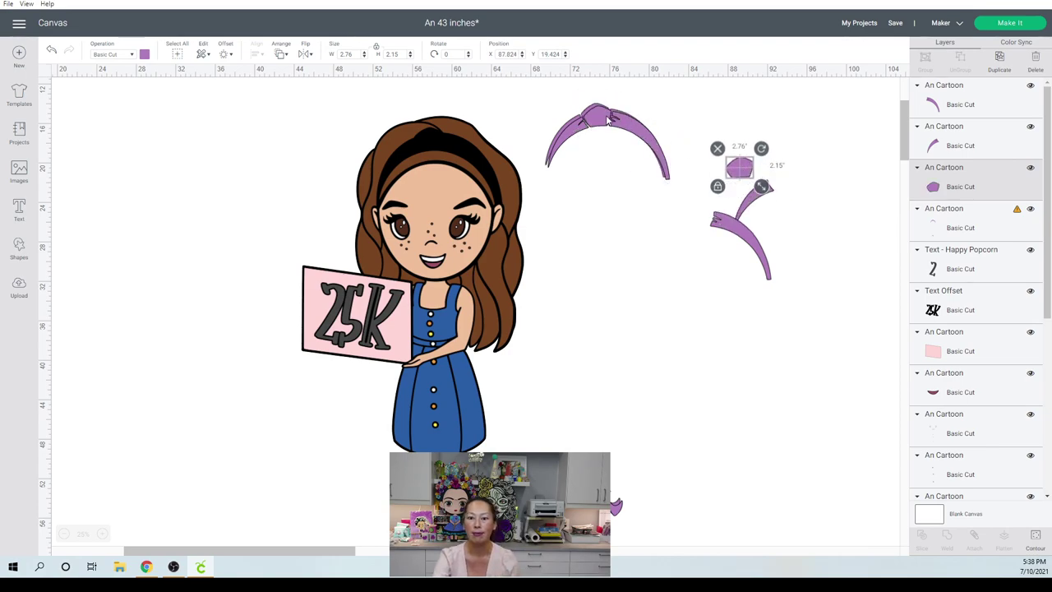
- Hide all contours of the next purple copy except the curved shoe strip, and move that strip below the separated headband bands
{"action": "left_click", "coordinate": [770, 237]}
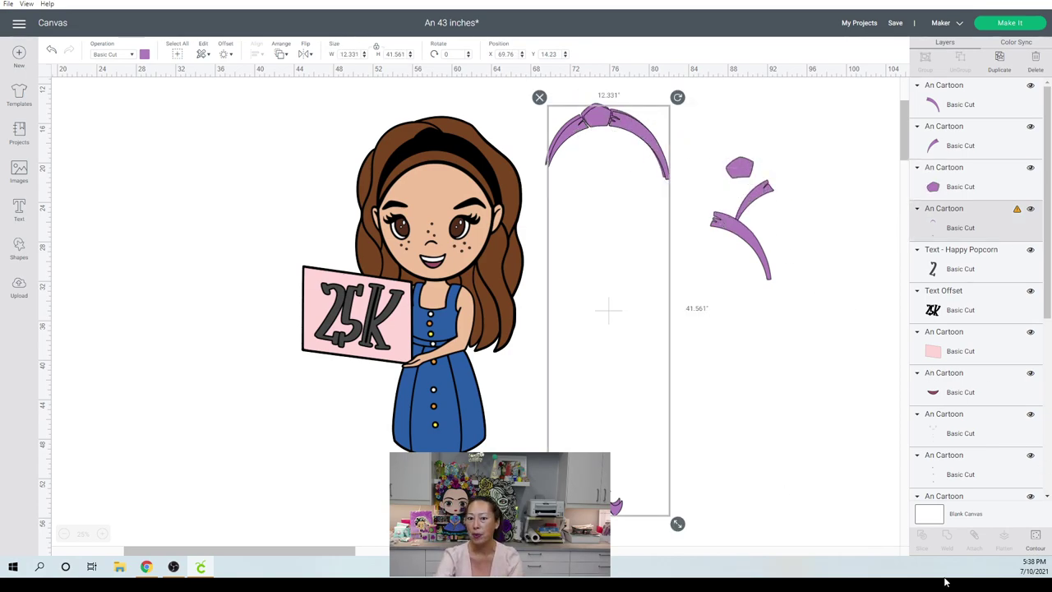
{"action": "left_click", "coordinate": [1035, 535]}
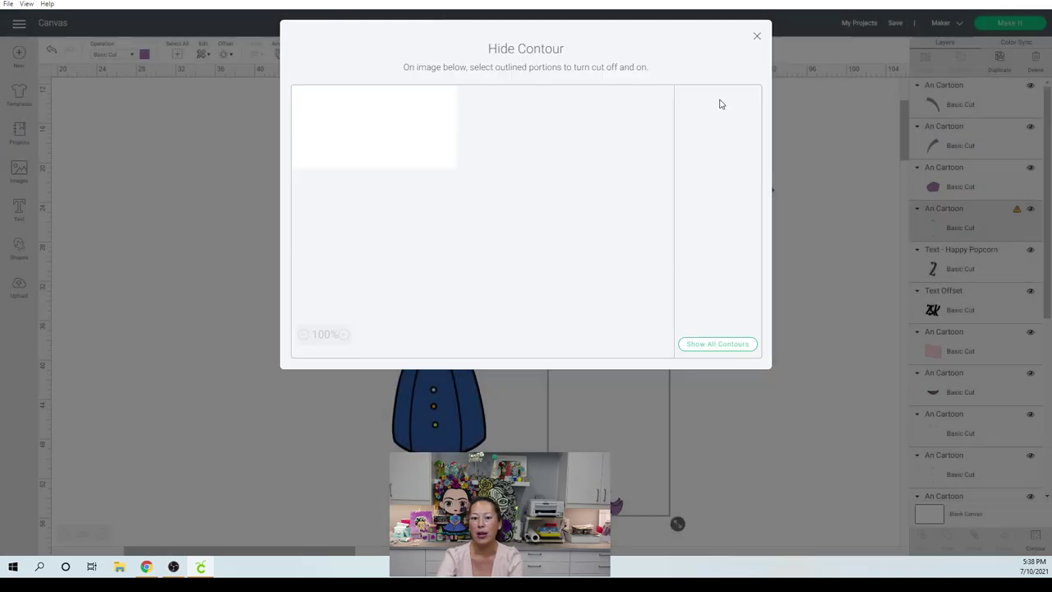
{"action": "left_click", "coordinate": [730, 348]}
{"action": "left_click", "coordinate": [728, 244]}
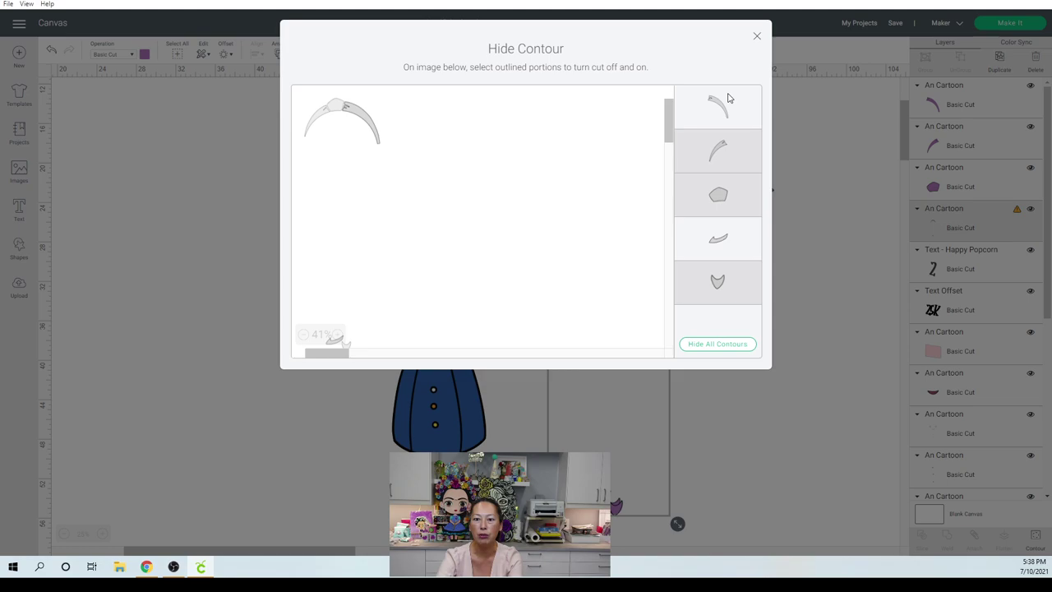
{"action": "left_click", "coordinate": [758, 39]}
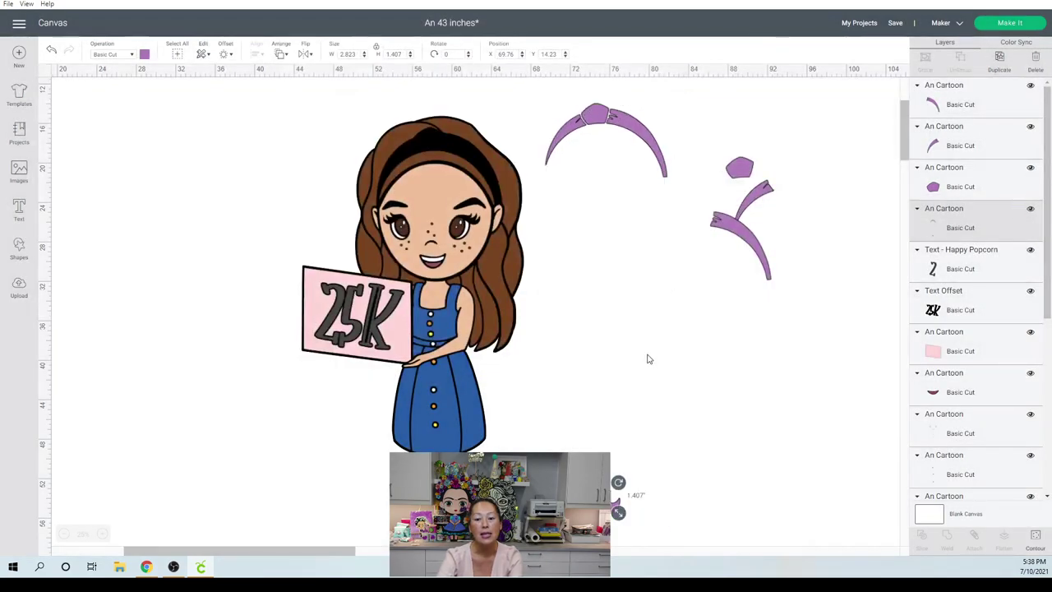
{"action": "left_click_drag", "start_coordinate": [617, 503], "coordinate": [754, 292]}
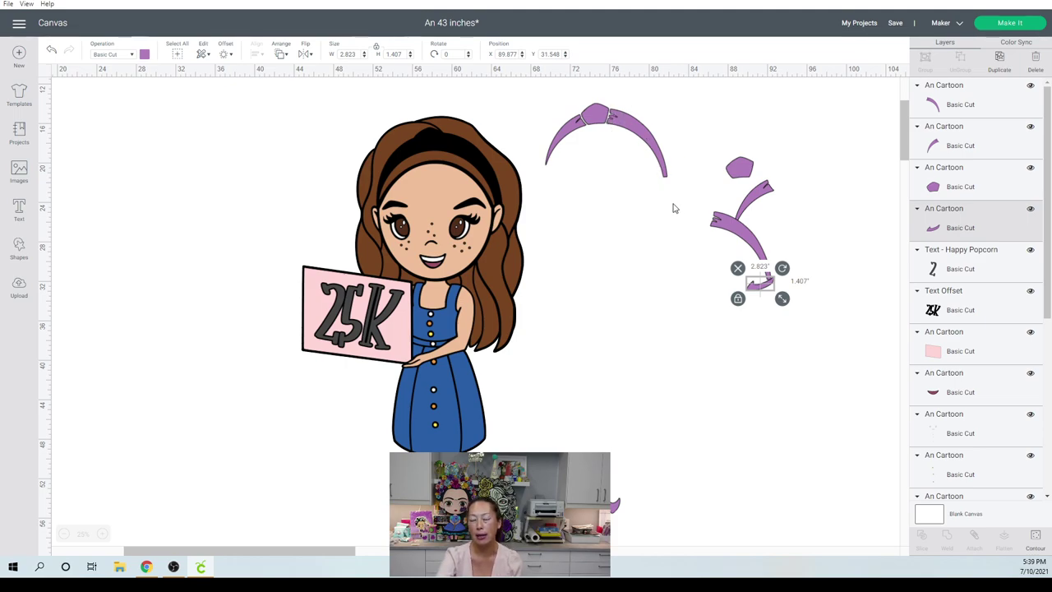
- Hide all contours of the remaining purple layer except the V-shaped shoe piece, and move that piece in among the separated purple pieces
{"action": "left_click", "coordinate": [638, 453]}
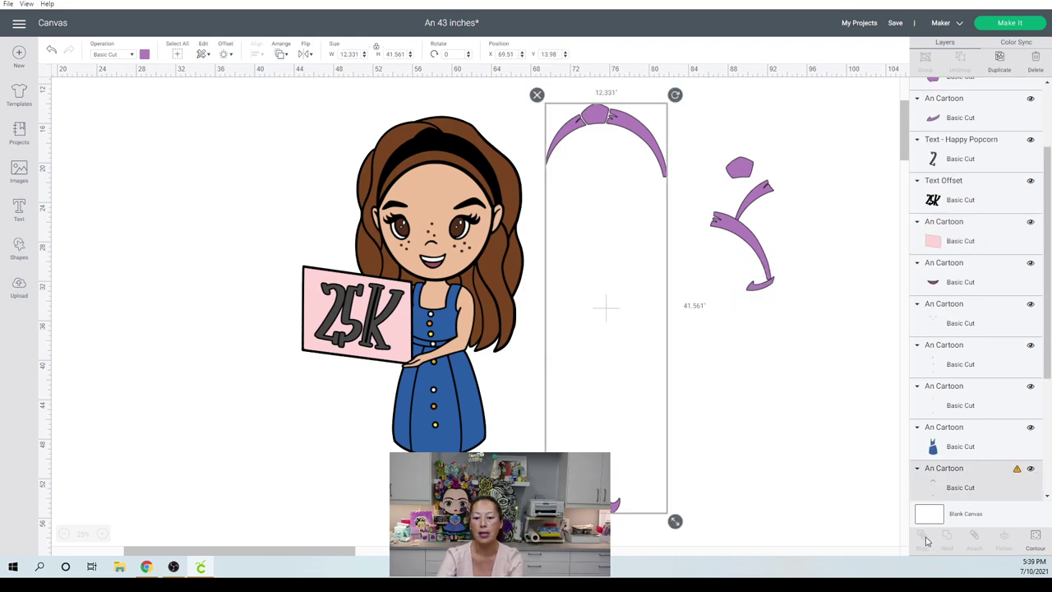
{"action": "left_click", "coordinate": [1035, 539]}
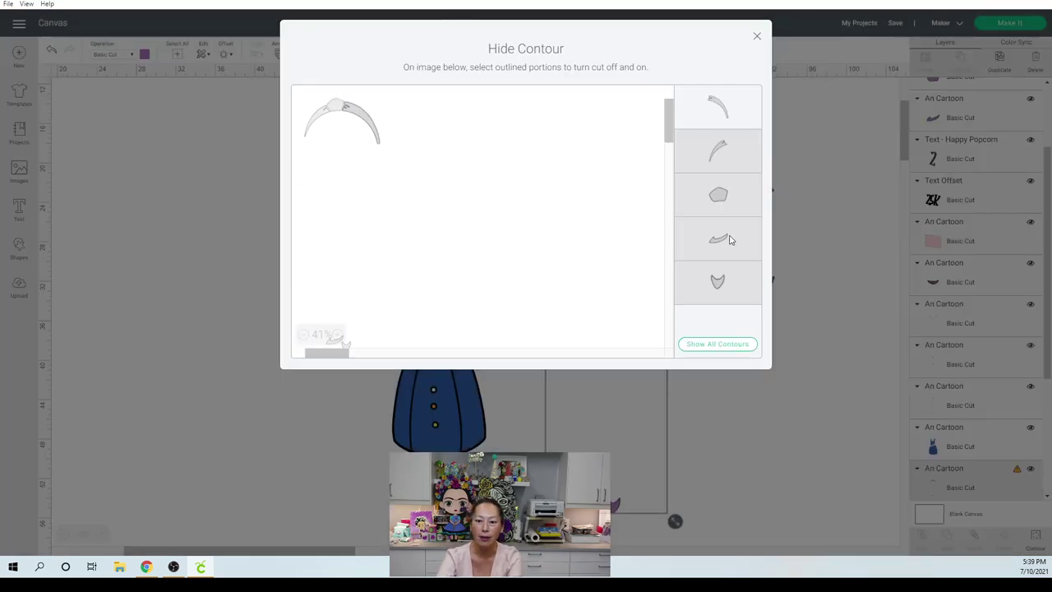
{"action": "left_click", "coordinate": [724, 284]}
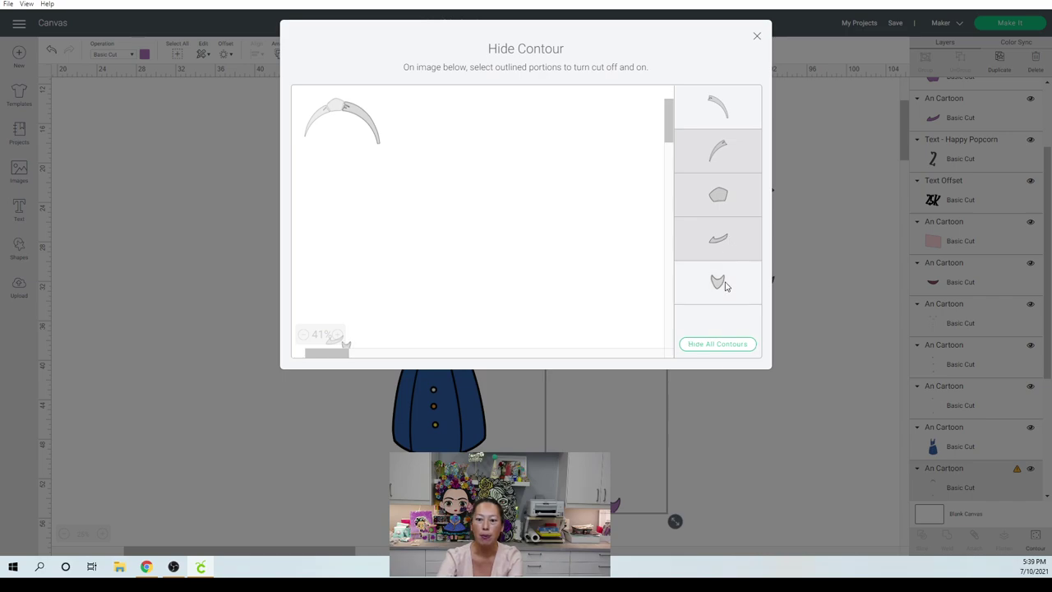
{"action": "left_click", "coordinate": [715, 104]}
{"action": "left_click", "coordinate": [756, 36]}
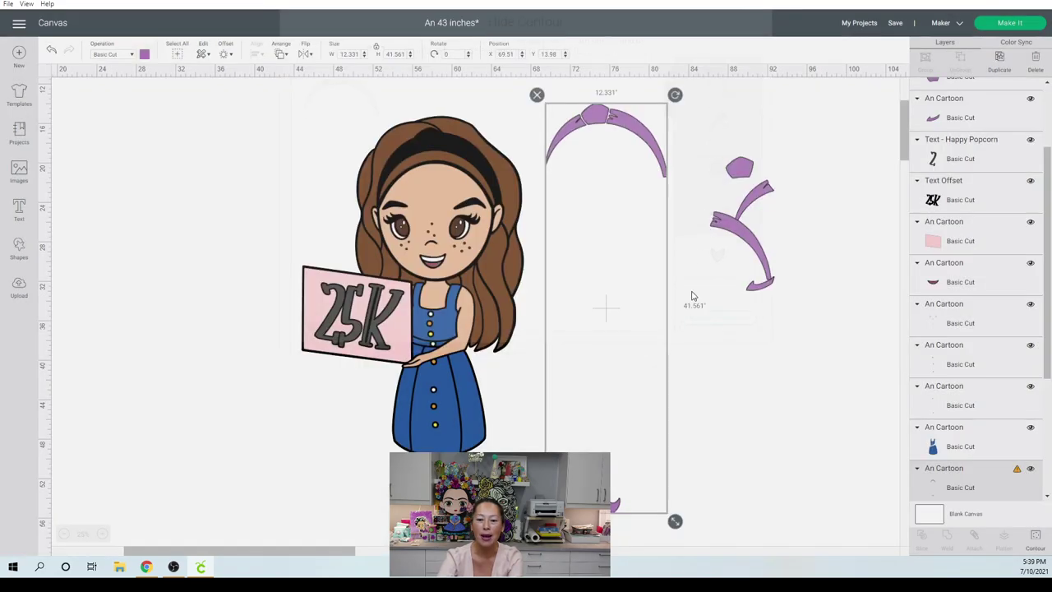
{"action": "left_click_drag", "start_coordinate": [621, 498], "coordinate": [745, 215]}
- Move the skin-tone layer off the figure into the clear space beside it, and review its list of contours
{"action": "left_click", "coordinate": [498, 168]}
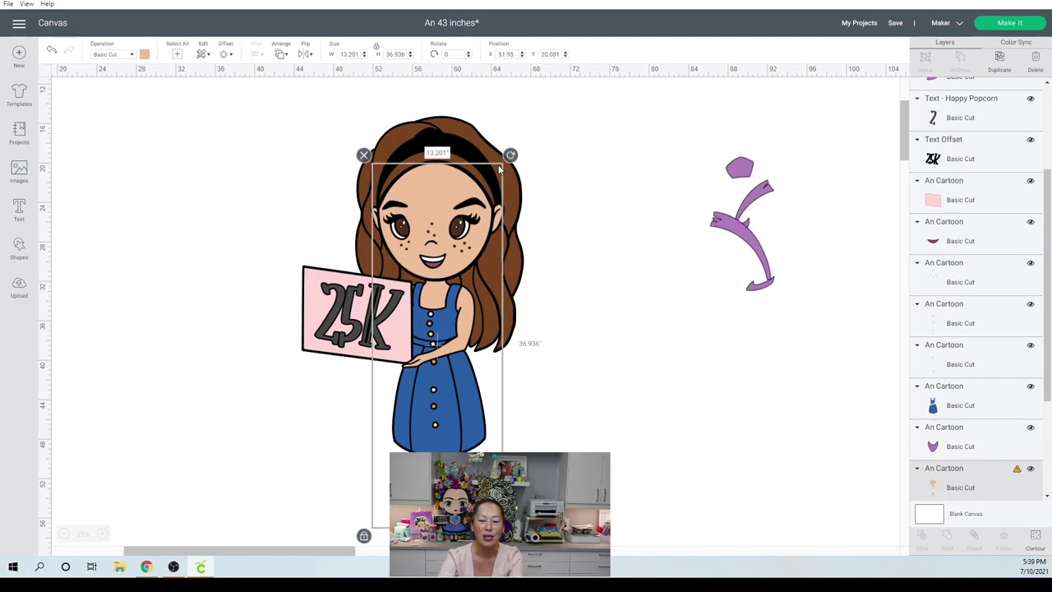
{"action": "left_click_drag", "start_coordinate": [498, 169], "coordinate": [664, 162]}
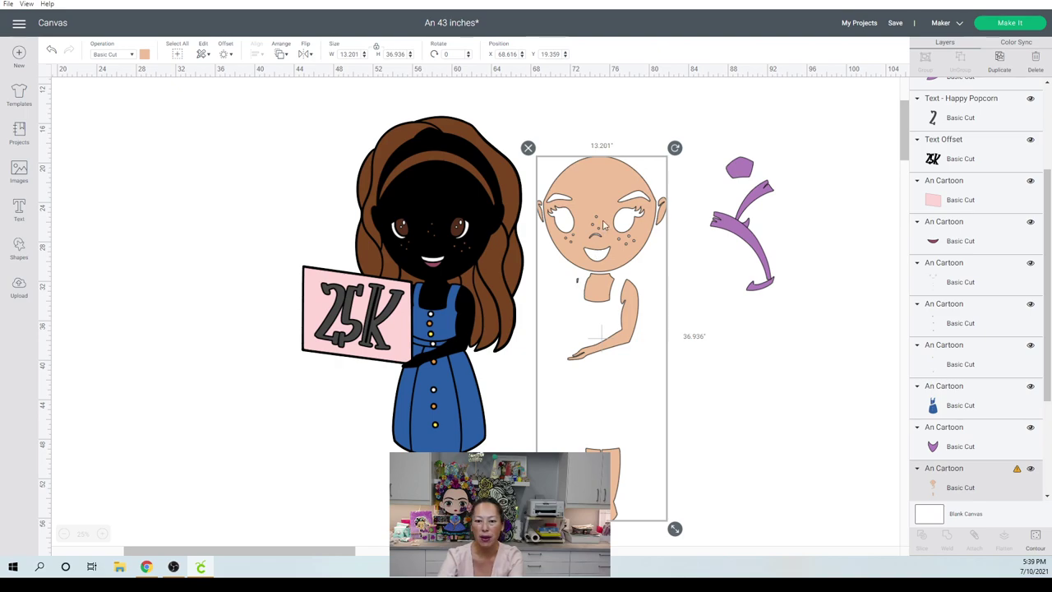
{"action": "left_click_drag", "start_coordinate": [606, 226], "coordinate": [613, 183]}
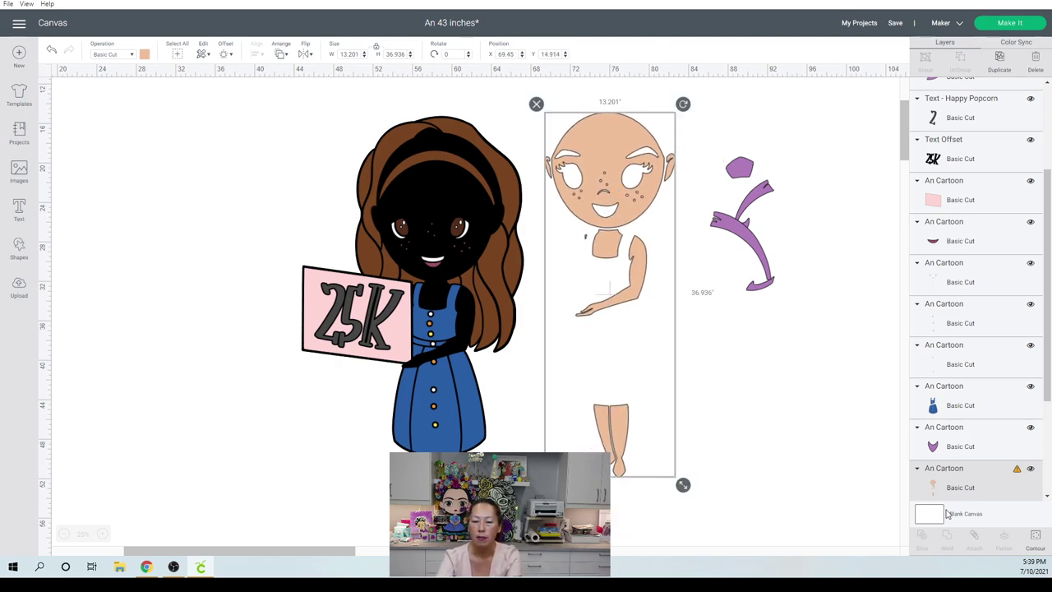
{"action": "left_click", "coordinate": [1033, 538]}
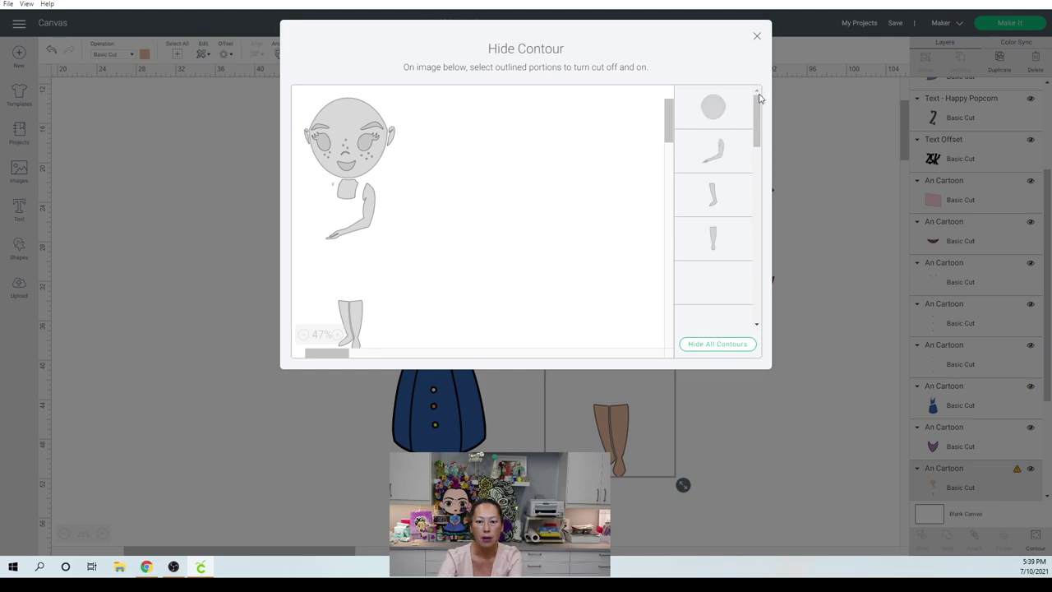
{"action": "left_click", "coordinate": [756, 39]}
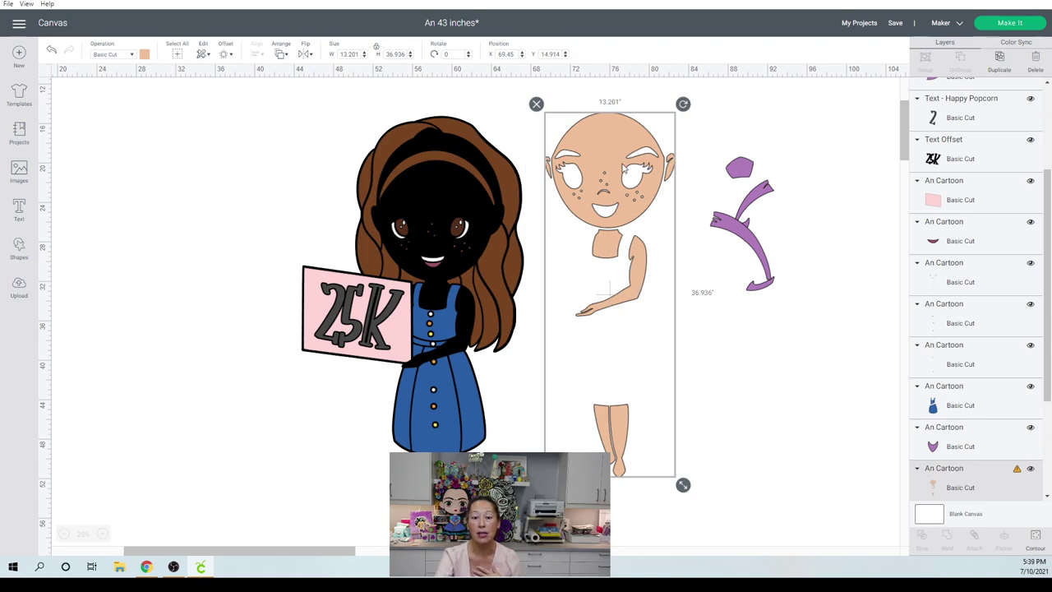
- Make five duplicates of the skin-tone layer
{"action": "left_click", "coordinate": [999, 62]}
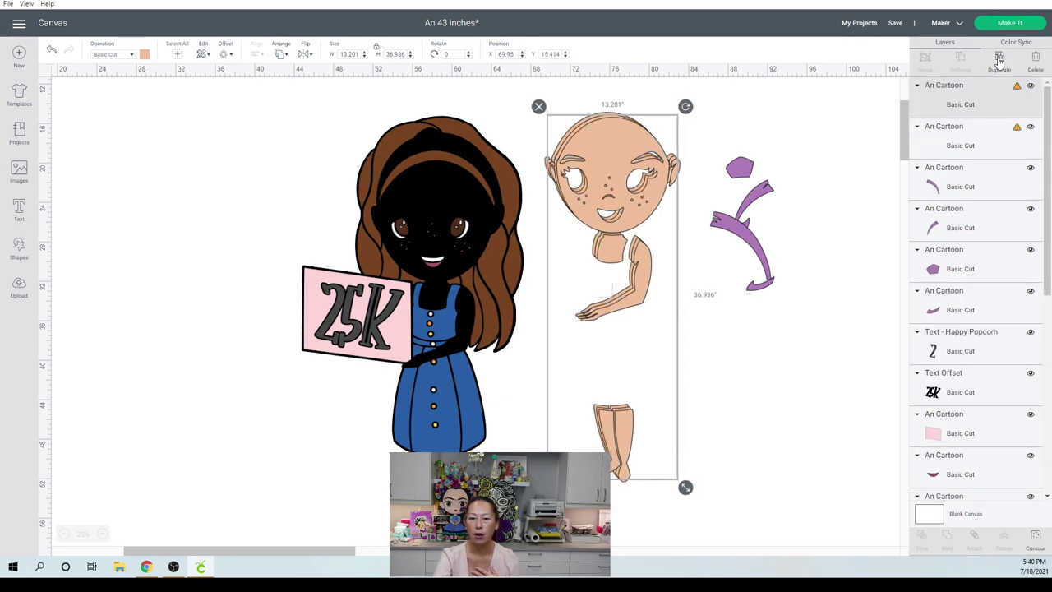
{"action": "left_click", "coordinate": [999, 62]}
{"action": "left_click", "coordinate": [999, 61]}
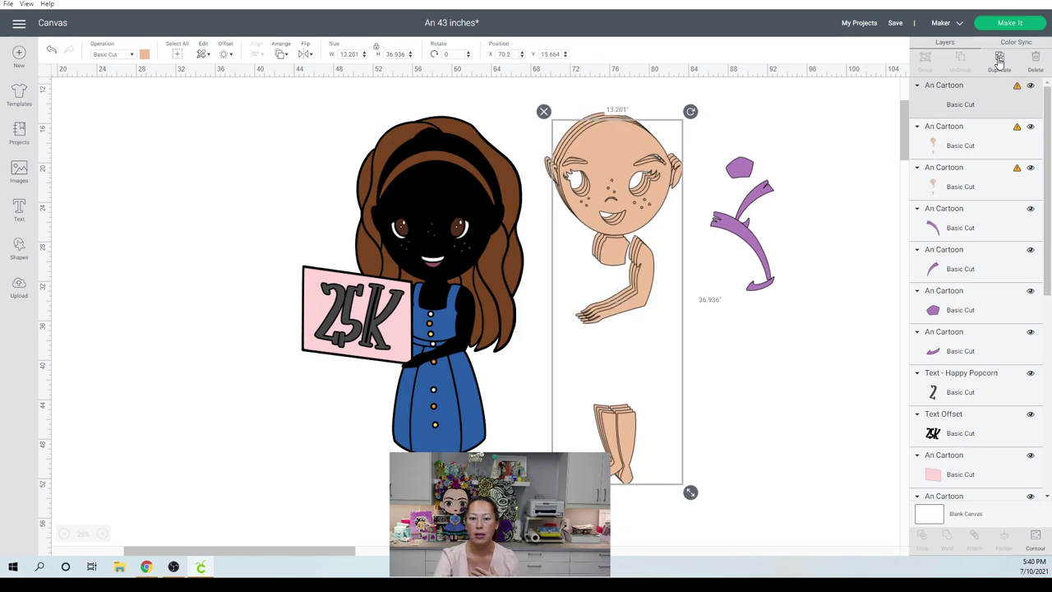
{"action": "left_click", "coordinate": [999, 61]}
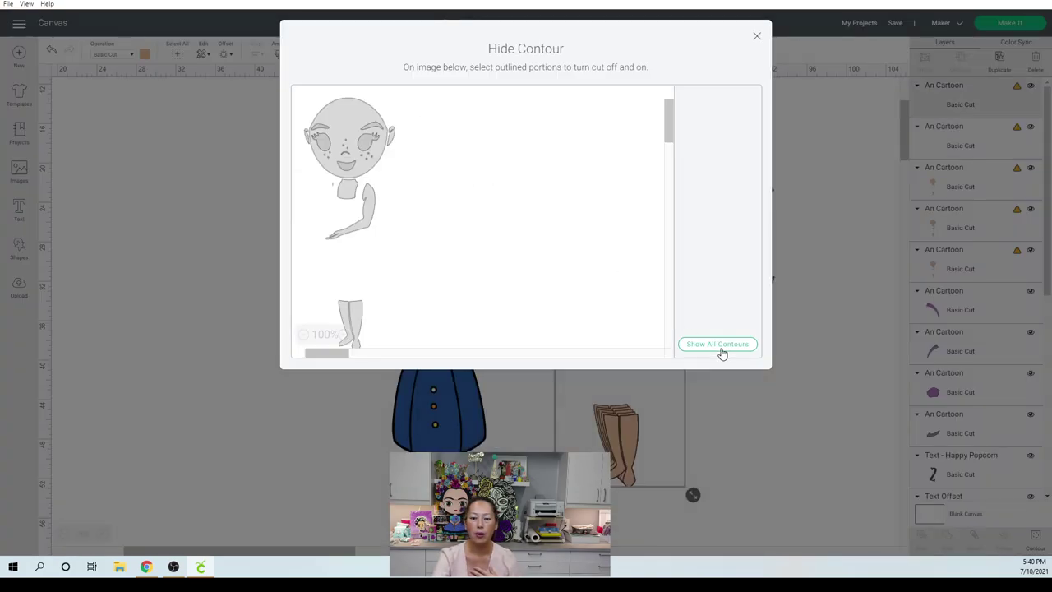
{"action": "left_click", "coordinate": [718, 344]}
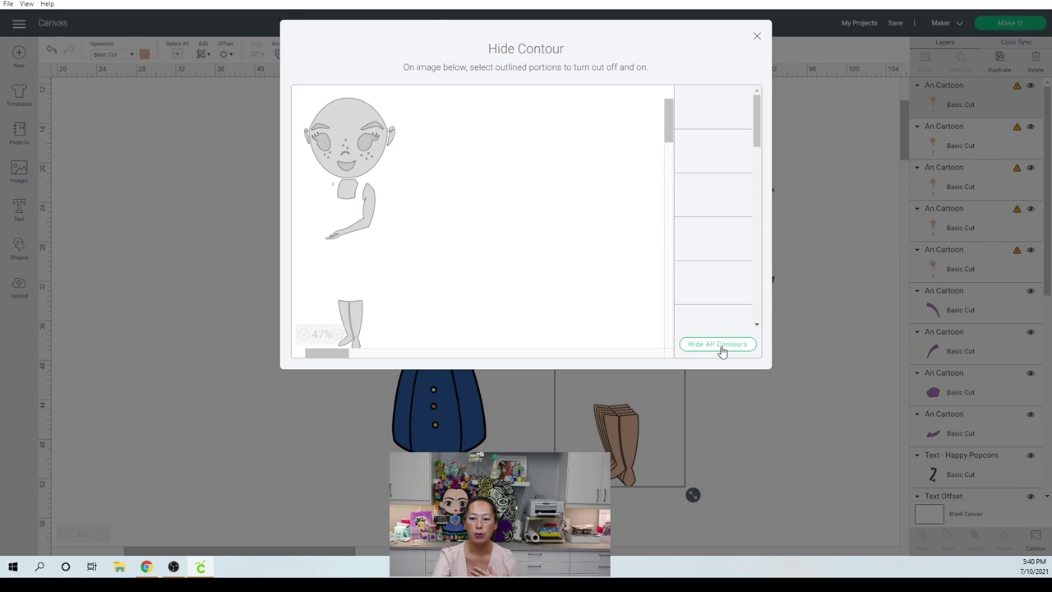
{"action": "left_click", "coordinate": [718, 344]}
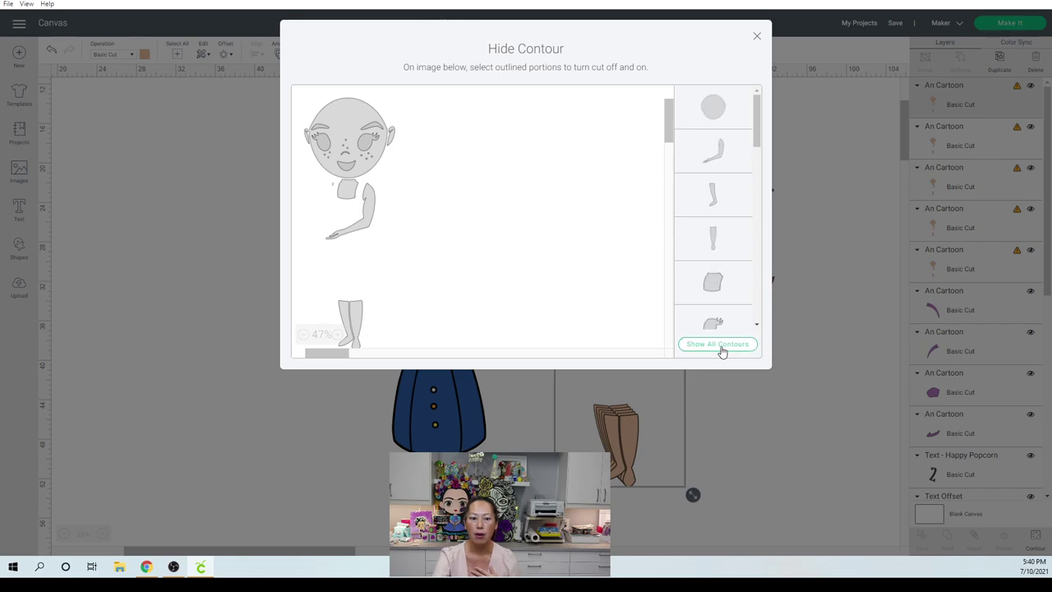
{"action": "left_click", "coordinate": [721, 350]}
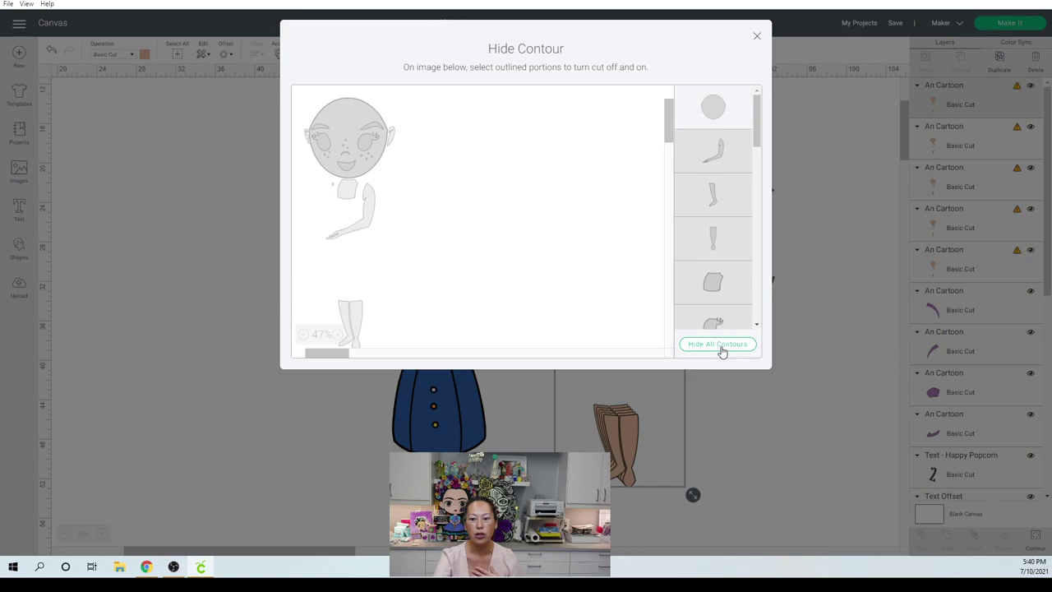
- Hide the ear, neck, arm and leg contours of the selected skin copy, keeping only the face with its cut-out features
{"action": "left_click", "coordinate": [392, 141]}
{"action": "left_click", "coordinate": [307, 141]}
{"action": "left_click", "coordinate": [350, 192]}
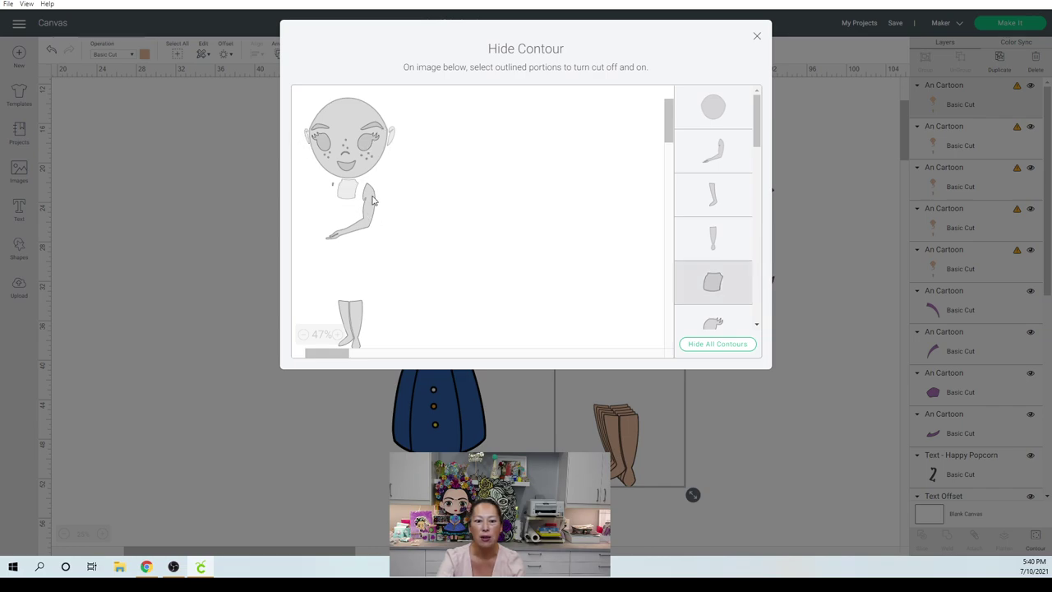
{"action": "left_click", "coordinate": [370, 202]}
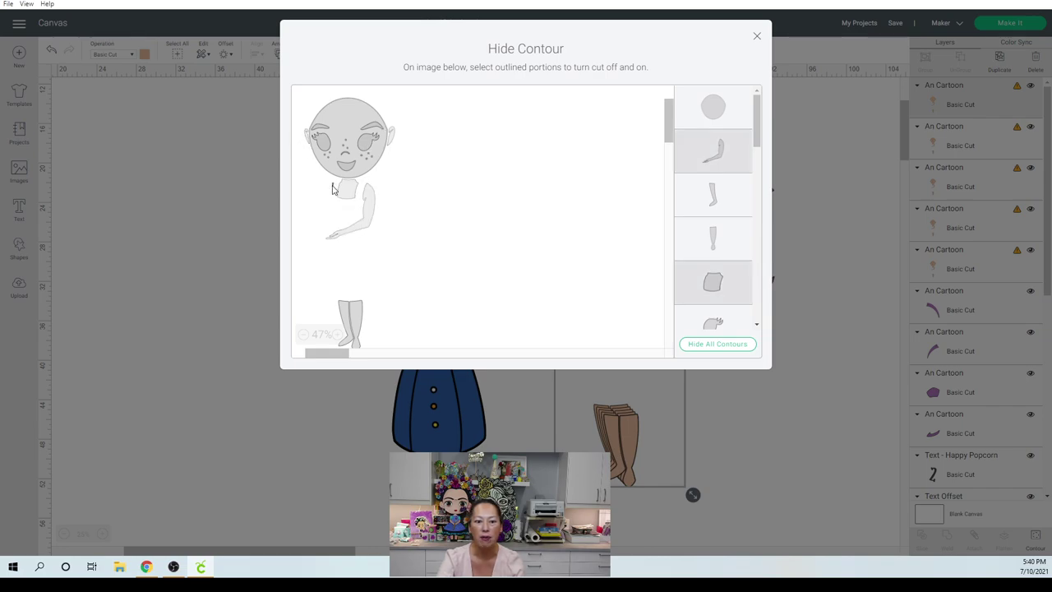
{"action": "left_click", "coordinate": [357, 316]}
{"action": "left_click", "coordinate": [345, 321]}
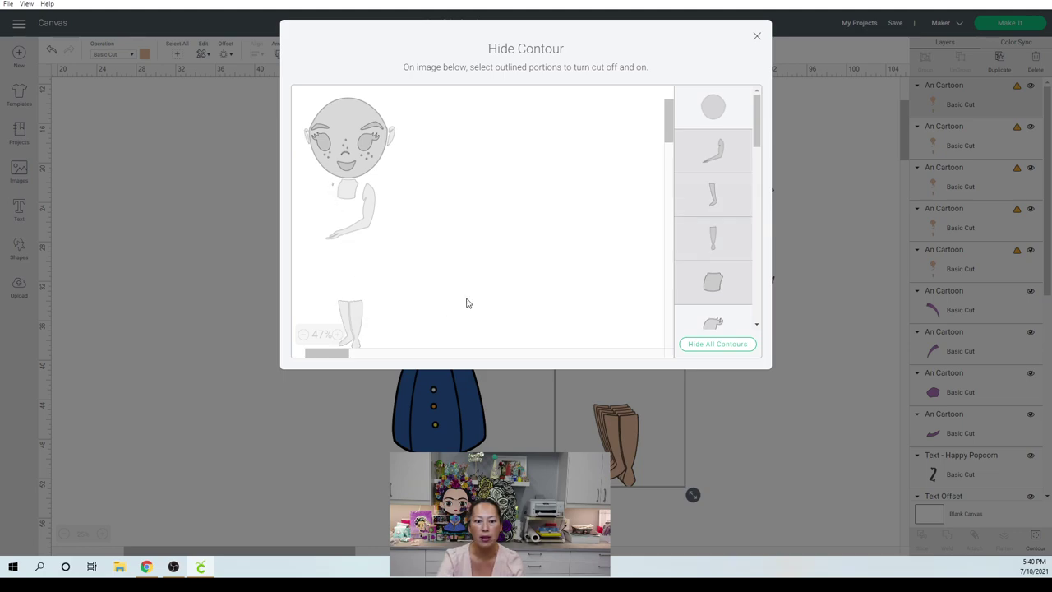
{"action": "left_click", "coordinate": [755, 39]}
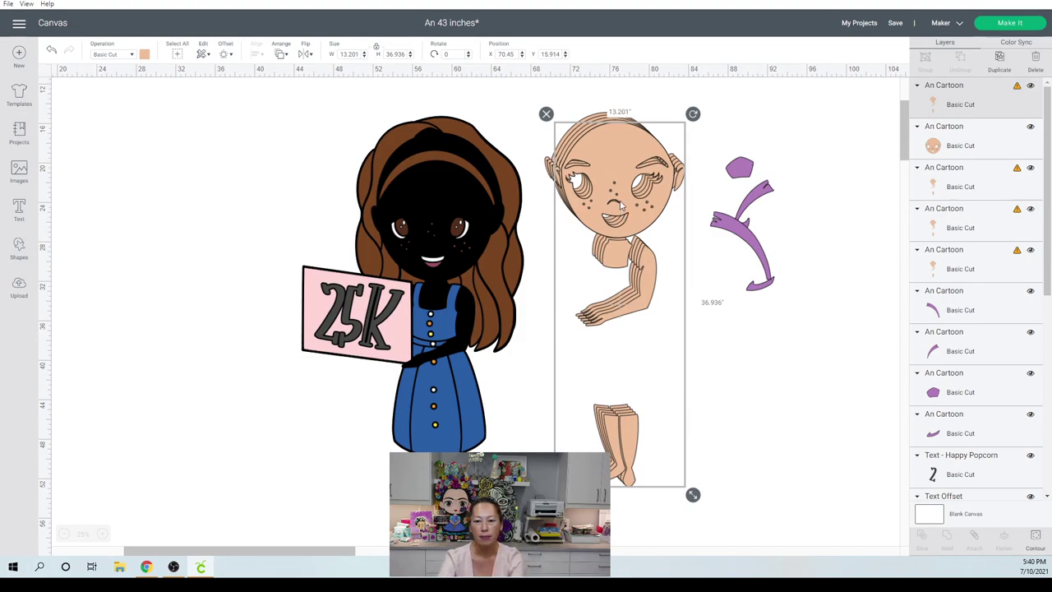
- Hide the neck, arm, leg and ear contours of the top skin copy, and move the face below the separated purple pieces
{"action": "key", "text": "ctrl+d"}
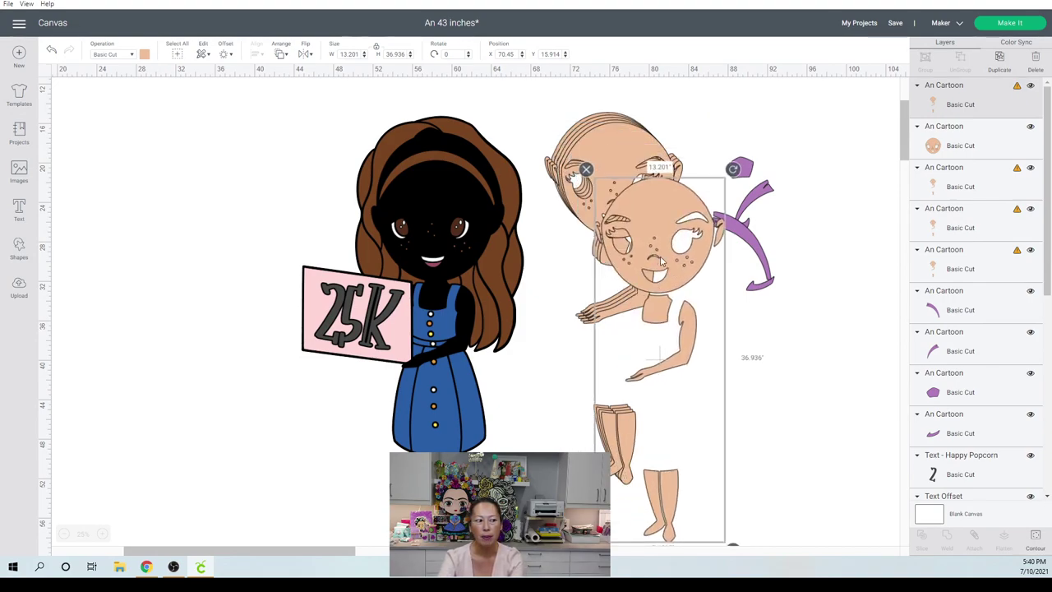
{"action": "mouse_move", "coordinate": [622, 205]}
{"action": "left_mouse_down"}
{"action": "mouse_move", "coordinate": [723, 261]}
{"action": "mouse_move", "coordinate": [606, 213]}
{"action": "left_mouse_up"}
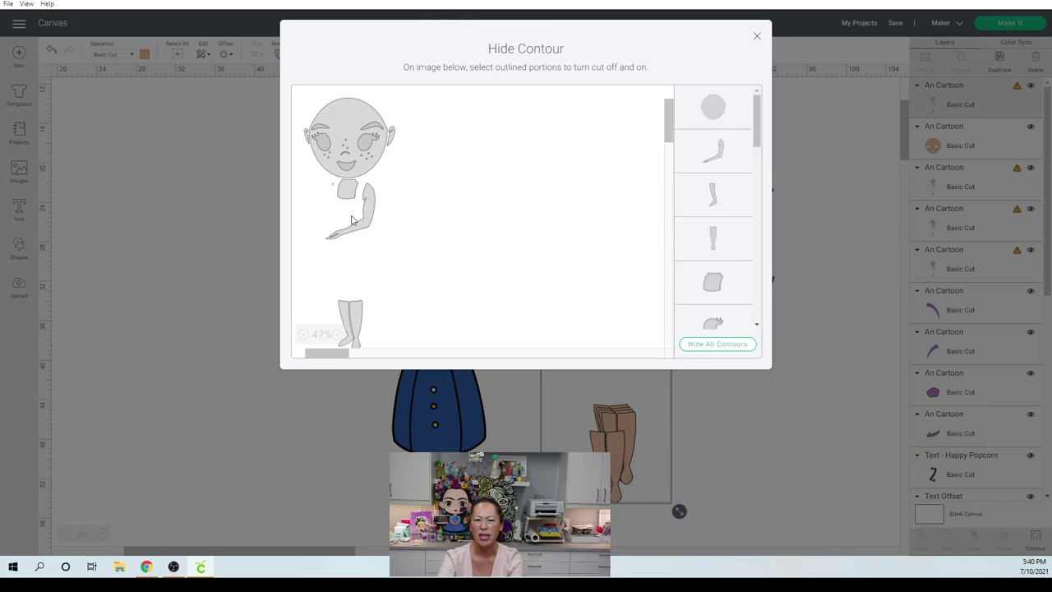
{"action": "left_click", "coordinate": [348, 191]}
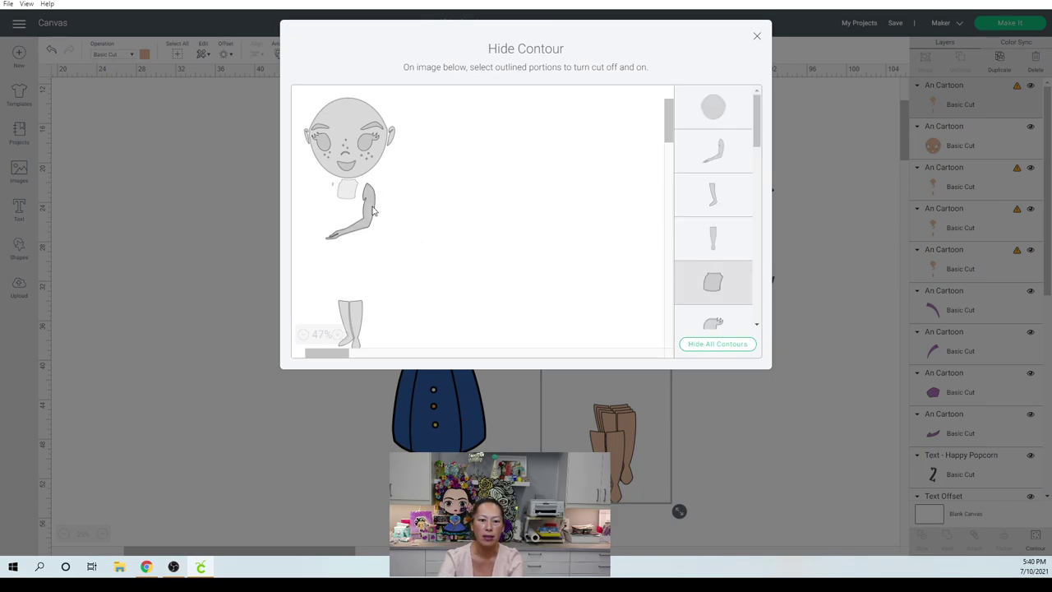
{"action": "left_click", "coordinate": [358, 322]}
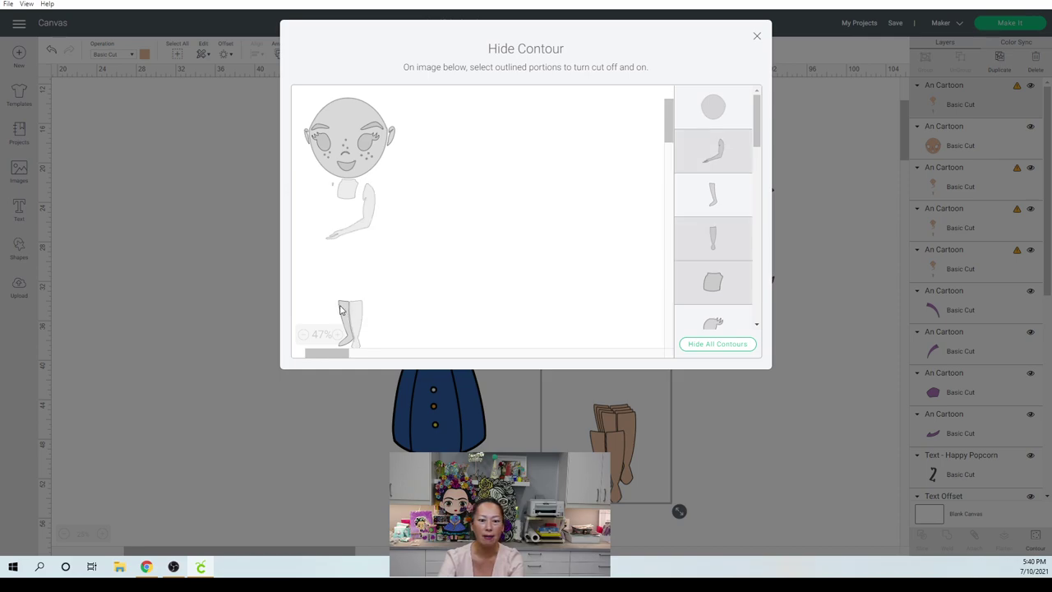
{"action": "left_click", "coordinate": [345, 316]}
{"action": "left_click", "coordinate": [391, 142]}
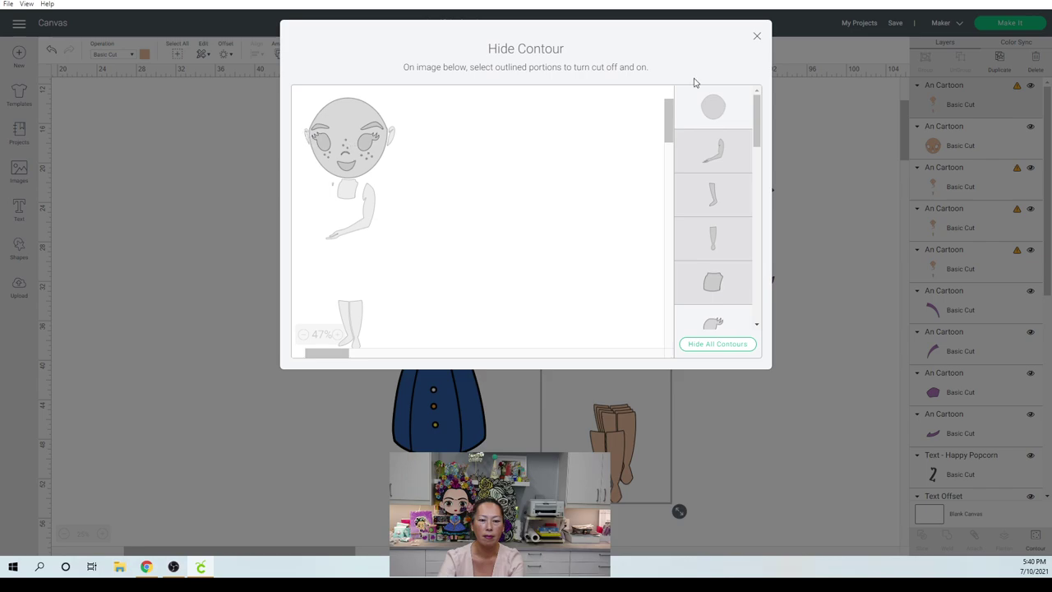
{"action": "left_click", "coordinate": [757, 38]}
{"action": "left_click", "coordinate": [612, 182]}
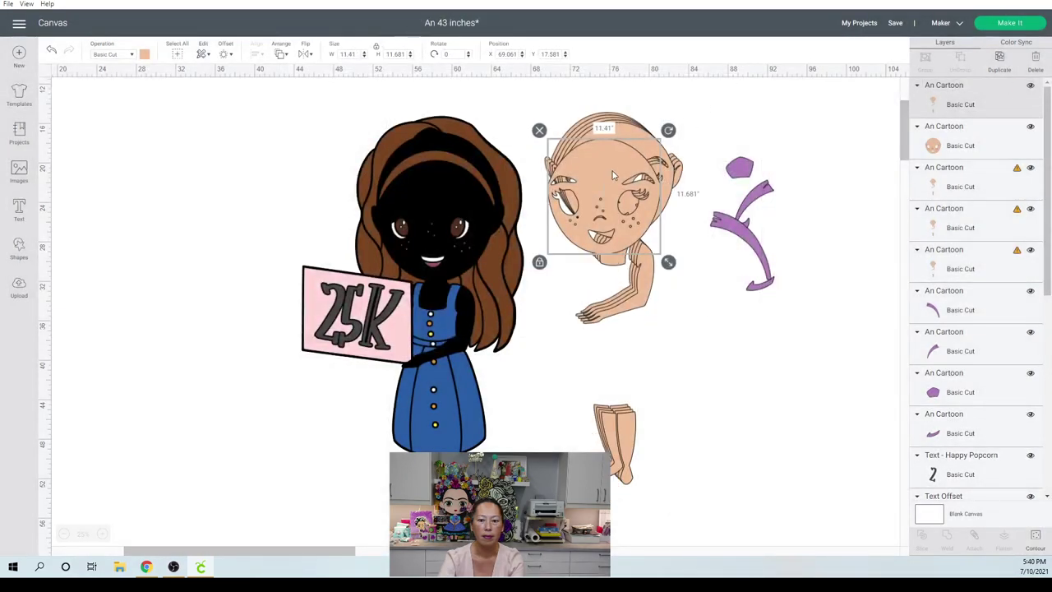
{"action": "left_click_drag", "start_coordinate": [632, 191], "coordinate": [782, 372]}
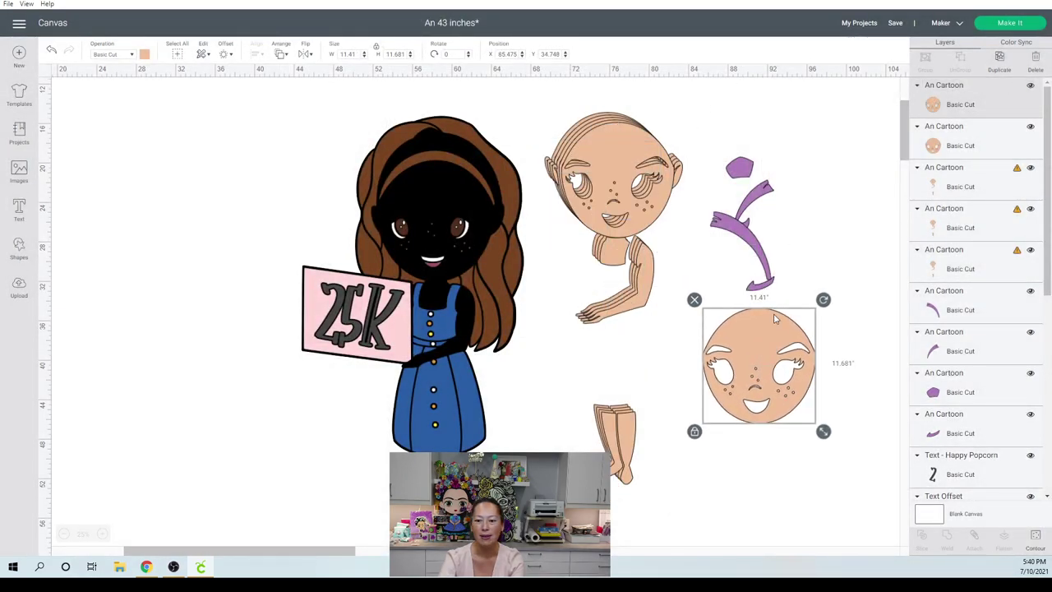
{"action": "left_click_drag", "start_coordinate": [765, 336], "coordinate": [785, 341]}
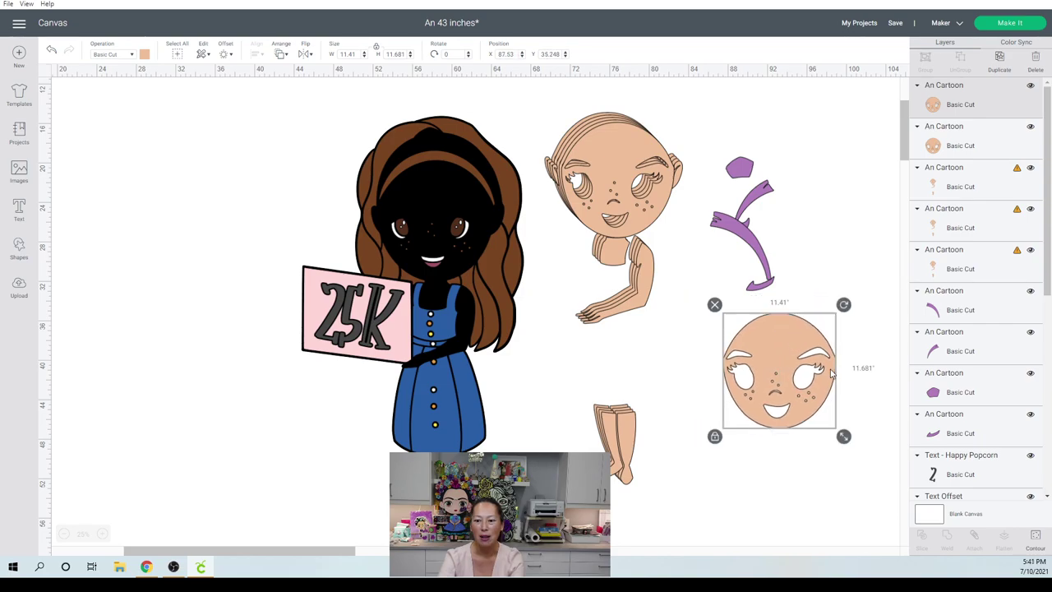
- Reduce the duplicate face copy to only the larger ear with Contour, and place the finished face and this ear side by side
{"action": "left_click", "coordinate": [959, 131]}
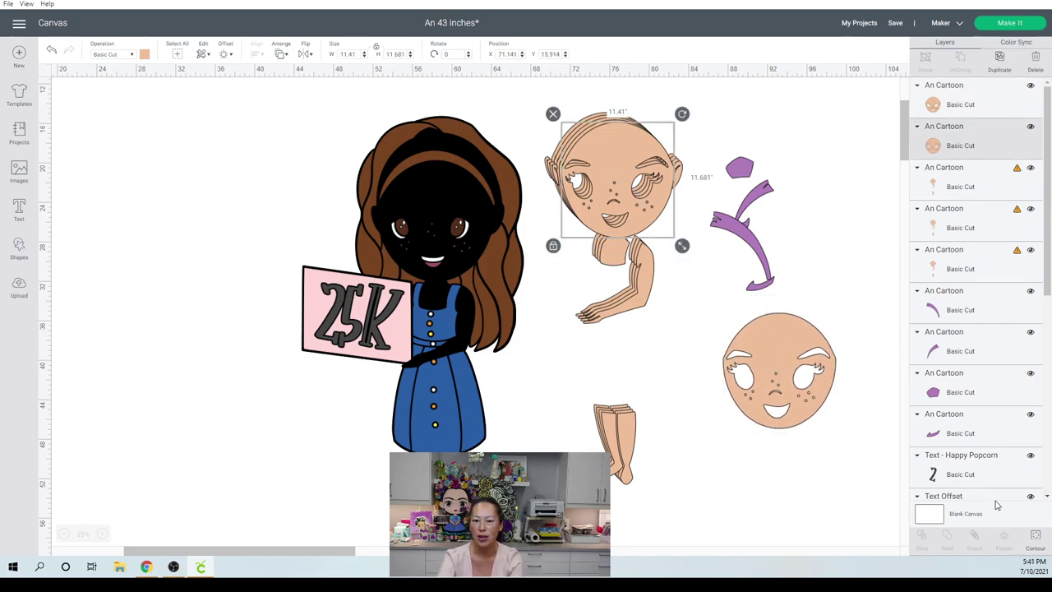
{"action": "left_click_drag", "start_coordinate": [622, 171], "coordinate": [689, 392]}
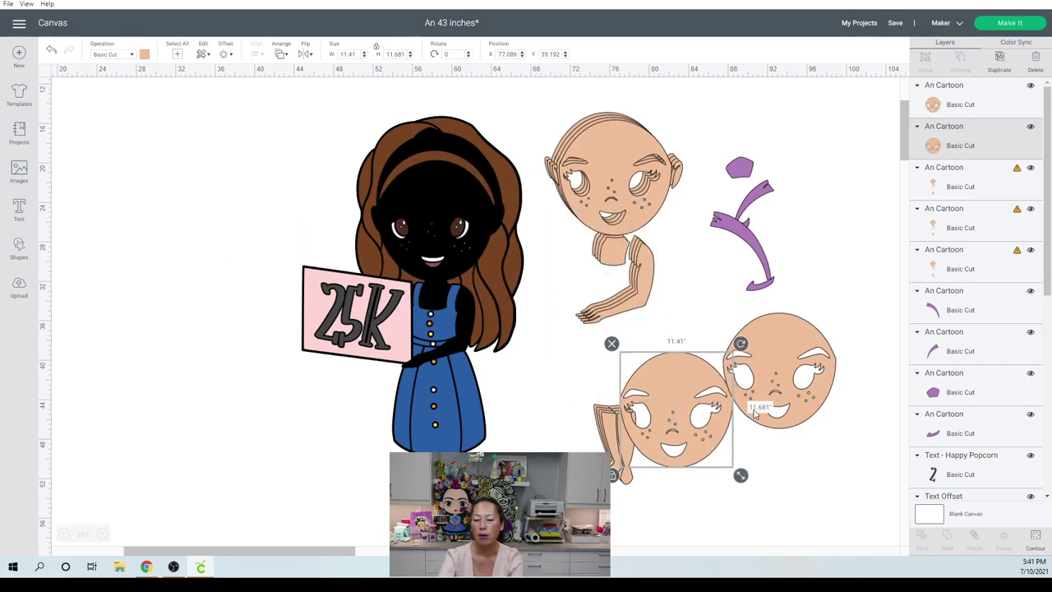
{"action": "left_click", "coordinate": [1033, 542]}
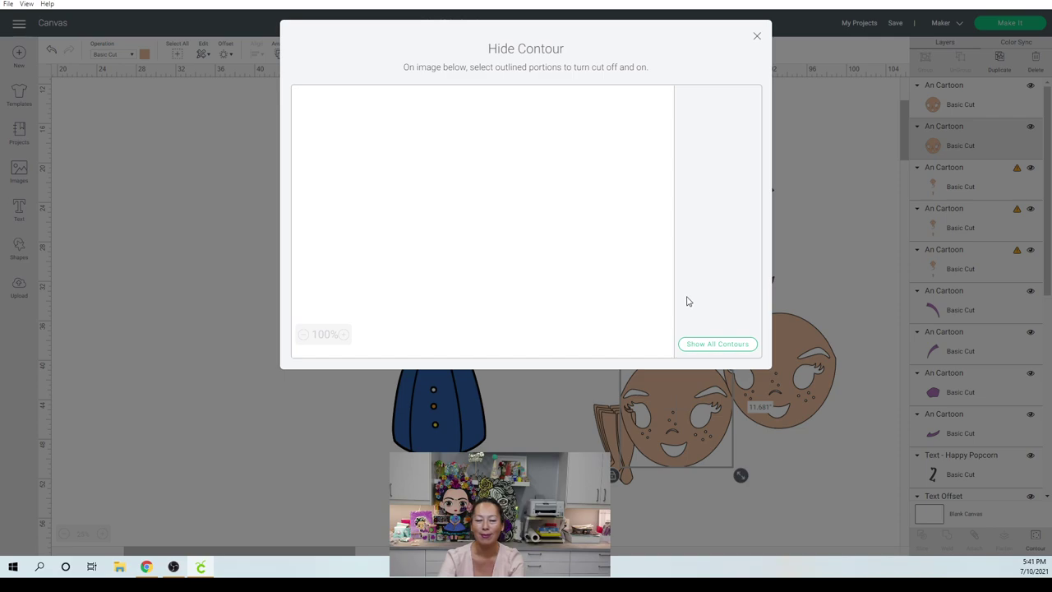
{"action": "left_click", "coordinate": [701, 345]}
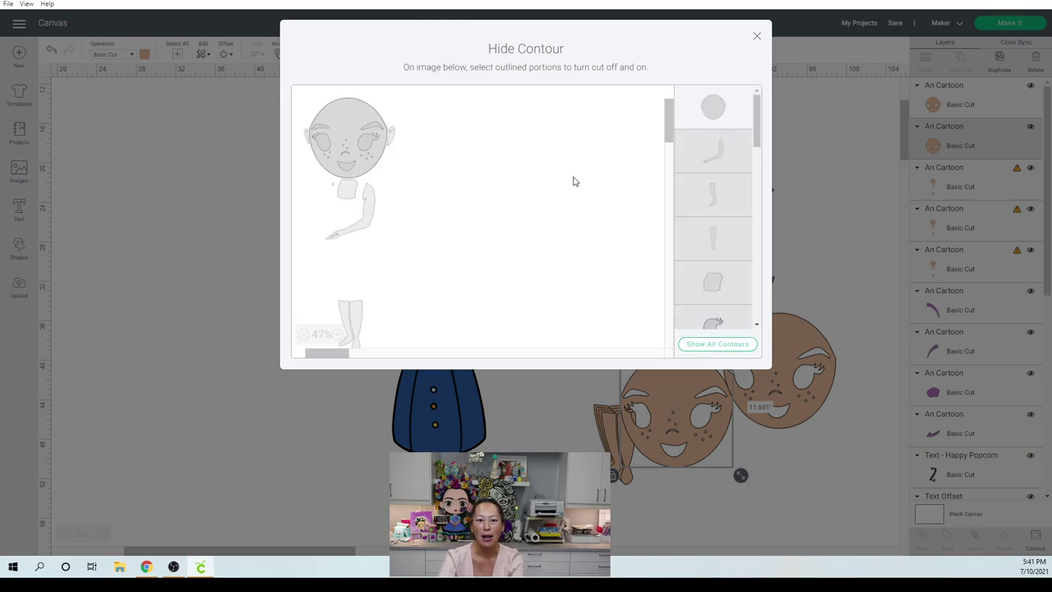
{"action": "left_click", "coordinate": [393, 138]}
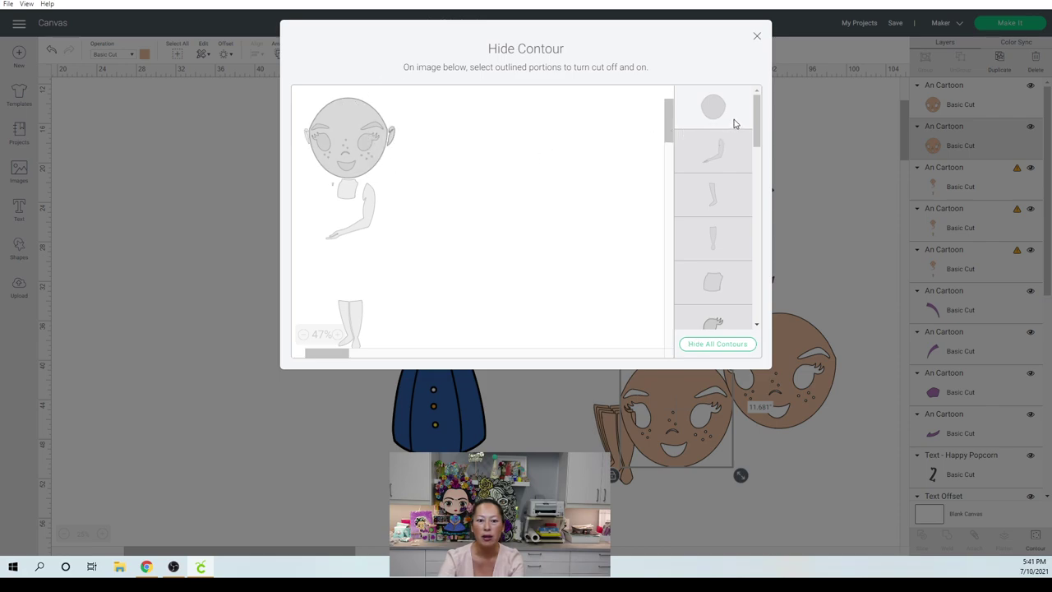
{"action": "left_click", "coordinate": [757, 39]}
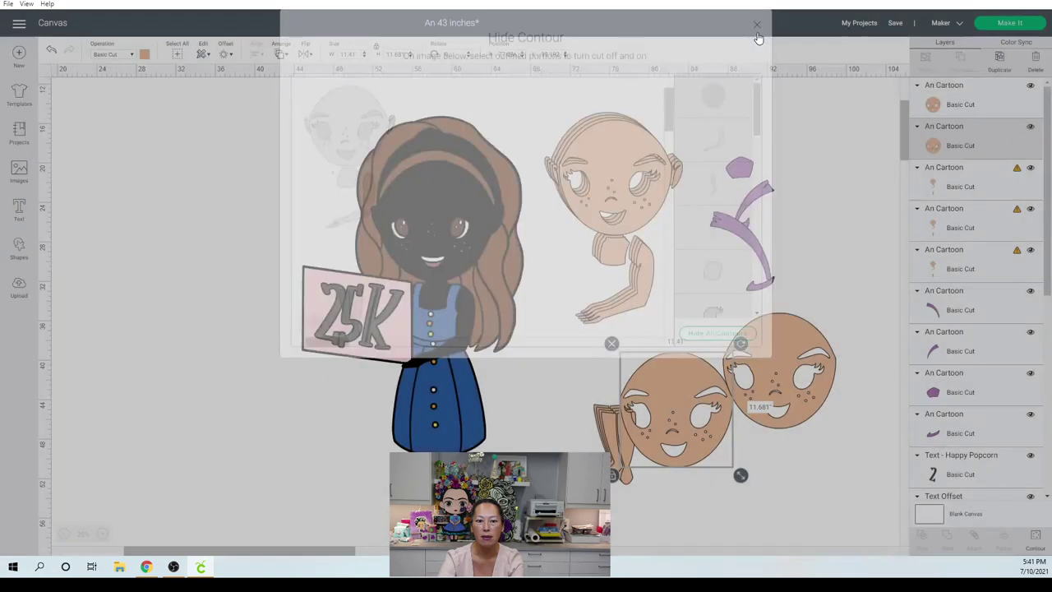
{"action": "left_click_drag", "start_coordinate": [779, 386], "coordinate": [741, 363]}
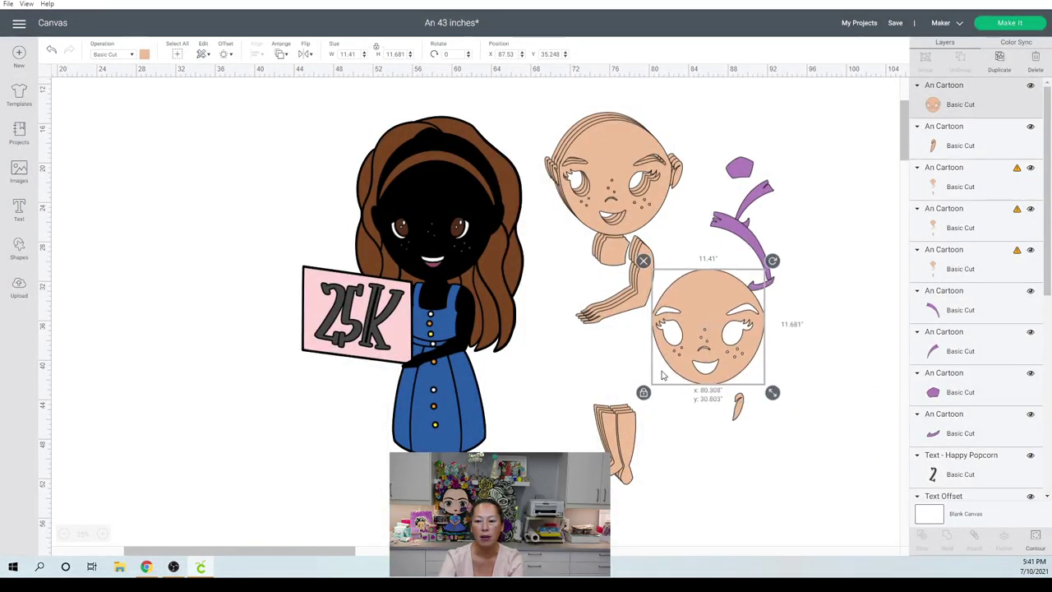
{"action": "left_click_drag", "start_coordinate": [744, 404], "coordinate": [778, 323]}
- Reduce the next full skin copy to only the neck contour, and move the neck just below the separated face
{"action": "left_click", "coordinate": [629, 166]}
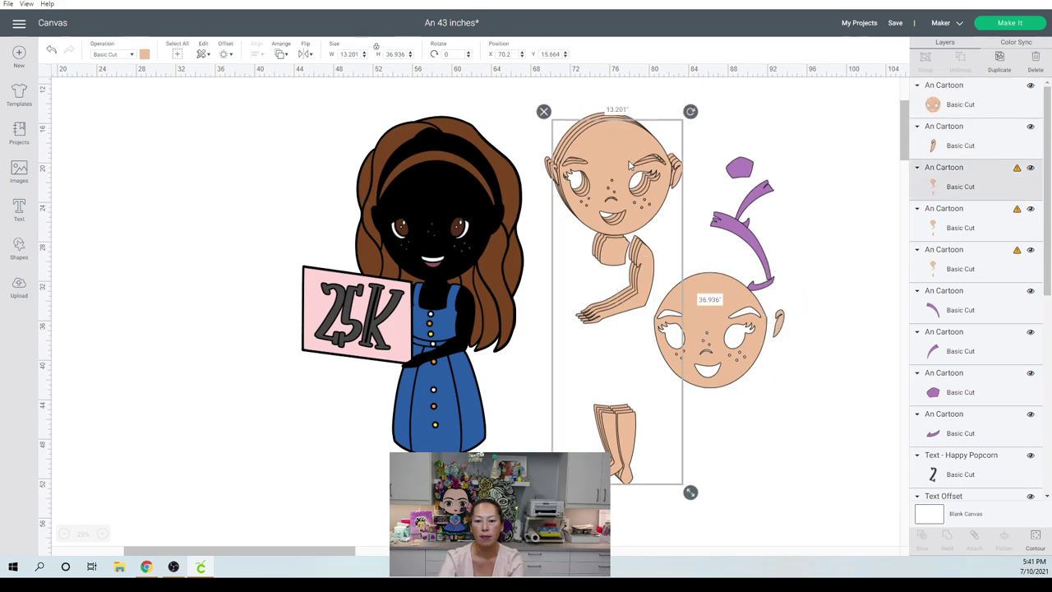
{"action": "left_click", "coordinate": [1035, 541]}
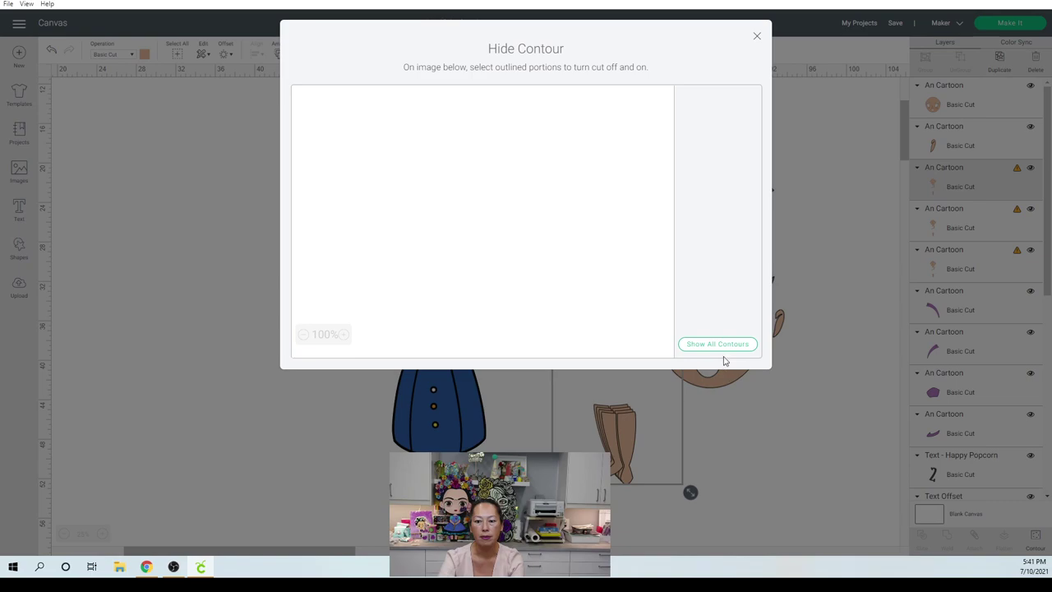
{"action": "left_click", "coordinate": [720, 346]}
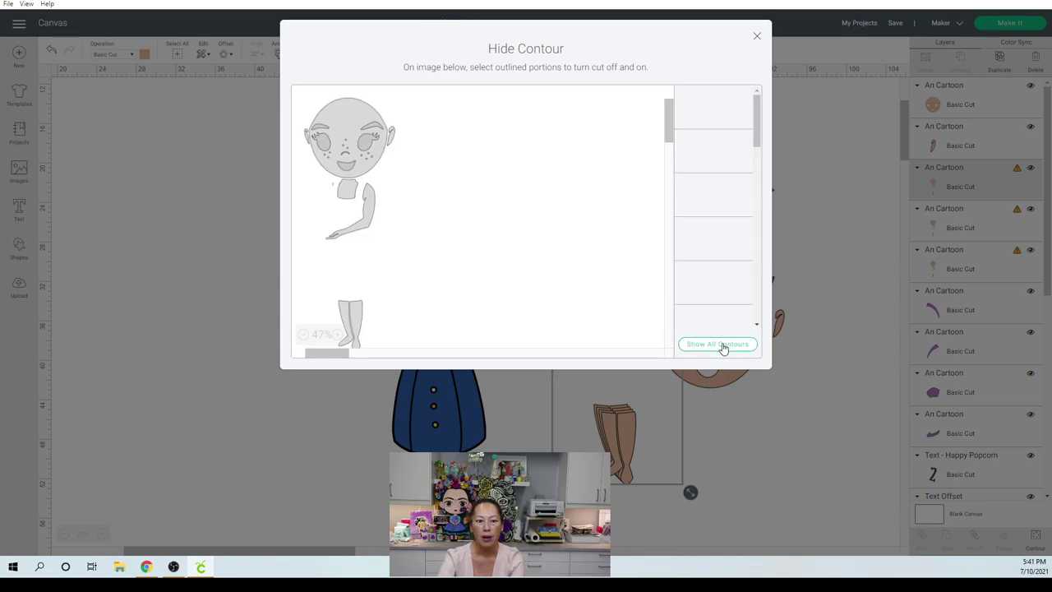
{"action": "left_click", "coordinate": [345, 191]}
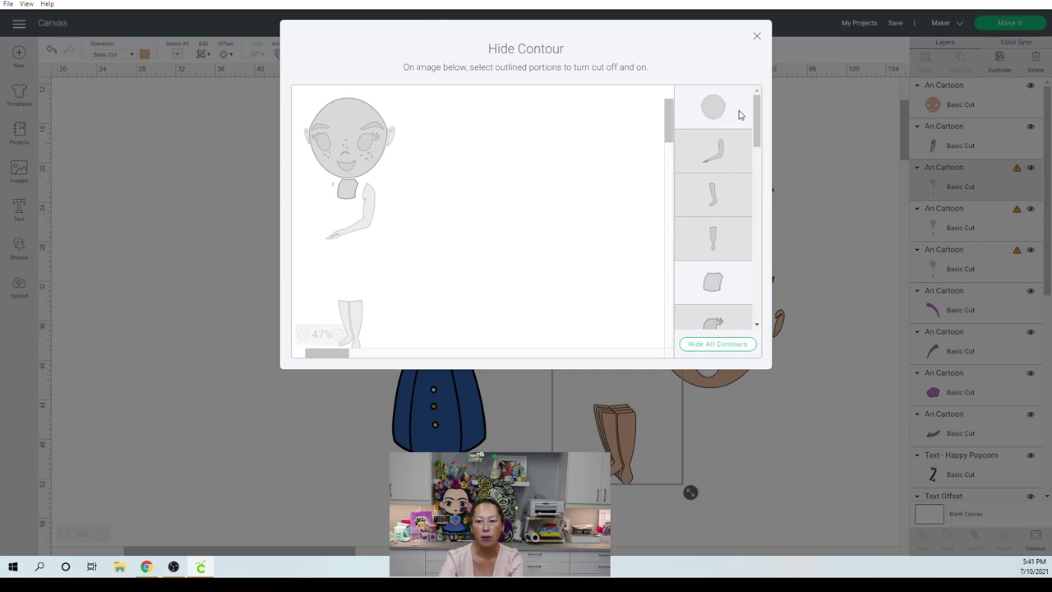
{"action": "left_click", "coordinate": [758, 39]}
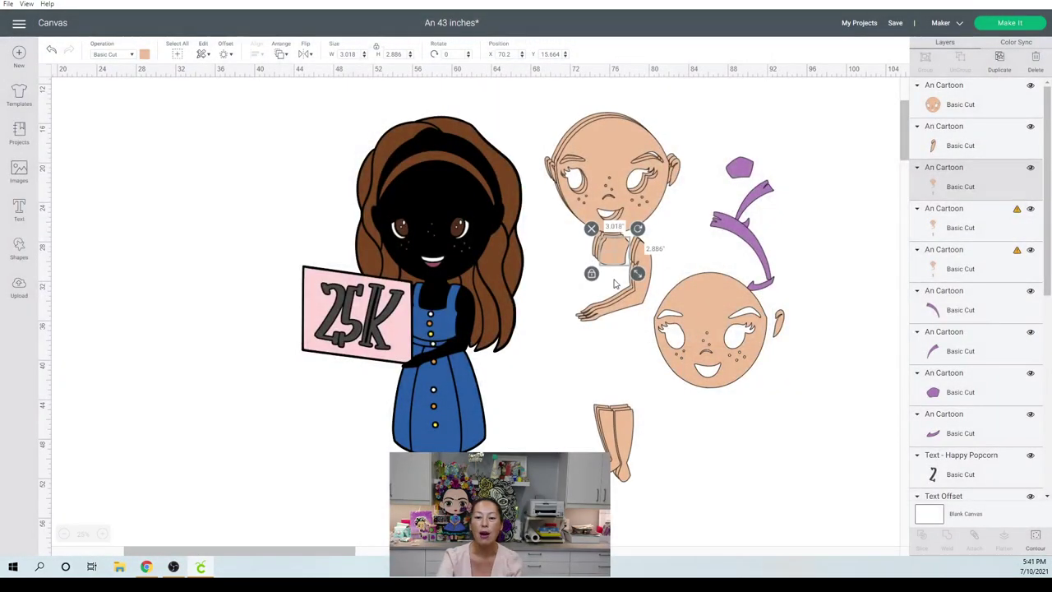
{"action": "left_click_drag", "start_coordinate": [634, 271], "coordinate": [730, 425]}
- Reduce another full skin copy to only the arm contour, and move the arm beside the separated neck
{"action": "left_click", "coordinate": [648, 300]}
{"action": "left_click", "coordinate": [708, 407]}
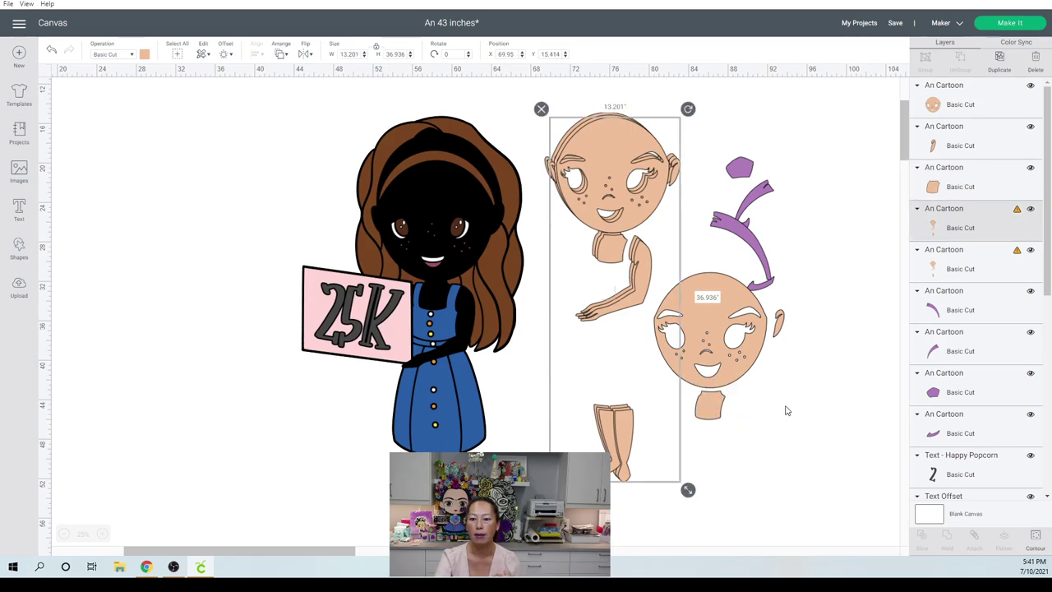
{"action": "left_click", "coordinate": [1039, 535]}
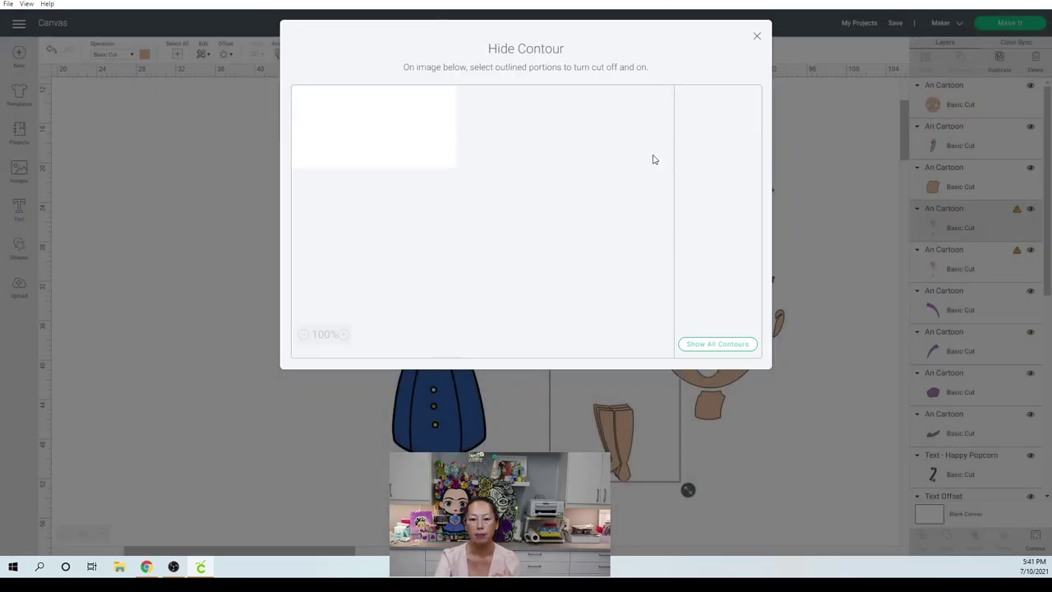
{"action": "left_click", "coordinate": [733, 344]}
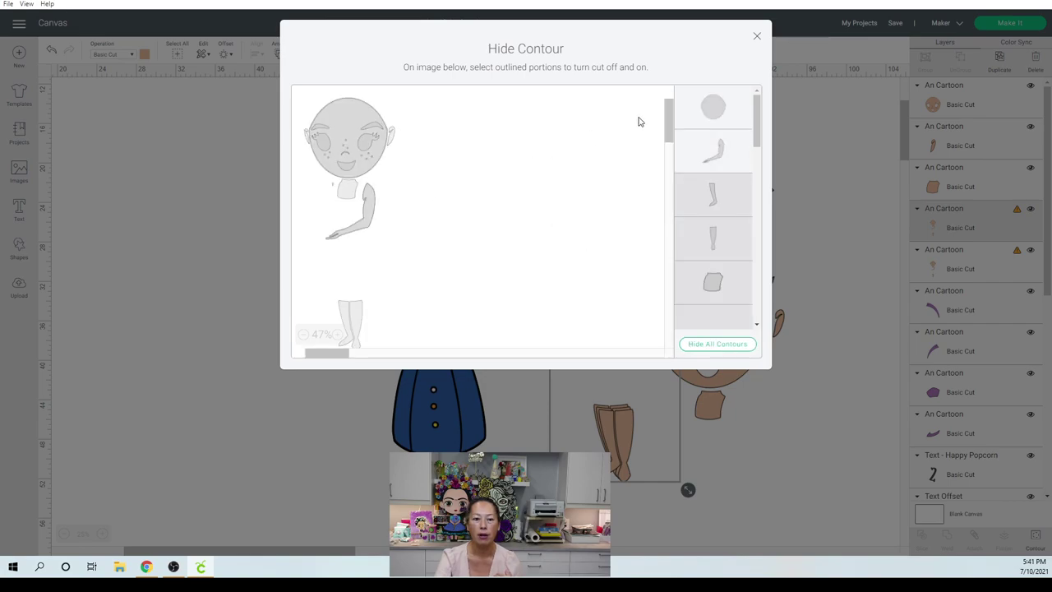
{"action": "left_click", "coordinate": [720, 121]}
{"action": "left_click", "coordinate": [757, 38]}
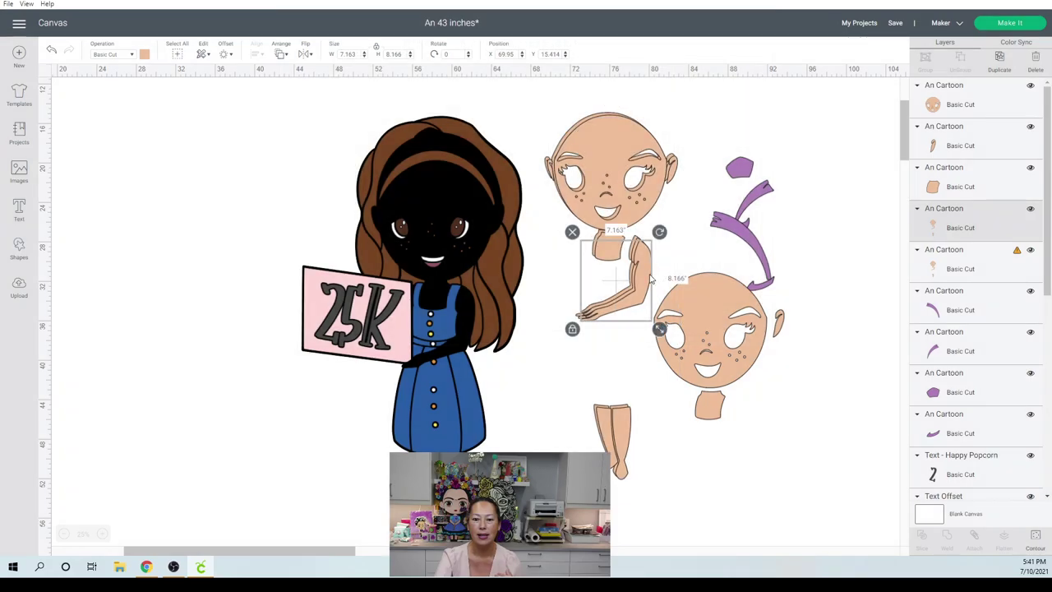
{"action": "left_click_drag", "start_coordinate": [657, 281], "coordinate": [767, 454]}
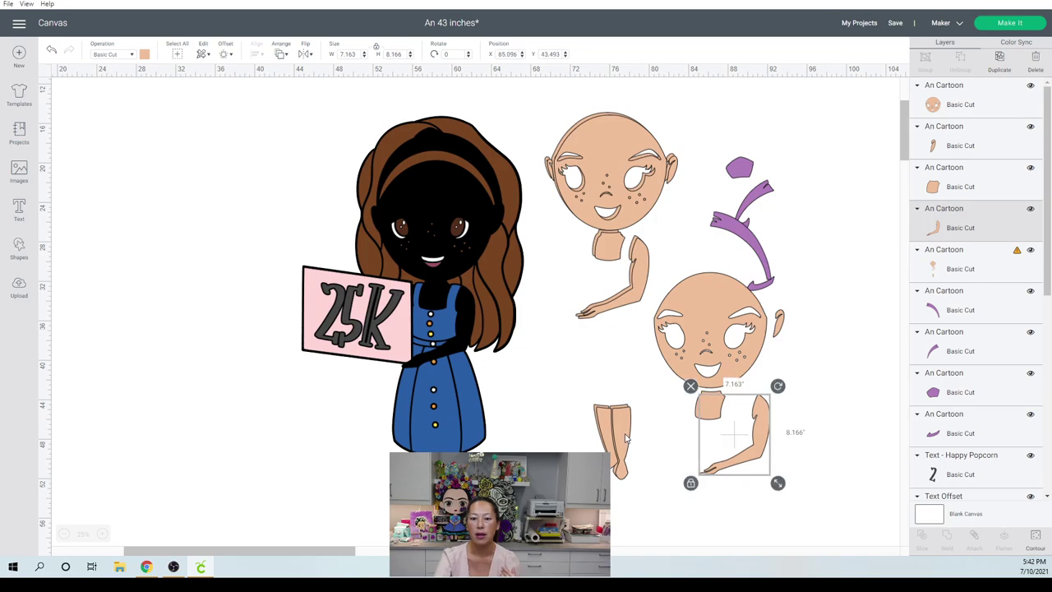
- Reduce another full skin copy to only the smaller ear, and move it to the open side of the separated face
{"action": "left_click", "coordinate": [633, 190]}
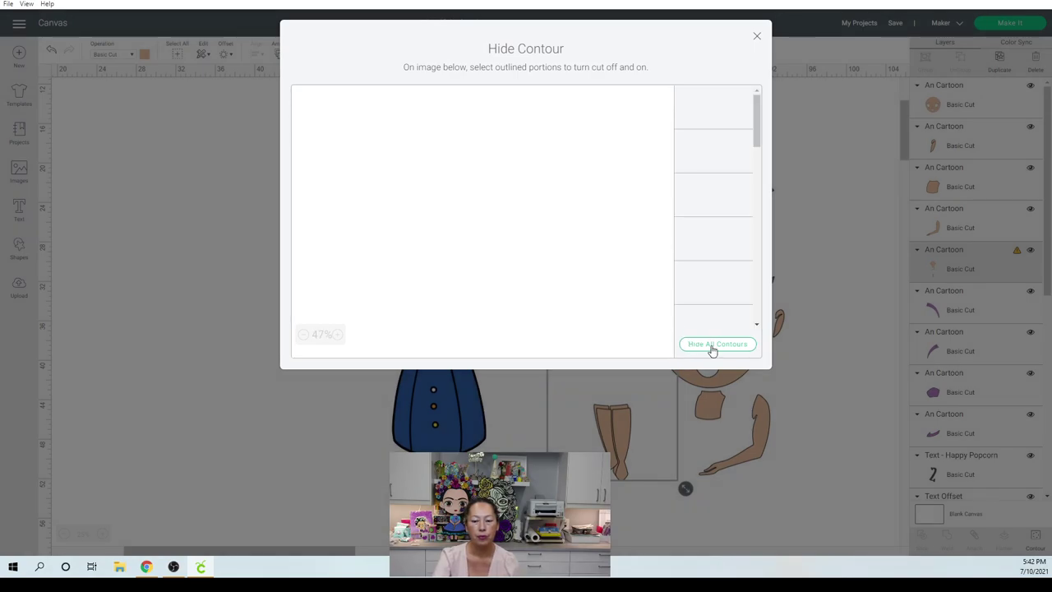
{"action": "left_click", "coordinate": [711, 348]}
{"action": "left_click", "coordinate": [310, 145]}
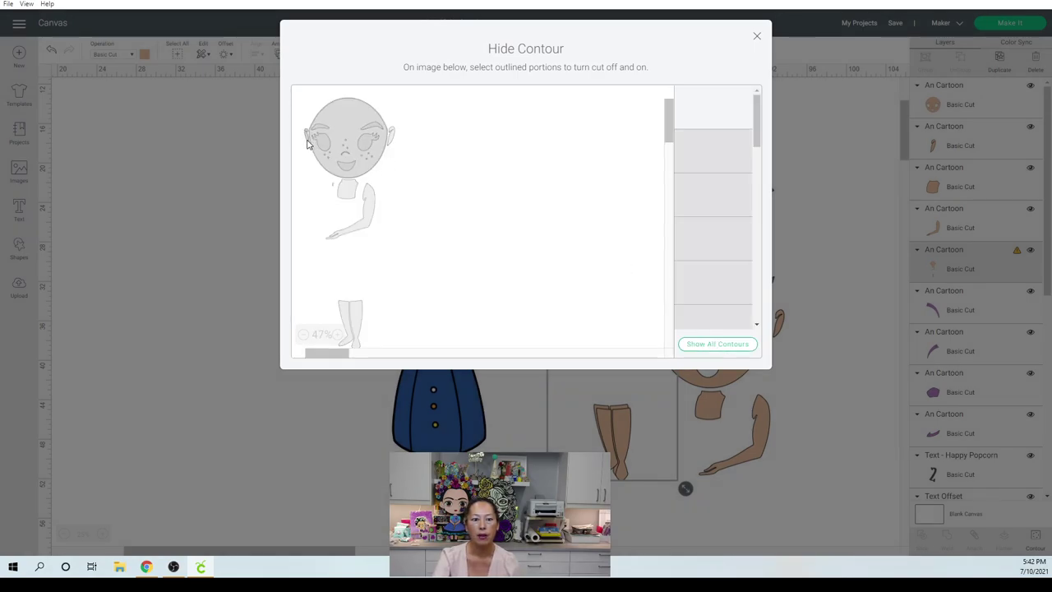
{"action": "left_click", "coordinate": [758, 38]}
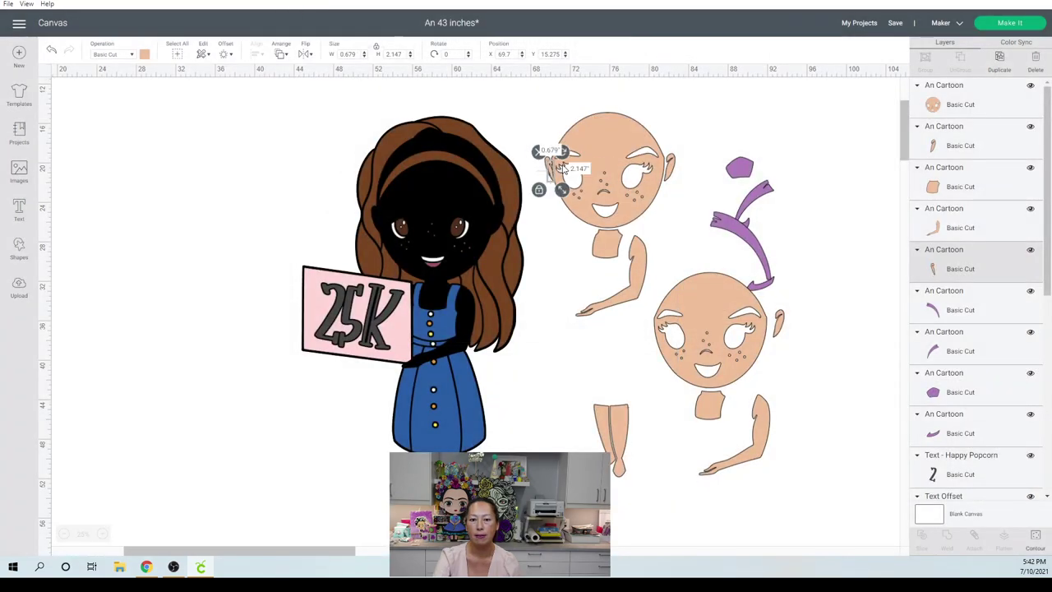
{"action": "left_click_drag", "start_coordinate": [552, 174], "coordinate": [653, 343]}
- Reduce the last full skin layer to only its two leg contours, and move the legs below the separated neck
{"action": "left_click", "coordinate": [608, 186]}
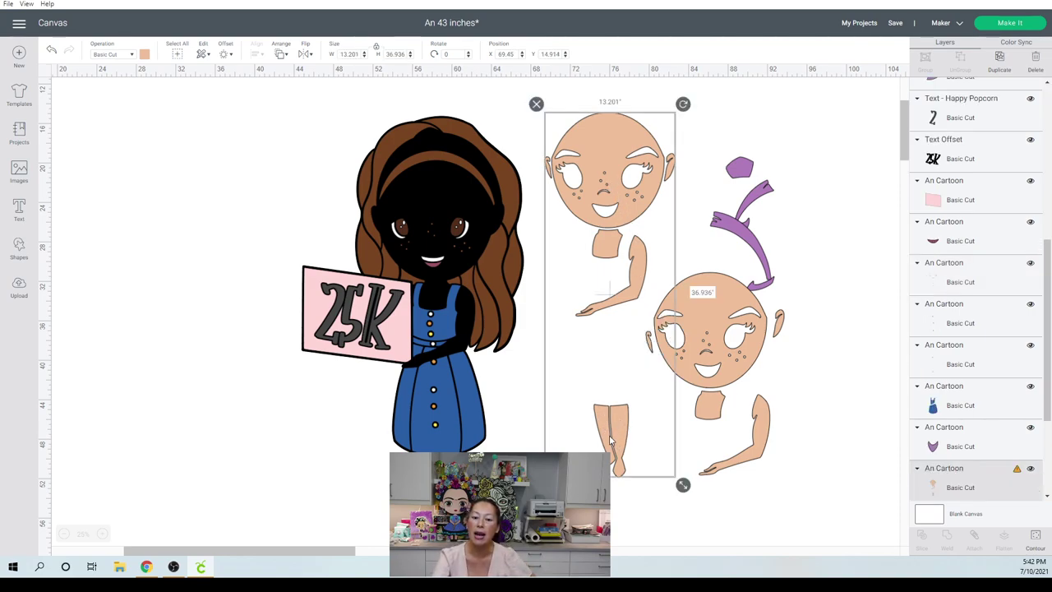
{"action": "left_click", "coordinate": [1036, 536]}
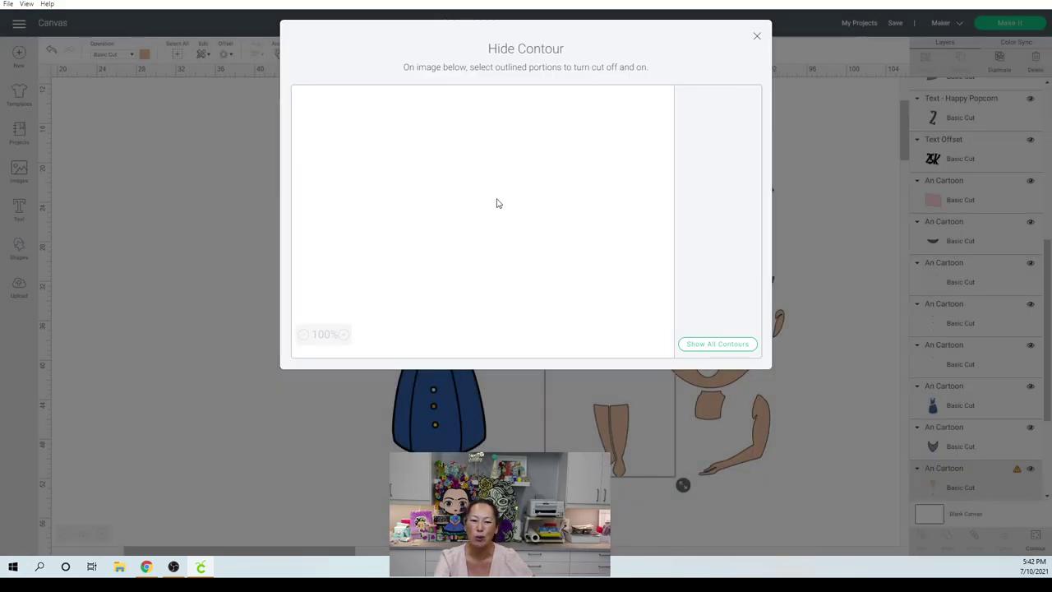
{"action": "left_click", "coordinate": [727, 344]}
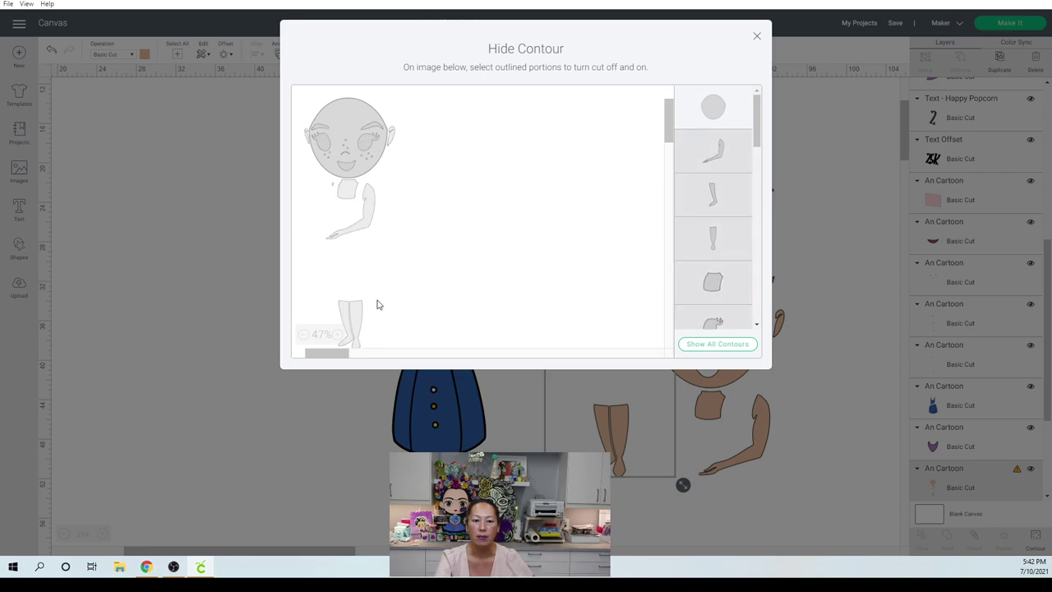
{"action": "left_click", "coordinate": [363, 322]}
{"action": "left_click", "coordinate": [348, 317]}
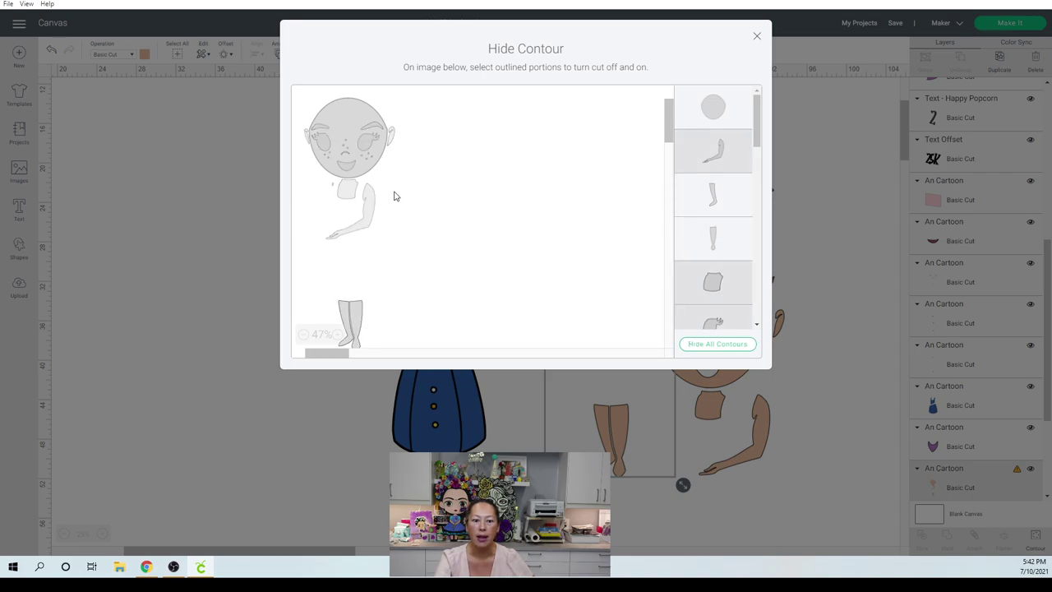
{"action": "left_click", "coordinate": [736, 104]}
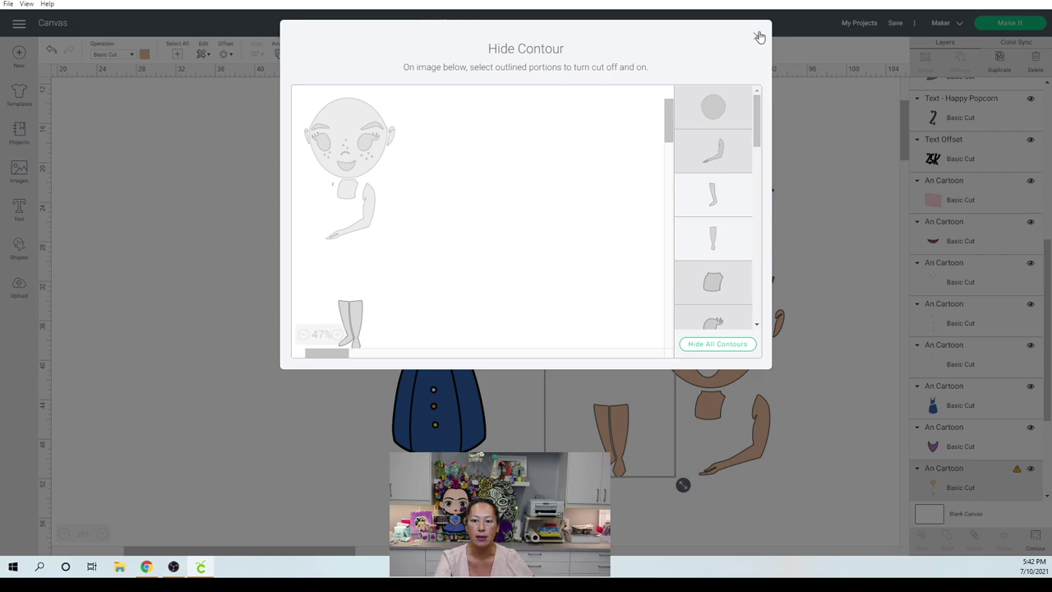
{"action": "left_click", "coordinate": [759, 37]}
{"action": "left_click_drag", "start_coordinate": [608, 420], "coordinate": [720, 435]}
{"action": "left_click", "coordinate": [656, 366]}
{"action": "left_click", "coordinate": [734, 448]}
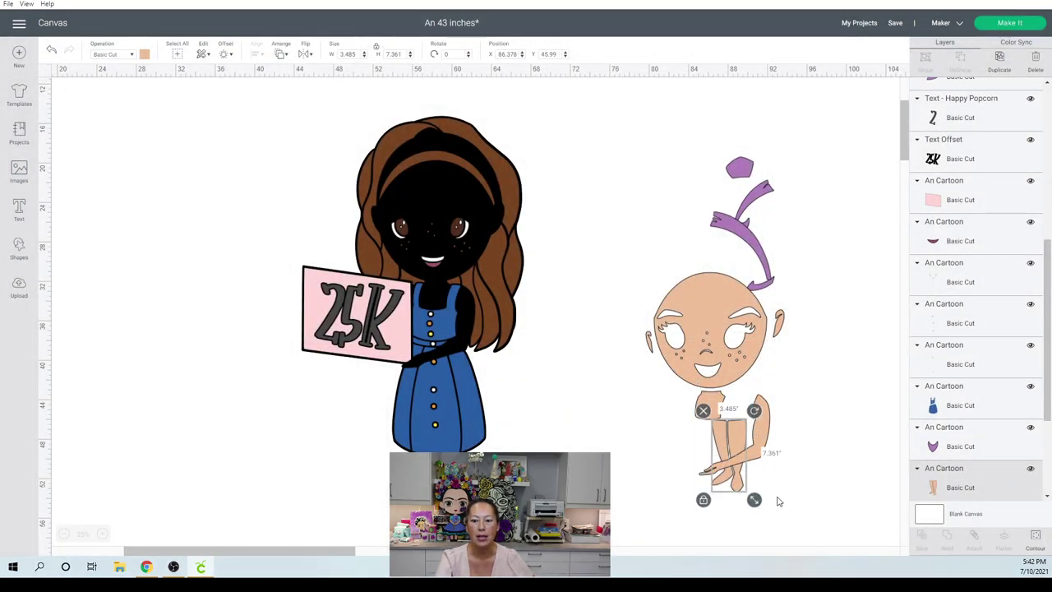
- Shift the white detail layer down the figure, and move the brown hair layer into the clear space on the sign's side
{"action": "left_click", "coordinate": [466, 252]}
{"action": "left_click_drag", "start_coordinate": [470, 254], "coordinate": [479, 348]}
{"action": "left_click", "coordinate": [434, 233]}
{"action": "left_click_drag", "start_coordinate": [434, 233], "coordinate": [276, 227]}
{"action": "left_click_drag", "start_coordinate": [307, 141], "coordinate": [215, 154]}
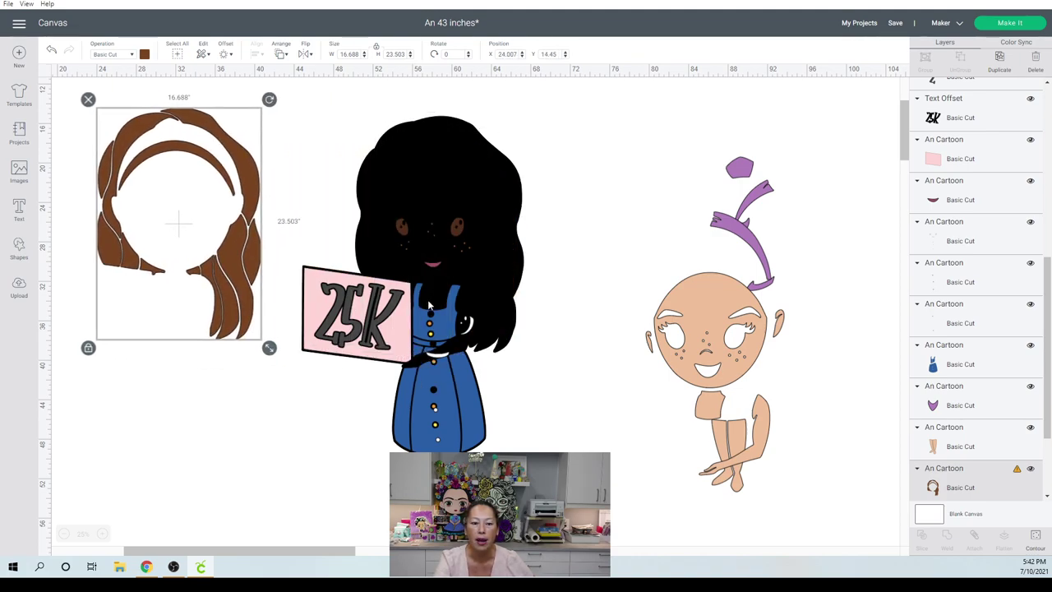
- Move the brown freckle layer off the figure into the clear space between the figure and the separated skin pieces
{"action": "left_click", "coordinate": [444, 228]}
{"action": "left_click_drag", "start_coordinate": [444, 228], "coordinate": [624, 208]}
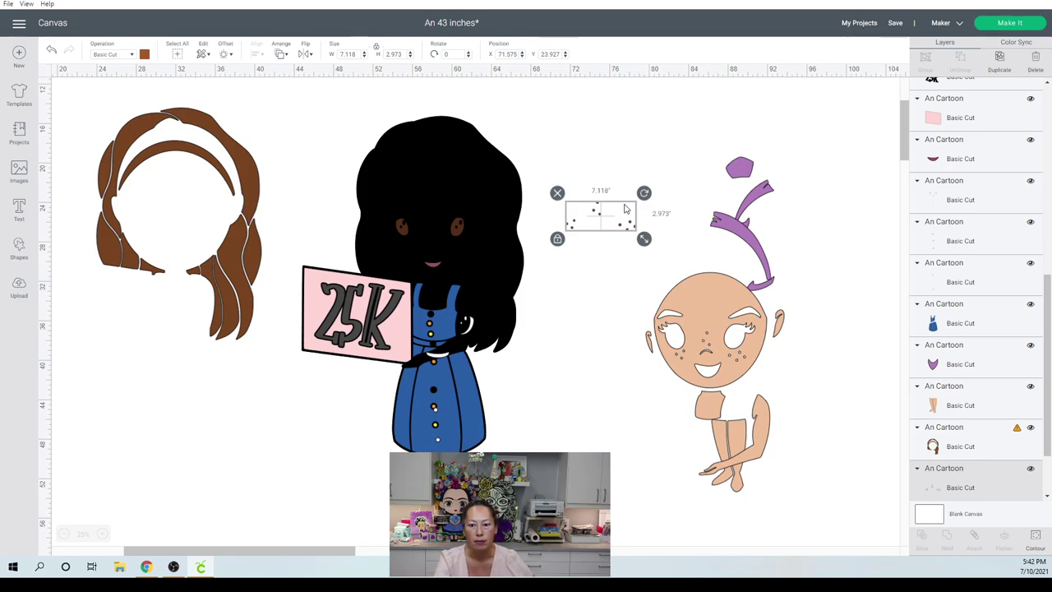
{"action": "left_click", "coordinate": [102, 534]}
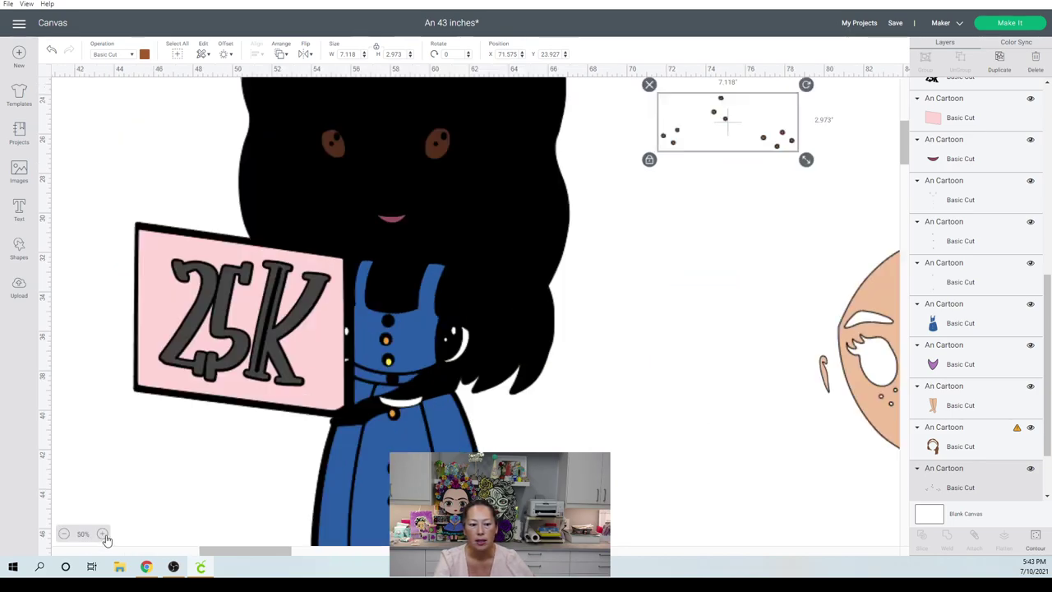
{"action": "left_click", "coordinate": [103, 534]}
{"action": "left_click", "coordinate": [106, 539]}
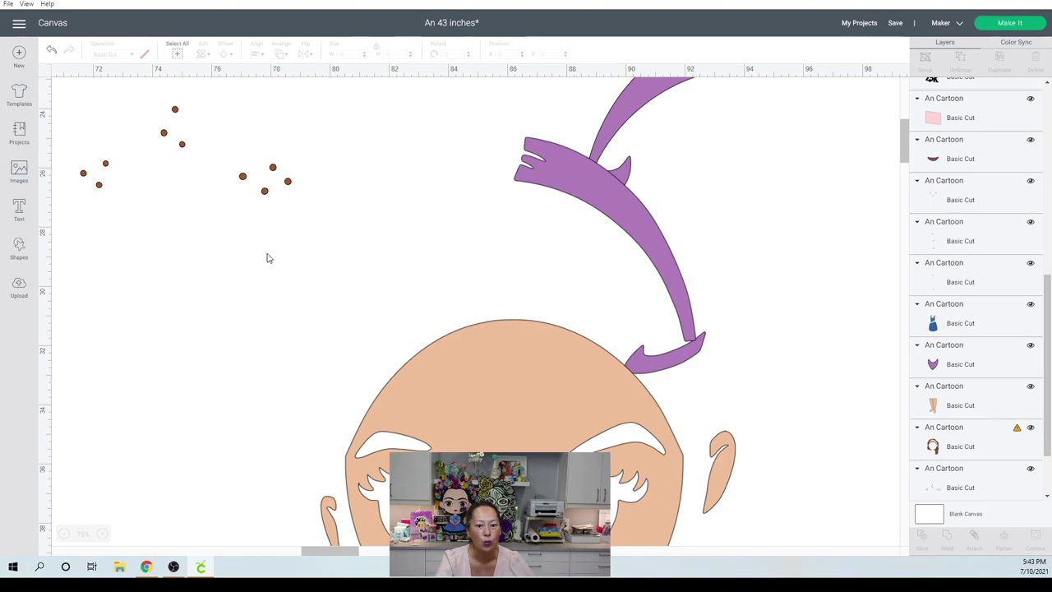
- Compare the brown freckles with the freckle holes in the separated face, and delete the freckle layer
{"action": "scroll", "coordinate": [448, 359], "scroll_direction": "down", "scroll_amount": 3}
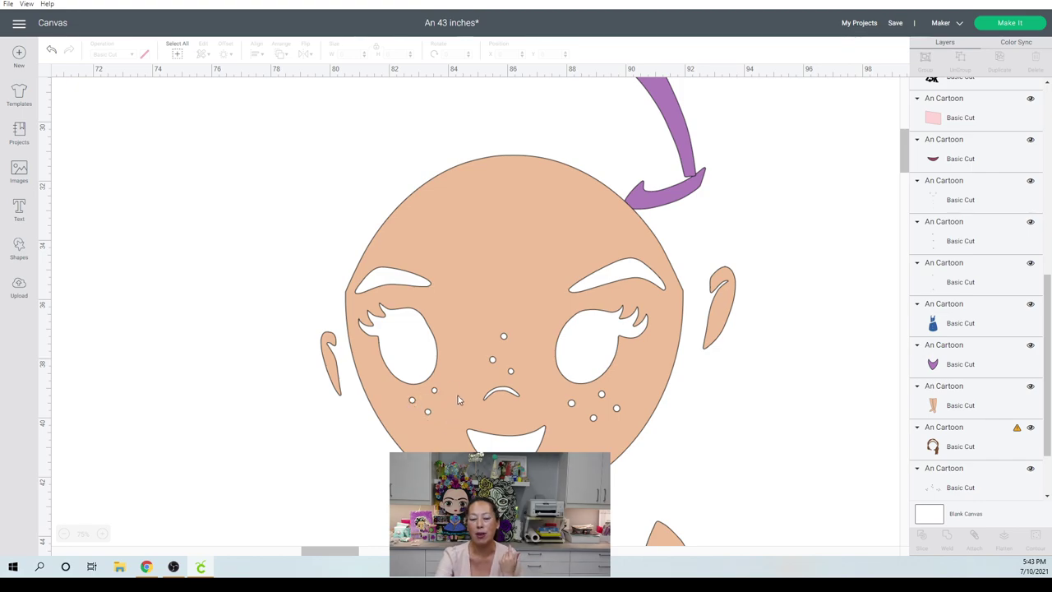
{"action": "scroll", "coordinate": [238, 267], "scroll_direction": "up", "scroll_amount": 5}
{"action": "left_click_drag", "start_coordinate": [271, 263], "coordinate": [388, 268]}
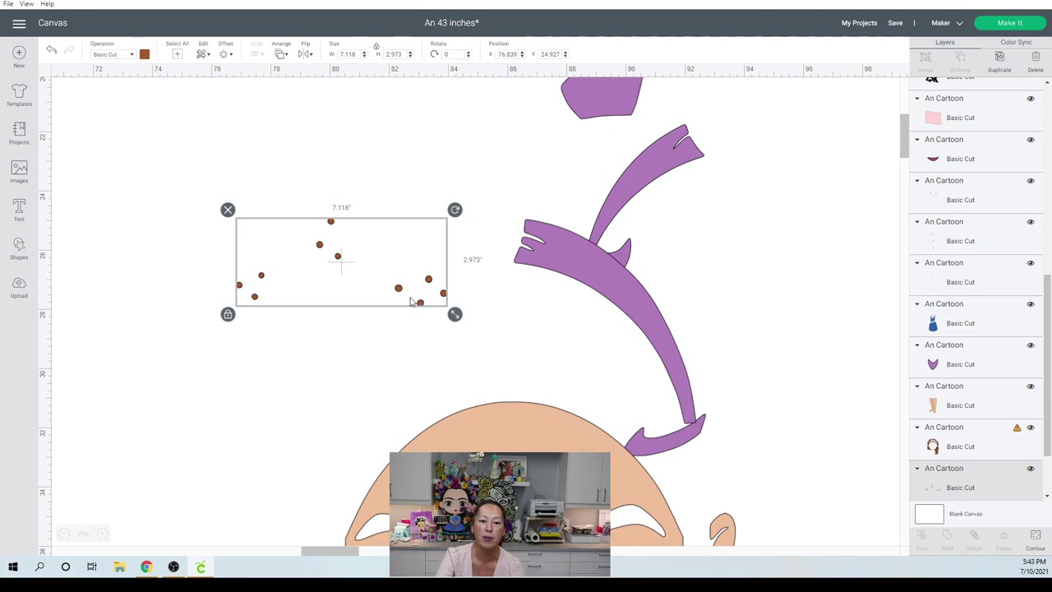
{"action": "left_click", "coordinate": [228, 210]}
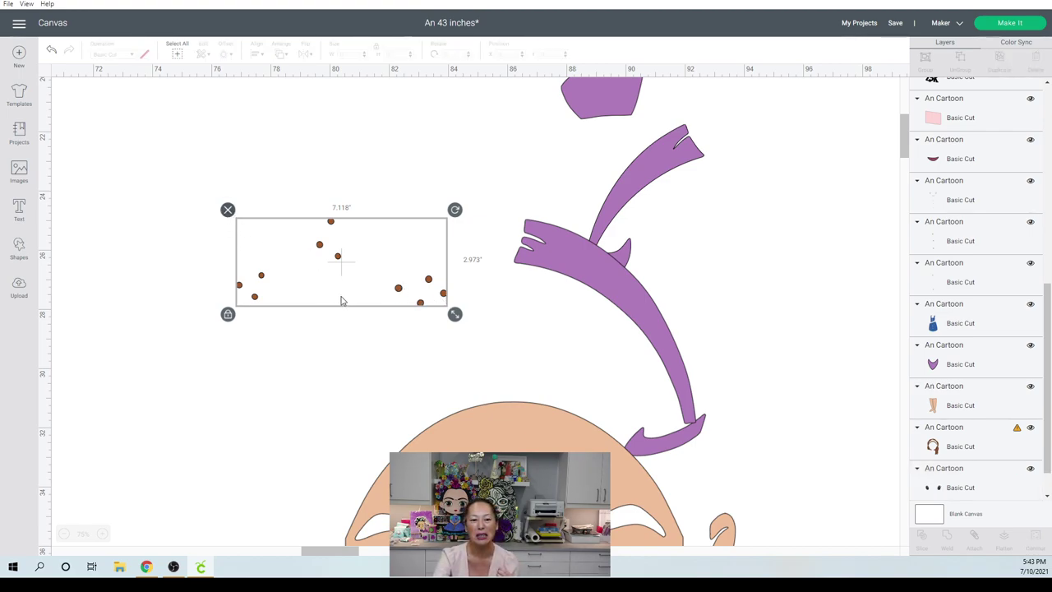
{"action": "scroll", "coordinate": [354, 342], "scroll_direction": "down", "scroll_amount": 2}
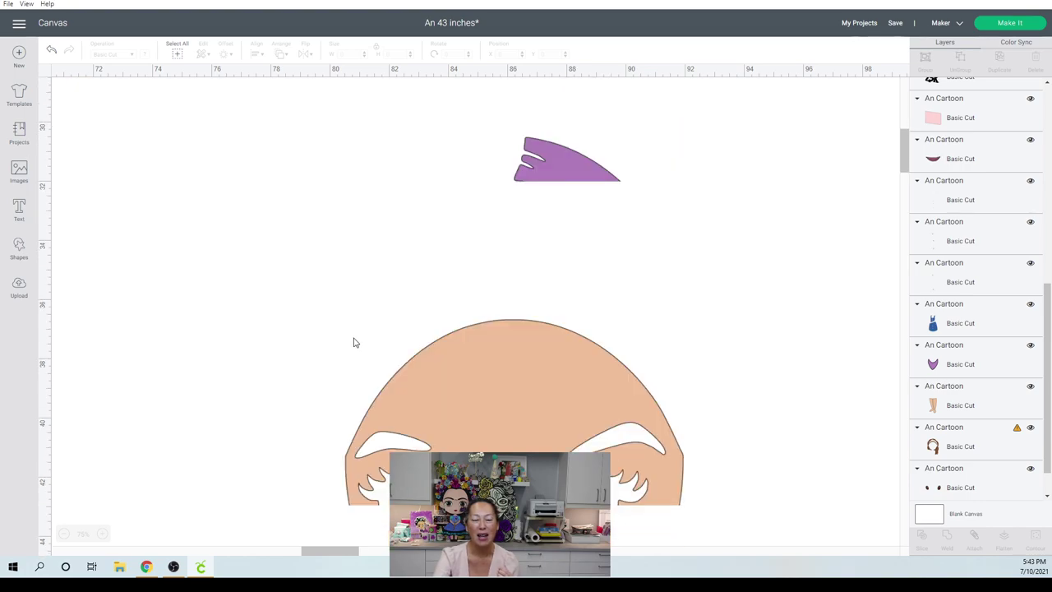
{"action": "scroll", "coordinate": [196, 129], "scroll_direction": "up", "scroll_amount": 2}
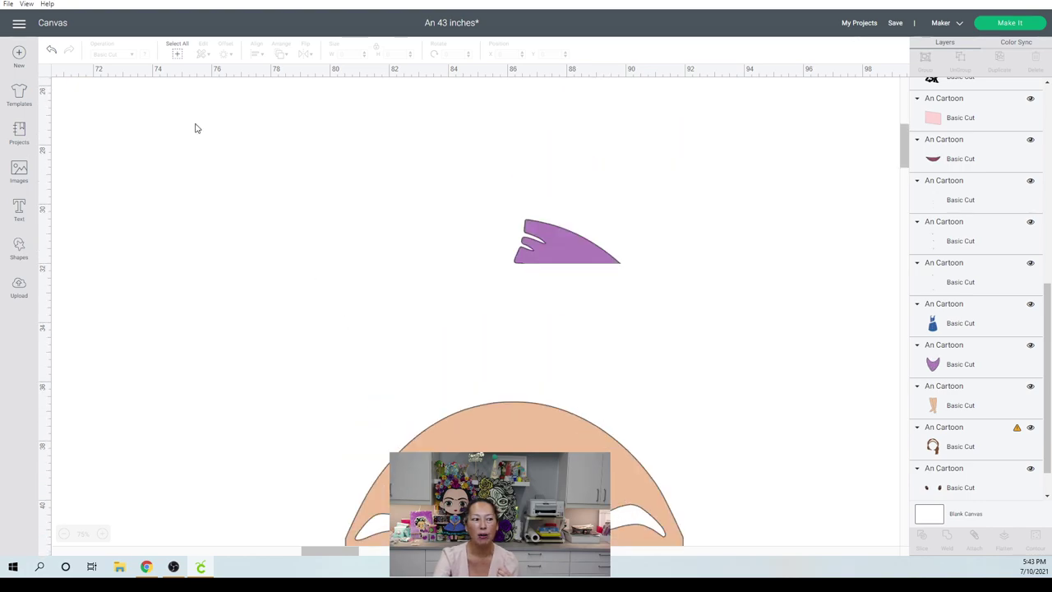
- Restore the deleted brown freckle layer to look at it again, and delete the freckles once more
{"action": "left_click", "coordinate": [51, 52]}
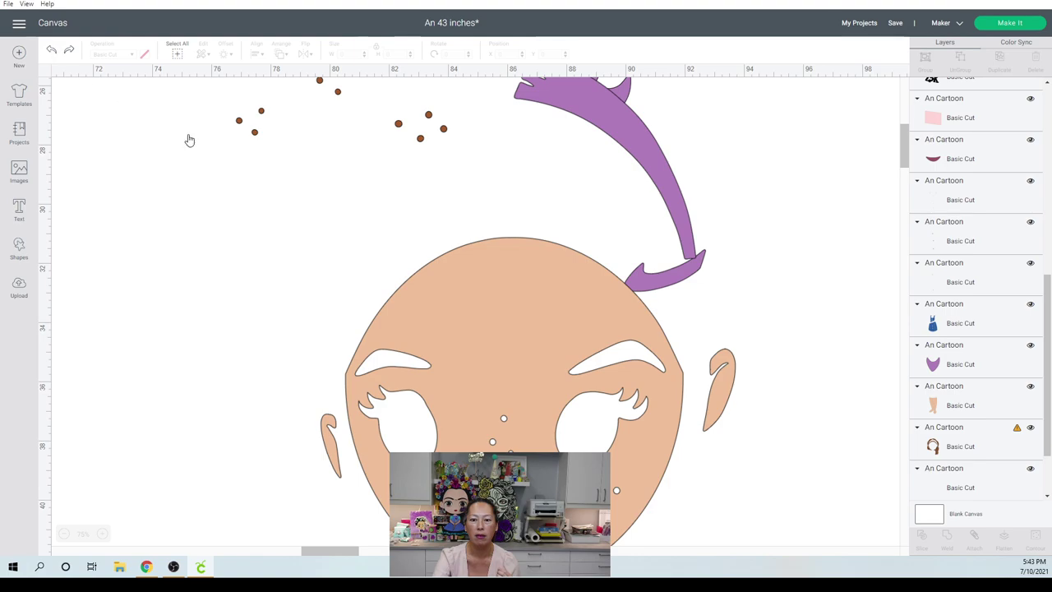
{"action": "scroll", "coordinate": [284, 197], "scroll_direction": "up", "scroll_amount": 2}
{"action": "left_click", "coordinate": [252, 203]}
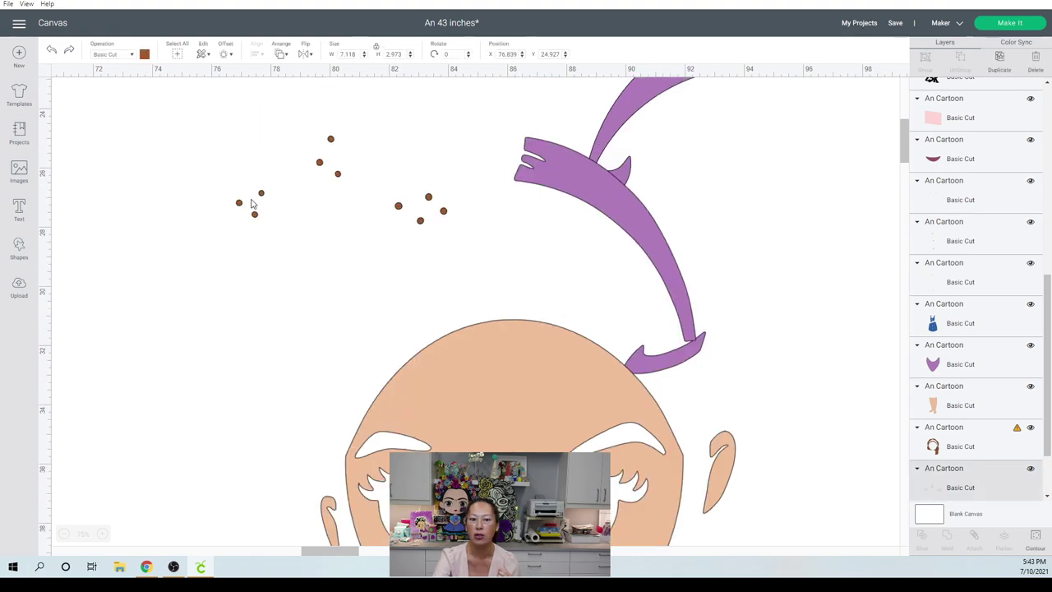
{"action": "left_click_drag", "start_coordinate": [252, 203], "coordinate": [168, 224]}
{"action": "left_click", "coordinate": [168, 224]}
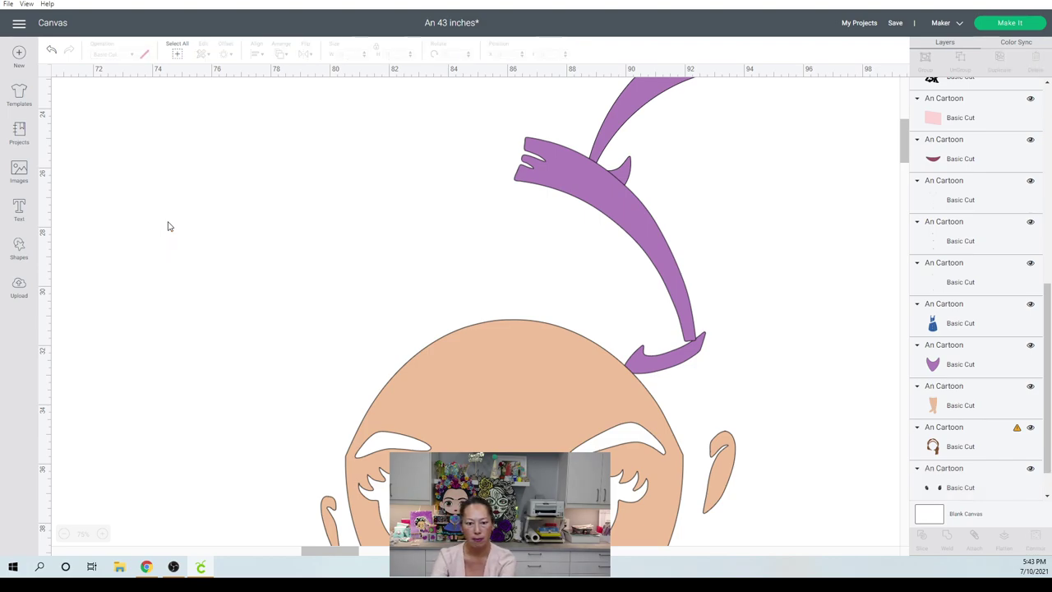
{"action": "scroll", "coordinate": [255, 247], "scroll_direction": "down", "scroll_amount": 3}
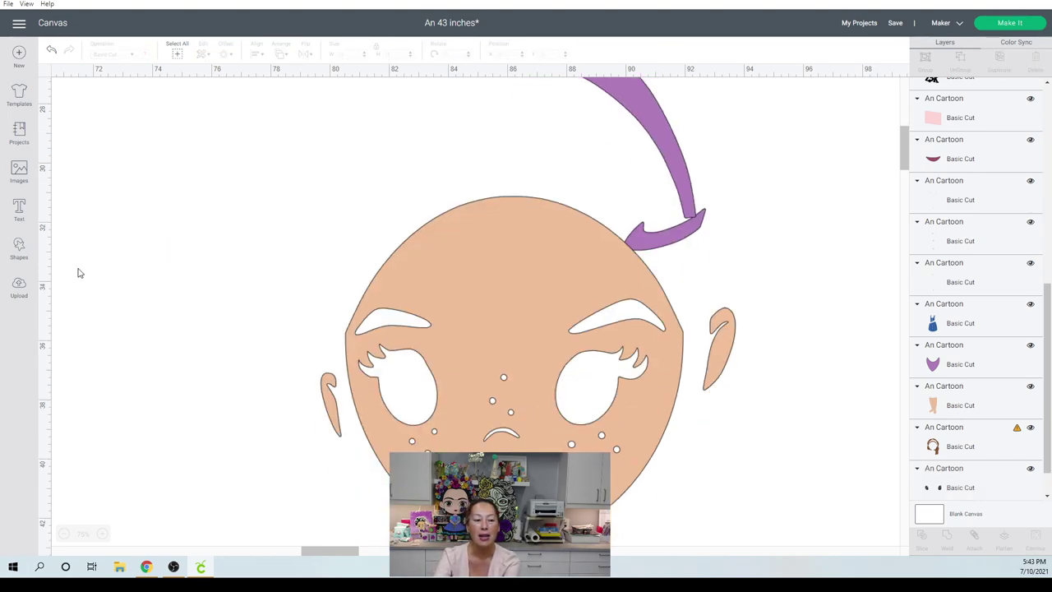
- Place a brown triangle about 1.8 by 1.6 inches, rotated about 42°, over the freckle holes on the face's left cheek
{"action": "left_click", "coordinate": [21, 250]}
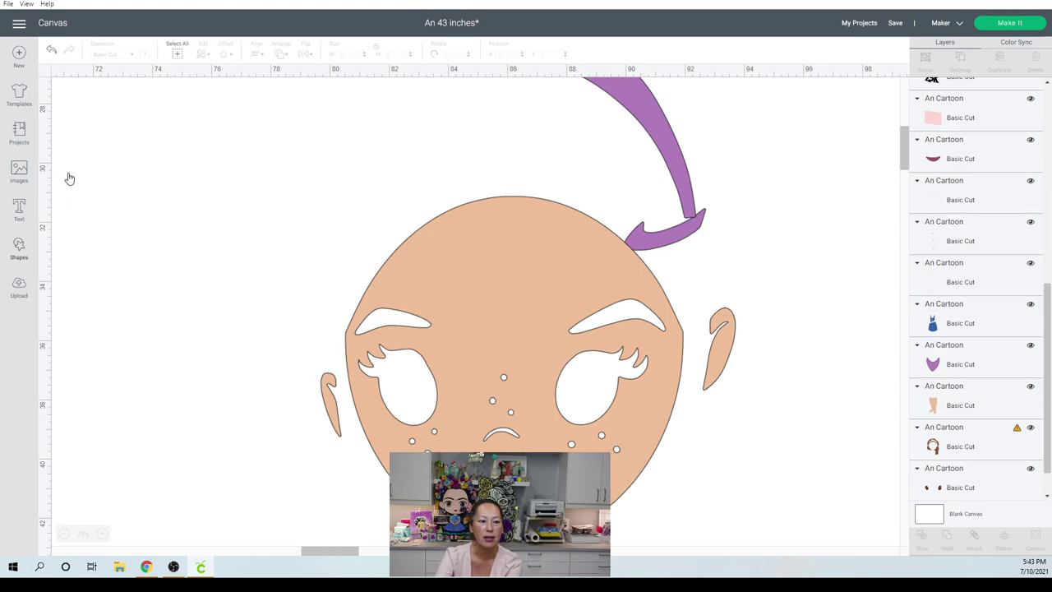
{"action": "left_click", "coordinate": [64, 215]}
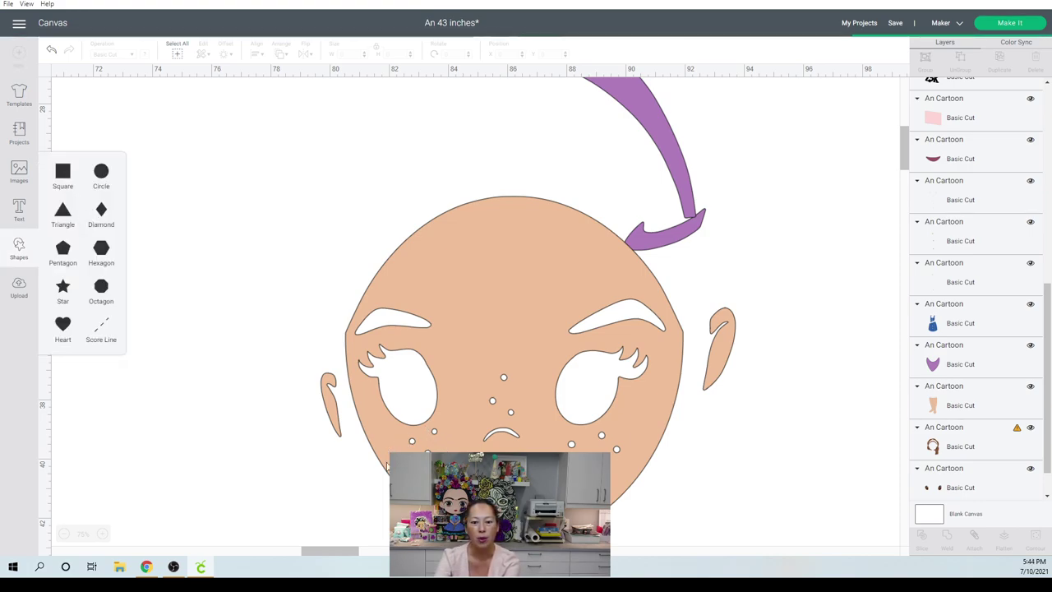
{"action": "left_click_drag", "start_coordinate": [123, 148], "coordinate": [433, 444]}
{"action": "left_click_drag", "start_coordinate": [492, 498], "coordinate": [431, 447]}
{"action": "left_click_drag", "start_coordinate": [465, 414], "coordinate": [465, 442]}
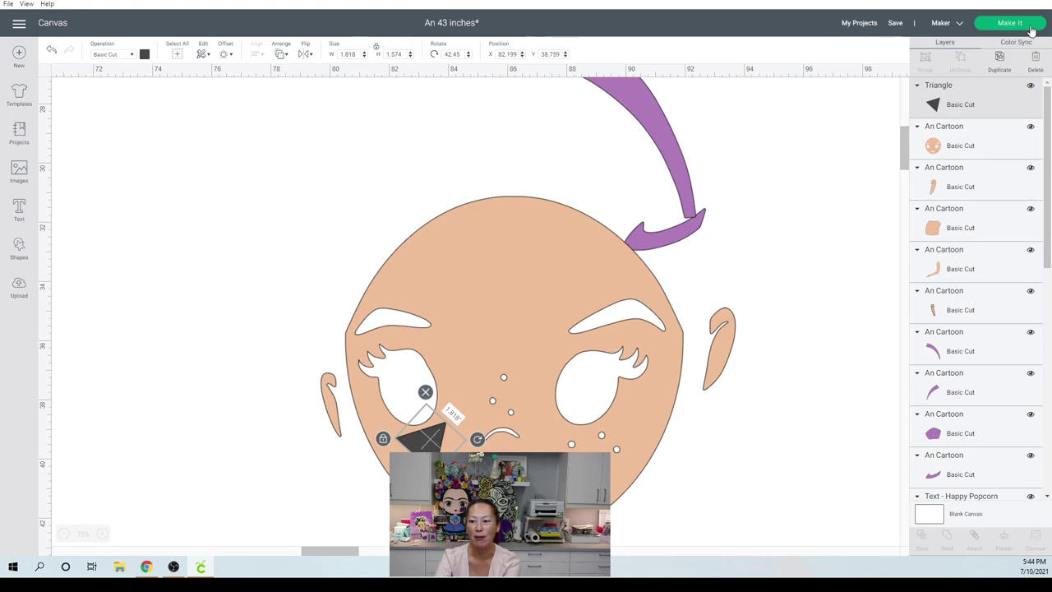
{"action": "left_click", "coordinate": [143, 55]}
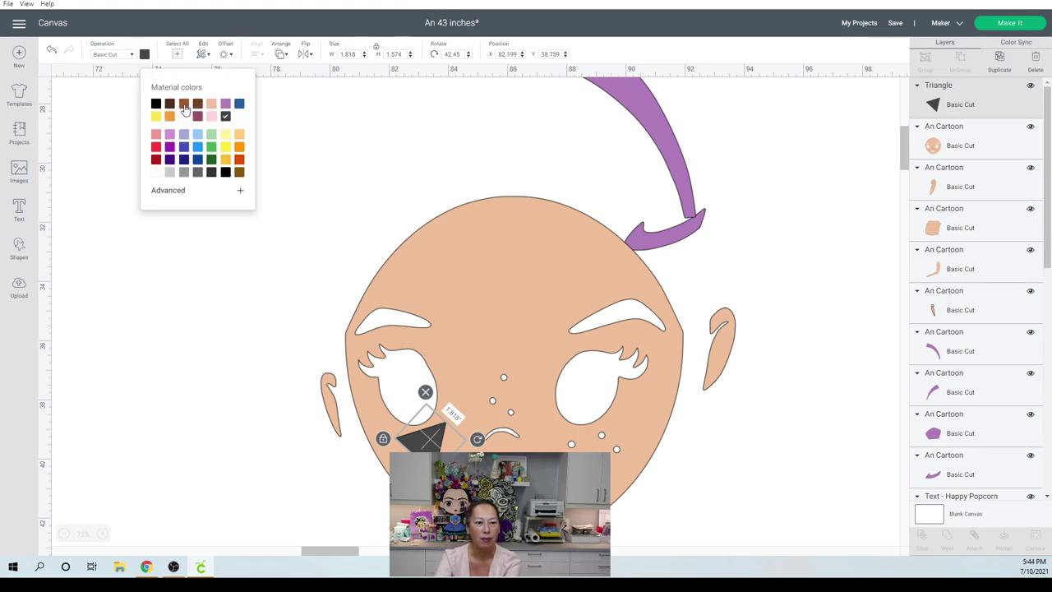
{"action": "left_click", "coordinate": [184, 105]}
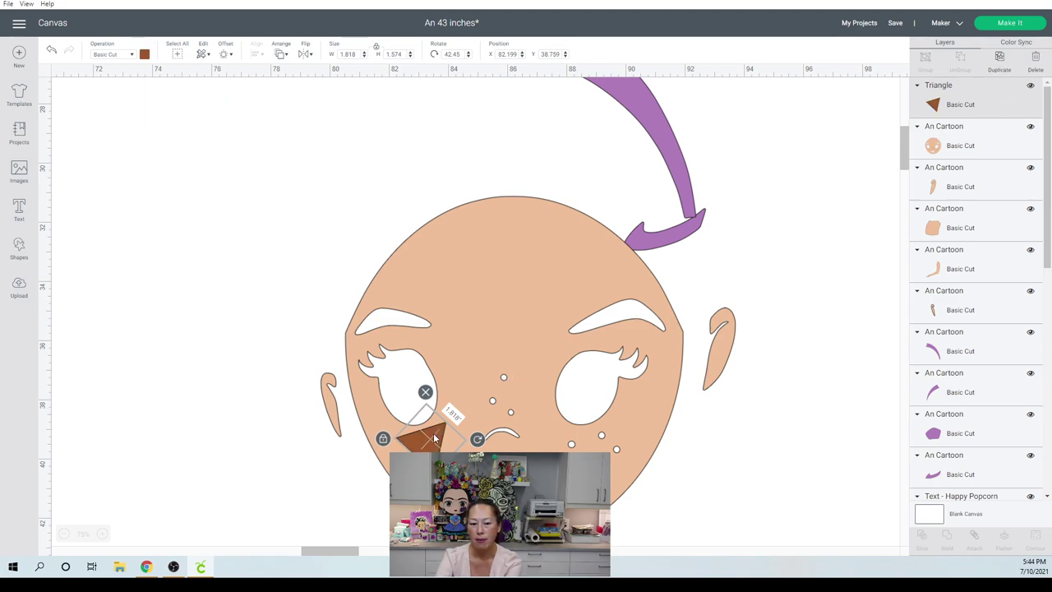
- Duplicate the brown triangle and place the copy over the freckle holes above the nose, rotated to about 4°
{"action": "key", "text": "ctrl+d"}
{"action": "left_click_drag", "start_coordinate": [434, 438], "coordinate": [541, 362]}
{"action": "left_click_drag", "start_coordinate": [510, 402], "coordinate": [512, 407]}
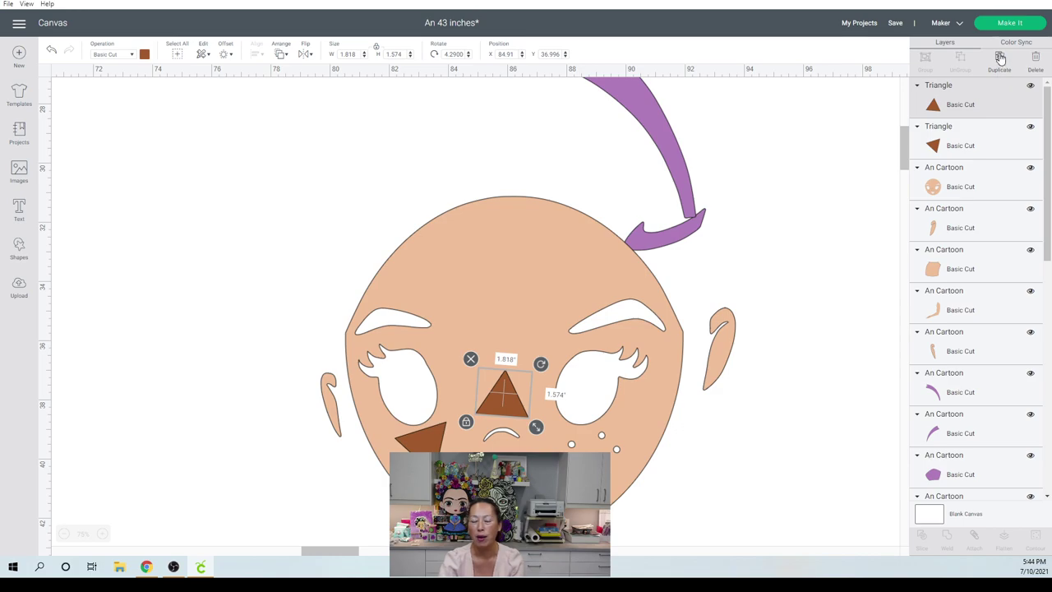
- Duplicate the triangle onto the right cheek's freckle holes, rotated about 56°, and stretch it without locked proportions to about 2.7 by 1.8 inches
{"action": "key", "text": "ctrl+d"}
{"action": "left_click_drag", "start_coordinate": [534, 411], "coordinate": [581, 442]}
{"action": "left_click_drag", "start_coordinate": [622, 412], "coordinate": [640, 456]}
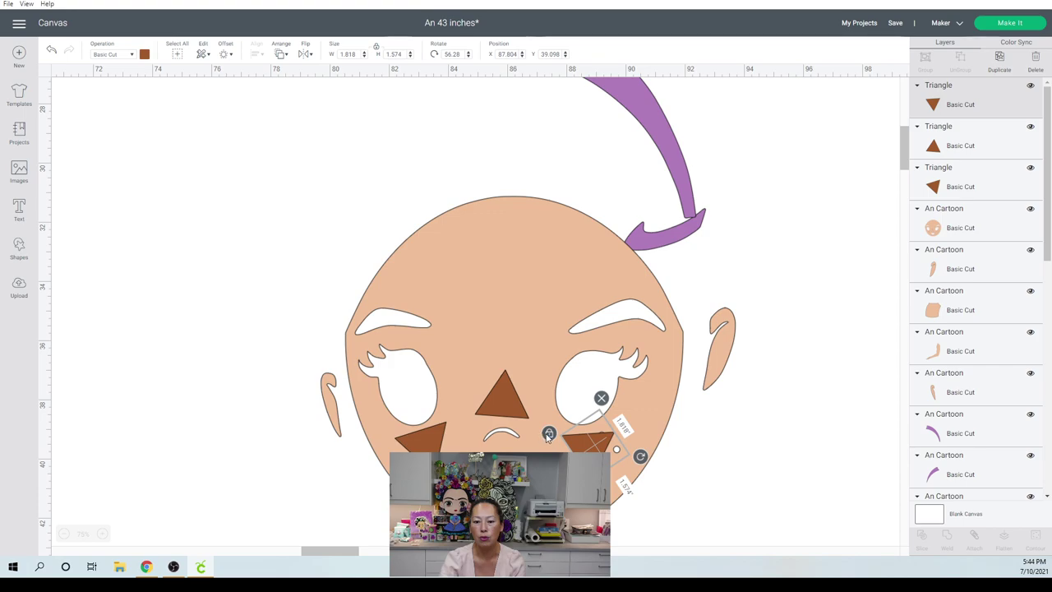
{"action": "left_click", "coordinate": [625, 461]}
{"action": "left_click_drag", "start_coordinate": [625, 489], "coordinate": [644, 488]}
{"action": "left_click_drag", "start_coordinate": [611, 449], "coordinate": [611, 448]}
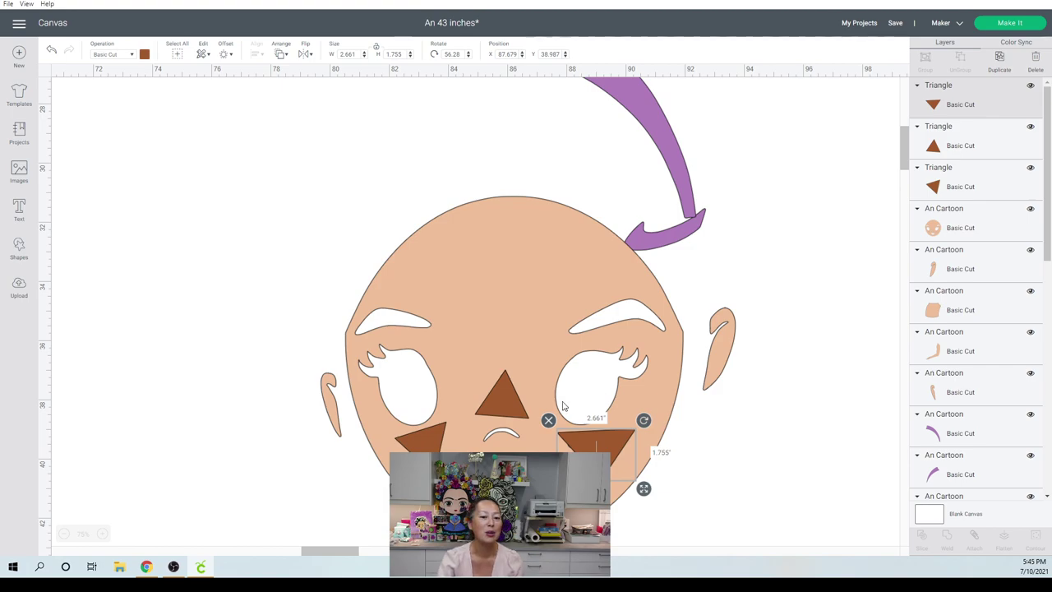
- Move the dark brown eye layer off the figure into the clear space beyond the separated face
{"action": "left_click", "coordinate": [64, 535]}
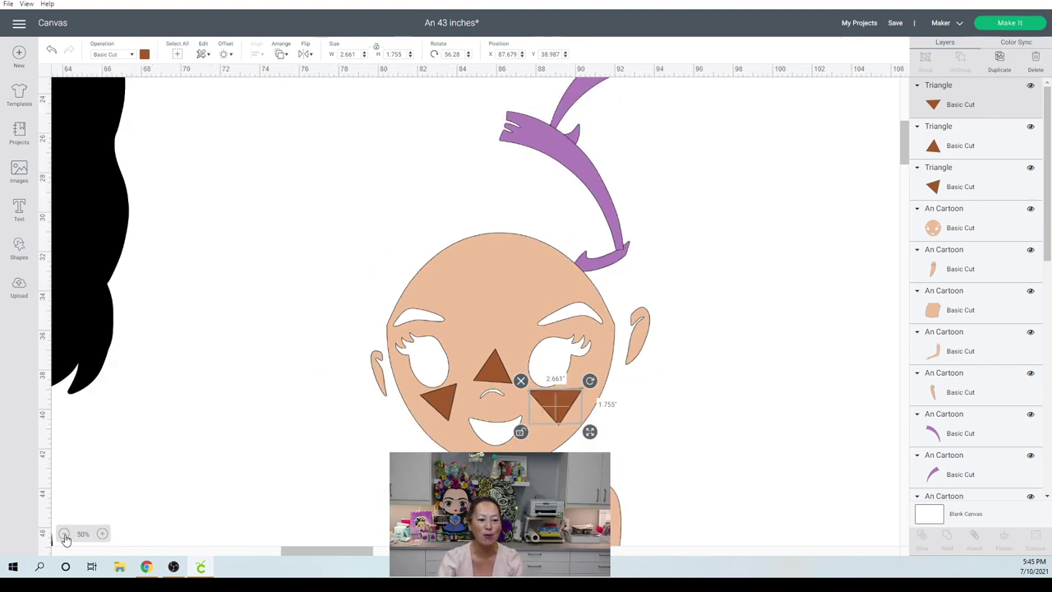
{"action": "left_click", "coordinate": [64, 534]}
{"action": "left_click", "coordinate": [236, 230]}
{"action": "left_click_drag", "start_coordinate": [236, 230], "coordinate": [686, 273]}
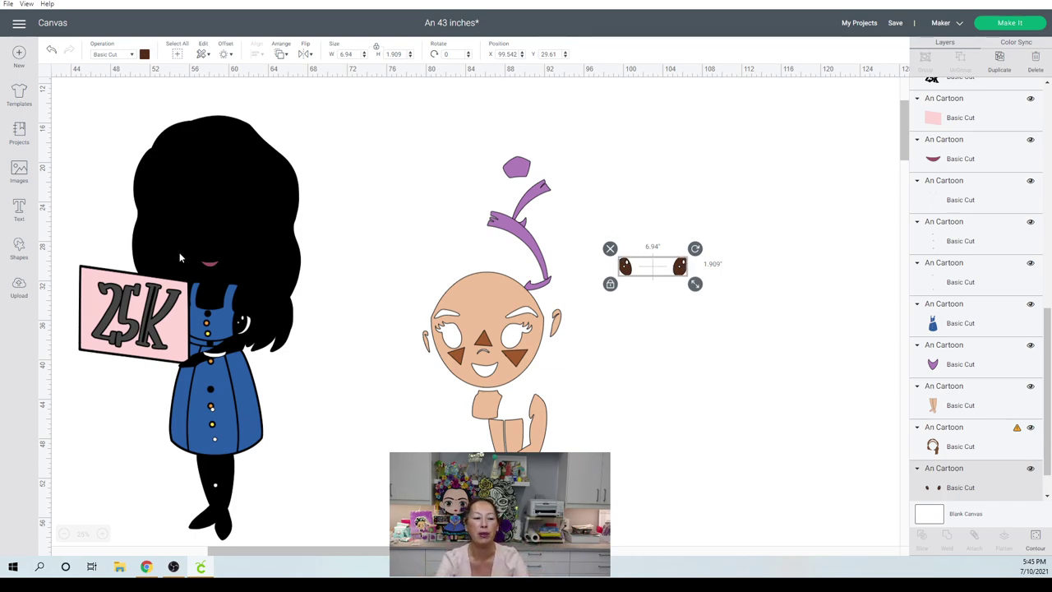
- Add a circle and place it so that it fully covers the right eye of the separated eye layer
{"action": "left_click", "coordinate": [21, 253]}
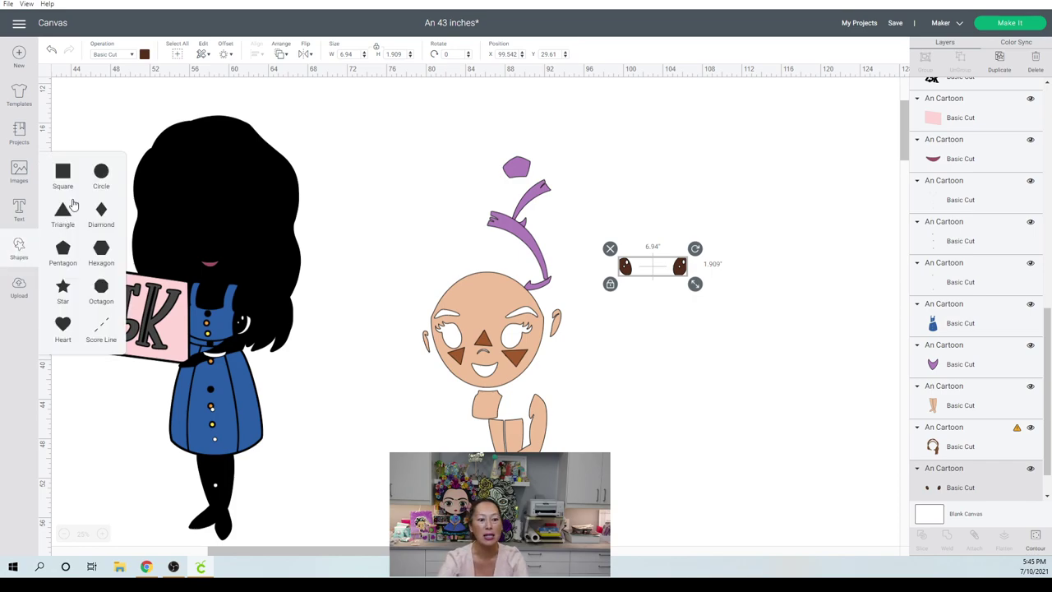
{"action": "left_click", "coordinate": [100, 174]}
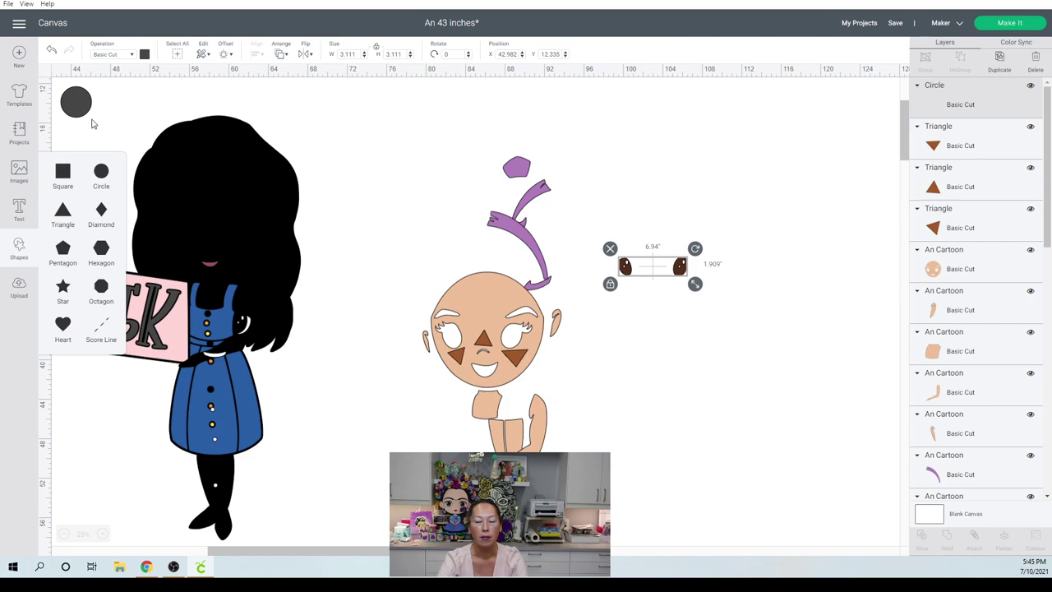
{"action": "left_click_drag", "start_coordinate": [75, 104], "coordinate": [679, 263]}
{"action": "left_click", "coordinate": [715, 341]}
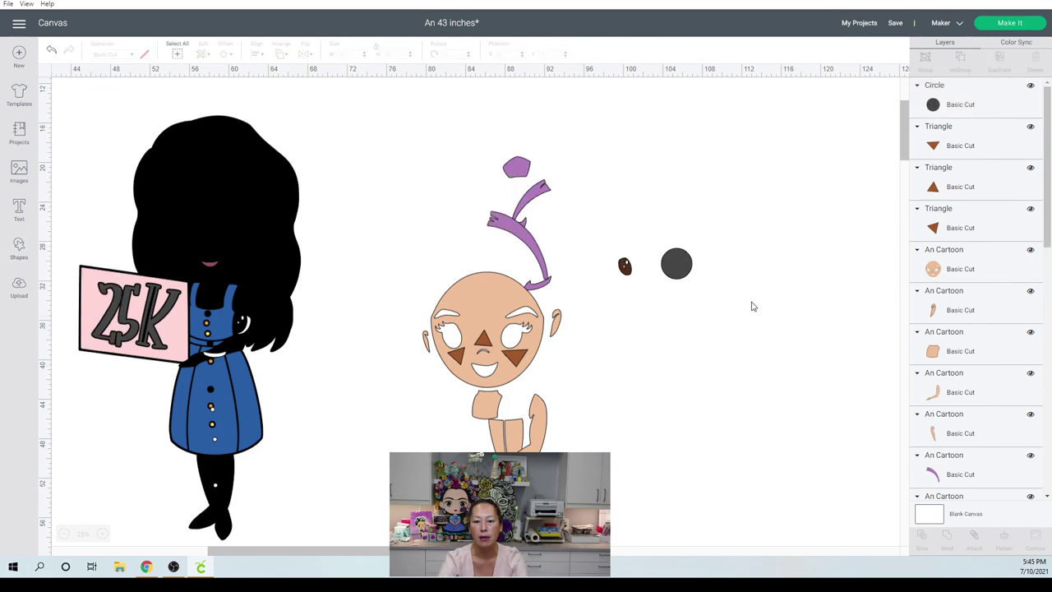
- Slice the eye layer with the circle, and delete the leftover circle with the eye-shaped cutout
{"action": "left_click_drag", "start_coordinate": [750, 299], "coordinate": [604, 233]}
{"action": "left_click", "coordinate": [922, 537]}
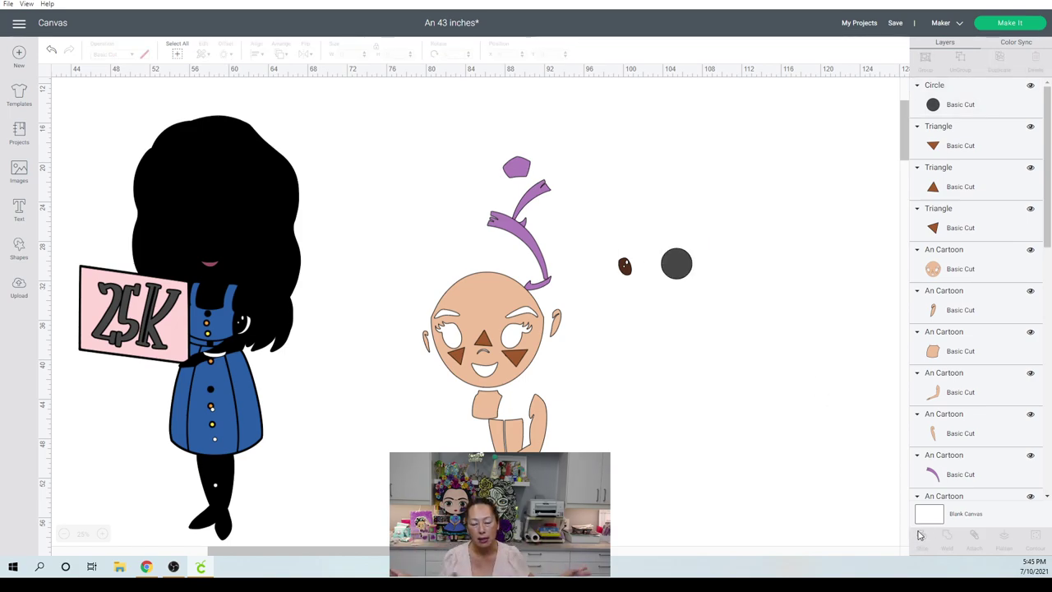
{"action": "left_click", "coordinate": [631, 272]}
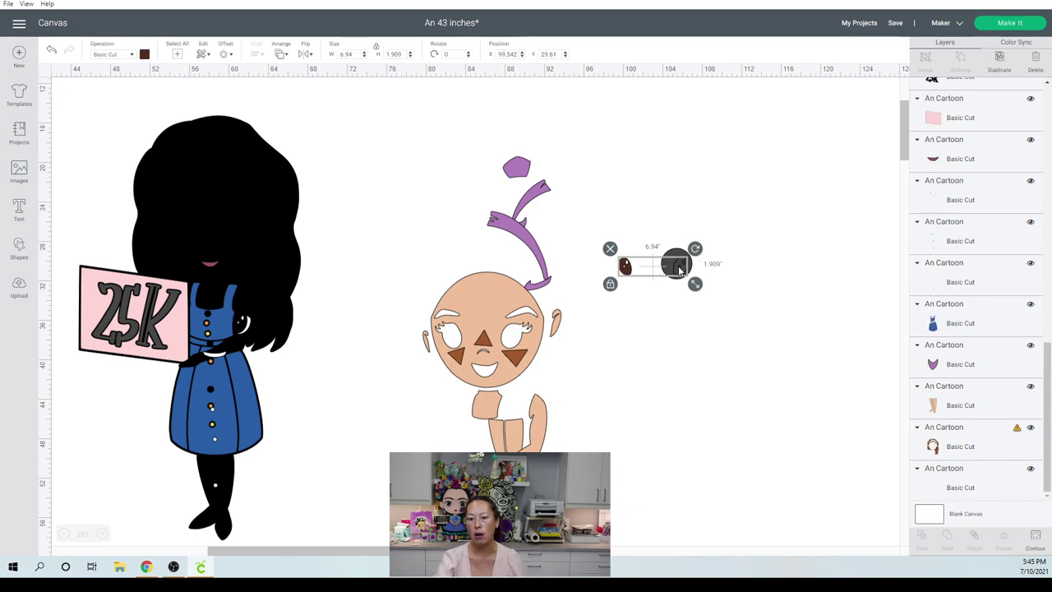
{"action": "left_click_drag", "start_coordinate": [673, 264], "coordinate": [727, 367]}
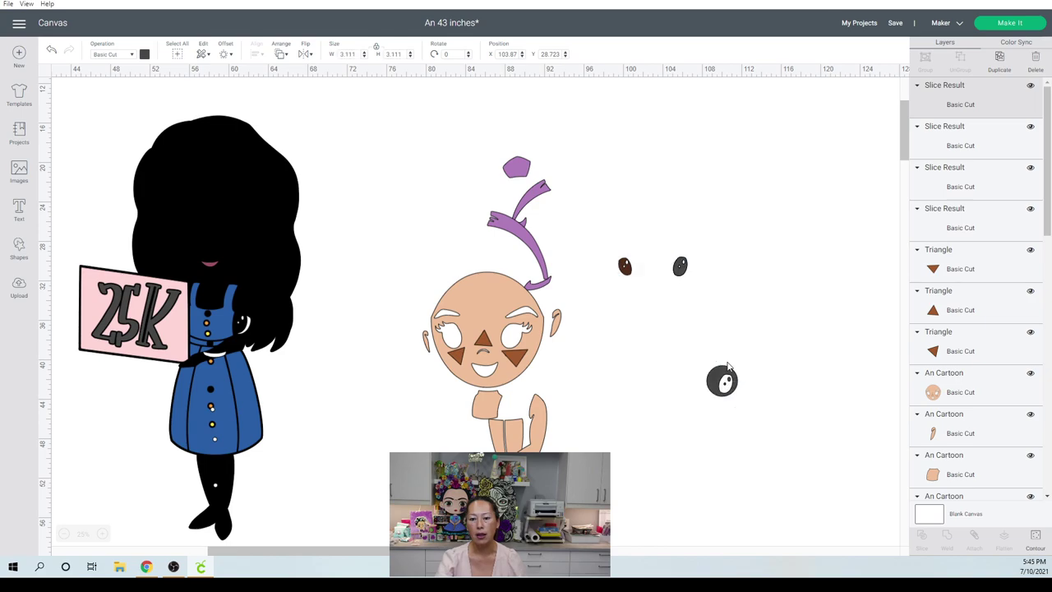
{"action": "key", "text": "Delete"}
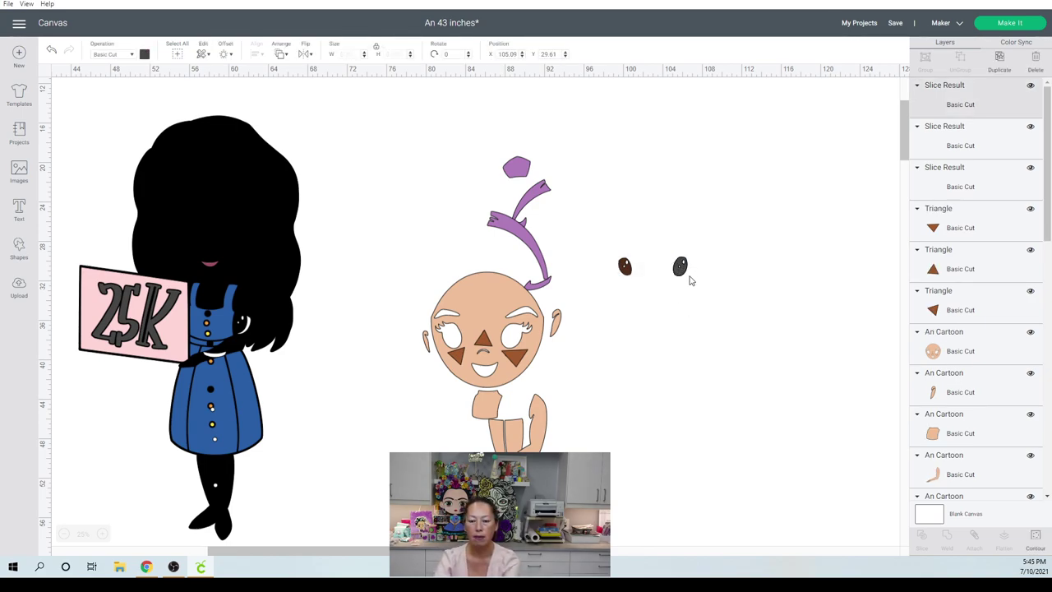
- Move the overlapping sliced eye pieces apart, and delete the dark grey duplicate
{"action": "left_click", "coordinate": [681, 269]}
{"action": "left_click_drag", "start_coordinate": [681, 267], "coordinate": [682, 363]}
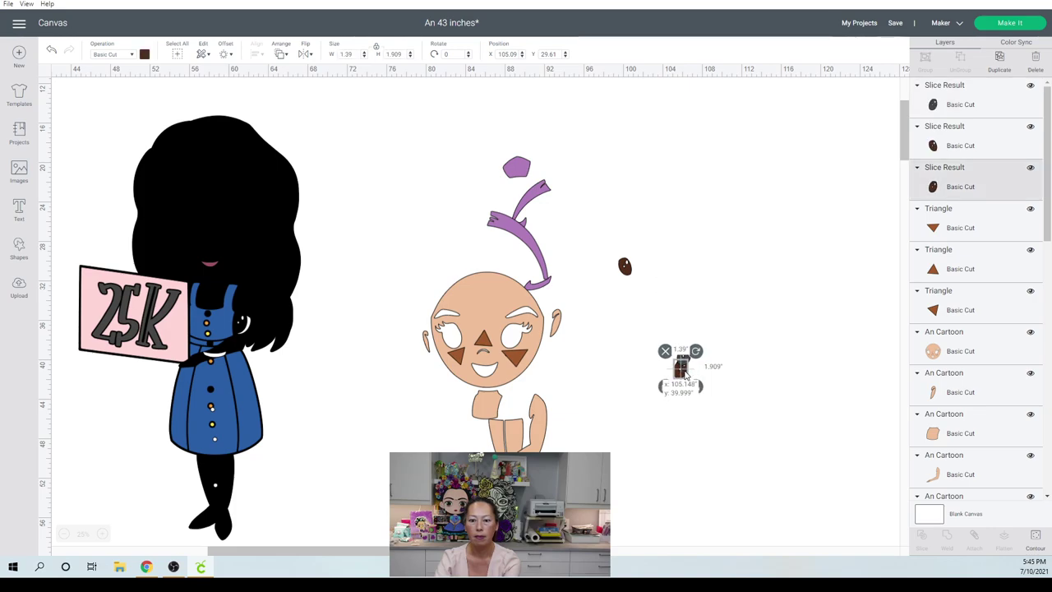
{"action": "left_click", "coordinate": [688, 289]}
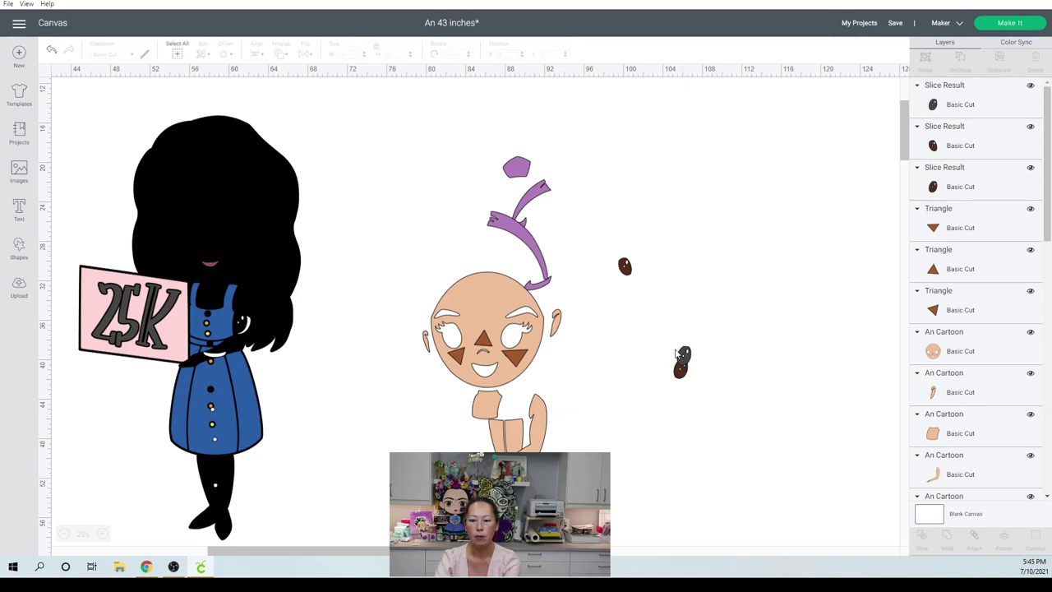
{"action": "left_click_drag", "start_coordinate": [684, 355], "coordinate": [707, 242]}
{"action": "left_click", "coordinate": [694, 225]}
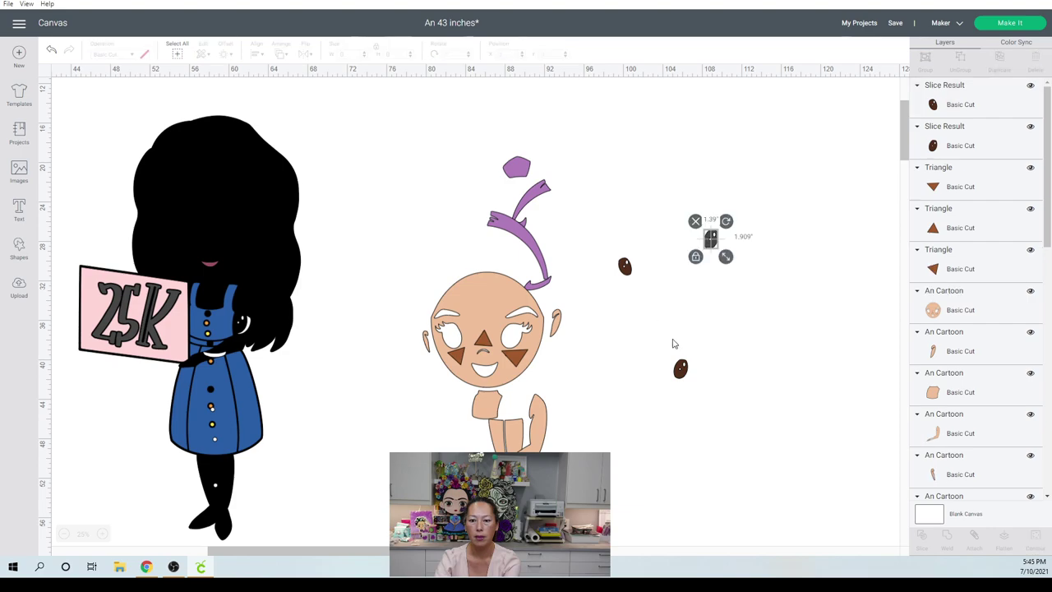
- Place the separated brown eye beside its match, and move the white detail layer off the figure into the space below the eyes
{"action": "left_click", "coordinate": [681, 371]}
{"action": "left_click_drag", "start_coordinate": [681, 371], "coordinate": [657, 279]}
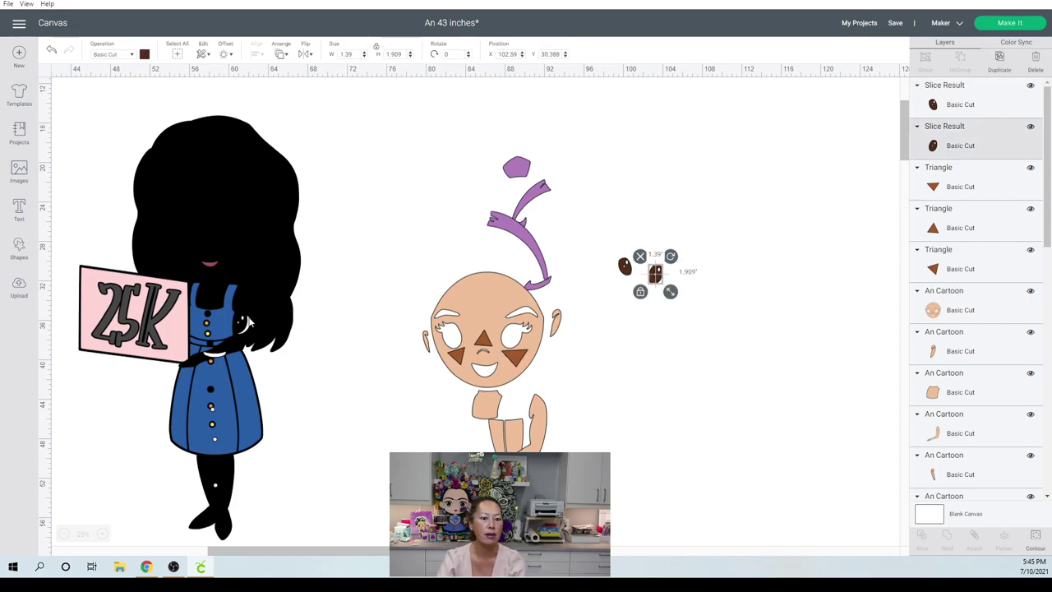
{"action": "left_click_drag", "start_coordinate": [245, 322], "coordinate": [721, 335]}
{"action": "left_click_drag", "start_coordinate": [717, 380], "coordinate": [716, 380]}
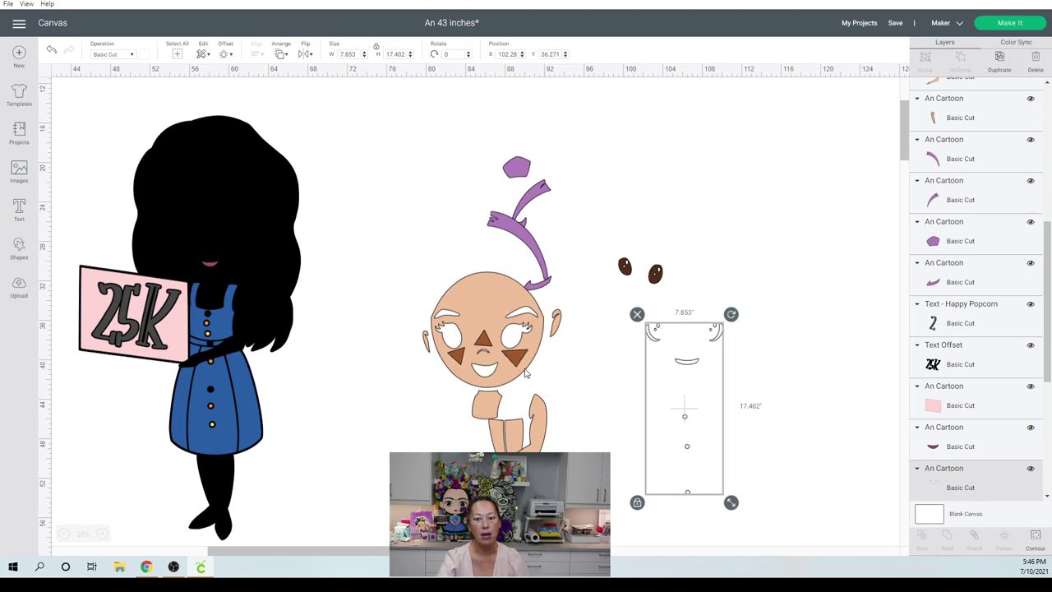
- Duplicate both brown eyes together, and move the copies into the clear space above the originals
{"action": "left_click", "coordinate": [626, 264]}
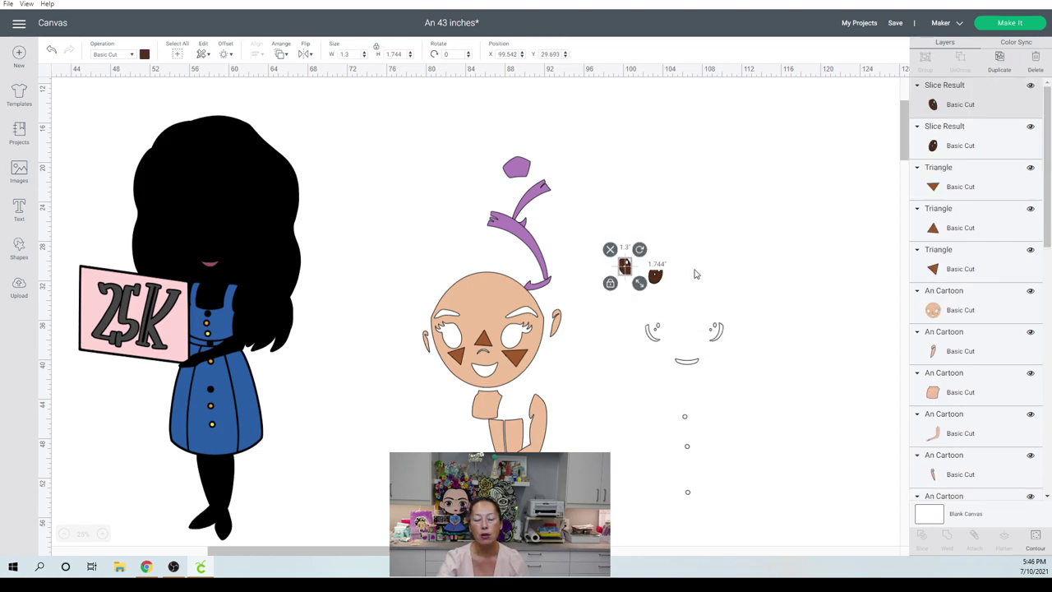
{"action": "left_click", "coordinate": [694, 275]}
{"action": "left_click_drag", "start_coordinate": [694, 276], "coordinate": [611, 250]}
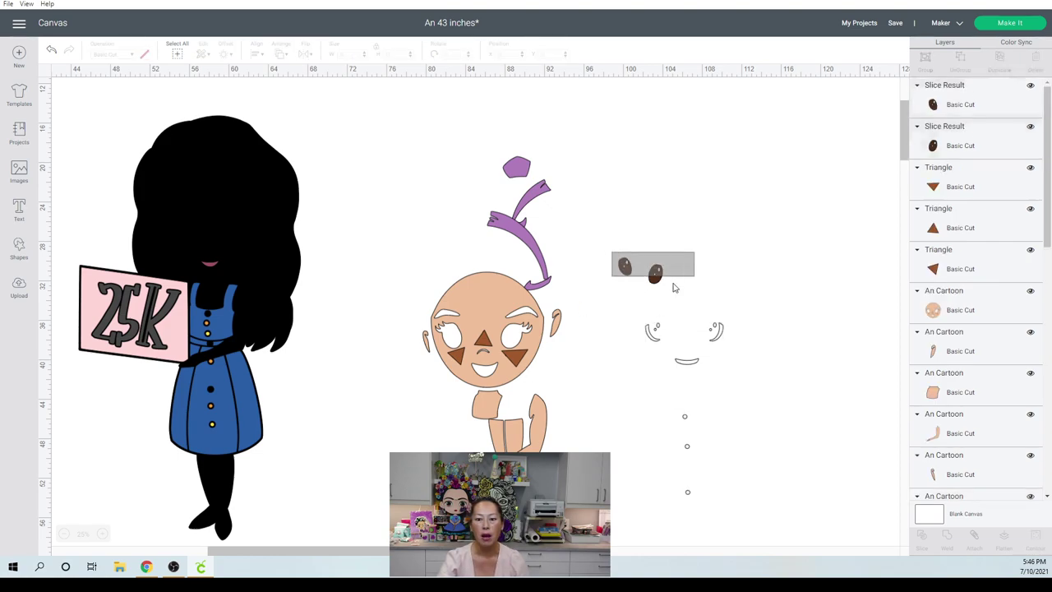
{"action": "left_click_drag", "start_coordinate": [672, 287], "coordinate": [673, 289]}
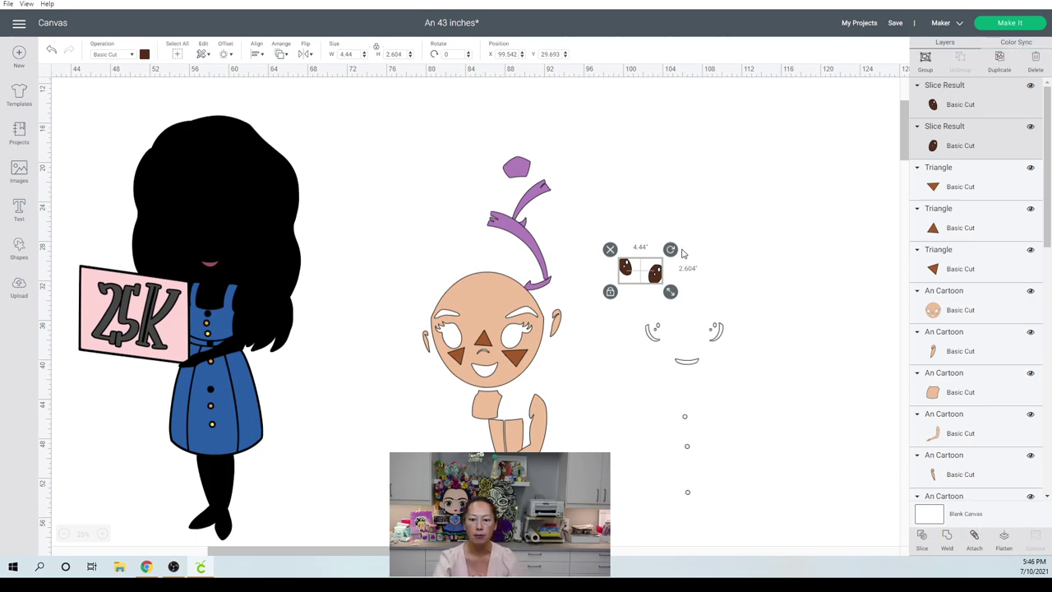
{"action": "key", "text": "ctrl+d"}
{"action": "left_click_drag", "start_coordinate": [659, 279], "coordinate": [750, 192]}
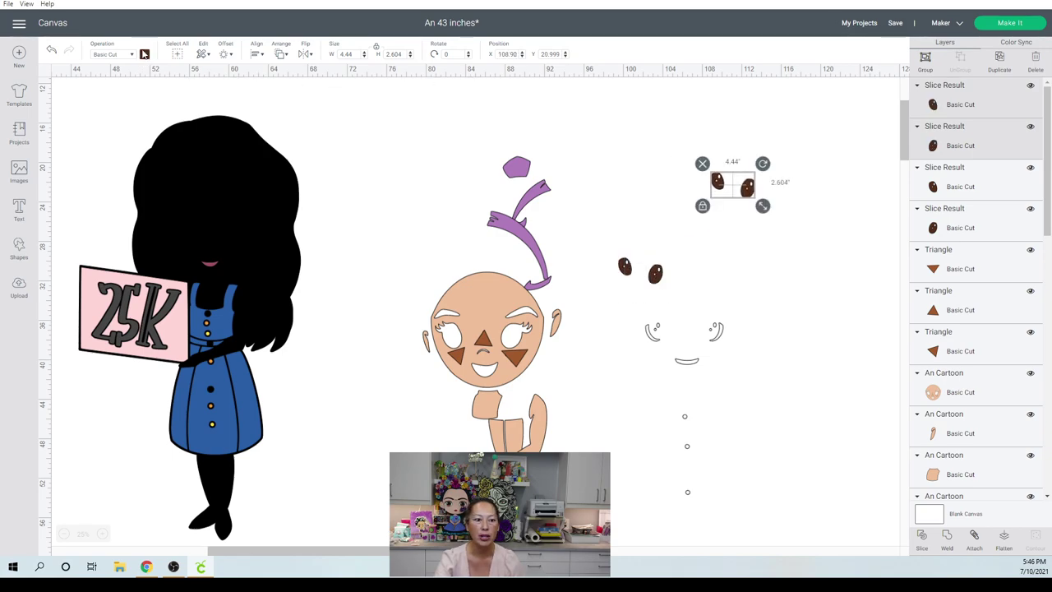
- Recolour the two copied eyes white
{"action": "left_click", "coordinate": [145, 54]}
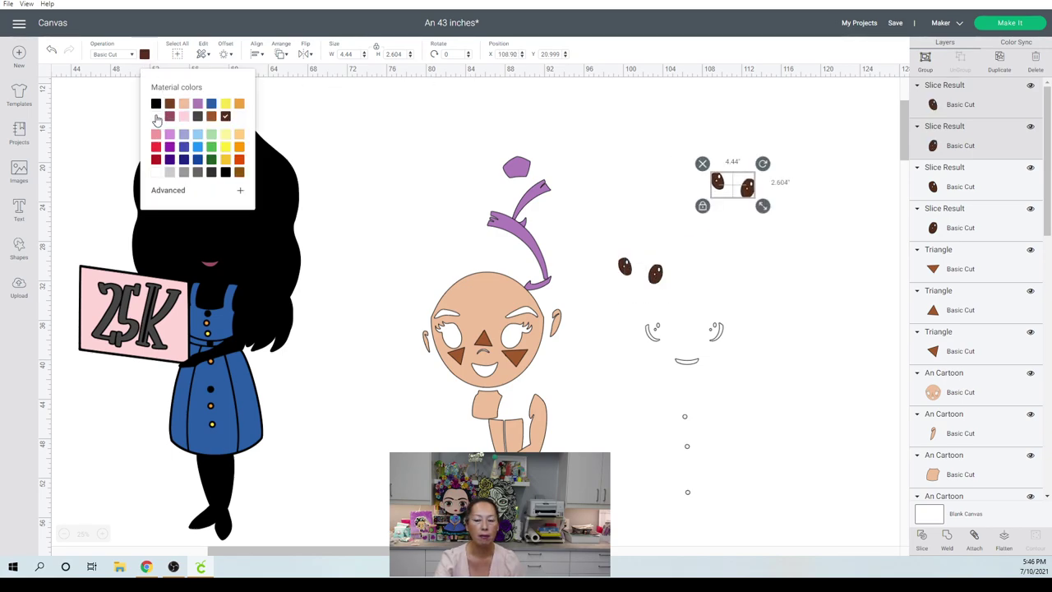
{"action": "left_click", "coordinate": [156, 117]}
{"action": "left_click", "coordinate": [720, 205]}
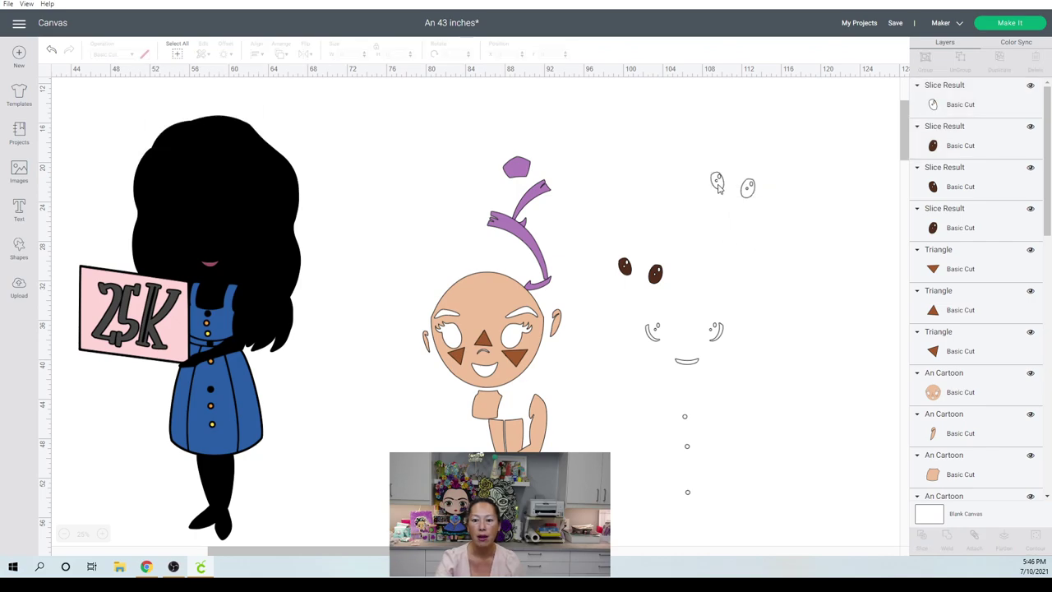
- Hide all contours of the left white eye copy to make it a solid shape
{"action": "left_click", "coordinate": [717, 188]}
{"action": "left_click", "coordinate": [1037, 536]}
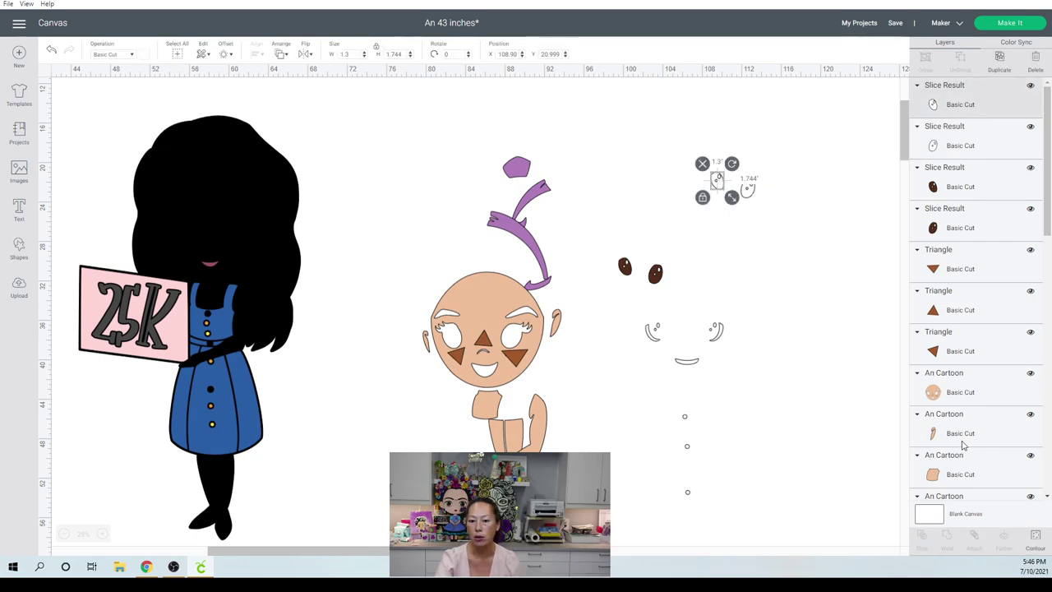
{"action": "left_click", "coordinate": [717, 344]}
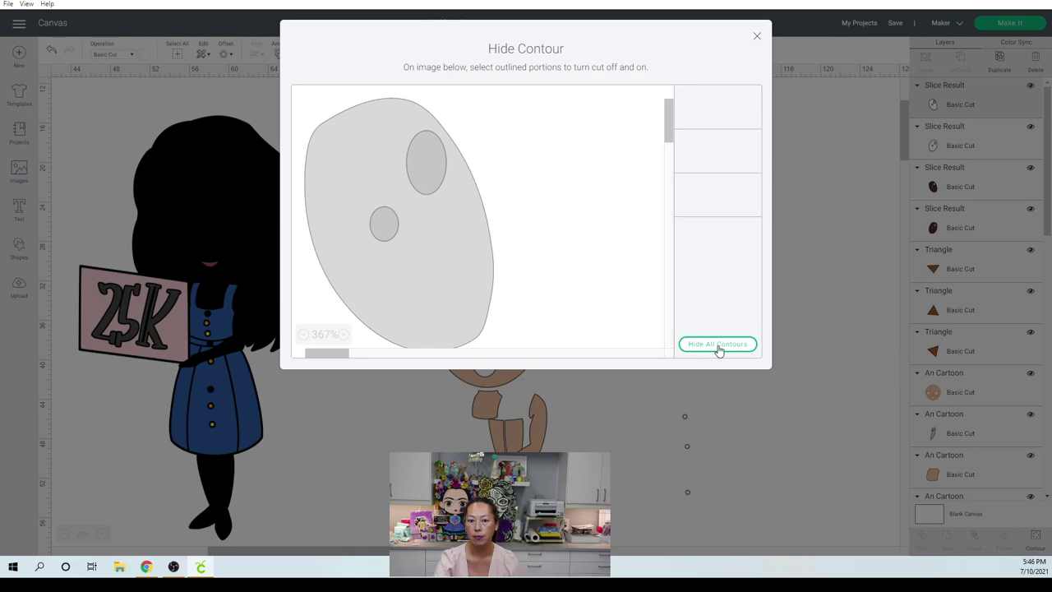
{"action": "left_click", "coordinate": [757, 38]}
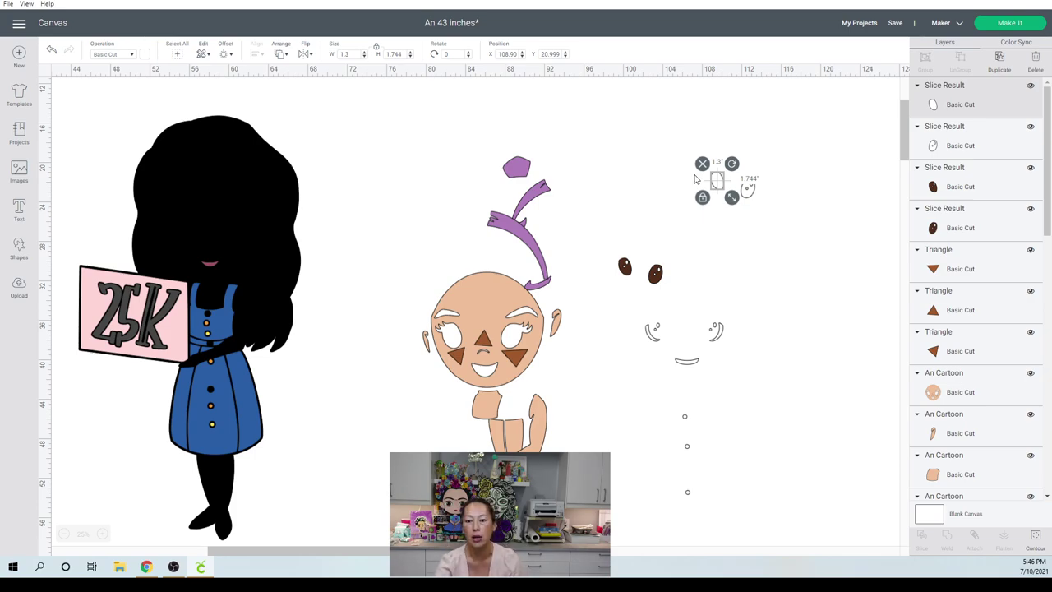
- Move the solid white left eye copy down so it sits just above the two brown eyes
{"action": "left_click_drag", "start_coordinate": [723, 187], "coordinate": [638, 231]}
{"action": "left_click", "coordinate": [624, 264]}
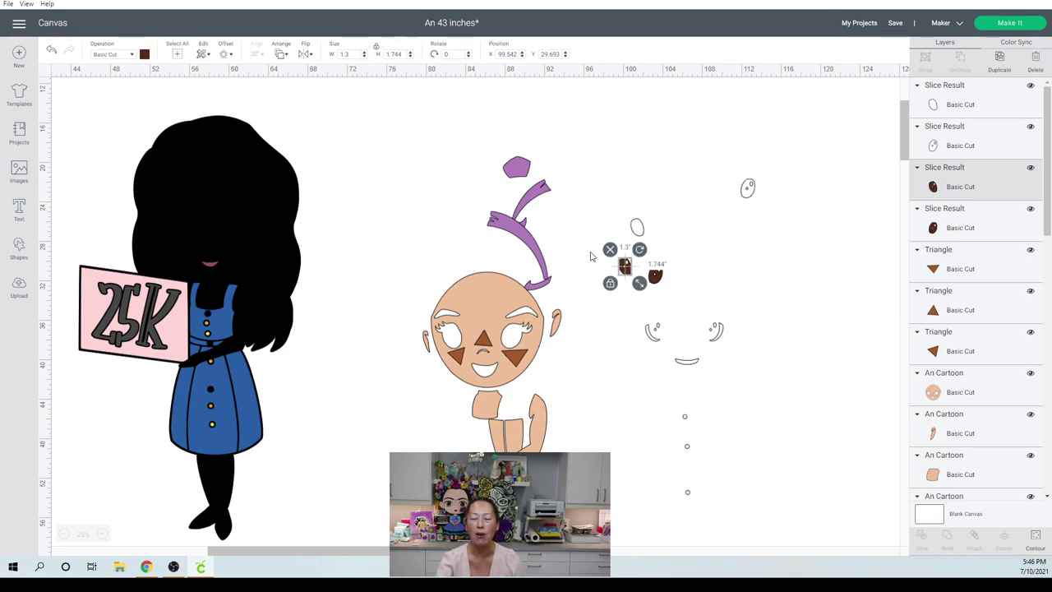
{"action": "left_click", "coordinate": [755, 236]}
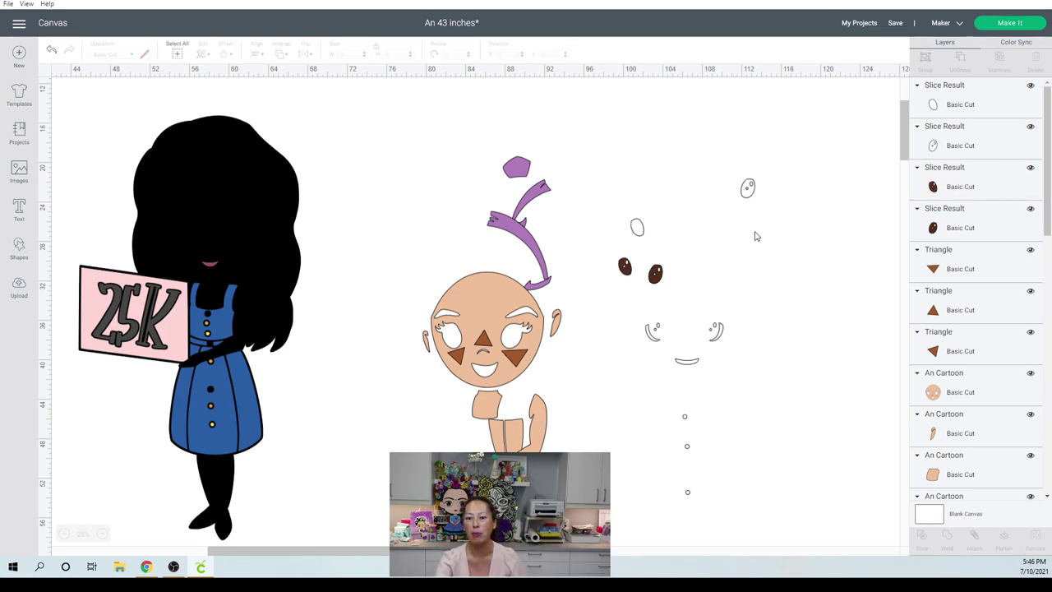
- Hide all contours of the remaining white eye copy to make it a solid shape
{"action": "left_click", "coordinate": [746, 190]}
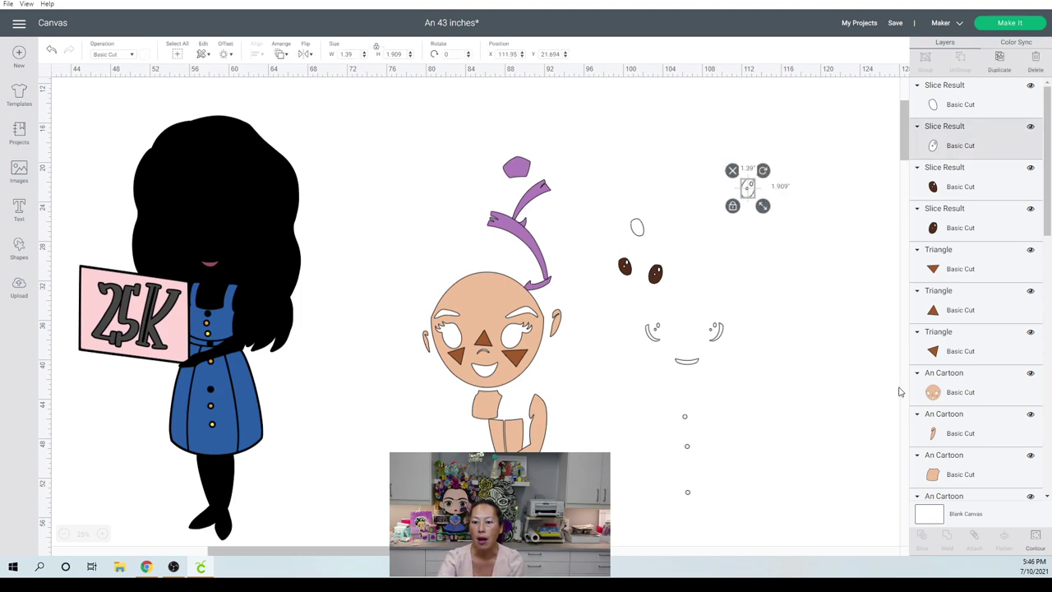
{"action": "left_click", "coordinate": [1033, 535]}
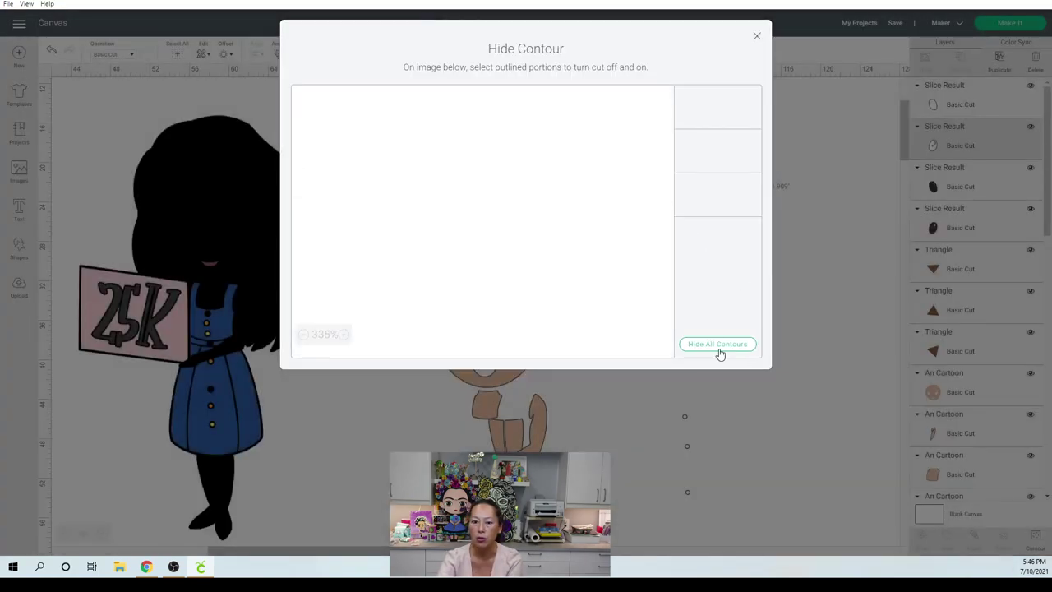
{"action": "left_click", "coordinate": [718, 346]}
{"action": "left_click", "coordinate": [719, 346]}
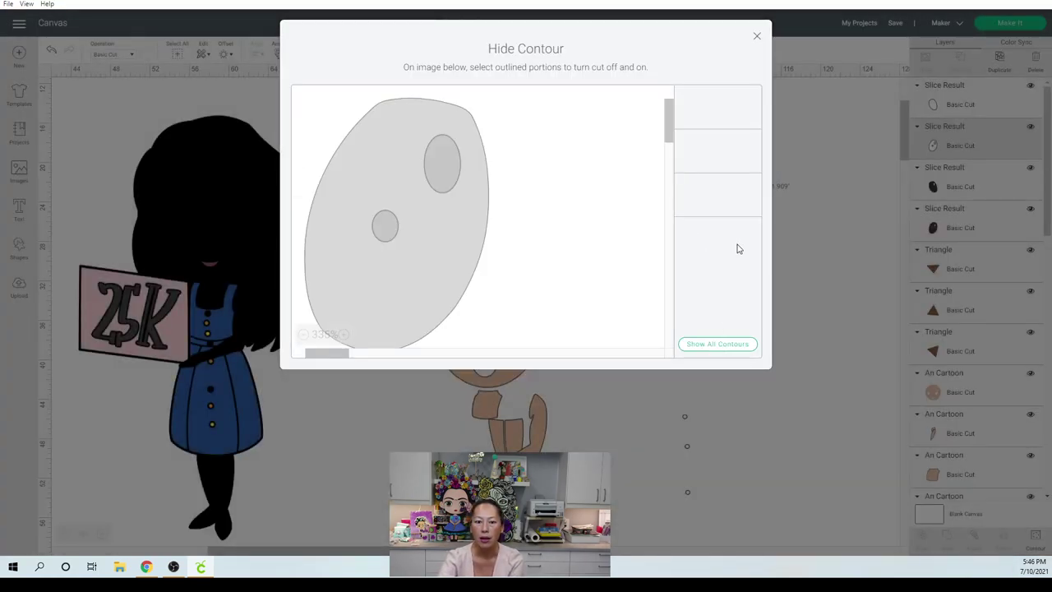
{"action": "left_click", "coordinate": [757, 40]}
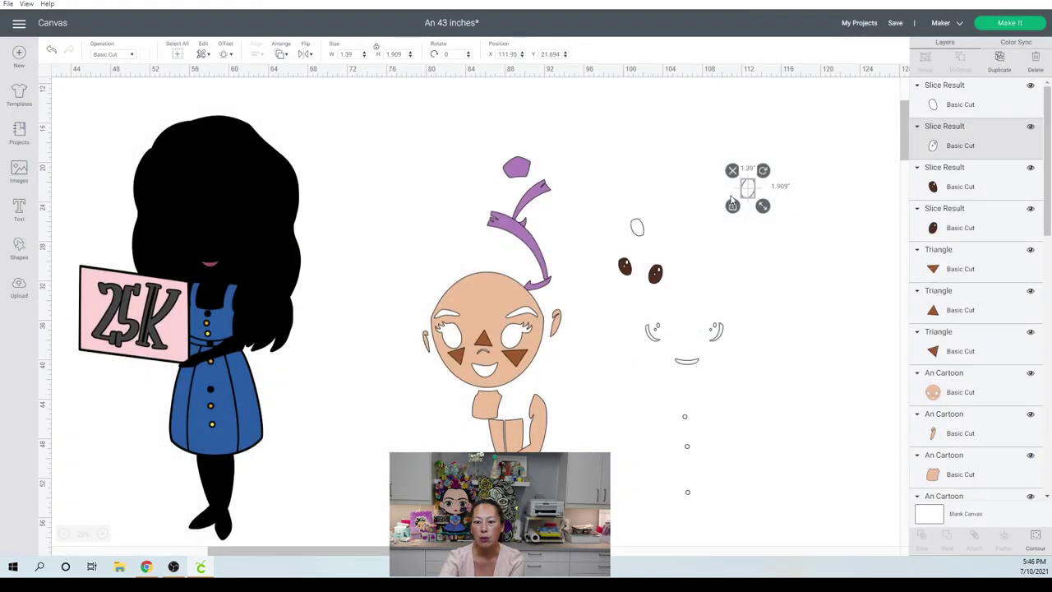
- Add a square, enlarge it to about 10.1 inches, and place it over the lowest circle of the white detail layer
{"action": "left_click", "coordinate": [686, 364]}
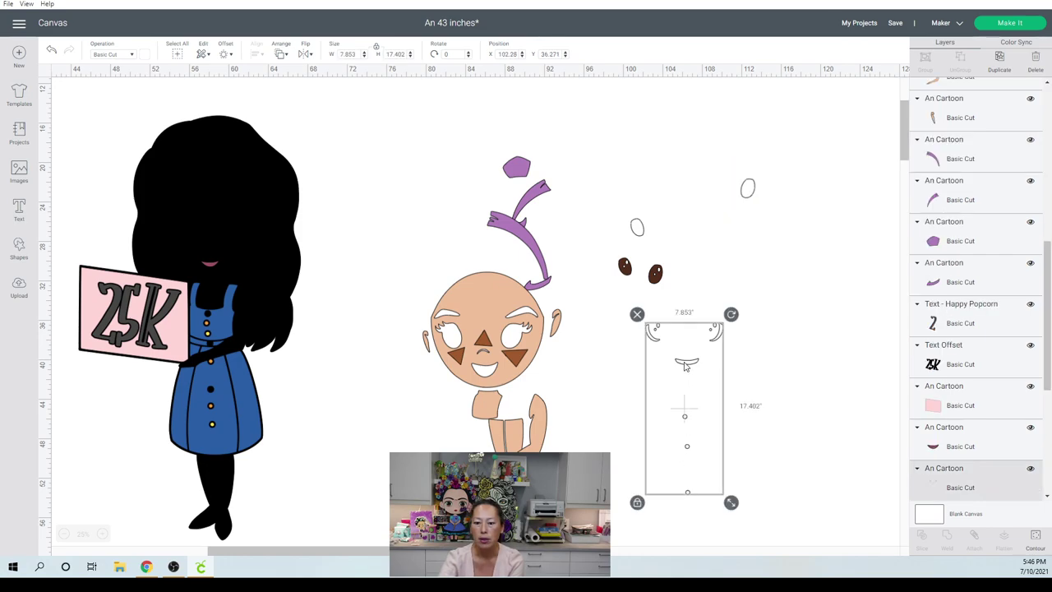
{"action": "left_click", "coordinate": [18, 249]}
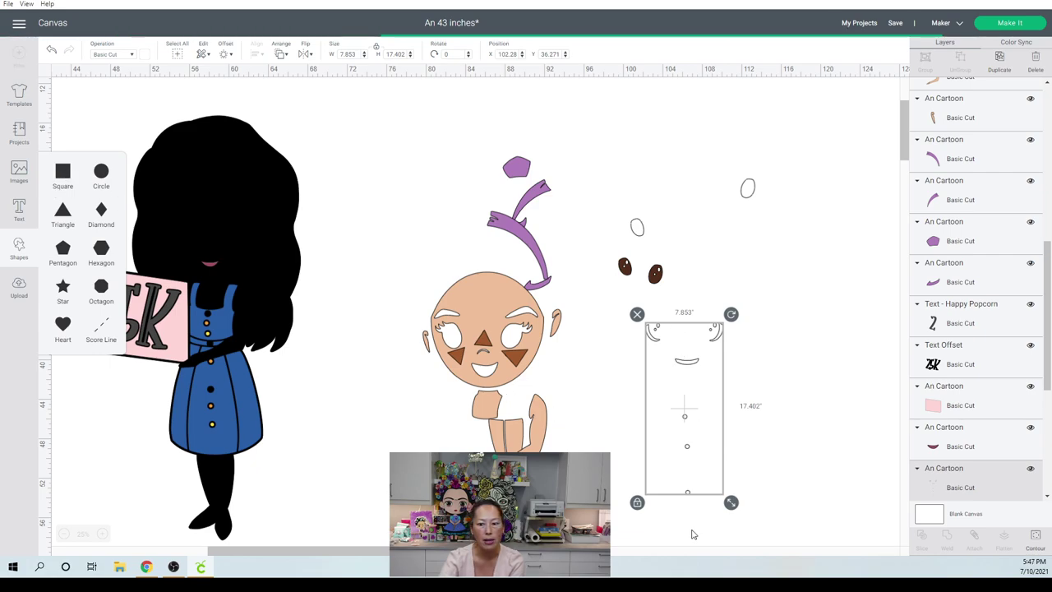
{"action": "left_click_drag", "start_coordinate": [84, 109], "coordinate": [624, 416]}
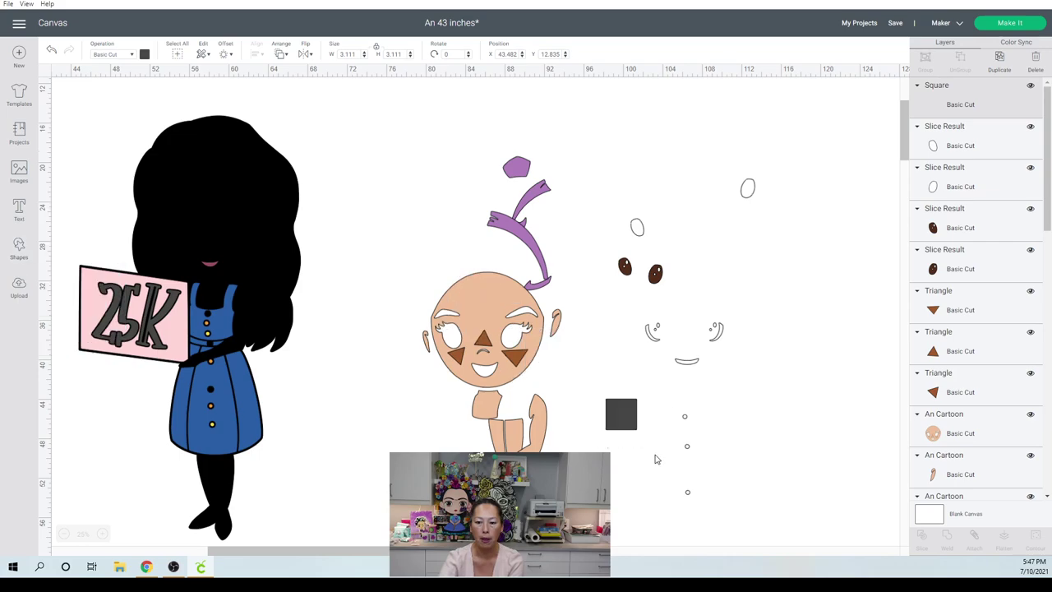
{"action": "left_click_drag", "start_coordinate": [704, 500], "coordinate": [705, 498]}
{"action": "left_click_drag", "start_coordinate": [651, 435], "coordinate": [703, 507]}
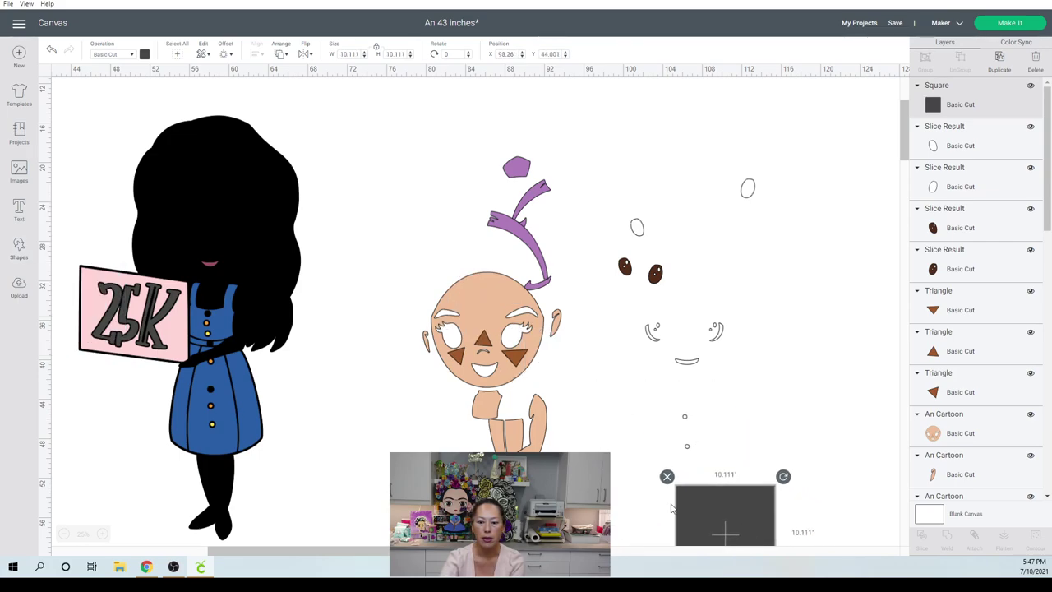
- Slice the lowest circle off the white detail layer using the overlapping square
{"action": "left_click", "coordinate": [633, 500]}
{"action": "left_click_drag", "start_coordinate": [633, 474], "coordinate": [903, 538]}
{"action": "left_click", "coordinate": [857, 525]}
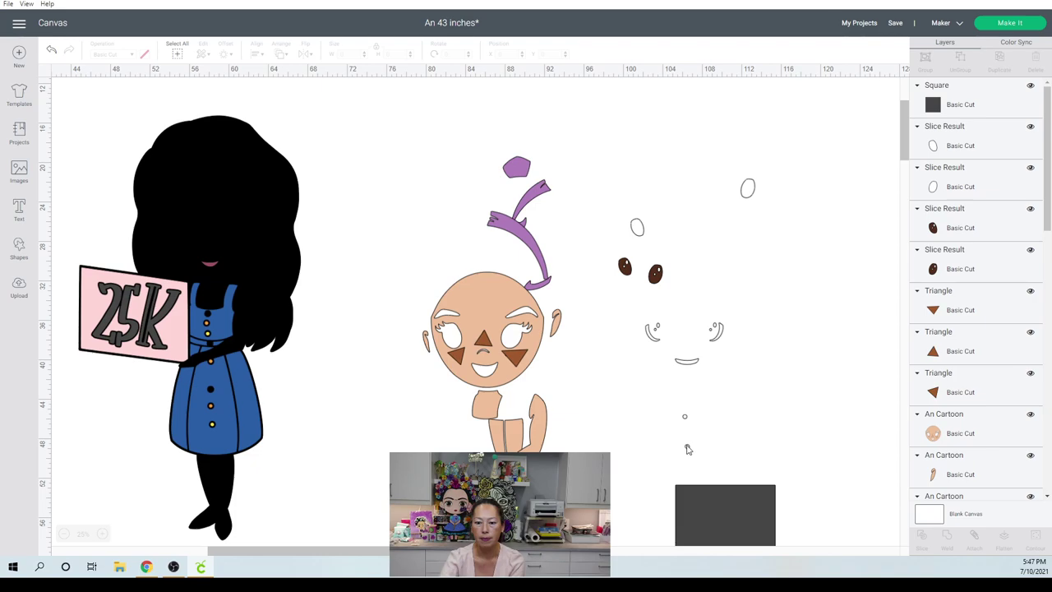
{"action": "left_click", "coordinate": [697, 501]}
{"action": "key", "text": "Delete"}
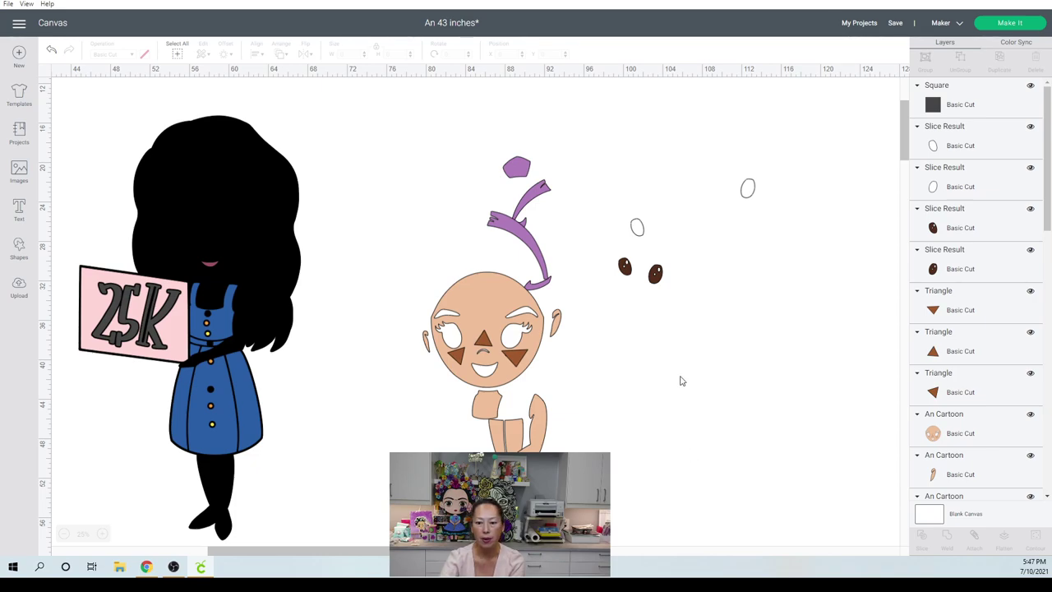
{"action": "key", "text": "ctrl+z"}
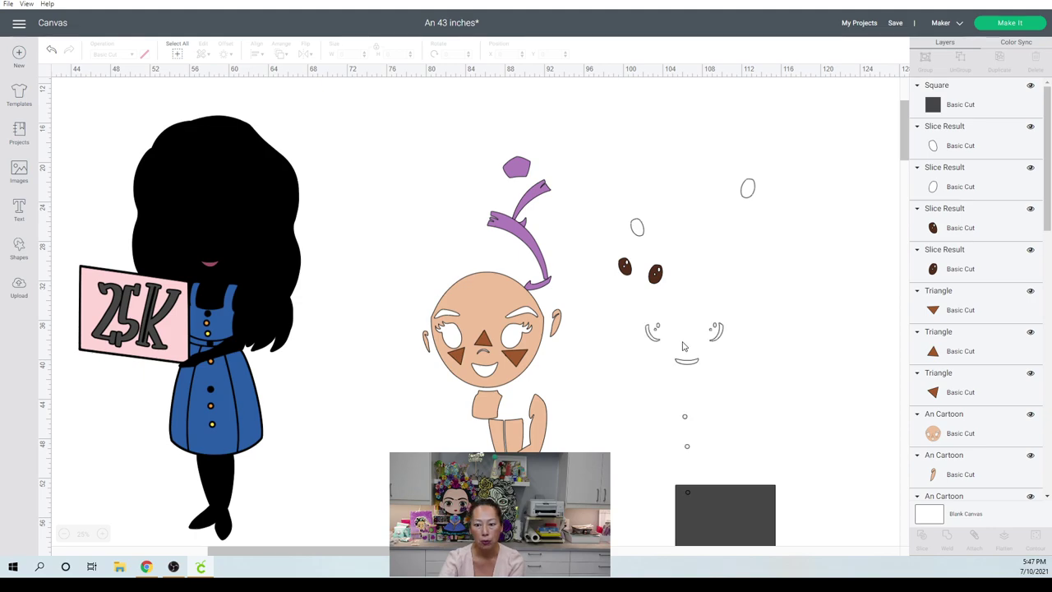
- Shift the white detail layer so its next lowest circle alone overlaps the square, and slice that circle off
{"action": "left_click_drag", "start_coordinate": [687, 364], "coordinate": [727, 417]}
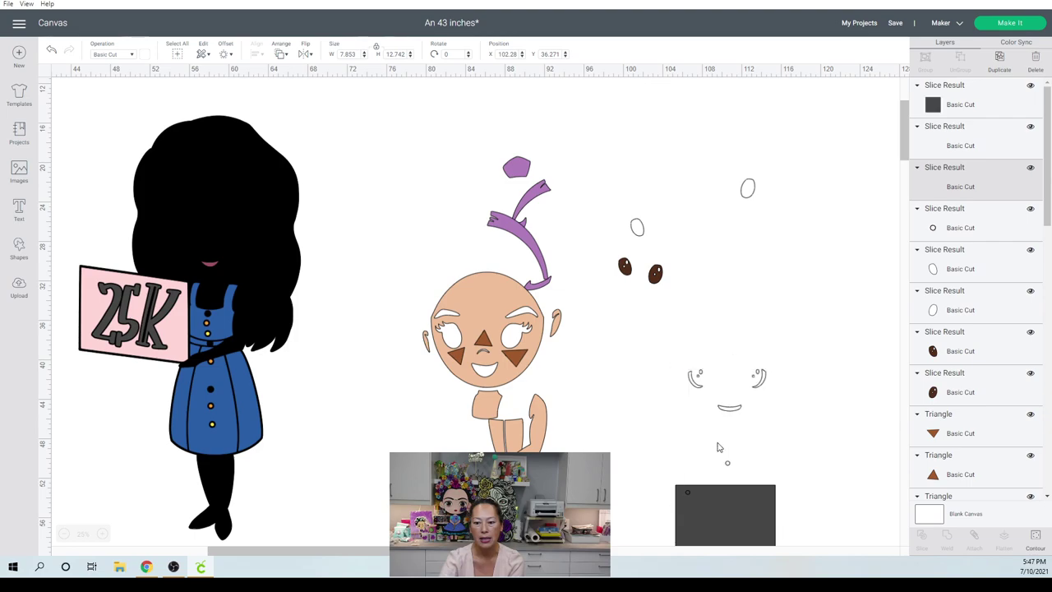
{"action": "left_click", "coordinate": [818, 508]}
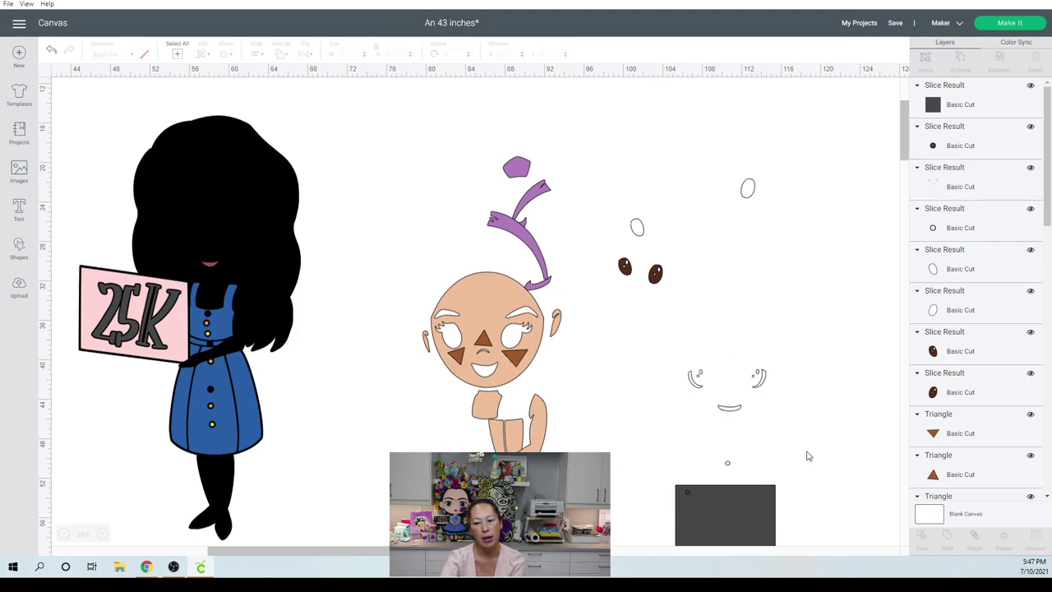
{"action": "left_click_drag", "start_coordinate": [816, 496], "coordinate": [719, 451]}
{"action": "left_click_drag", "start_coordinate": [712, 491], "coordinate": [680, 497]}
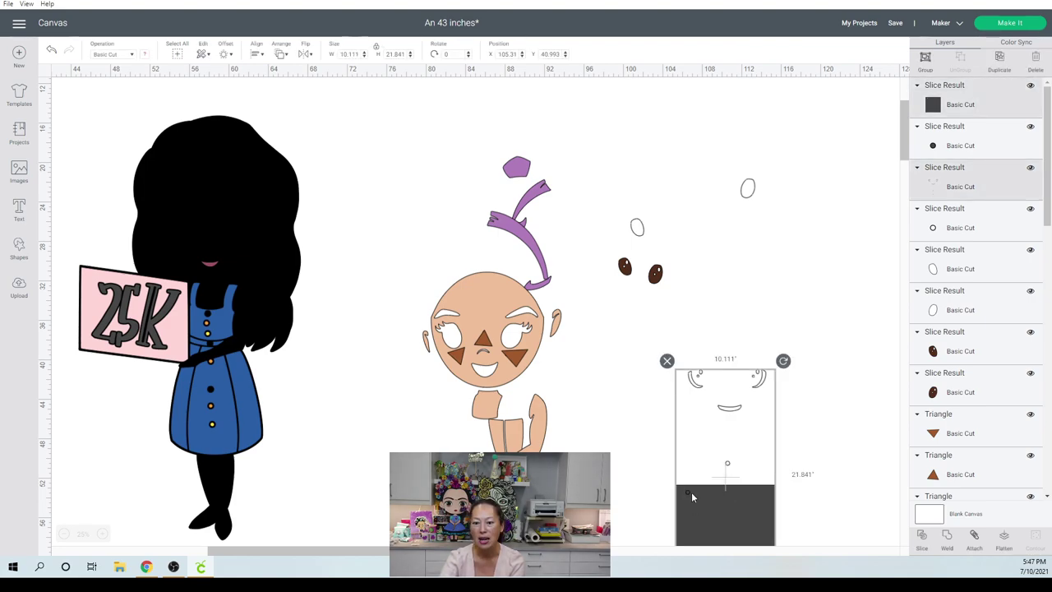
{"action": "left_click", "coordinate": [922, 541]}
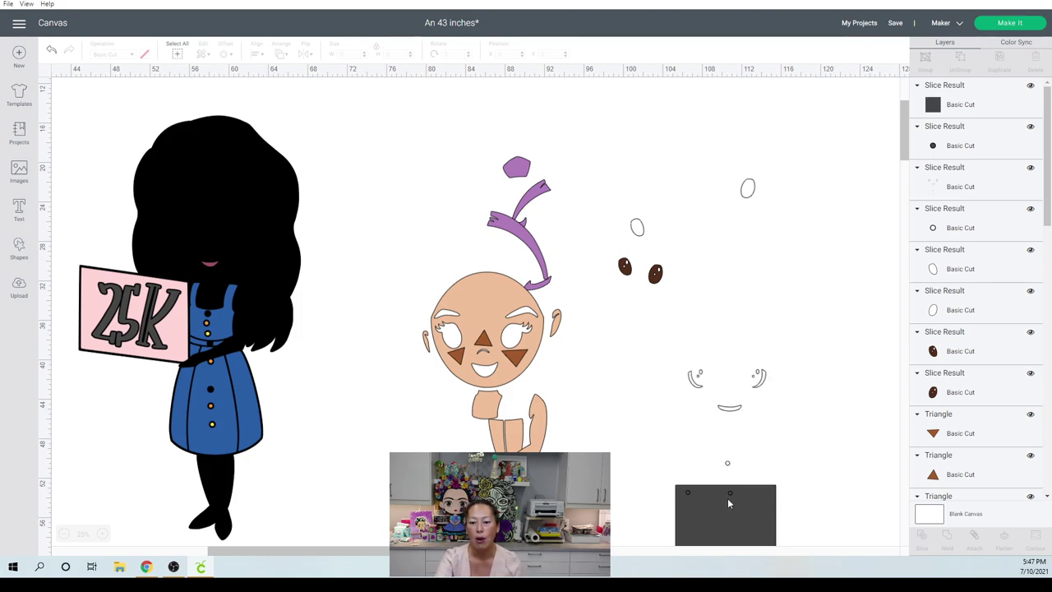
- Move the white detail layer so its last remaining button circle overlaps the square, and slice it off
{"action": "left_click_drag", "start_coordinate": [726, 415], "coordinate": [772, 438]}
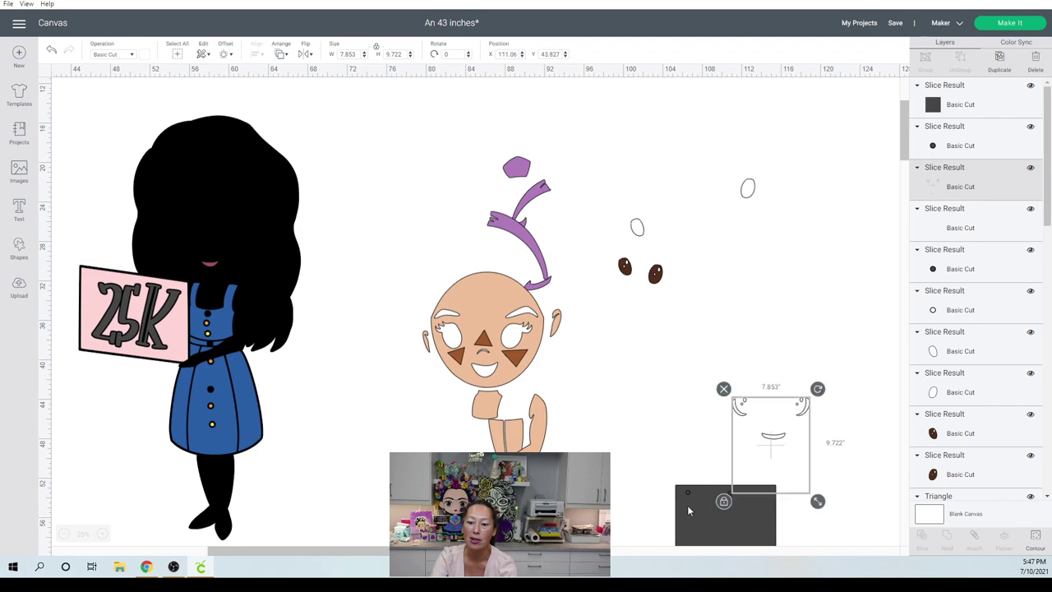
{"action": "left_click_drag", "start_coordinate": [833, 524], "coordinate": [762, 462]}
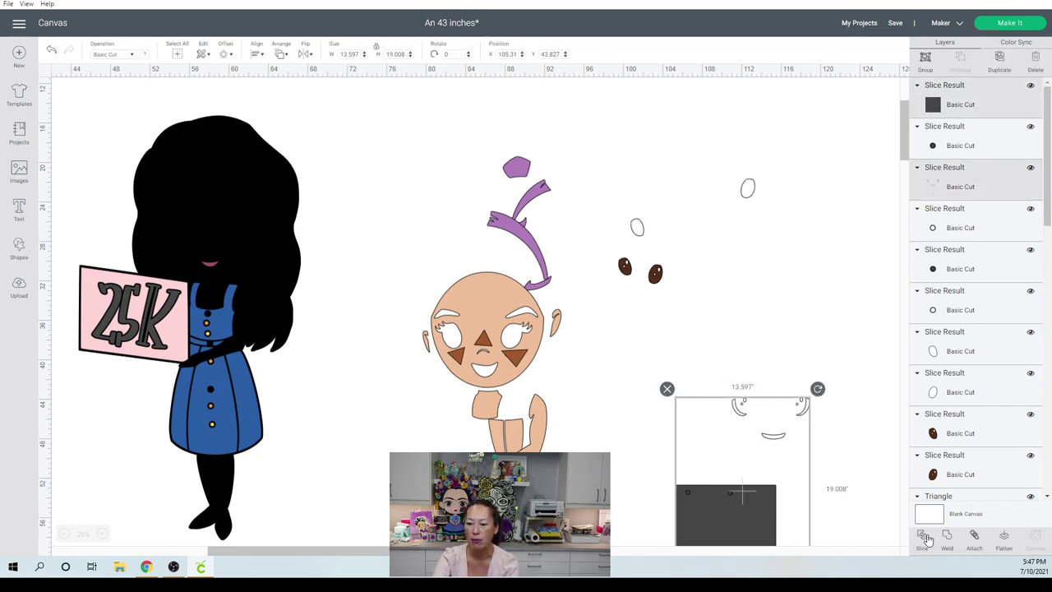
{"action": "left_click", "coordinate": [922, 537]}
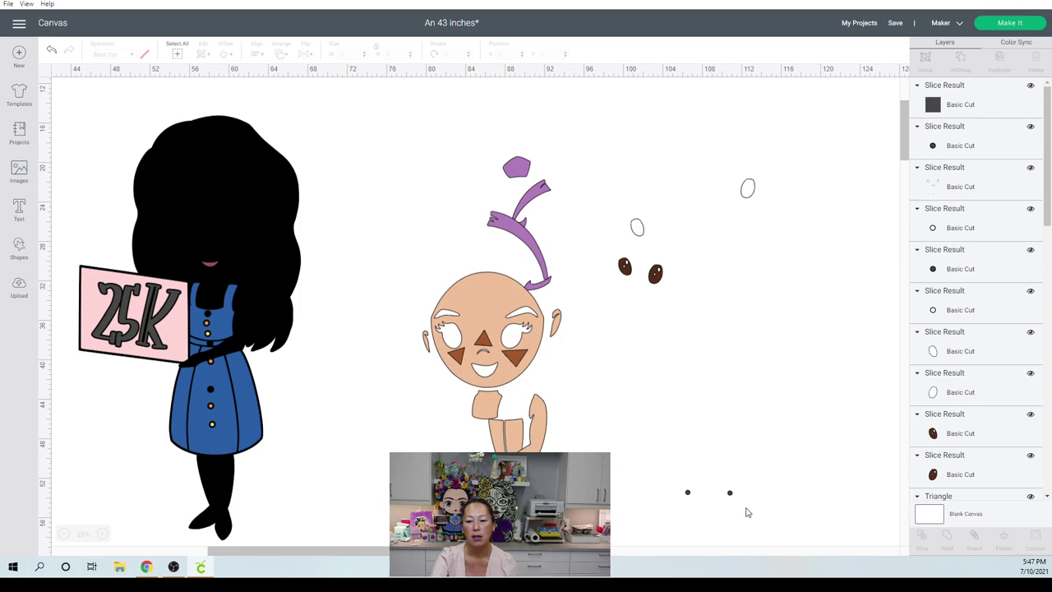
- Move the square off the separated circles, gather the three dark circle cut-outs together and delete them
{"action": "left_click", "coordinate": [730, 528]}
{"action": "left_click_drag", "start_coordinate": [730, 528], "coordinate": [591, 455]}
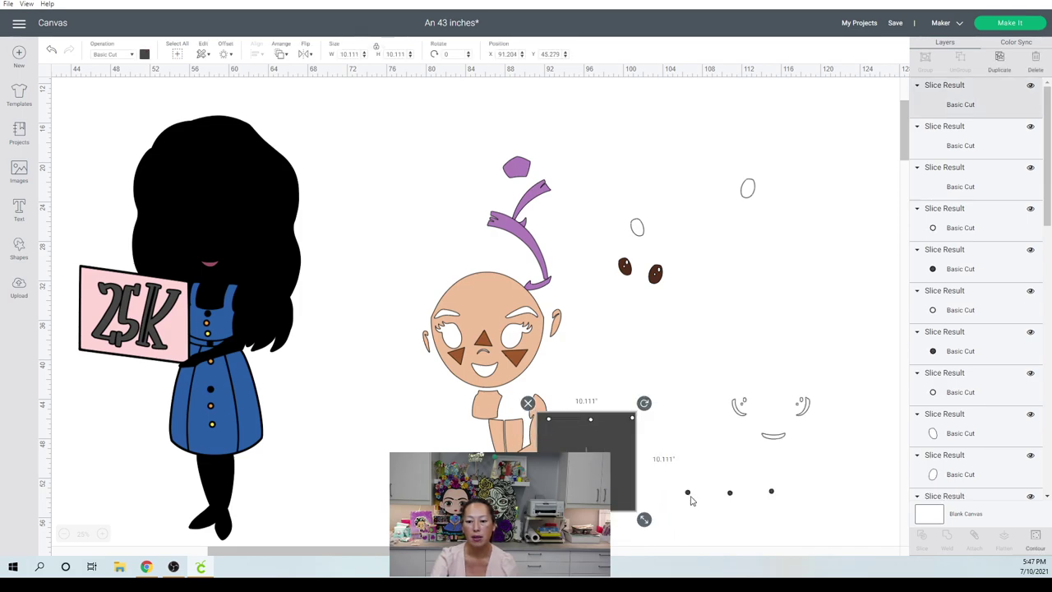
{"action": "left_click", "coordinate": [689, 492]}
{"action": "left_click_drag", "start_coordinate": [689, 493], "coordinate": [681, 385]}
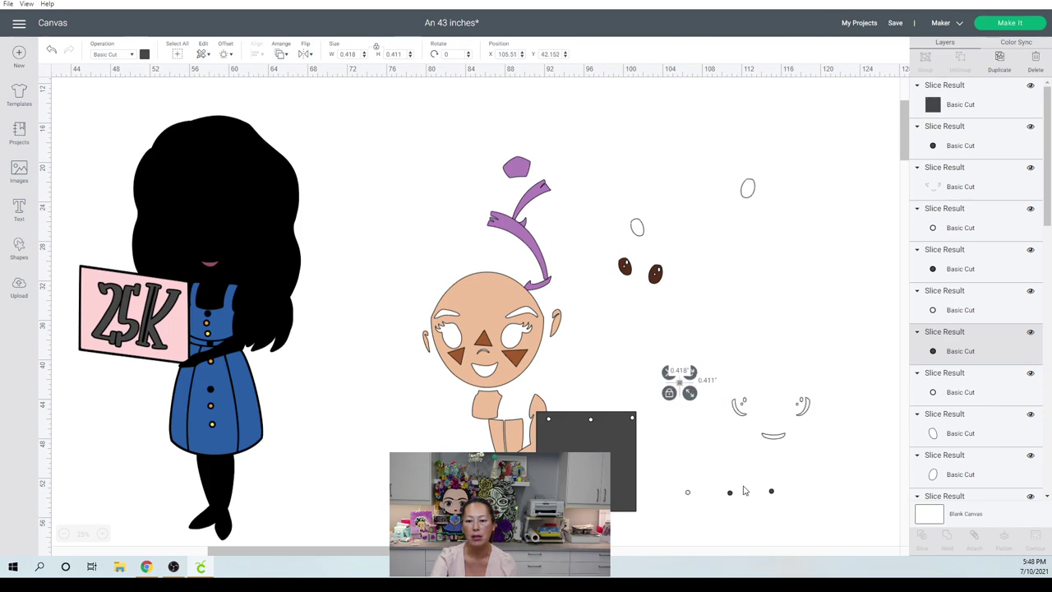
{"action": "left_click_drag", "start_coordinate": [730, 493], "coordinate": [674, 381]}
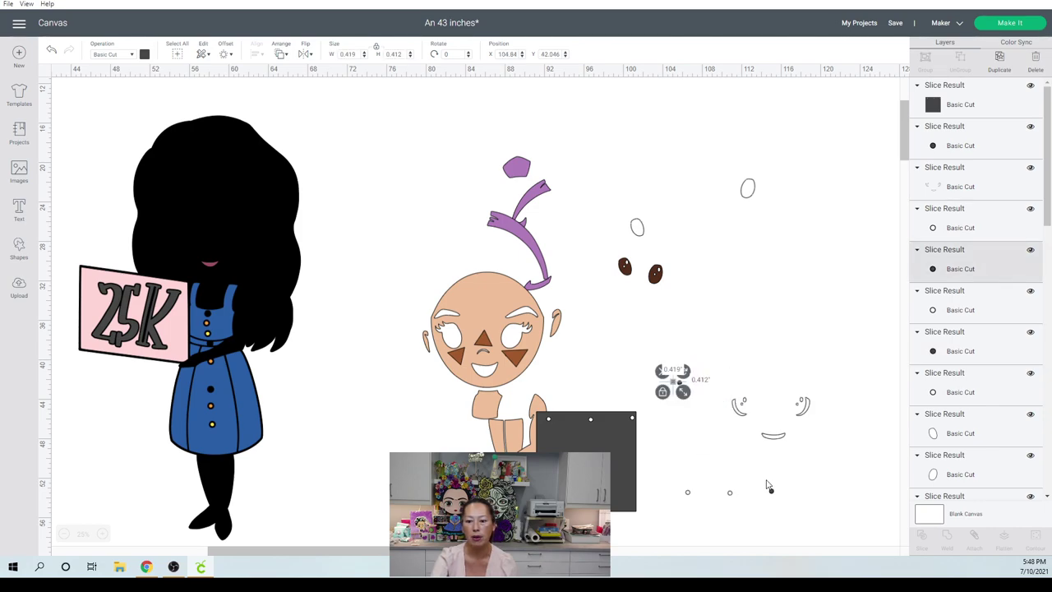
{"action": "left_click_drag", "start_coordinate": [772, 493], "coordinate": [682, 383]}
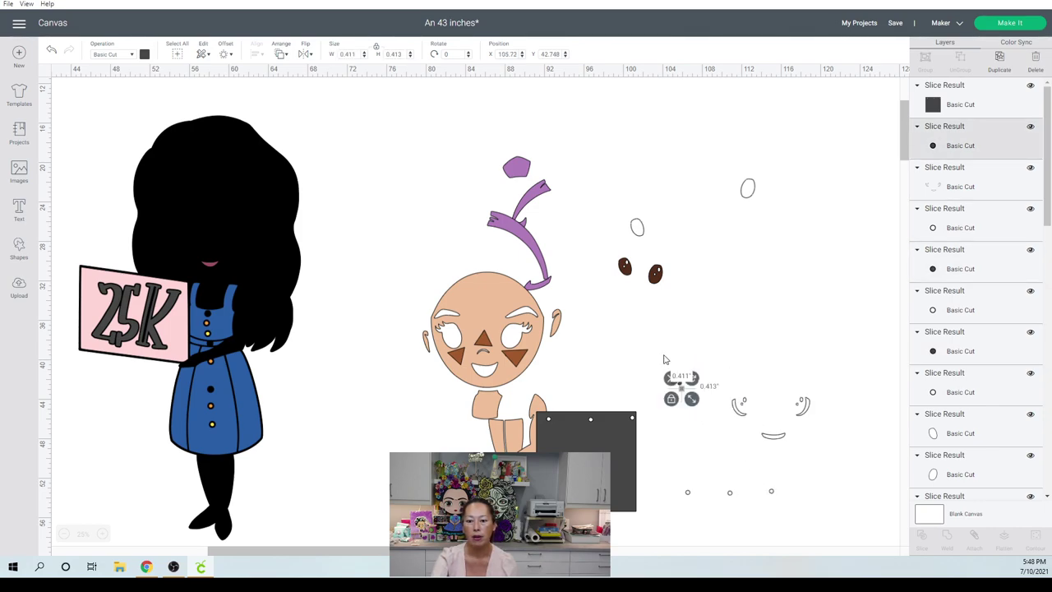
{"action": "left_click_drag", "start_coordinate": [662, 349], "coordinate": [691, 405]}
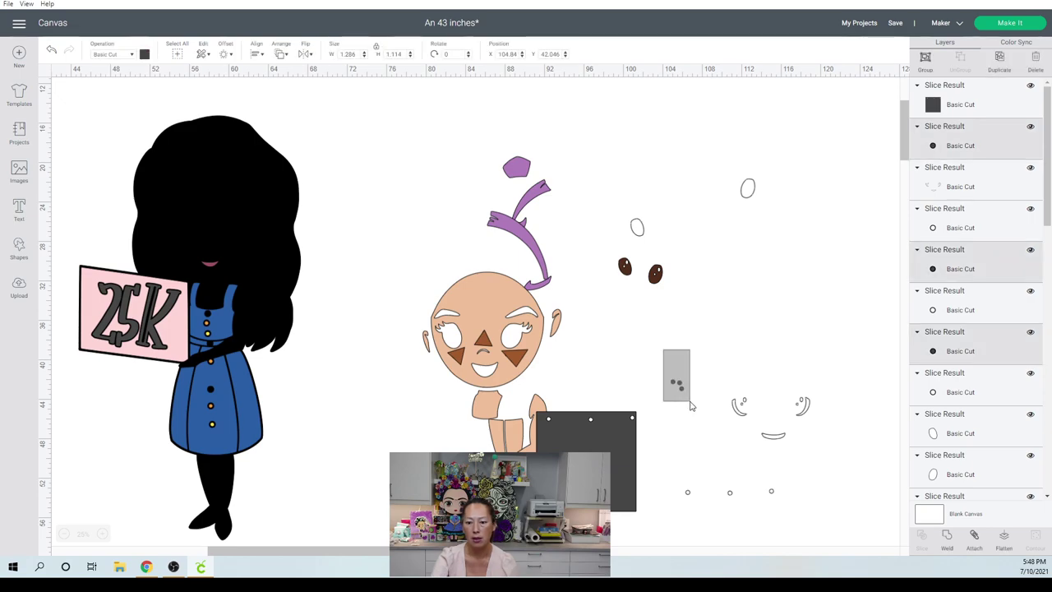
{"action": "key", "text": "Delete"}
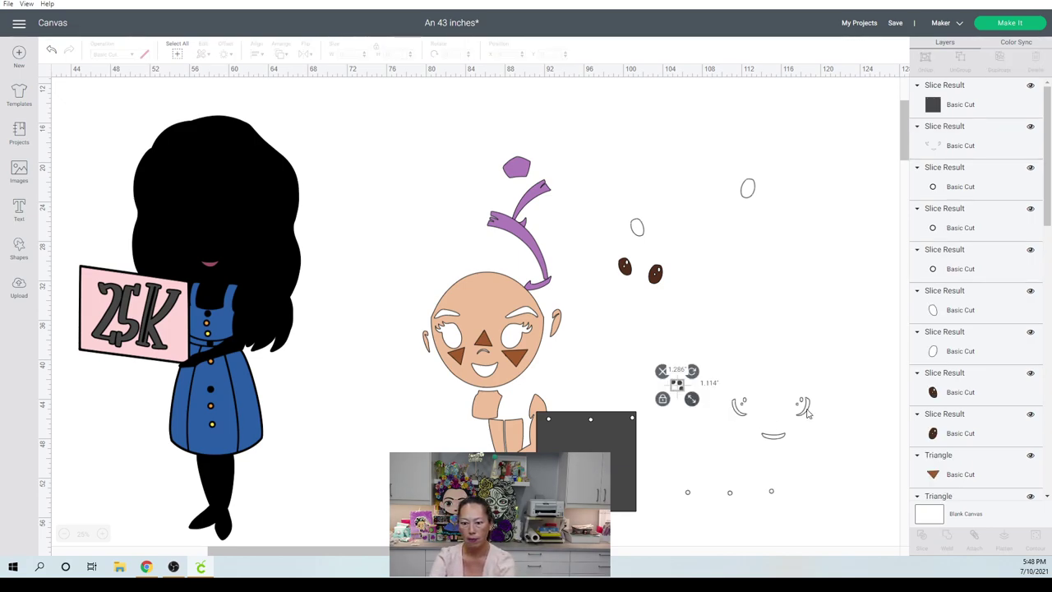
- Move the white detail layer up above the separated circles, and rotate the square about a quarter turn beside it
{"action": "left_click_drag", "start_coordinate": [804, 411], "coordinate": [755, 333]}
{"action": "left_click_drag", "start_coordinate": [609, 448], "coordinate": [743, 423]}
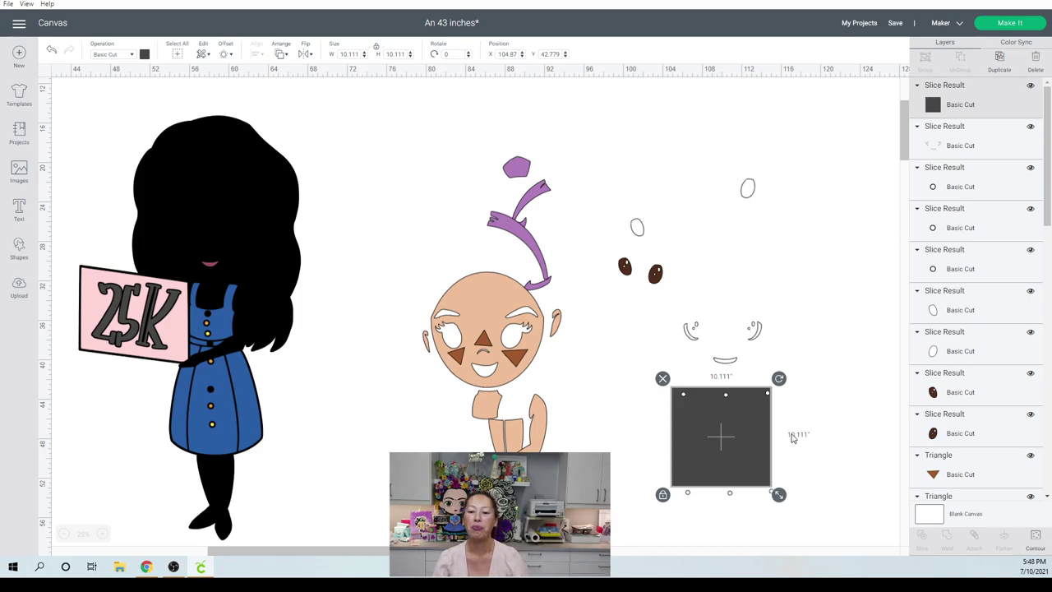
{"action": "left_click_drag", "start_coordinate": [748, 417], "coordinate": [860, 377]}
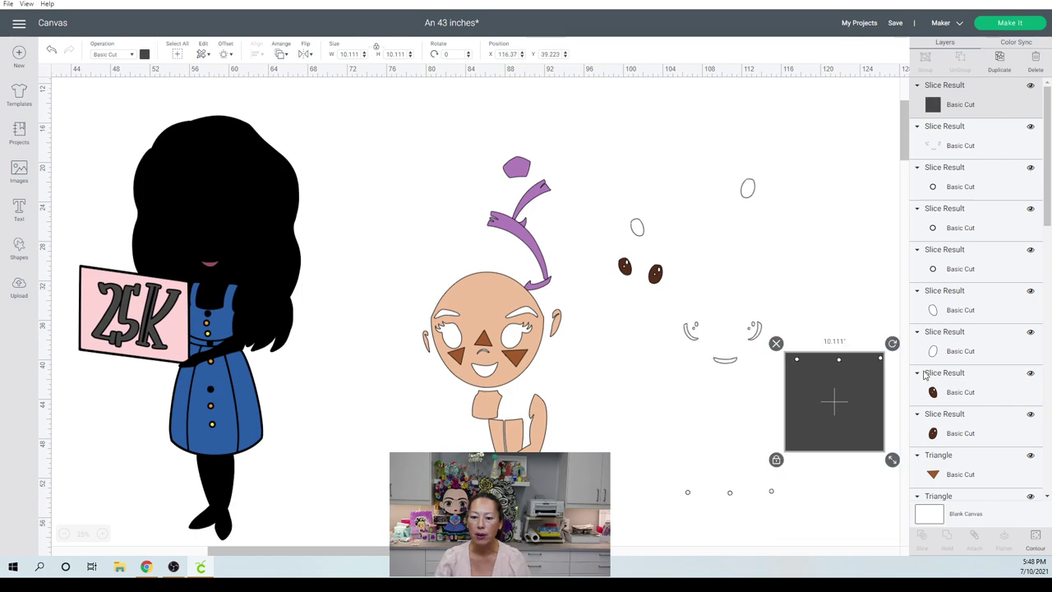
{"action": "left_click_drag", "start_coordinate": [892, 345], "coordinate": [901, 464]}
- Place the rotated square over the mouth crescent only, and slice the crescent off the white detail layer
{"action": "left_click_drag", "start_coordinate": [828, 405], "coordinate": [808, 468]}
{"action": "left_click", "coordinate": [640, 342]}
{"action": "left_click", "coordinate": [720, 351]}
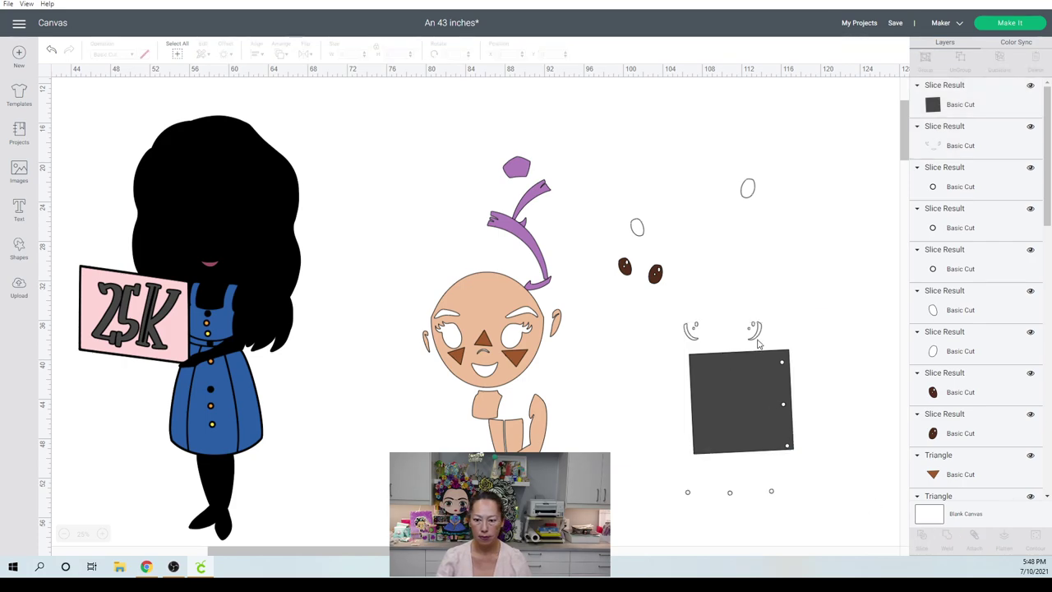
{"action": "left_click", "coordinate": [737, 366]}
{"action": "key", "text": "Delete"}
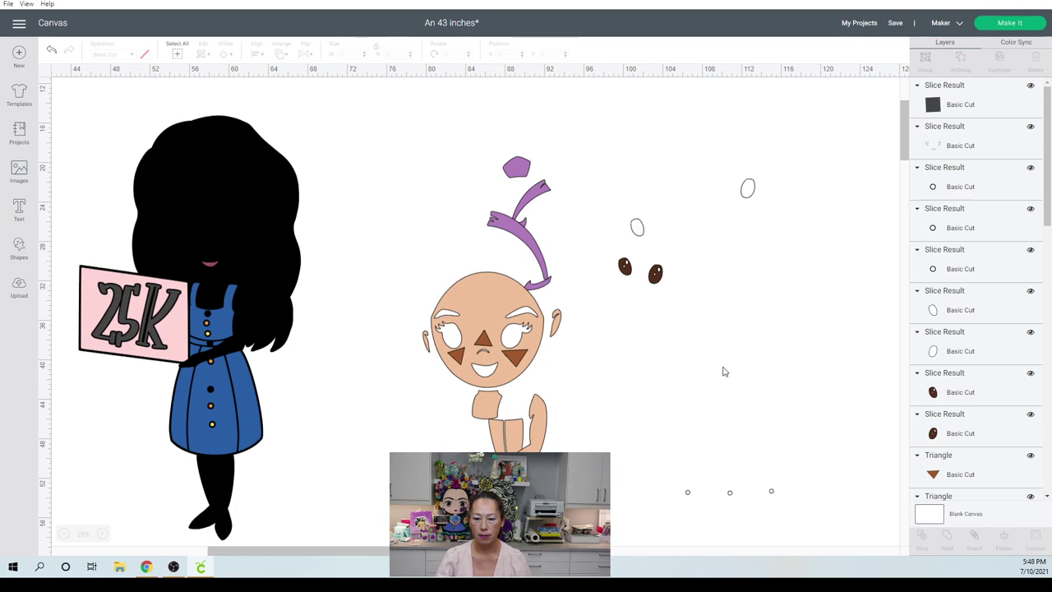
{"action": "key", "text": "ctrl+z"}
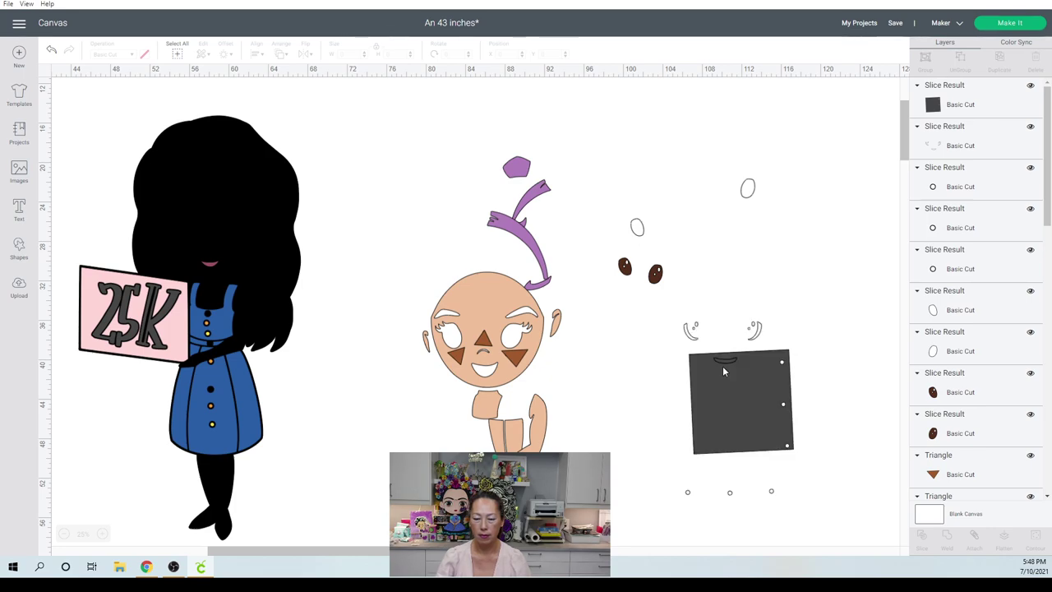
- Move the square away from the mouth crescent, and delete the dark crescent cut-out covering the white piece
{"action": "left_click", "coordinate": [766, 397]}
{"action": "left_click_drag", "start_coordinate": [789, 399], "coordinate": [891, 425]}
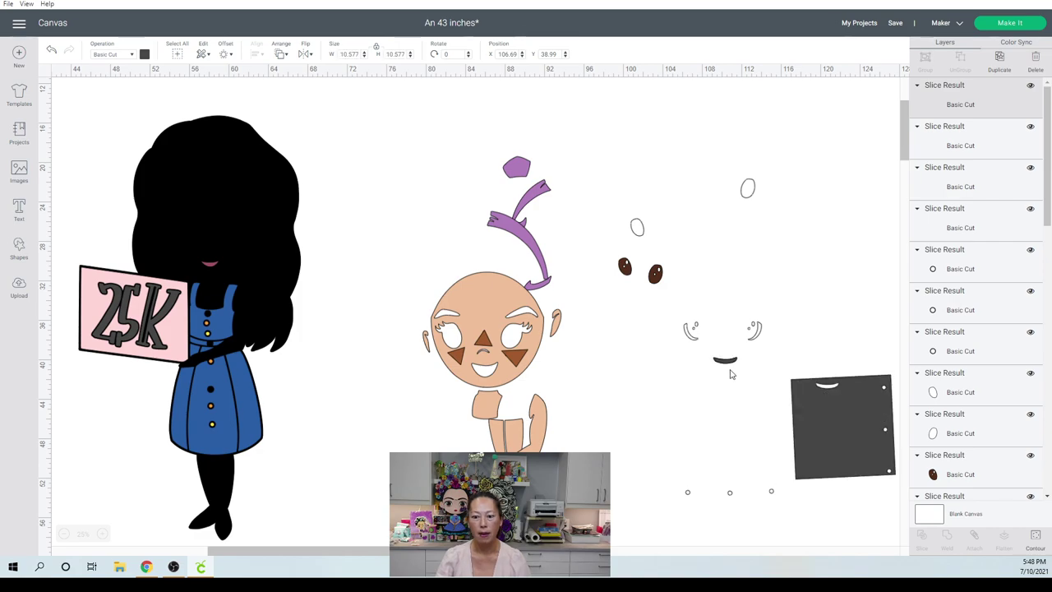
{"action": "left_click_drag", "start_coordinate": [715, 360], "coordinate": [631, 418]}
{"action": "key", "text": "Delete"}
- Move the eye details so only one side overlaps the square, slice them apart, and move the uncovered detail into clear space
{"action": "left_click_drag", "start_coordinate": [715, 327], "coordinate": [886, 484]}
{"action": "left_click", "coordinate": [707, 419]}
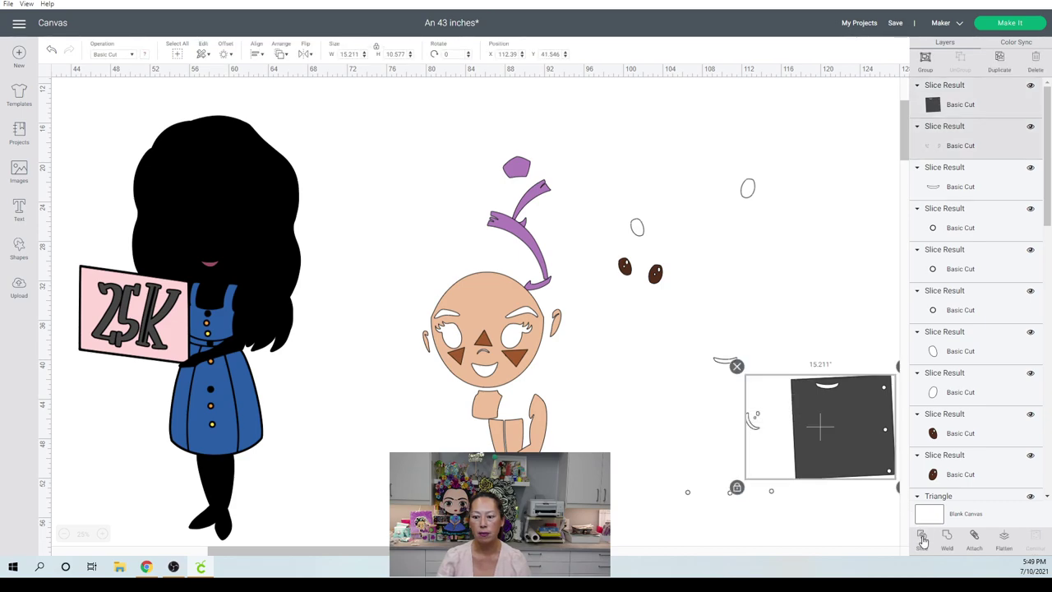
{"action": "left_click", "coordinate": [879, 510]}
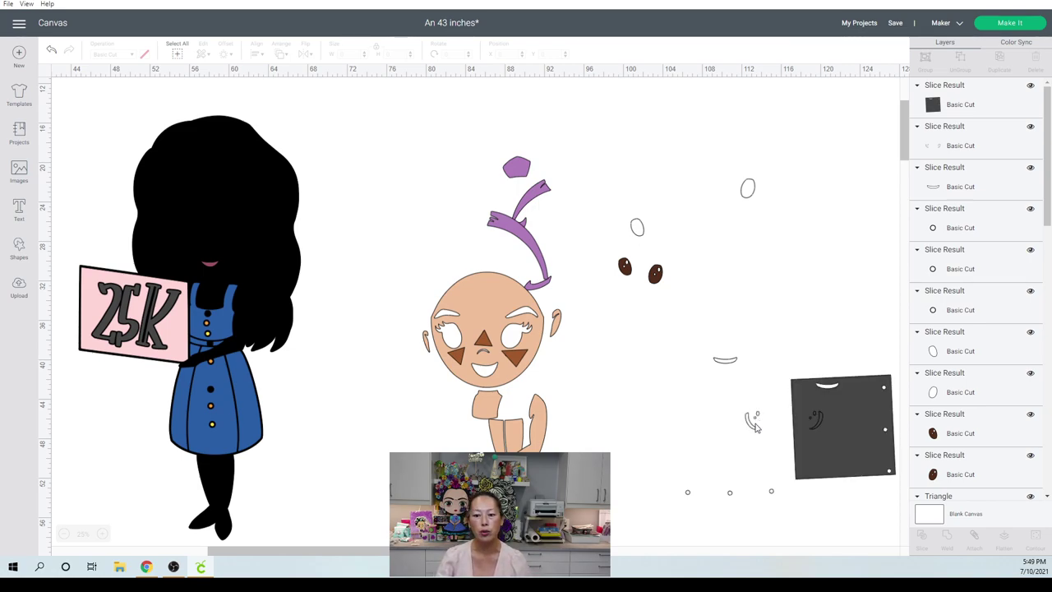
{"action": "left_click_drag", "start_coordinate": [743, 429], "coordinate": [657, 392]}
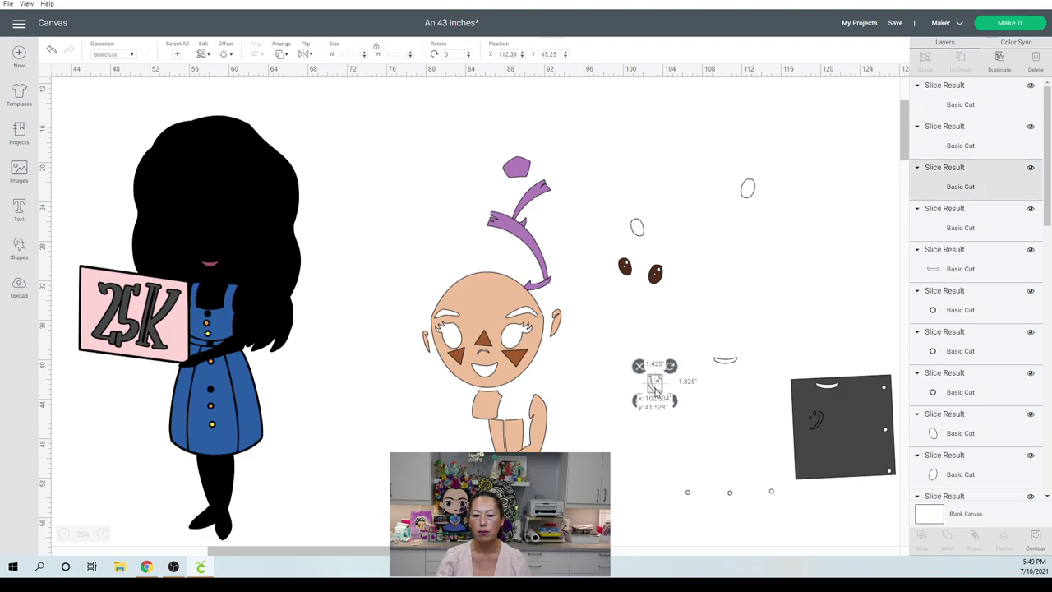
- Move the dark square off the remaining eye detail, and delete both the square and the dark cut-out covering the white piece
{"action": "left_click_drag", "start_coordinate": [853, 431], "coordinate": [810, 300]}
{"action": "left_click", "coordinate": [822, 316]}
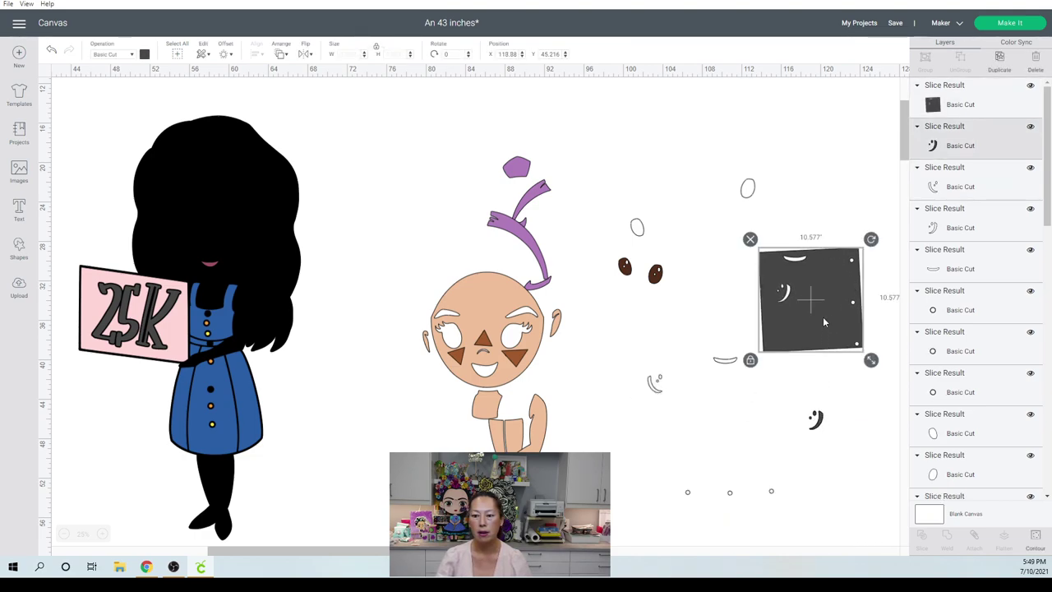
{"action": "left_click", "coordinate": [861, 375]}
{"action": "left_click_drag", "start_coordinate": [863, 374], "coordinate": [775, 262]}
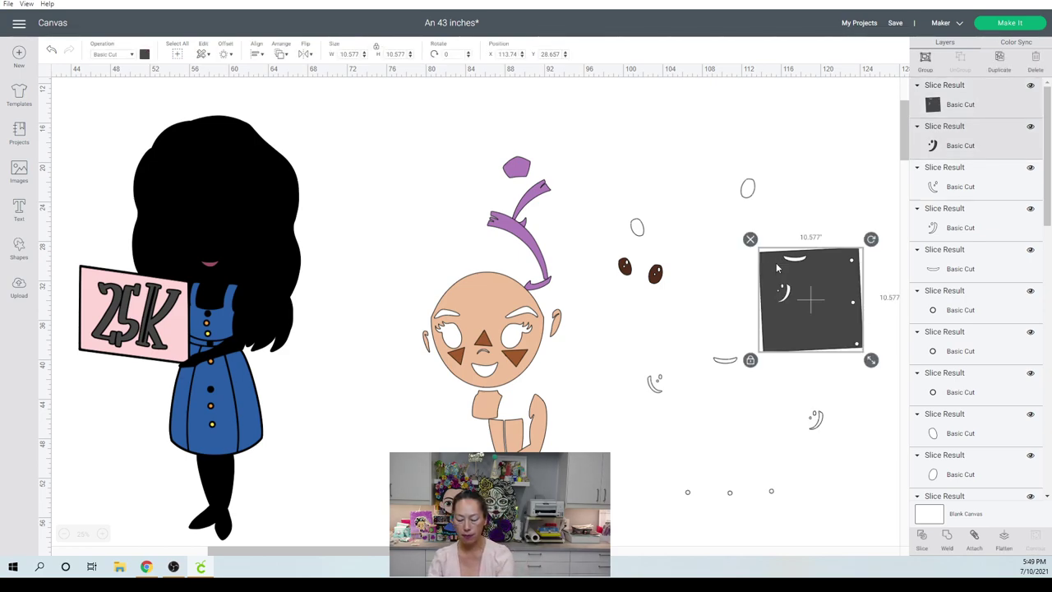
{"action": "key", "text": "Delete"}
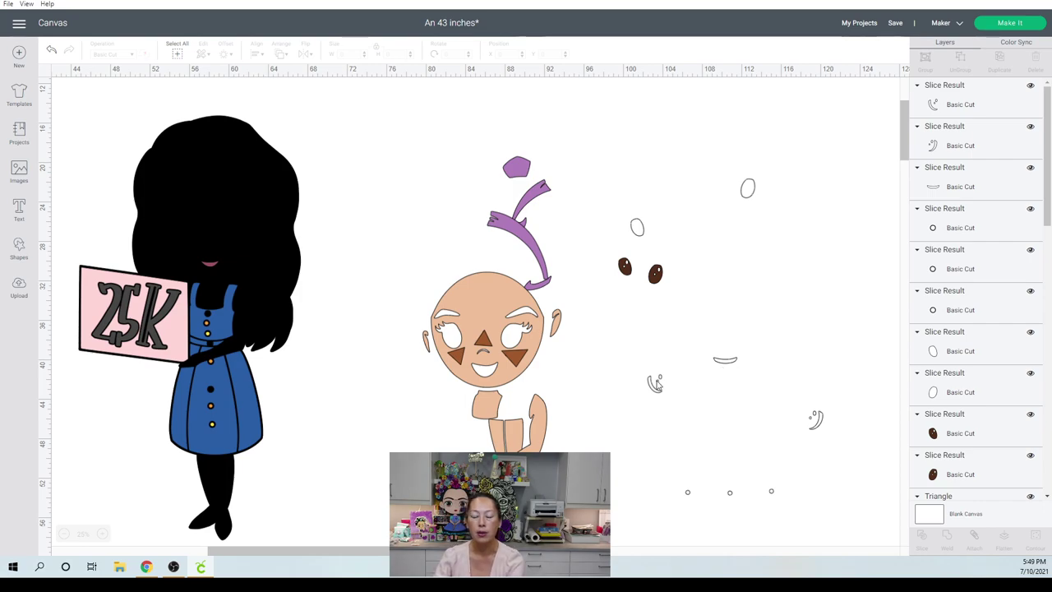
- Hide the two oval contours of the separated eye detail nearest the face, keeping only its curved sliver
{"action": "left_click", "coordinate": [655, 384]}
{"action": "left_click", "coordinate": [1036, 539]}
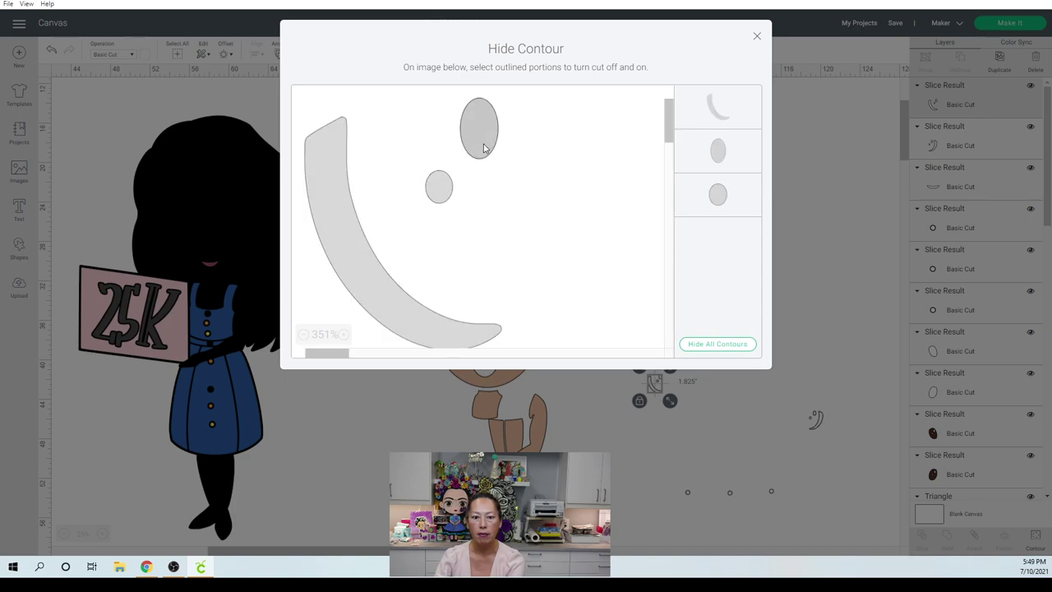
{"action": "left_click", "coordinate": [704, 156]}
{"action": "left_click", "coordinate": [718, 194]}
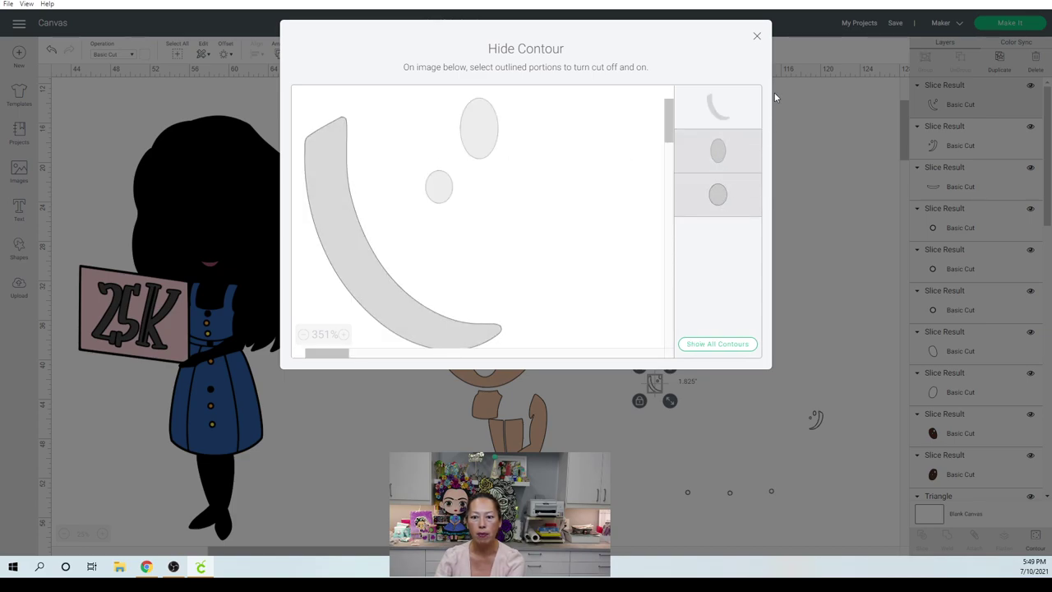
{"action": "left_click", "coordinate": [757, 38]}
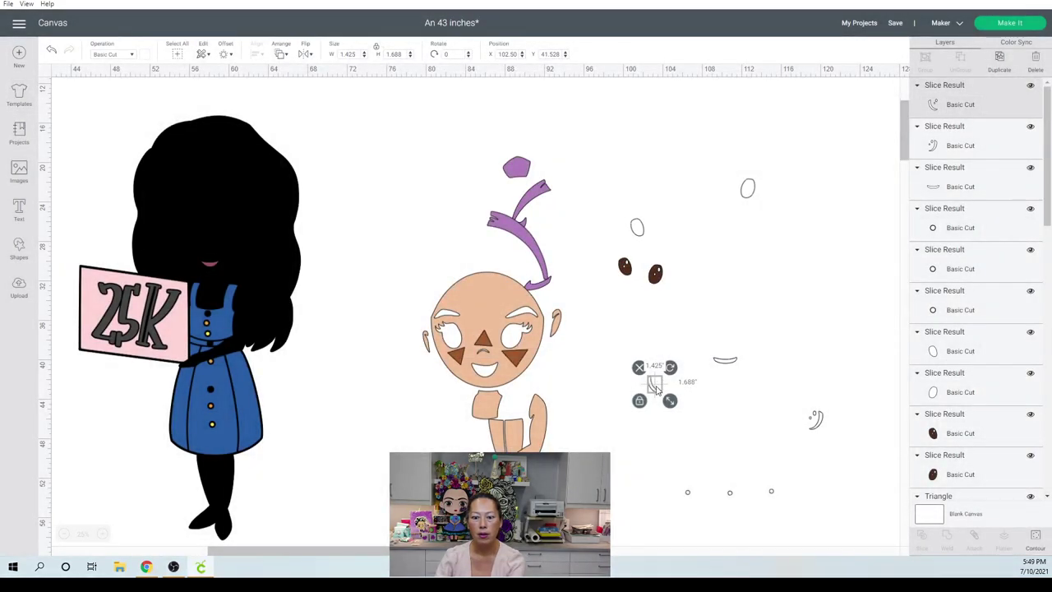
- Hide the larger oval contour of the other white eye detail, keeping its curved sliver
{"action": "left_click", "coordinate": [823, 421]}
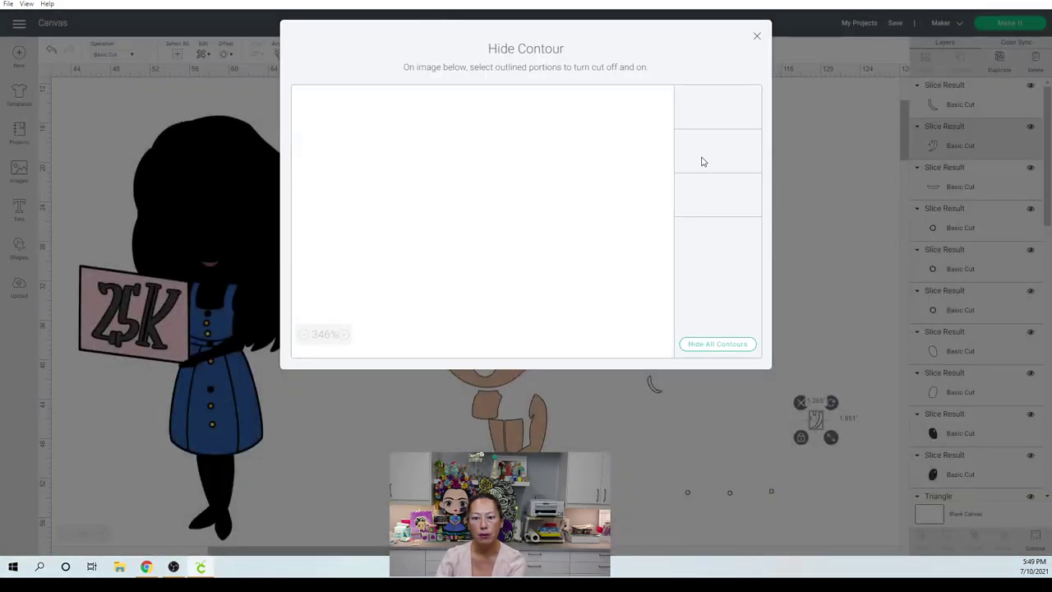
{"action": "left_click", "coordinate": [702, 158]}
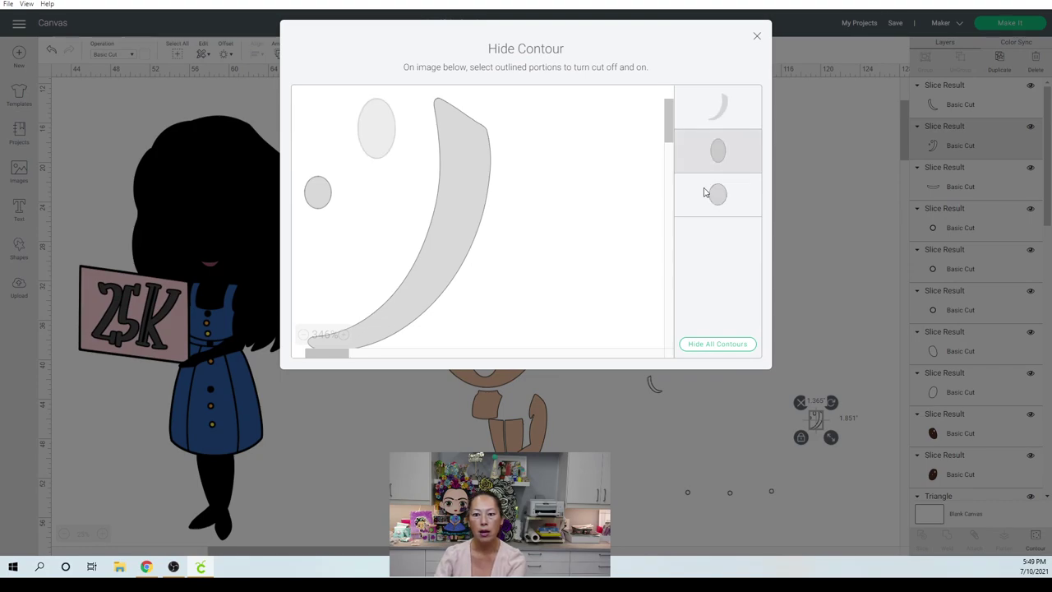
- Hide the remaining small oval contour of the selected slice result, keeping only its crescent shape
{"action": "left_click", "coordinate": [705, 189]}
{"action": "left_click", "coordinate": [758, 38]}
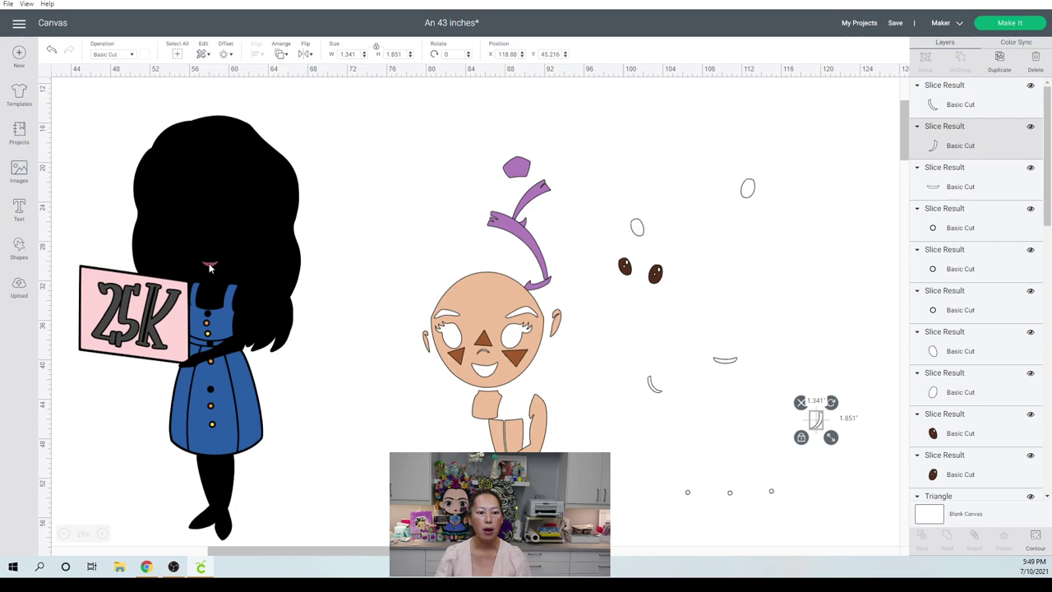
- Move the lips, blue dress, orange buttons and yellow buttons off the black silhouette onto empty canvas areas
{"action": "left_click", "coordinate": [210, 265]}
{"action": "left_click_drag", "start_coordinate": [289, 302], "coordinate": [506, 230]}
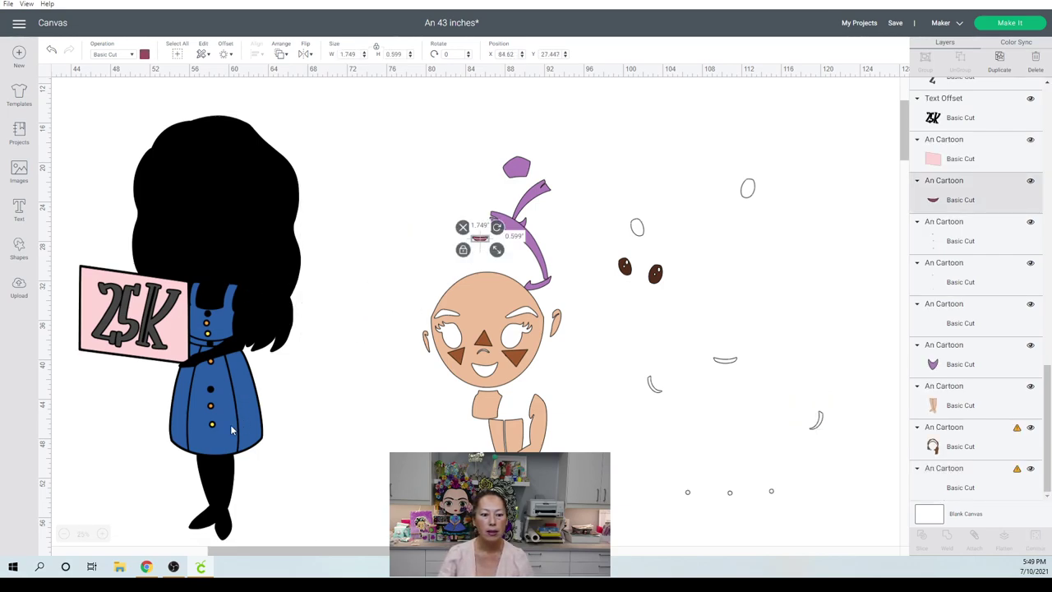
{"action": "left_click", "coordinate": [231, 429]}
{"action": "left_click_drag", "start_coordinate": [232, 430], "coordinate": [381, 434]}
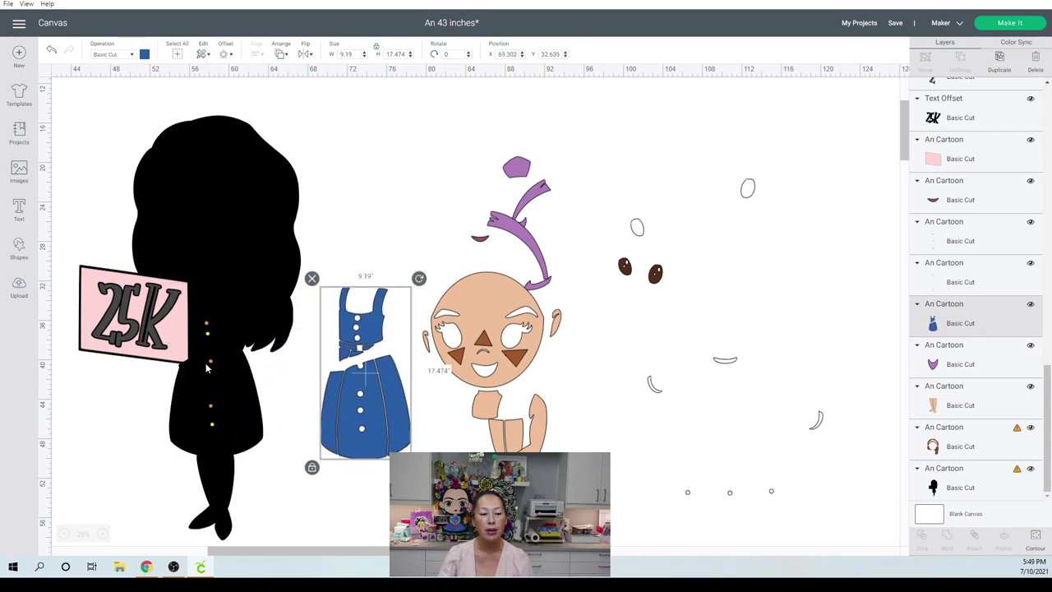
{"action": "left_click_drag", "start_coordinate": [210, 364], "coordinate": [795, 262]}
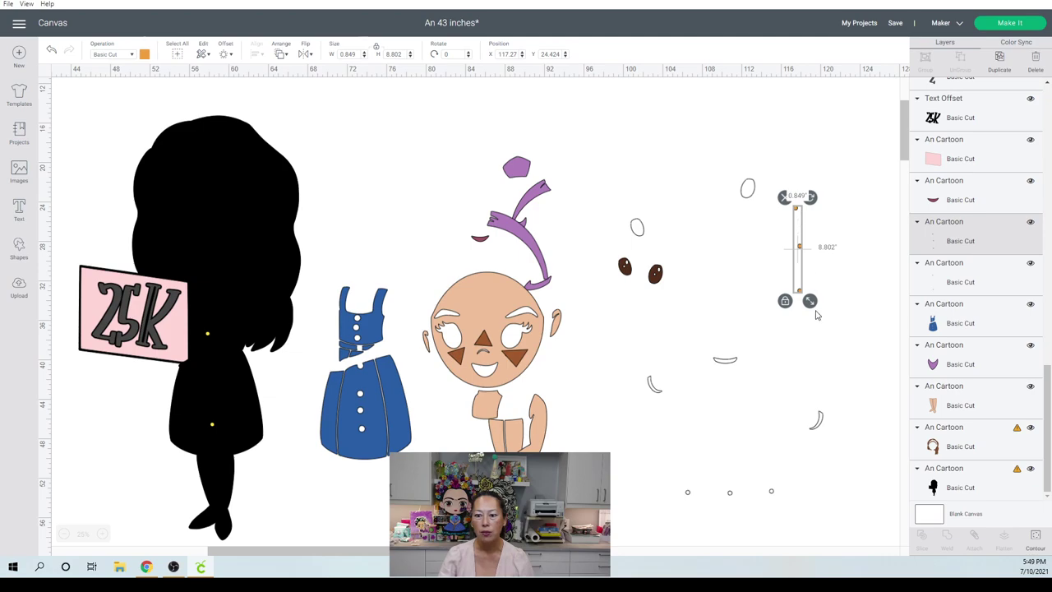
{"action": "left_click_drag", "start_coordinate": [207, 336], "coordinate": [813, 189]}
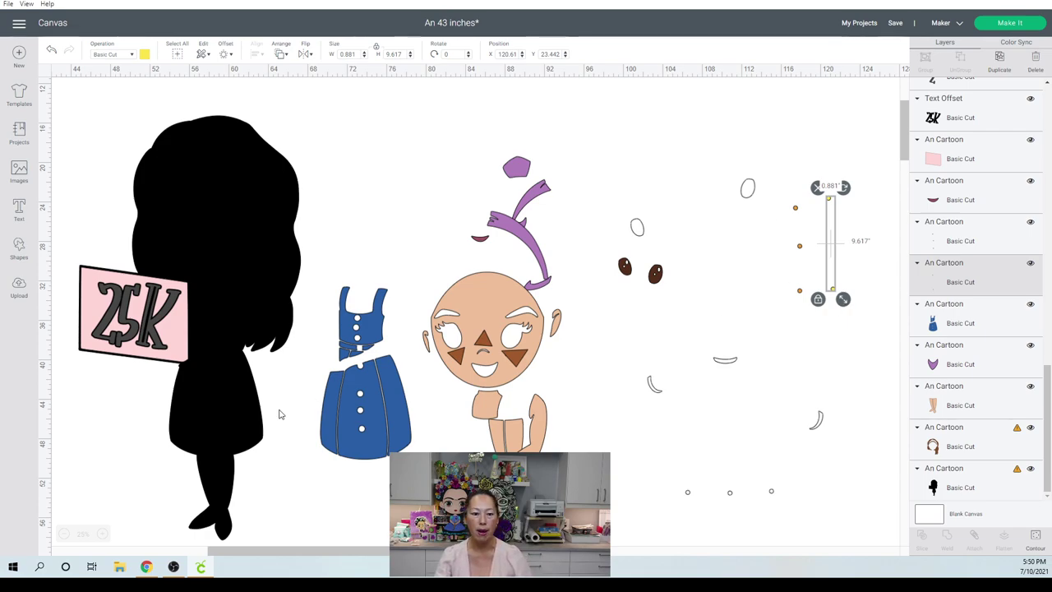
- Move the blue dress down to open canvas near the silhouette's legs and place a duplicate of it below the skin pieces
{"action": "left_click_drag", "start_coordinate": [366, 407], "coordinate": [364, 242]}
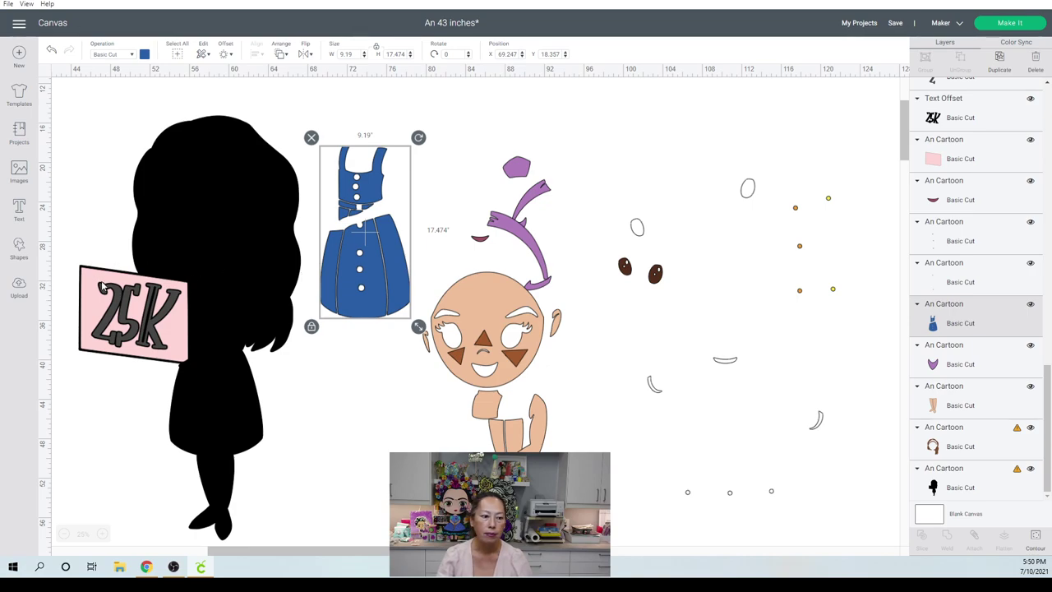
{"action": "scroll", "coordinate": [283, 285], "scroll_direction": "down", "scroll_amount": 1}
{"action": "left_click_drag", "start_coordinate": [347, 204], "coordinate": [337, 470]}
{"action": "scroll", "coordinate": [339, 395], "scroll_direction": "down", "scroll_amount": 5}
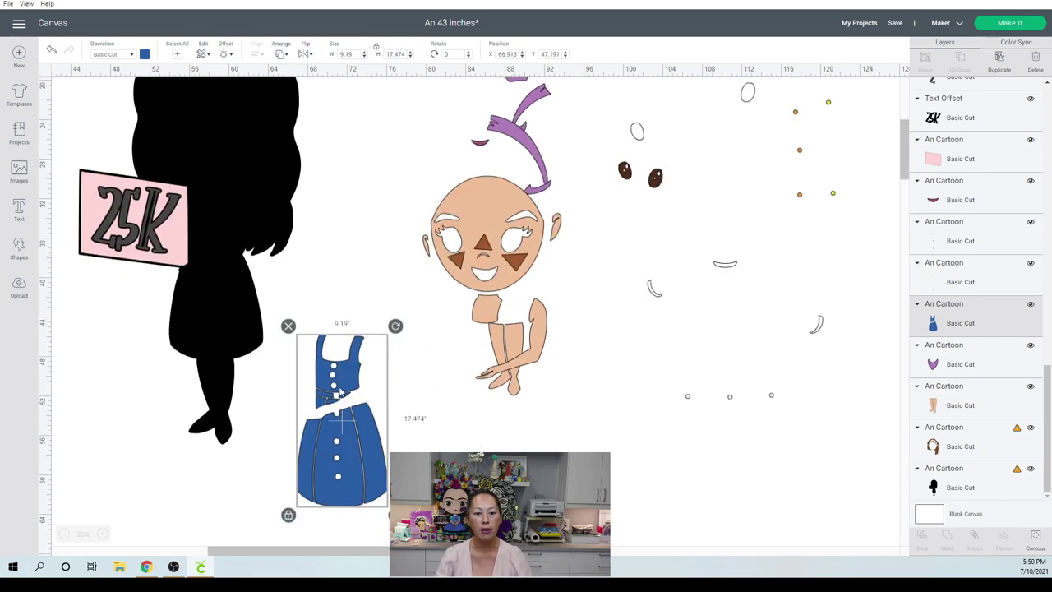
{"action": "scroll", "coordinate": [340, 391], "scroll_direction": "down", "scroll_amount": 2}
{"action": "left_click_drag", "start_coordinate": [341, 382], "coordinate": [368, 467]}
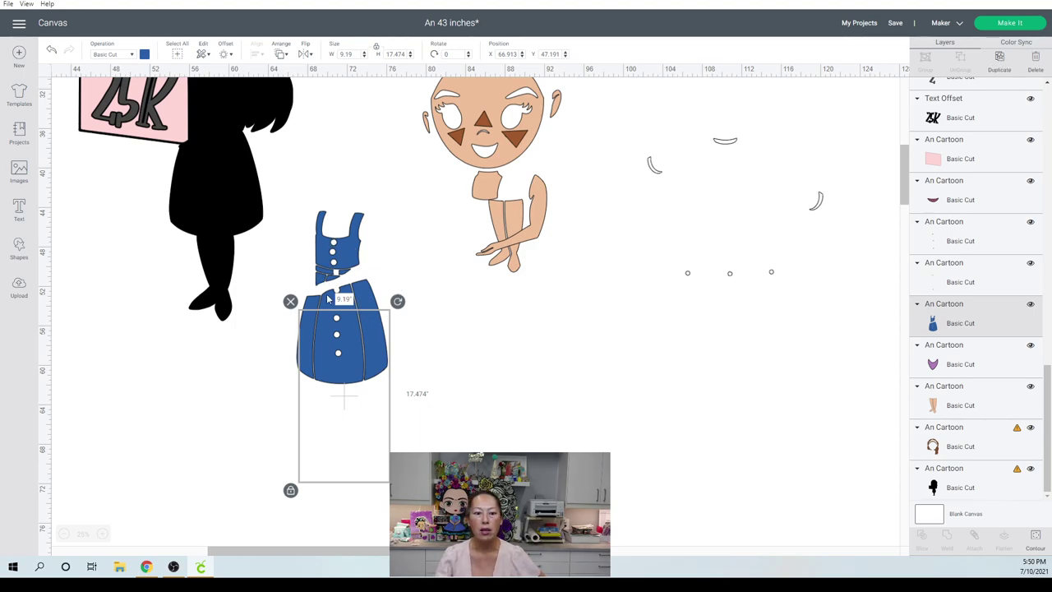
{"action": "left_click_drag", "start_coordinate": [367, 440], "coordinate": [546, 386]}
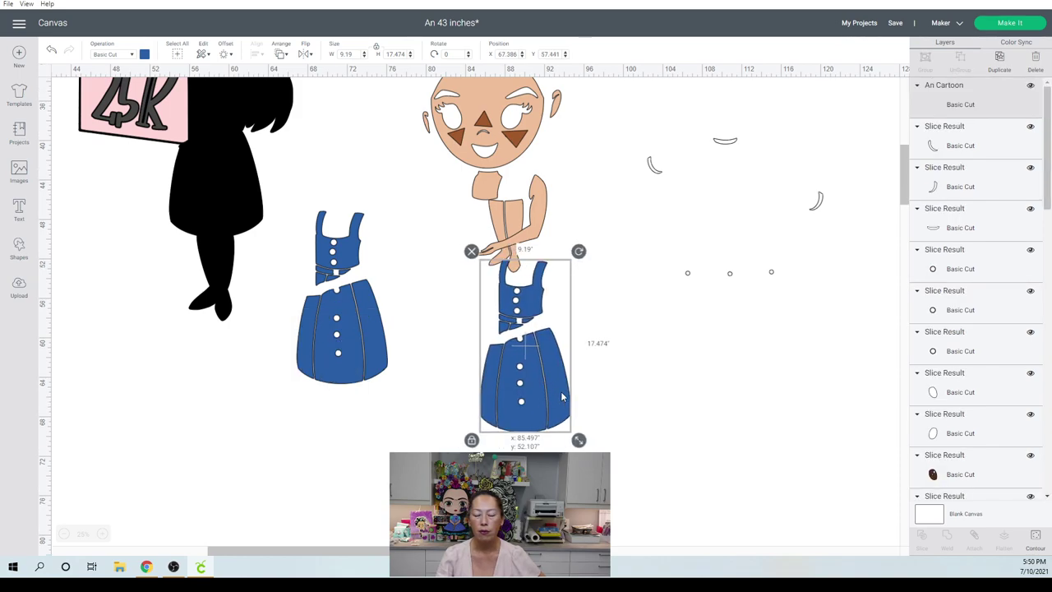
- Hide all contours of the duplicate dress except its three skirt panels and three skirt button holes
{"action": "left_click", "coordinate": [1034, 540]}
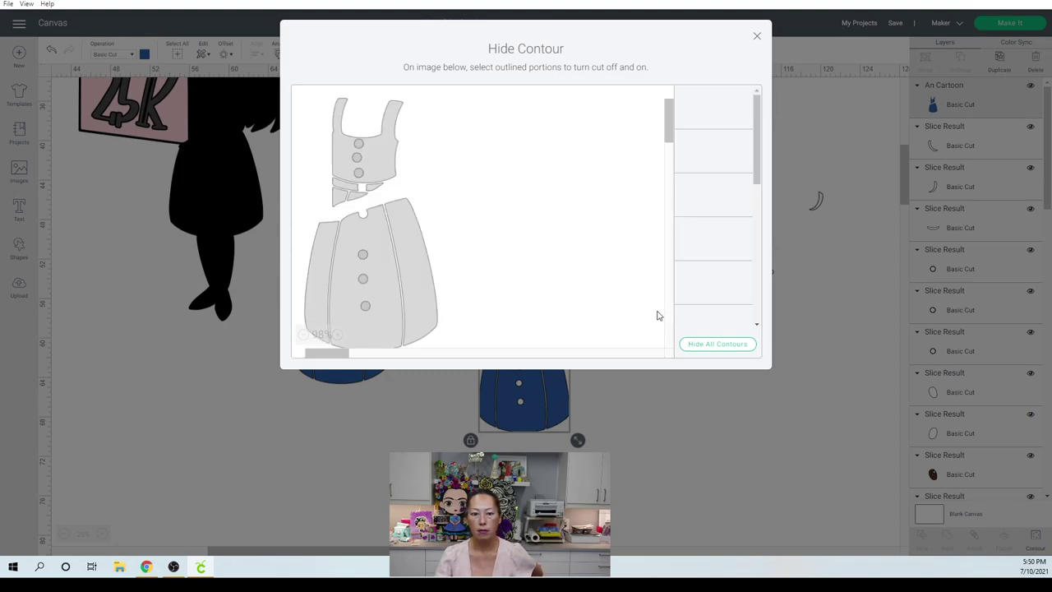
{"action": "left_click", "coordinate": [718, 349]}
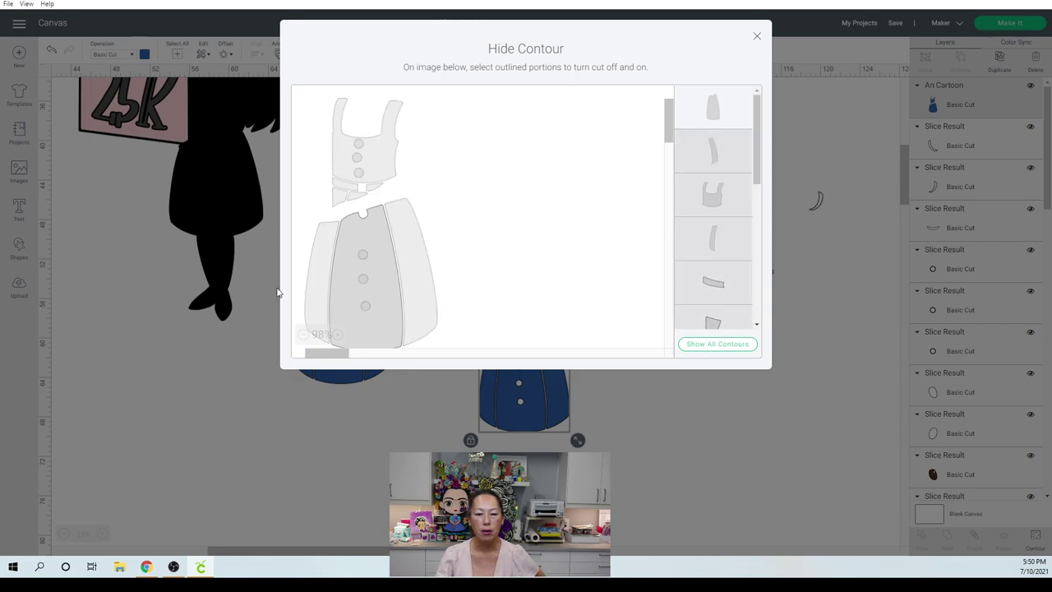
{"action": "left_click", "coordinate": [414, 273]}
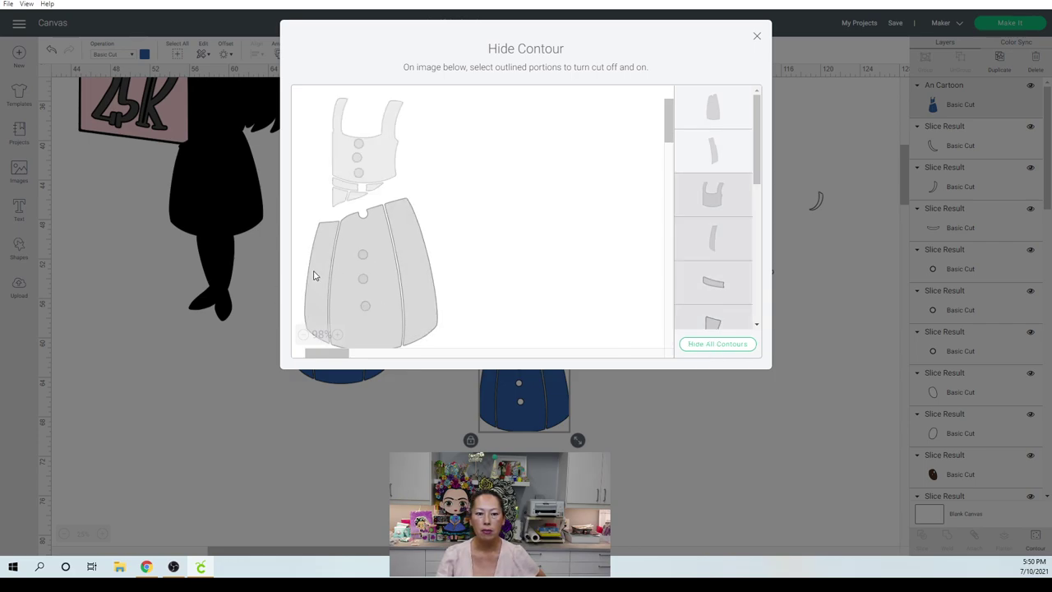
{"action": "left_click", "coordinate": [316, 274]}
{"action": "left_click", "coordinate": [364, 256]}
{"action": "left_click", "coordinate": [363, 279]}
{"action": "left_click", "coordinate": [368, 307]}
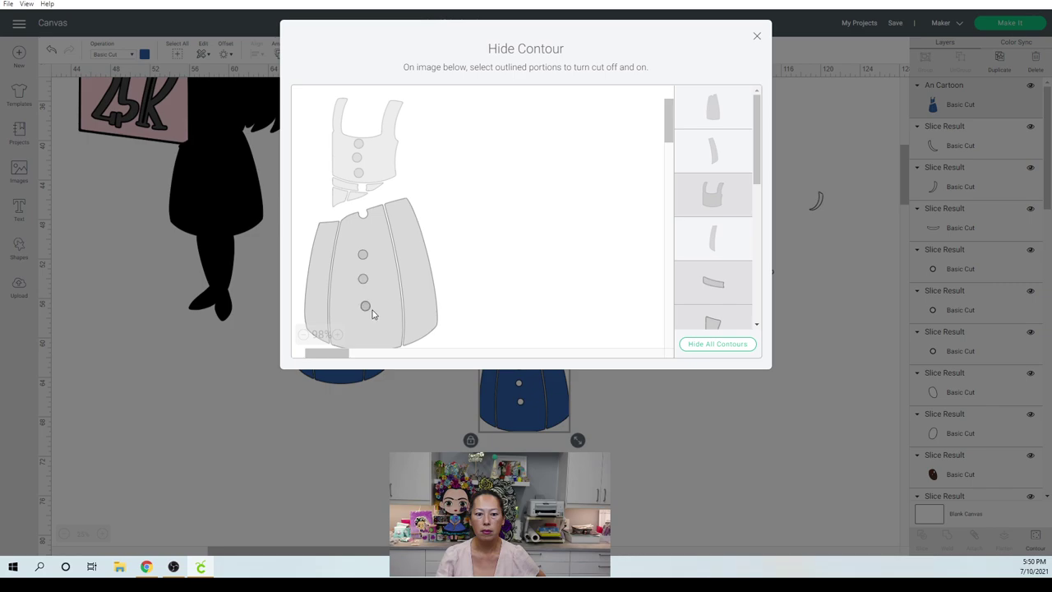
{"action": "left_click", "coordinate": [757, 39]}
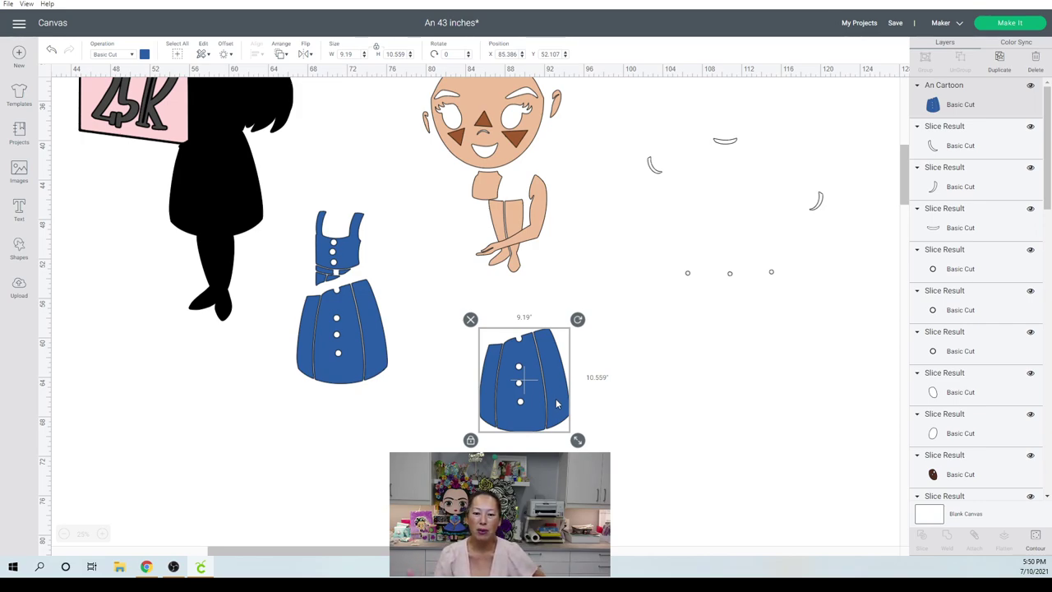
- Hide the skirt panel and skirt button contours of the original dress, and place the remaining bodice just above the separate skirt
{"action": "left_click", "coordinate": [334, 286]}
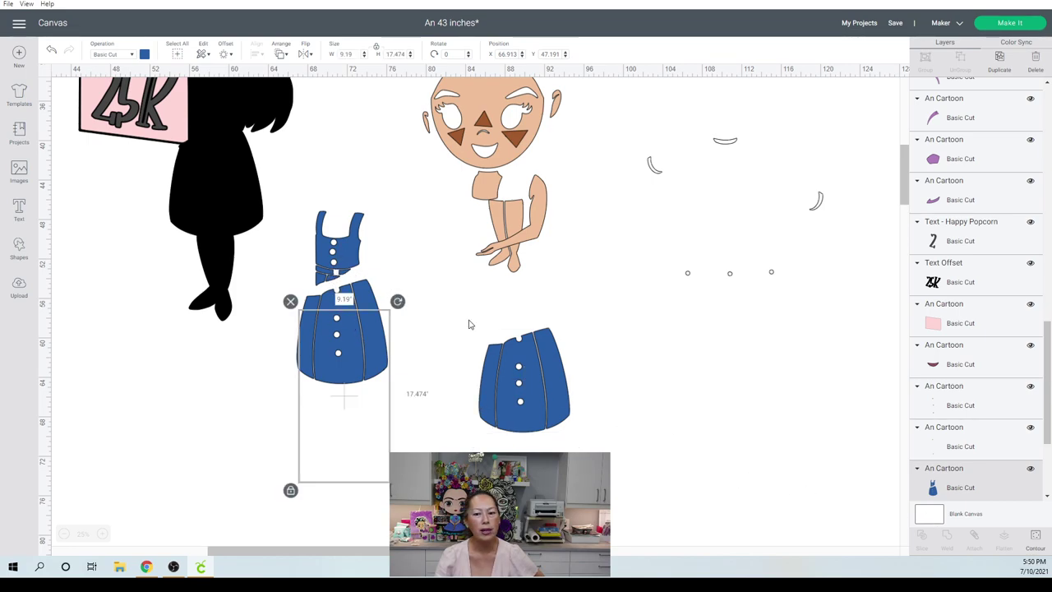
{"action": "left_click", "coordinate": [1035, 543]}
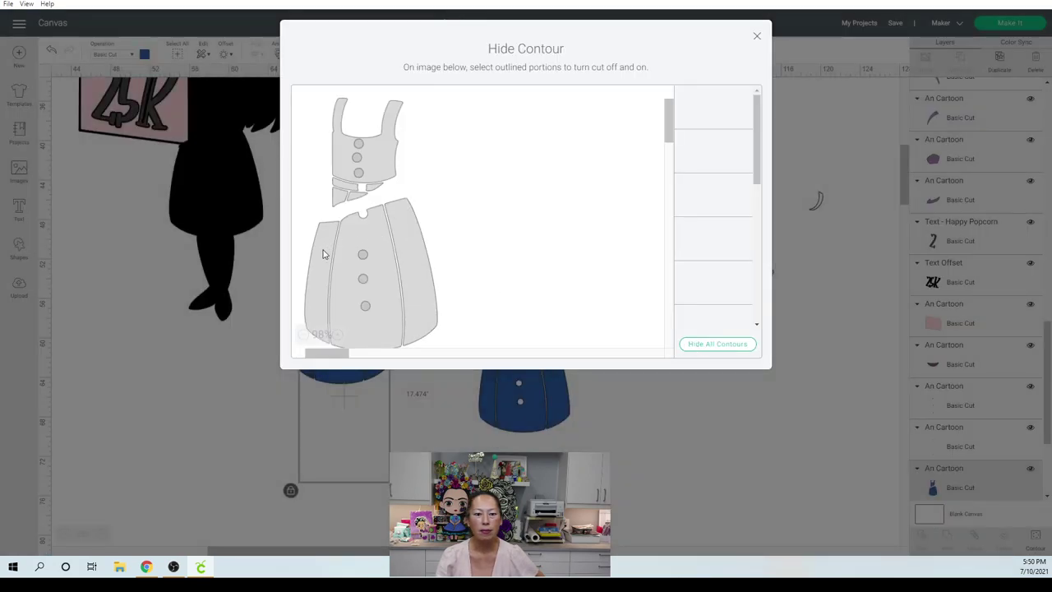
{"action": "left_click", "coordinate": [323, 253]}
{"action": "left_click", "coordinate": [403, 239]}
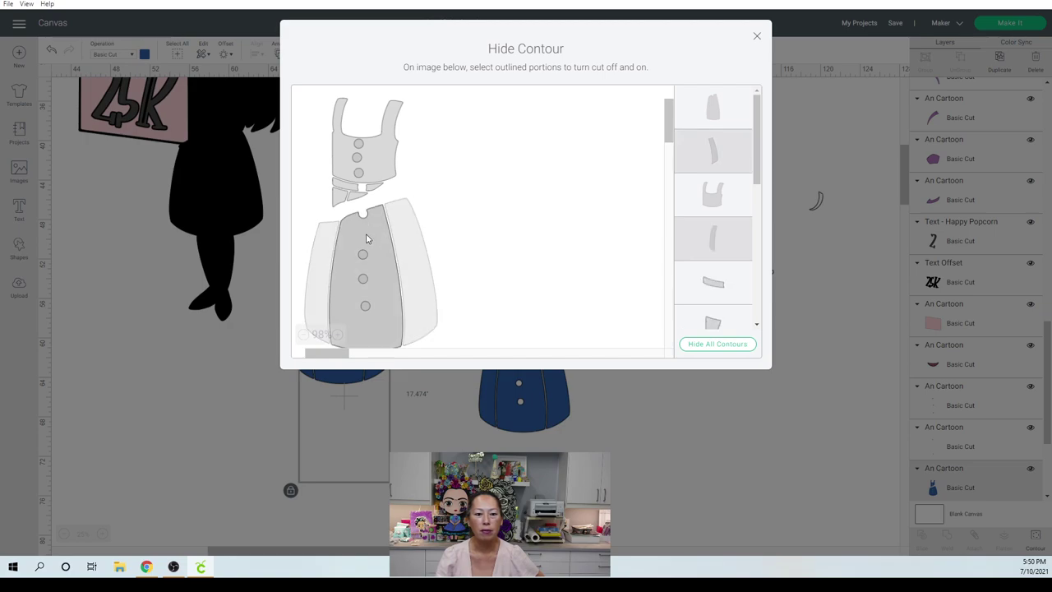
{"action": "left_click", "coordinate": [362, 253]}
{"action": "left_click", "coordinate": [365, 291]}
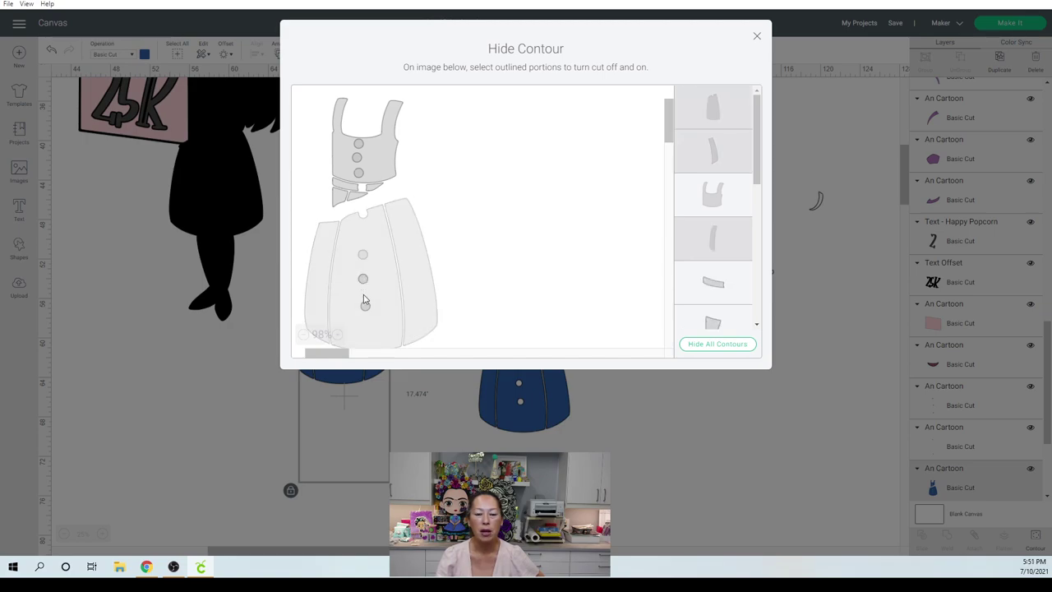
{"action": "left_click", "coordinate": [757, 39]}
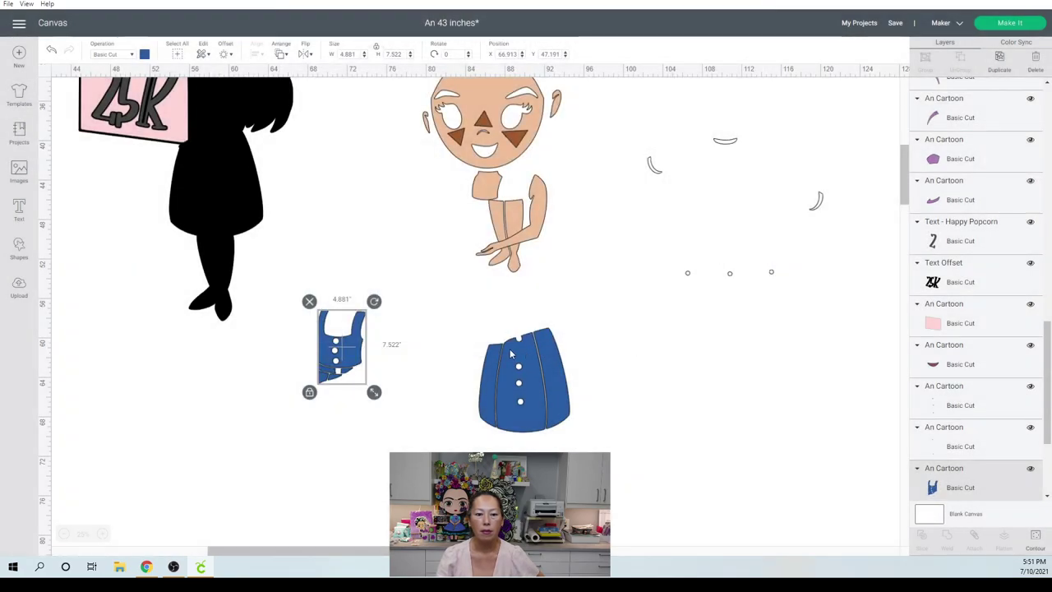
{"action": "left_click_drag", "start_coordinate": [357, 352], "coordinate": [417, 324]}
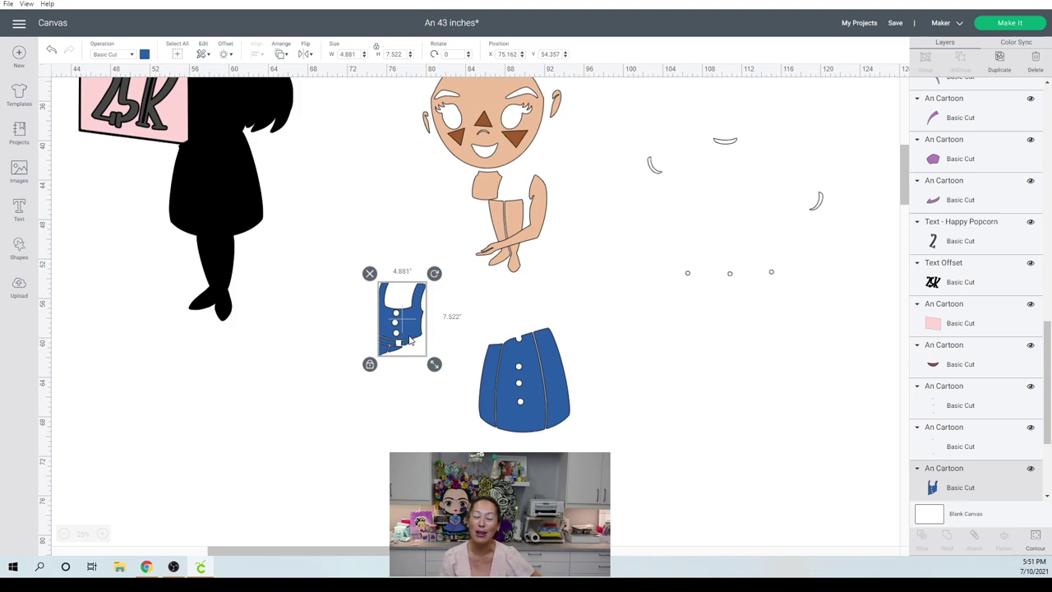
{"action": "left_click_drag", "start_coordinate": [409, 332], "coordinate": [525, 313]}
- Move the 25K text and its black offset off the sign beside the hair, and shift the pink sign panel slightly right
{"action": "scroll", "coordinate": [338, 322], "scroll_direction": "up", "scroll_amount": 5}
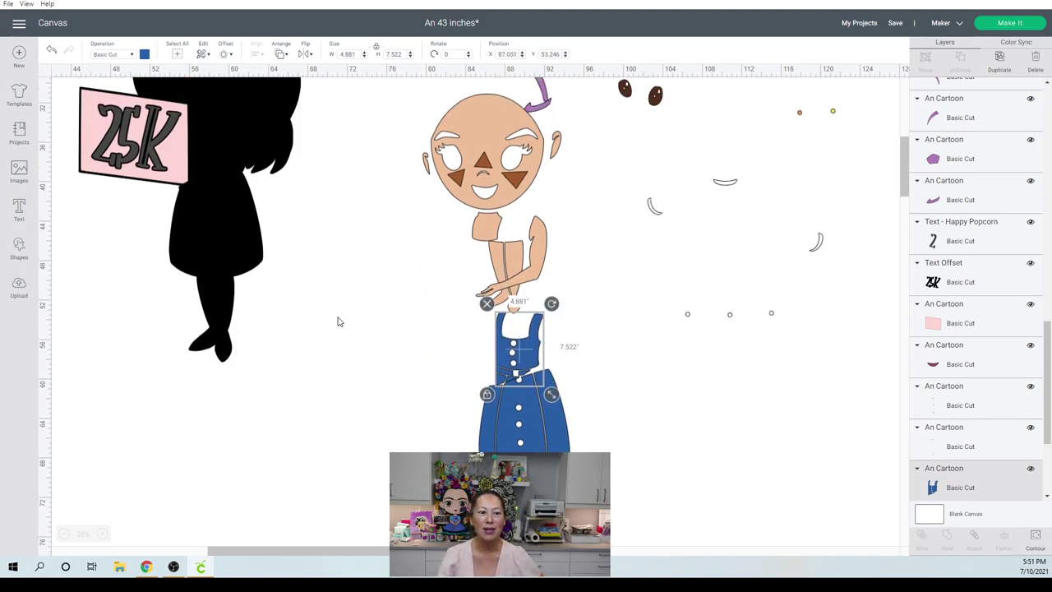
{"action": "scroll", "coordinate": [340, 328], "scroll_direction": "up", "scroll_amount": 2}
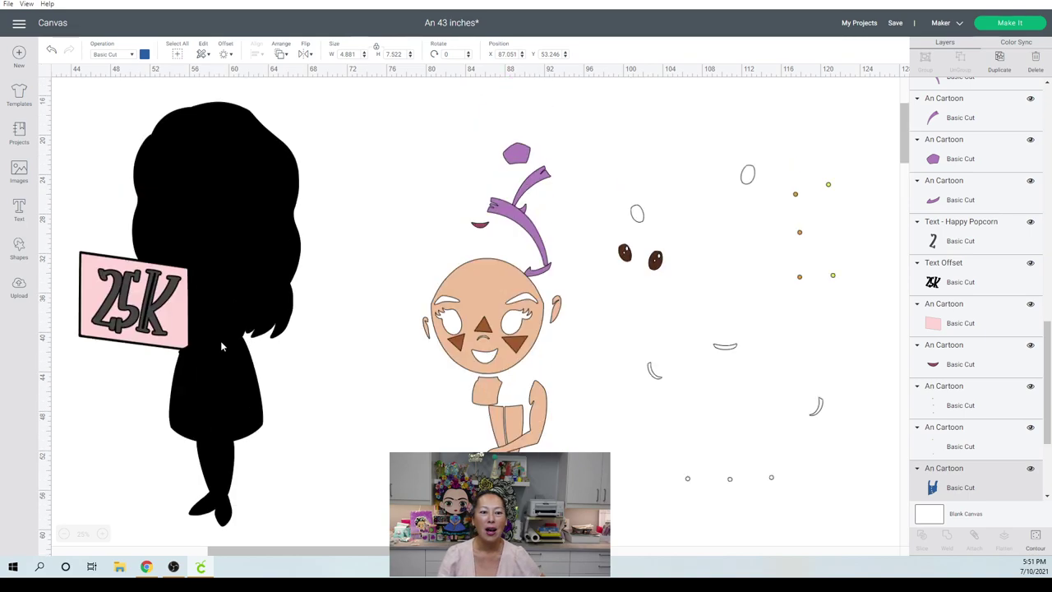
{"action": "left_click", "coordinate": [173, 329]}
{"action": "left_click_drag", "start_coordinate": [172, 329], "coordinate": [400, 242]}
{"action": "left_click_drag", "start_coordinate": [175, 287], "coordinate": [418, 180]}
{"action": "left_click", "coordinate": [140, 297]}
{"action": "left_click_drag", "start_coordinate": [139, 296], "coordinate": [141, 296]}
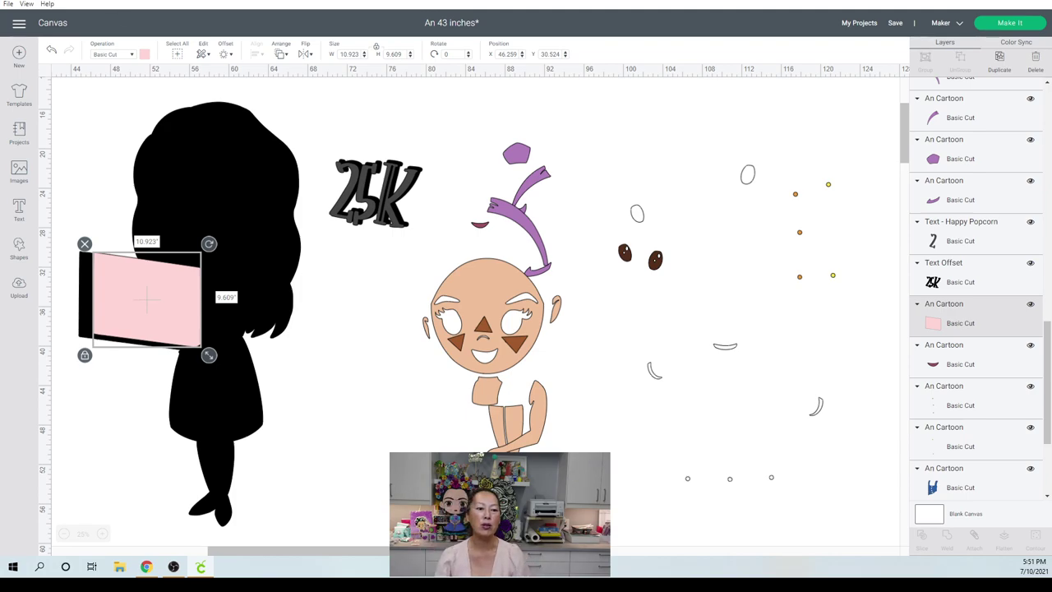
- Recolour the pink sign panel white
{"action": "left_click", "coordinate": [145, 54]}
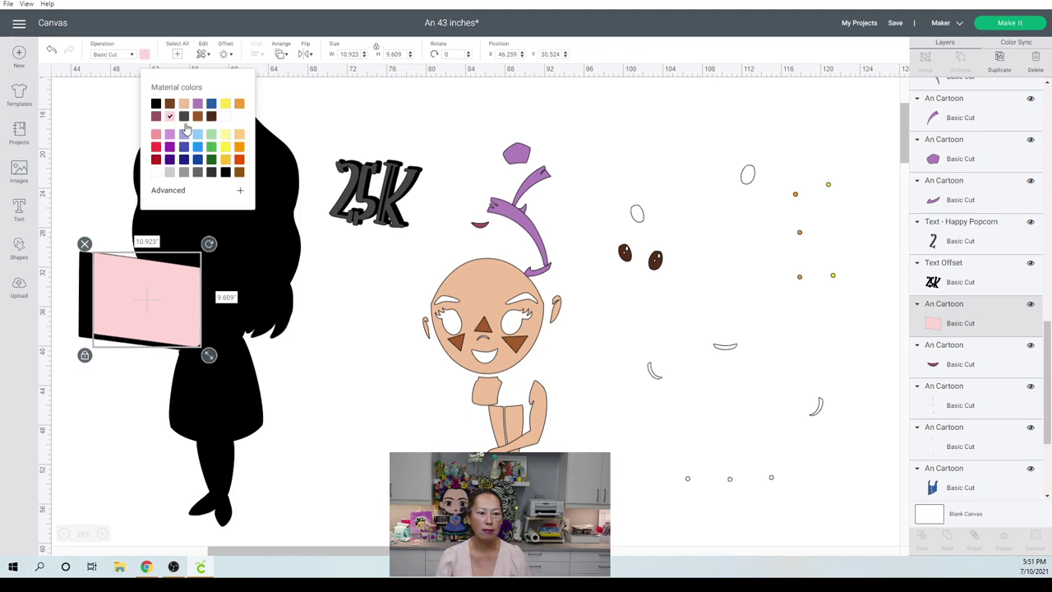
{"action": "left_click", "coordinate": [226, 132]}
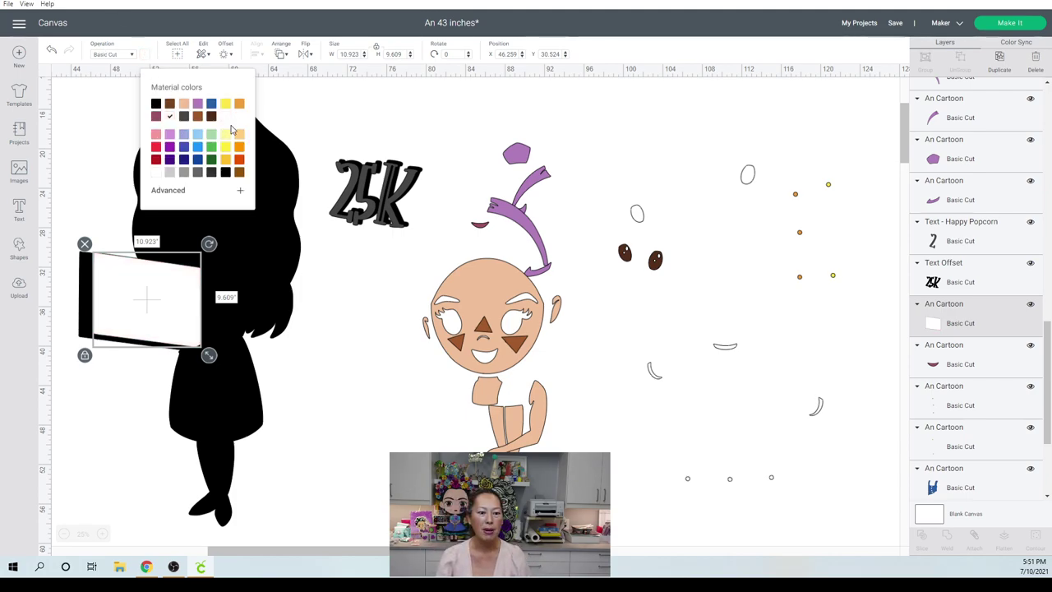
{"action": "left_click", "coordinate": [368, 205]}
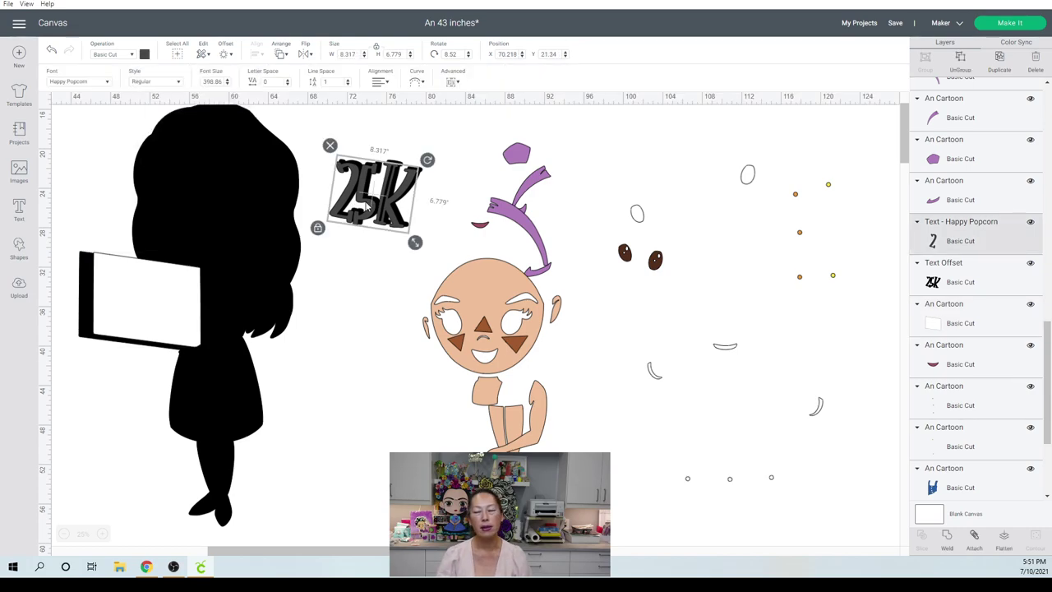
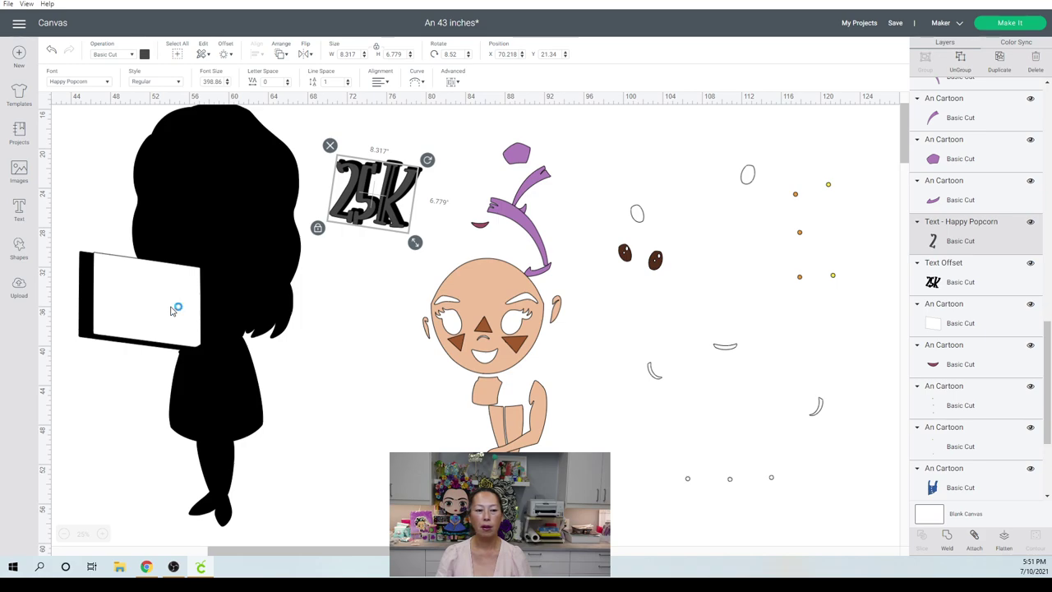
- Recolour the sign panel with the same purple as the hair tie pieces
{"action": "left_click", "coordinate": [173, 310]}
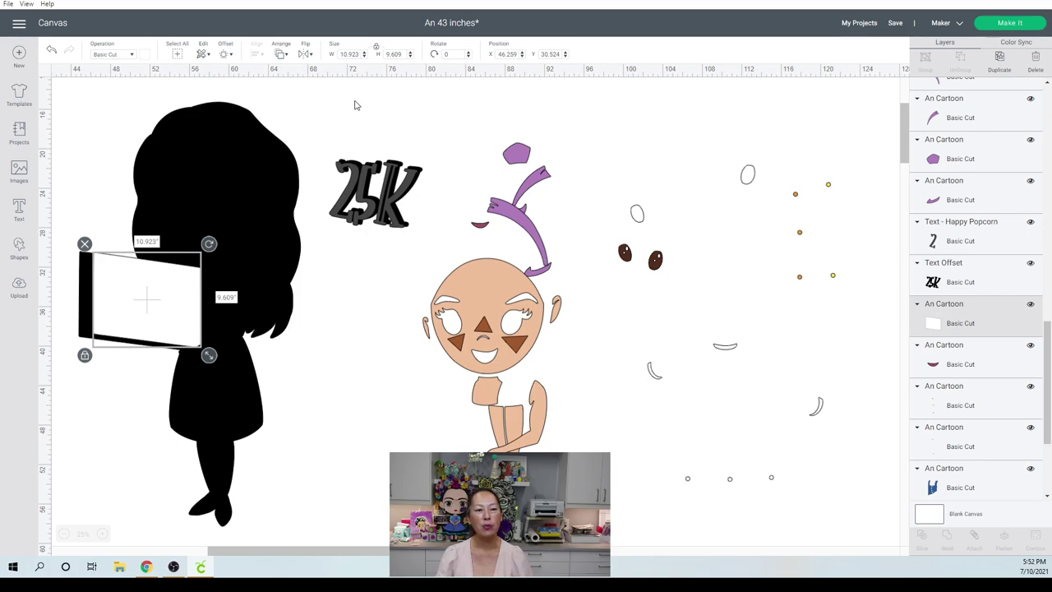
{"action": "left_click", "coordinate": [144, 54]}
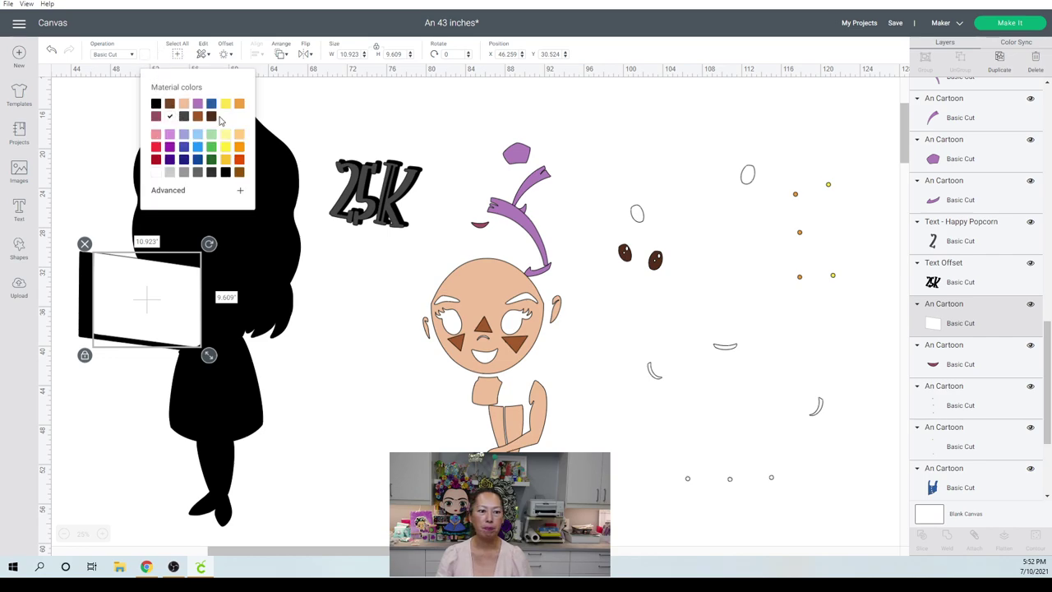
{"action": "left_click", "coordinate": [197, 104]}
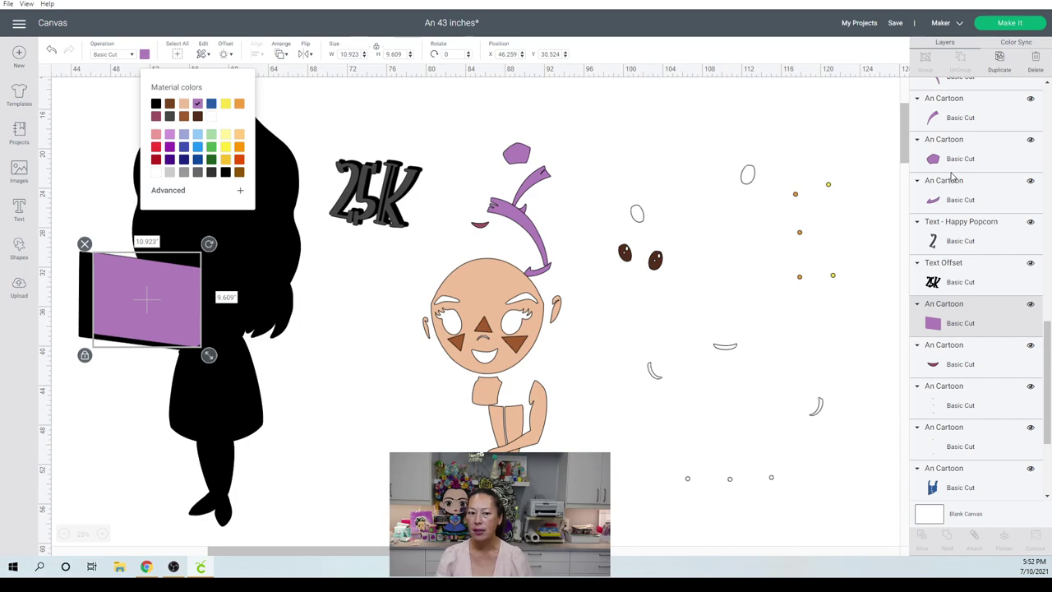
- Recolour the black offset behind the 25K text white
{"action": "scroll", "coordinate": [950, 175], "scroll_direction": "up", "scroll_amount": 5}
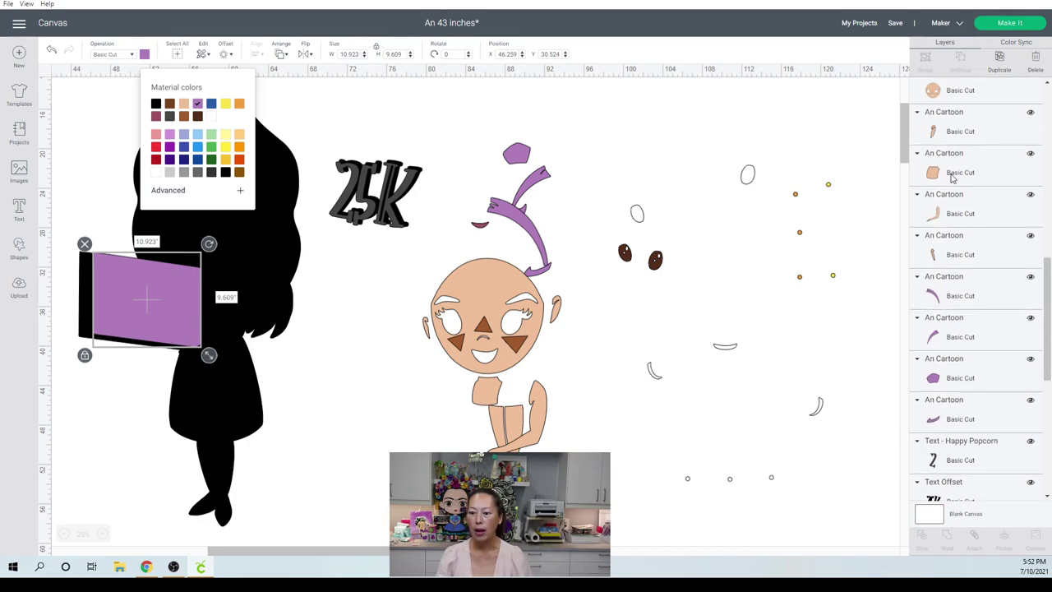
{"action": "scroll", "coordinate": [950, 177], "scroll_direction": "down", "scroll_amount": 5}
{"action": "left_click", "coordinate": [956, 283]}
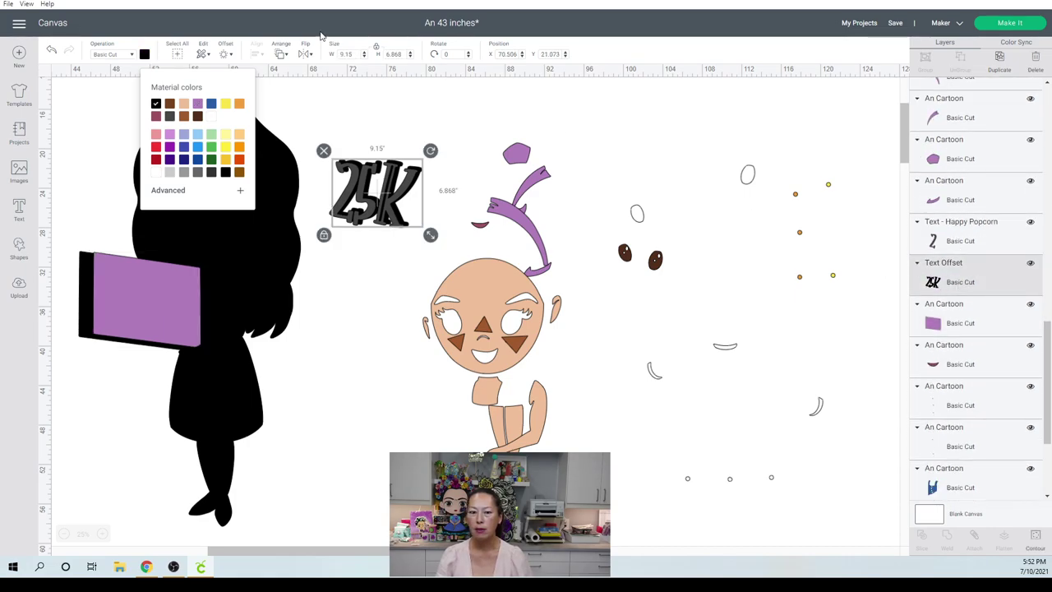
{"action": "left_click", "coordinate": [210, 120]}
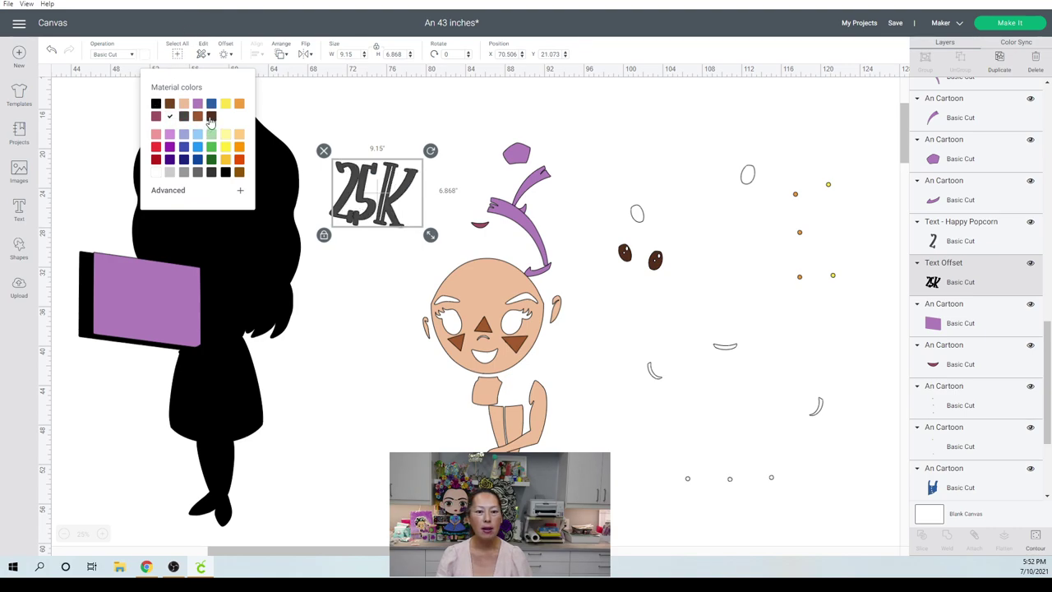
- Ungroup the 25K text into separate characters and recolour the 2 yellow
{"action": "left_click", "coordinate": [398, 203]}
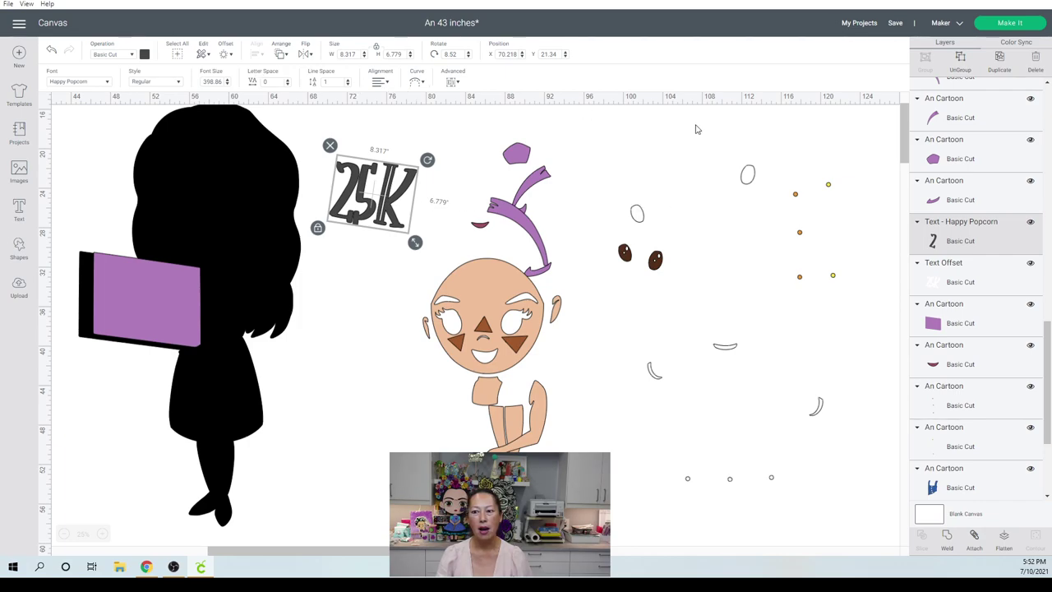
{"action": "scroll", "coordinate": [857, 190], "scroll_direction": "up", "scroll_amount": 1}
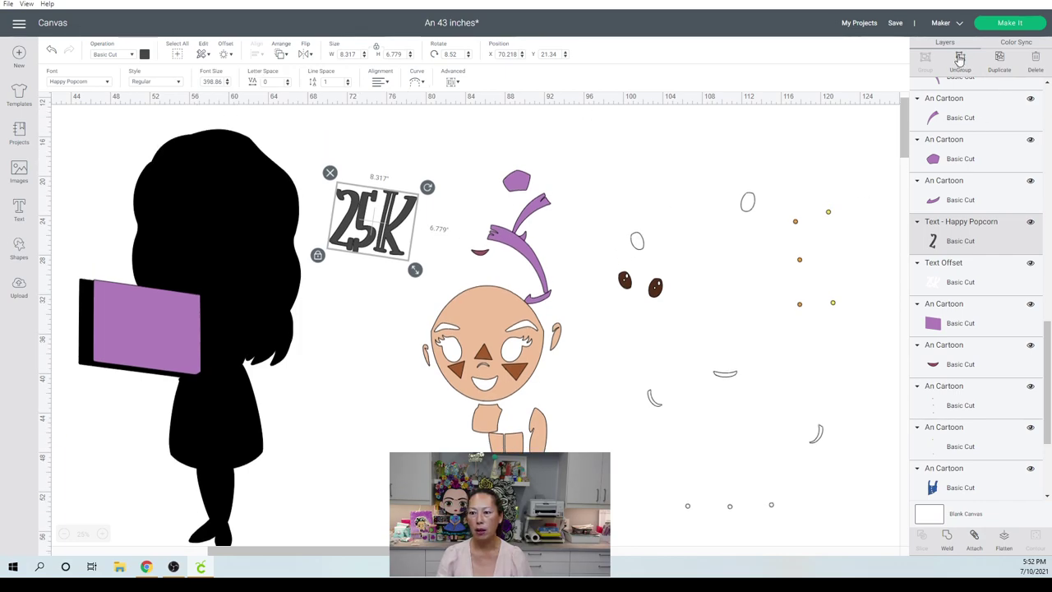
{"action": "left_click", "coordinate": [359, 200]}
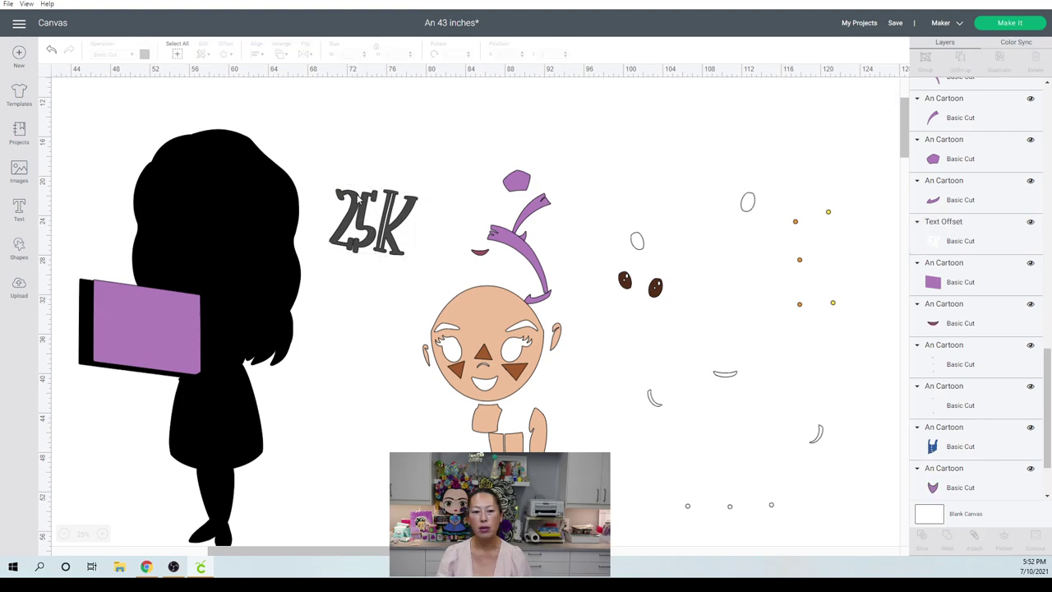
{"action": "left_click", "coordinate": [359, 199]}
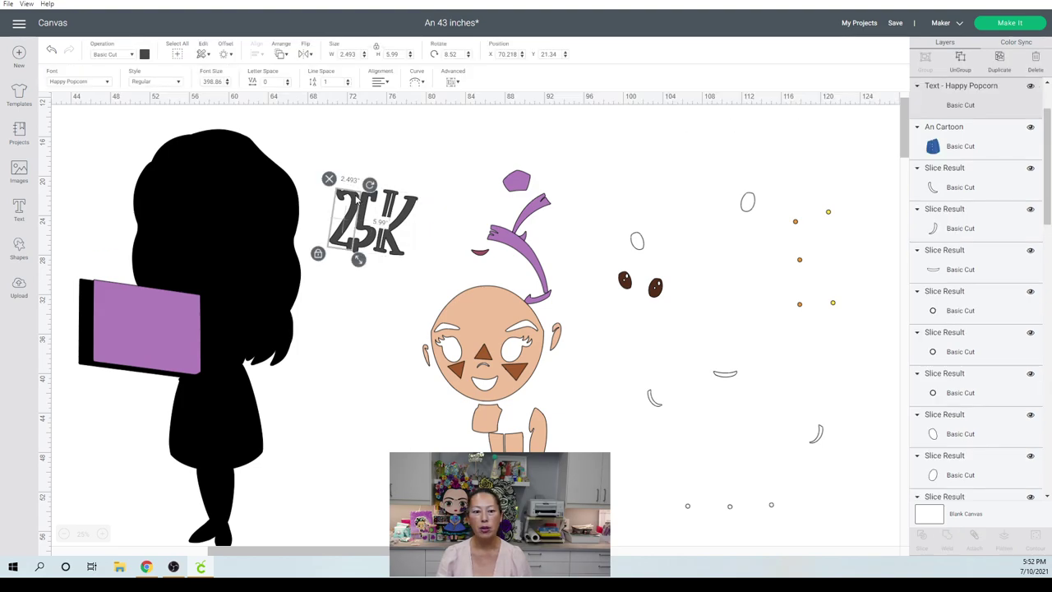
{"action": "left_click", "coordinate": [144, 55]}
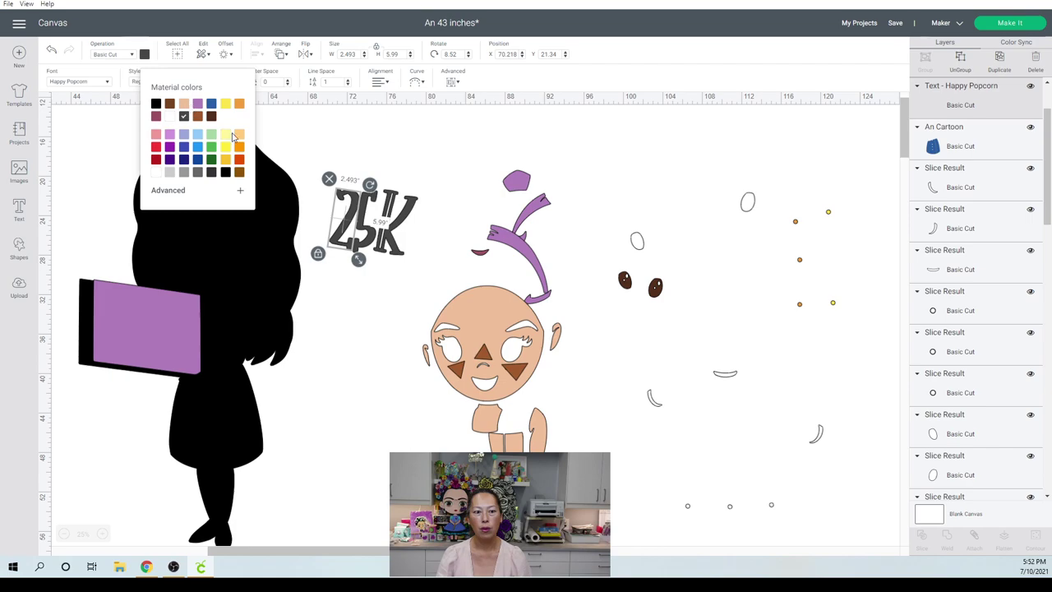
- Recolour the 5 of the 25K text with the same orange as the dots
{"action": "left_click", "coordinate": [365, 202]}
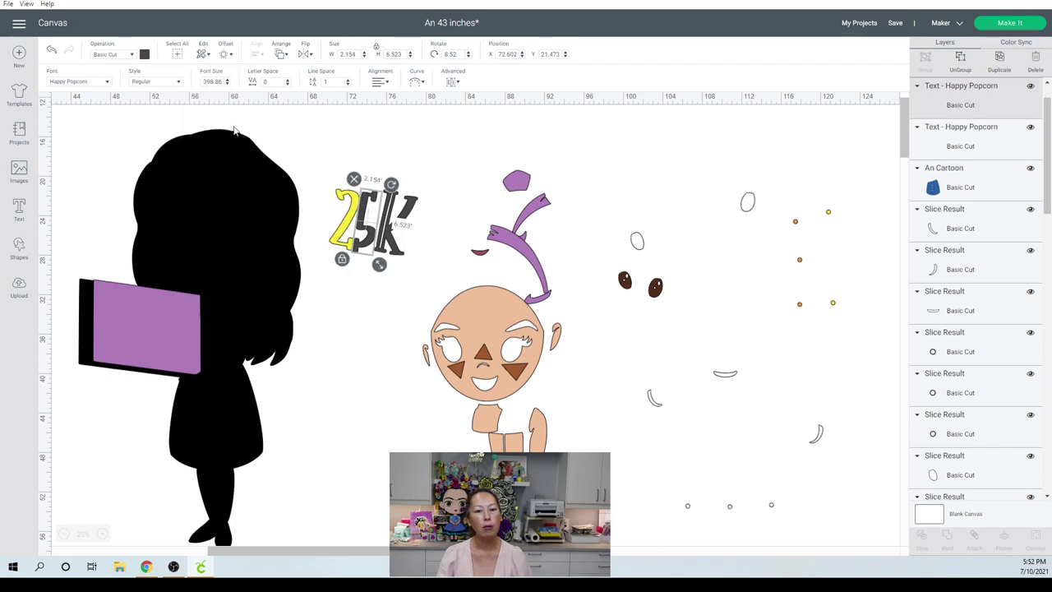
{"action": "left_click", "coordinate": [145, 55]}
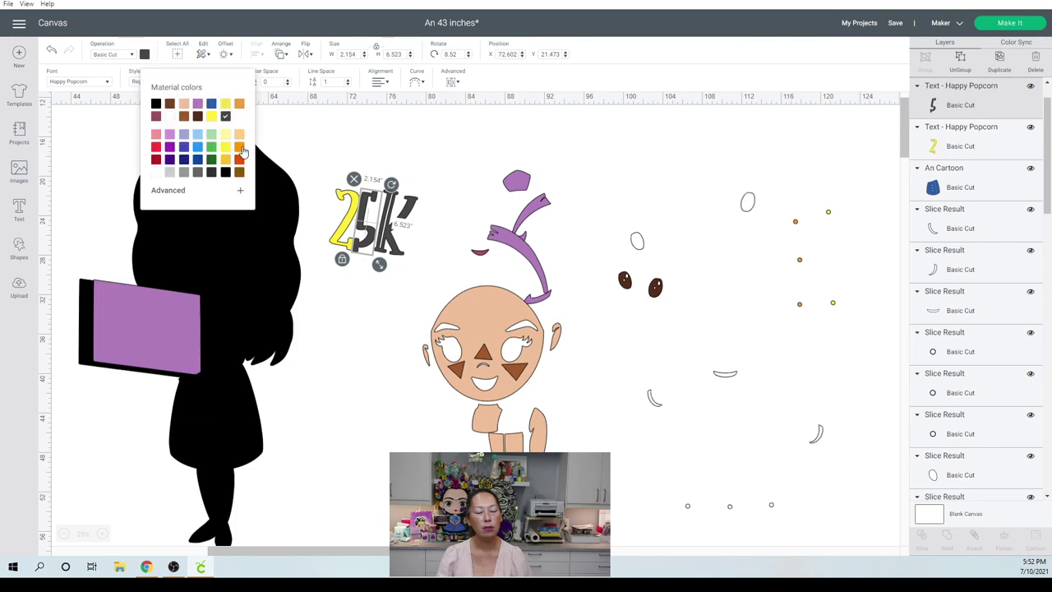
{"action": "left_click", "coordinate": [238, 105]}
- Recolour the K of the 25K text red
{"action": "left_click", "coordinate": [415, 205]}
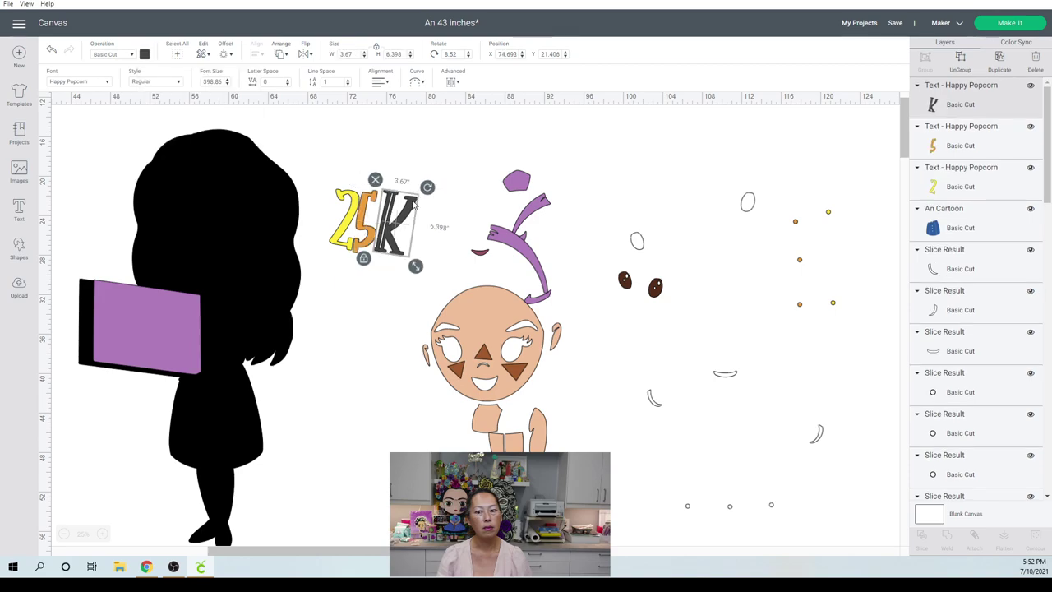
{"action": "left_click", "coordinate": [144, 55]}
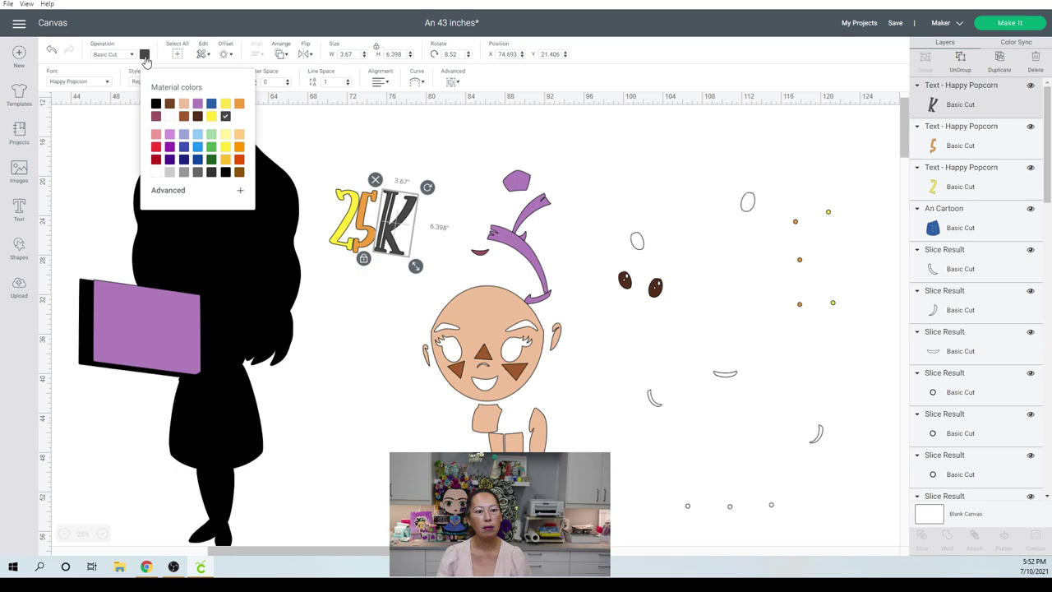
{"action": "left_click", "coordinate": [156, 148]}
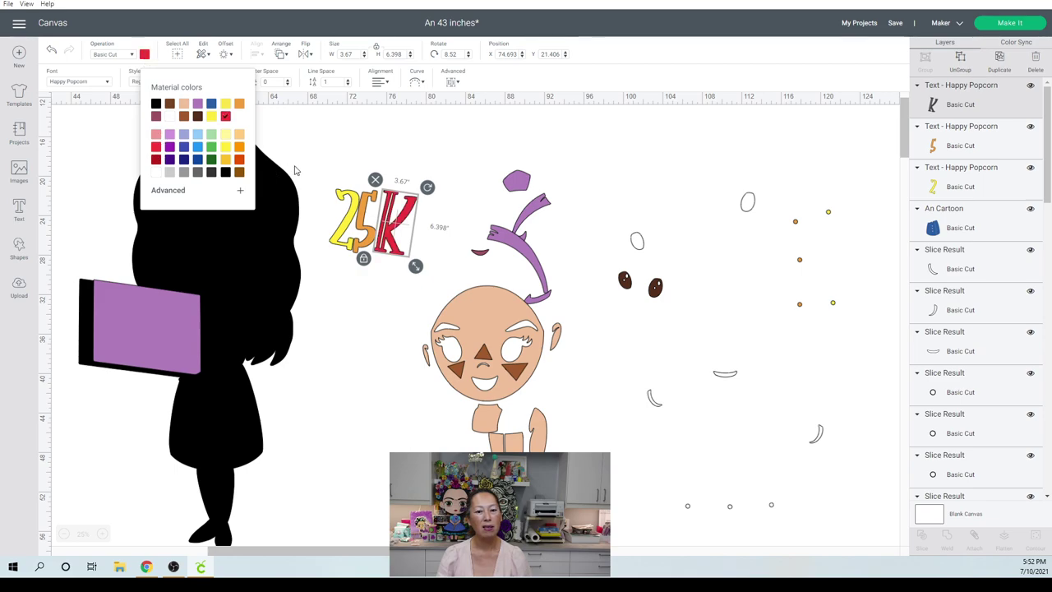
{"action": "left_click", "coordinate": [444, 174]}
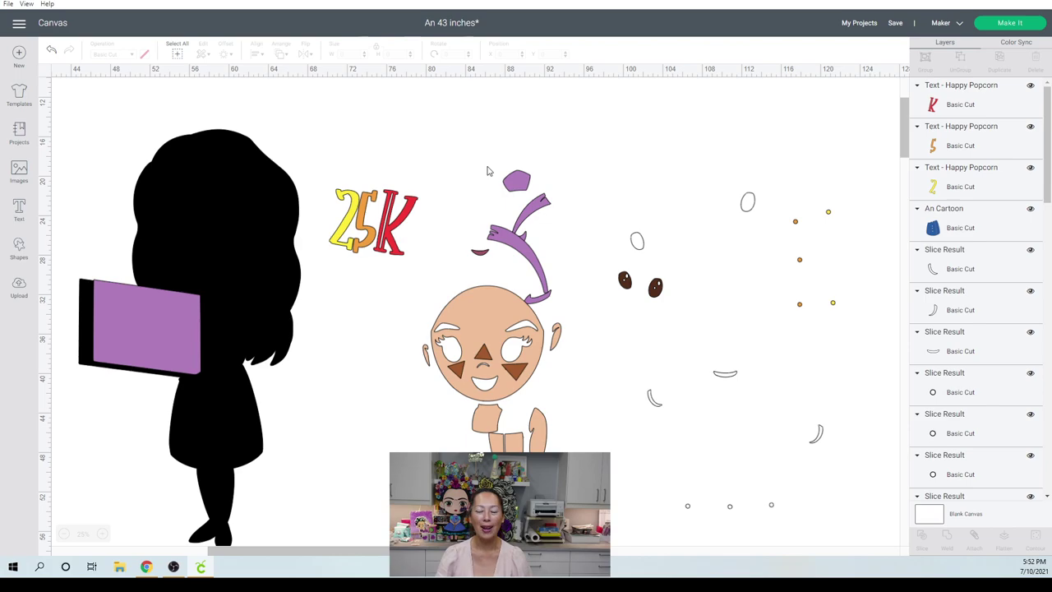
- Move the column of orange dots next to the white oval and place the purple sign panel behind the 25K text
{"action": "scroll", "coordinate": [491, 177], "scroll_direction": "down", "scroll_amount": 1}
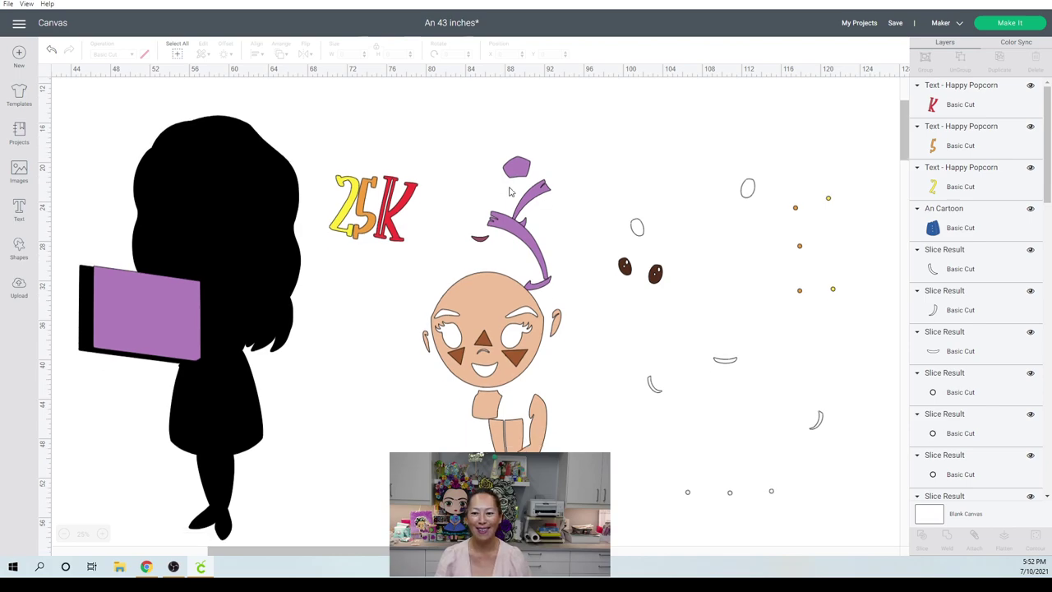
{"action": "left_click", "coordinate": [797, 212]}
{"action": "left_click_drag", "start_coordinate": [797, 212], "coordinate": [769, 207]}
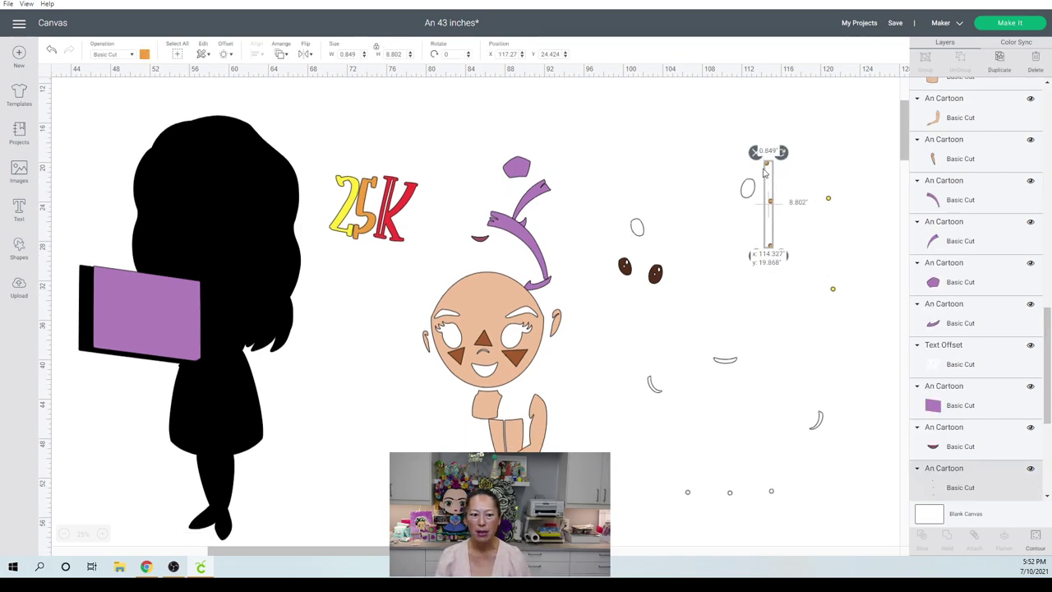
{"action": "left_click_drag", "start_coordinate": [136, 327], "coordinate": [370, 217]}
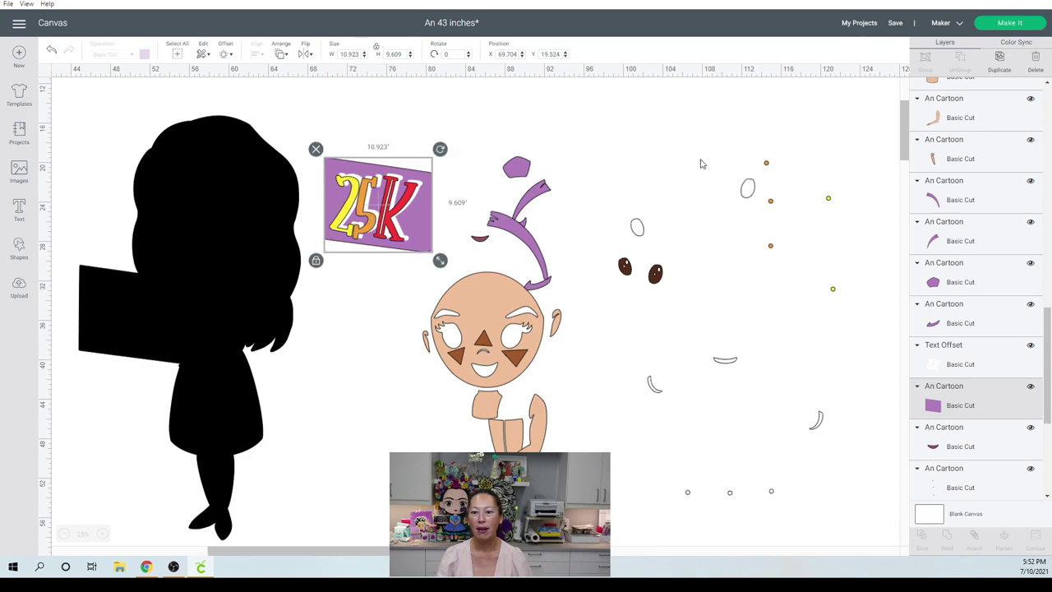
{"action": "left_click", "coordinate": [768, 164]}
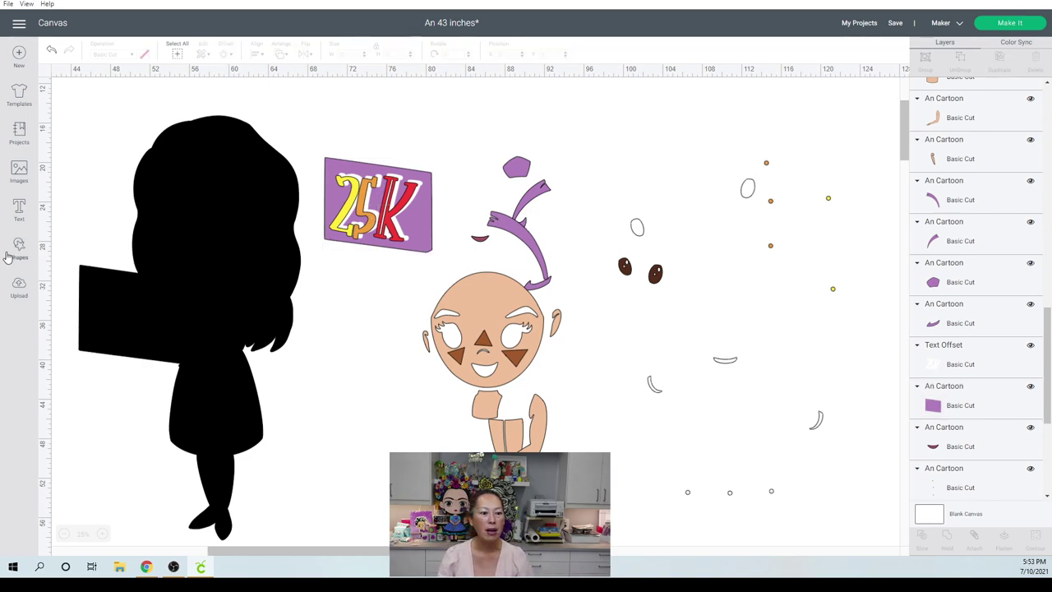
- Insert a square, position it over the lower yellow dot only, and slice the yellow dots with it
{"action": "left_click", "coordinate": [72, 172]}
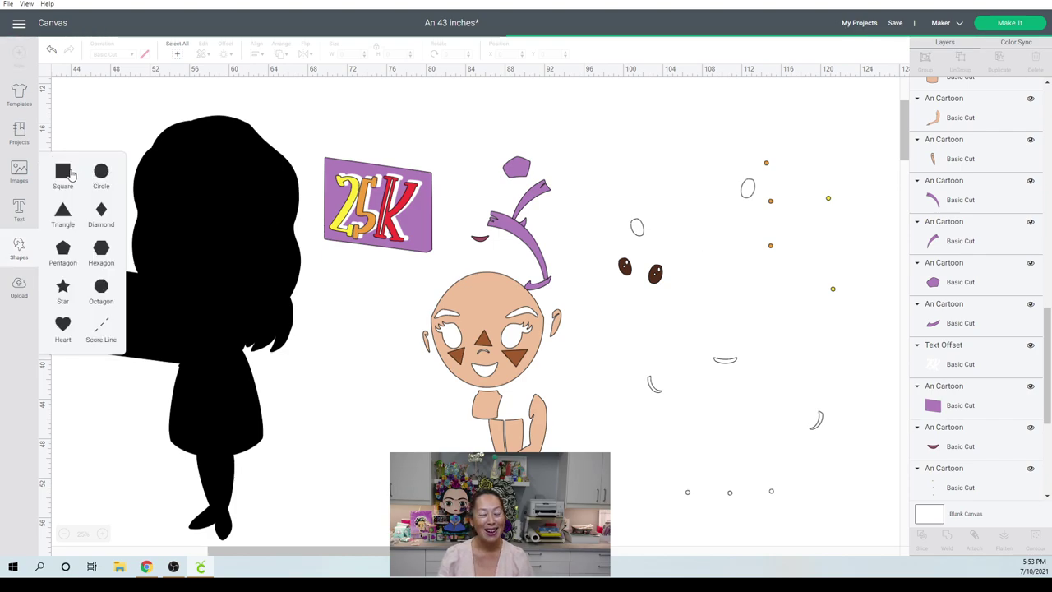
{"action": "left_click_drag", "start_coordinate": [425, 174], "coordinate": [762, 345]}
{"action": "left_click_drag", "start_coordinate": [692, 263], "coordinate": [848, 297]}
{"action": "left_click_drag", "start_coordinate": [823, 167], "coordinate": [856, 297]}
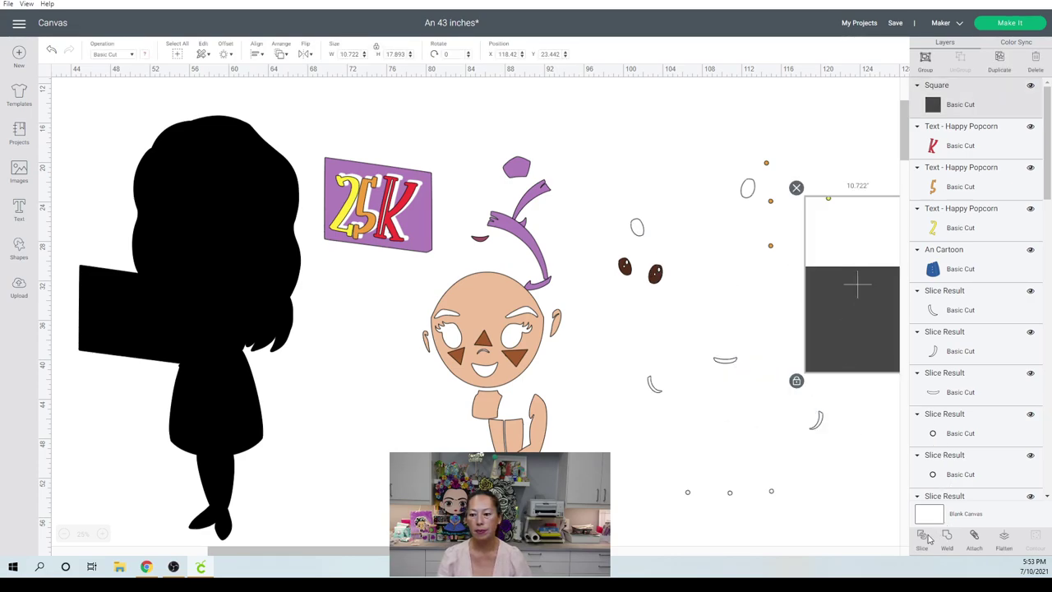
{"action": "left_click", "coordinate": [795, 236]}
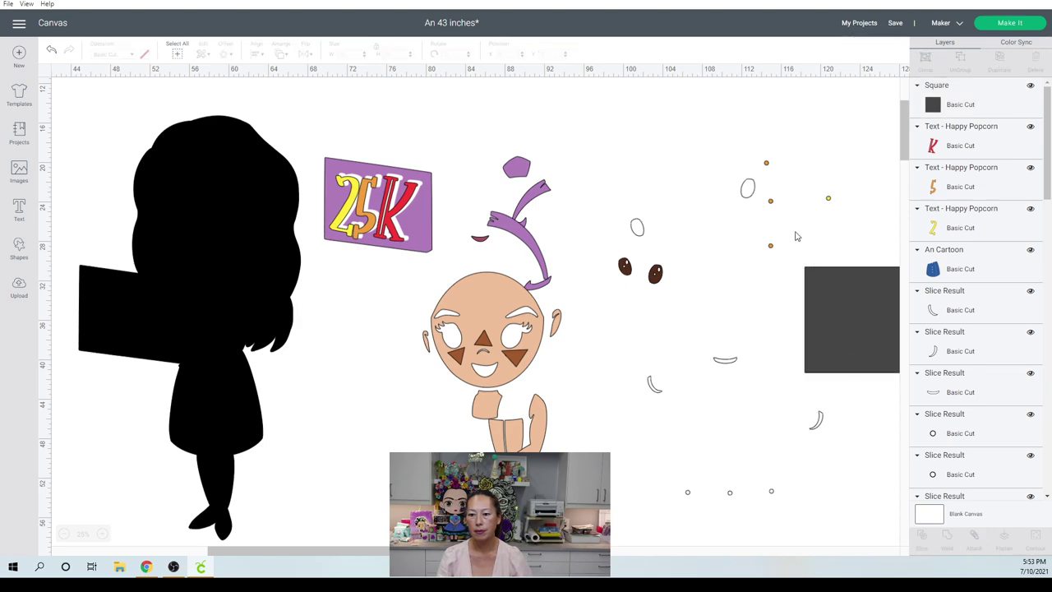
- Try to move the yellow dots up and off the square
{"action": "left_click", "coordinate": [828, 199]}
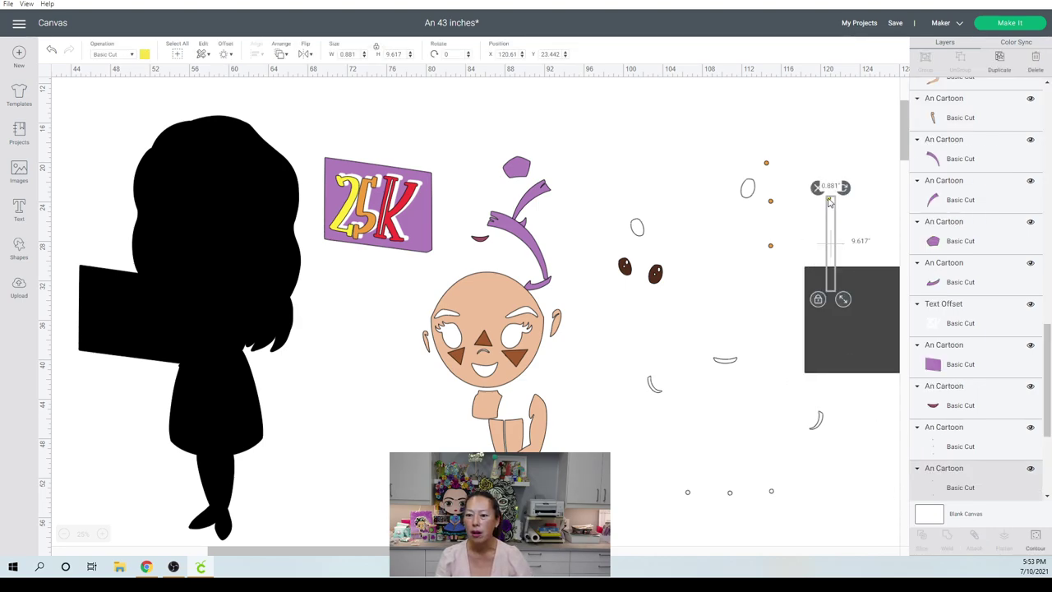
{"action": "left_click_drag", "start_coordinate": [830, 202], "coordinate": [822, 158]}
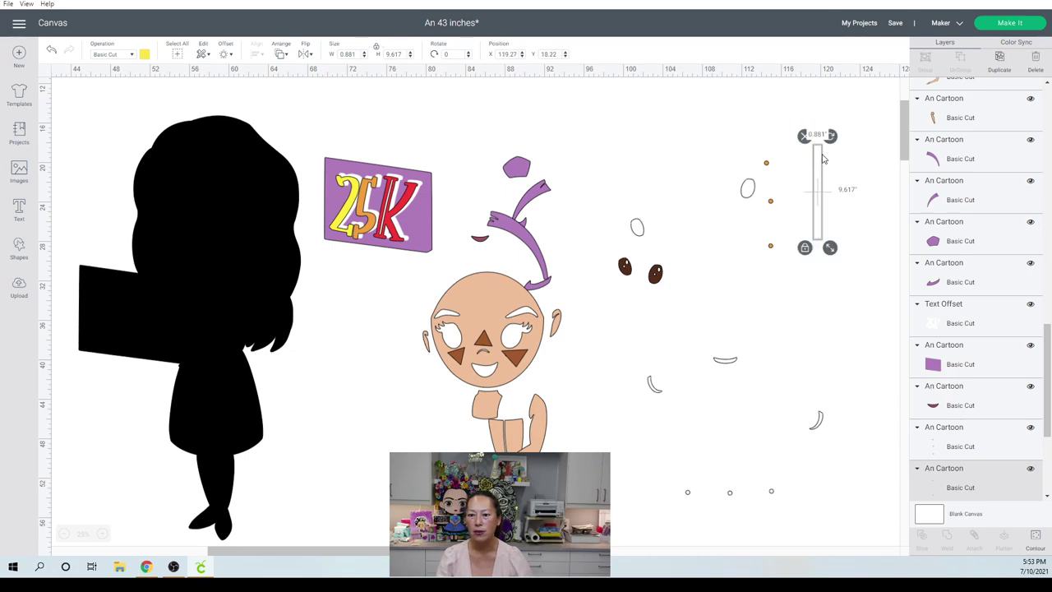
{"action": "key", "text": "ctrl+z"}
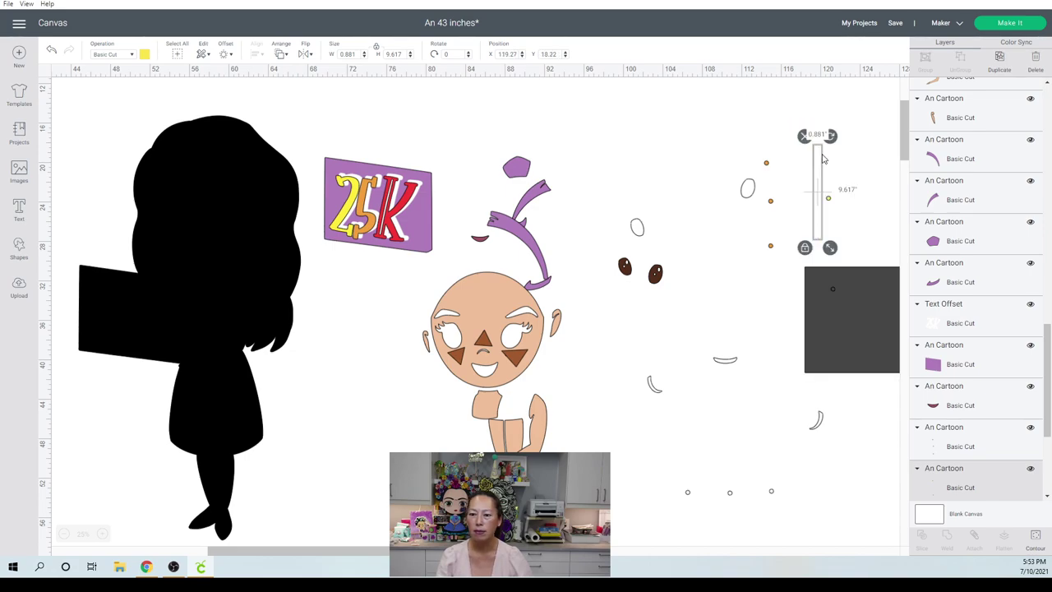
- Move the sliced square down off the yellow dots and delete the leftover dark dot cut from it
{"action": "left_click", "coordinate": [829, 200]}
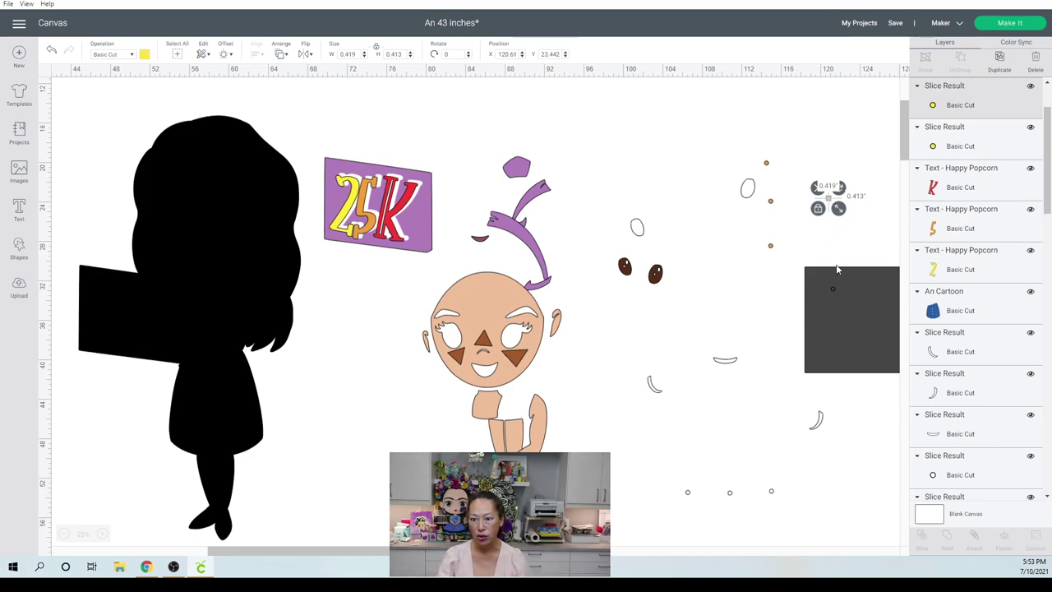
{"action": "left_click_drag", "start_coordinate": [836, 285], "coordinate": [822, 357]}
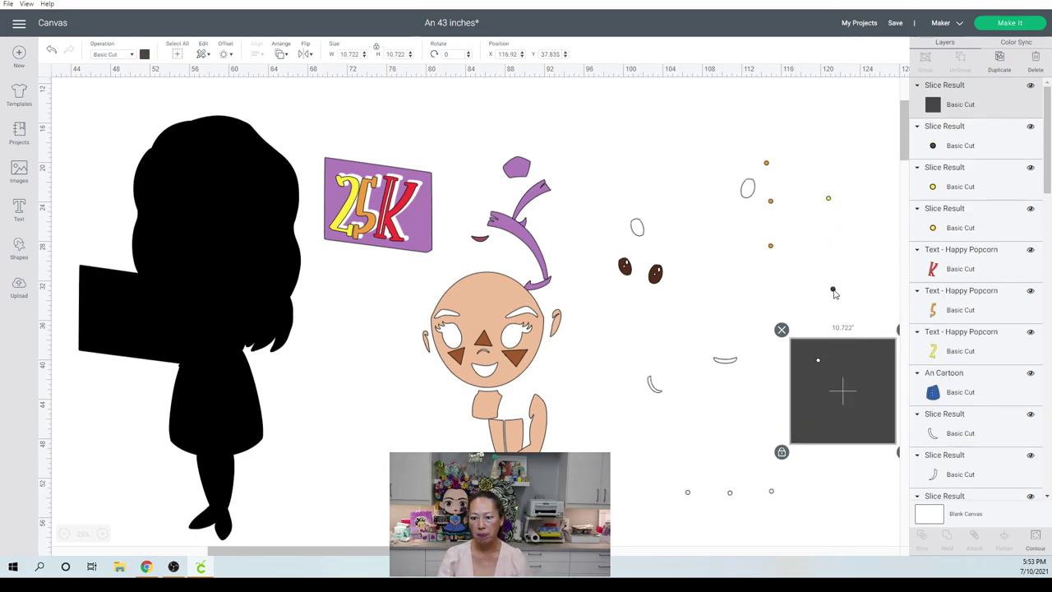
{"action": "left_click_drag", "start_coordinate": [832, 289], "coordinate": [787, 285]}
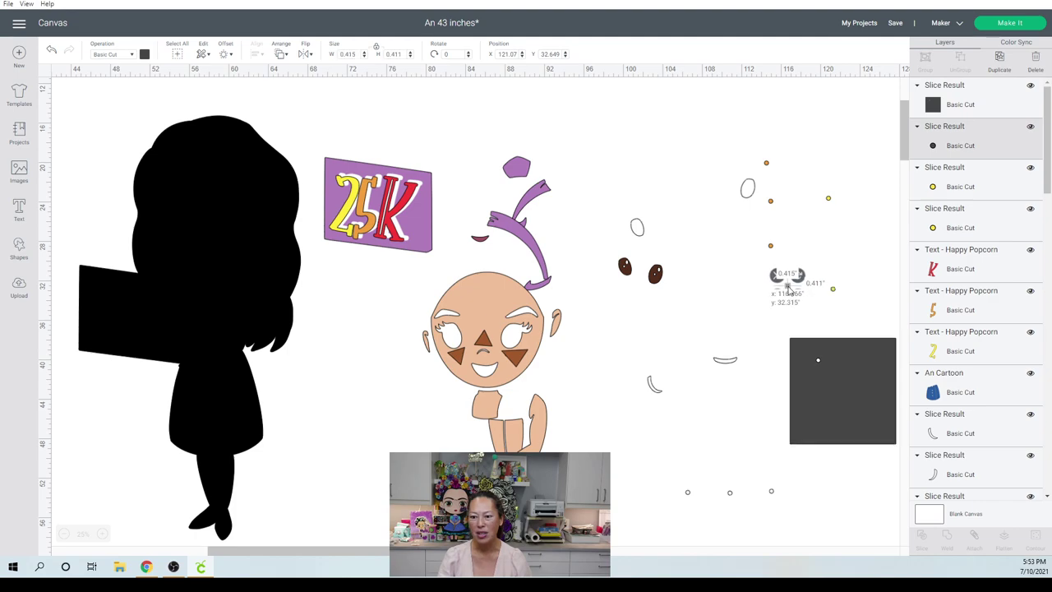
{"action": "left_click", "coordinate": [828, 198]}
{"action": "left_click", "coordinate": [787, 286]}
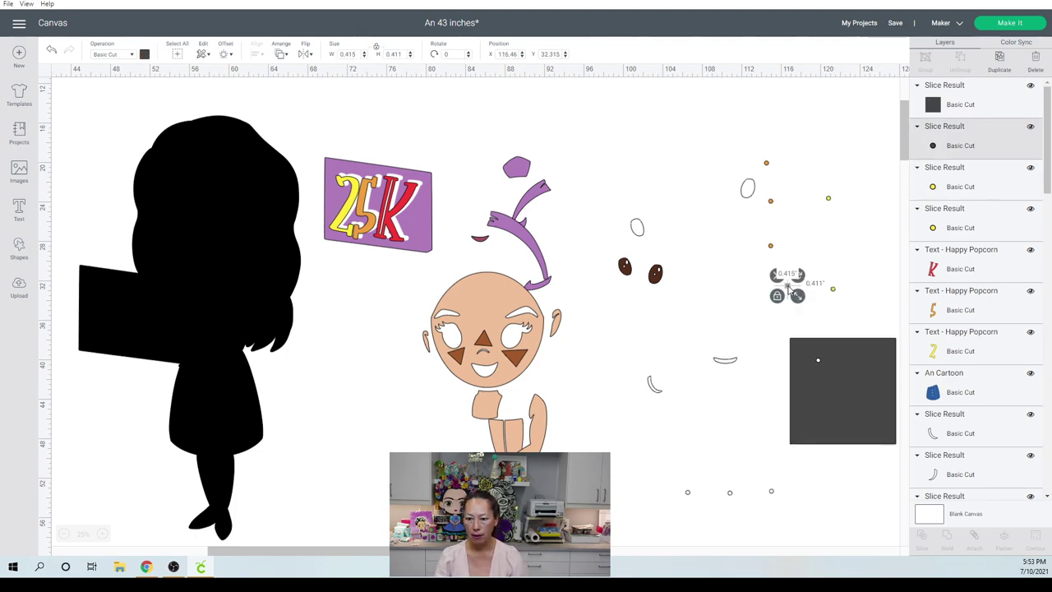
- Move the orange dots so only the lowest overlaps the square's upper-left corner, and slice them with the square
{"action": "left_click", "coordinate": [770, 245]}
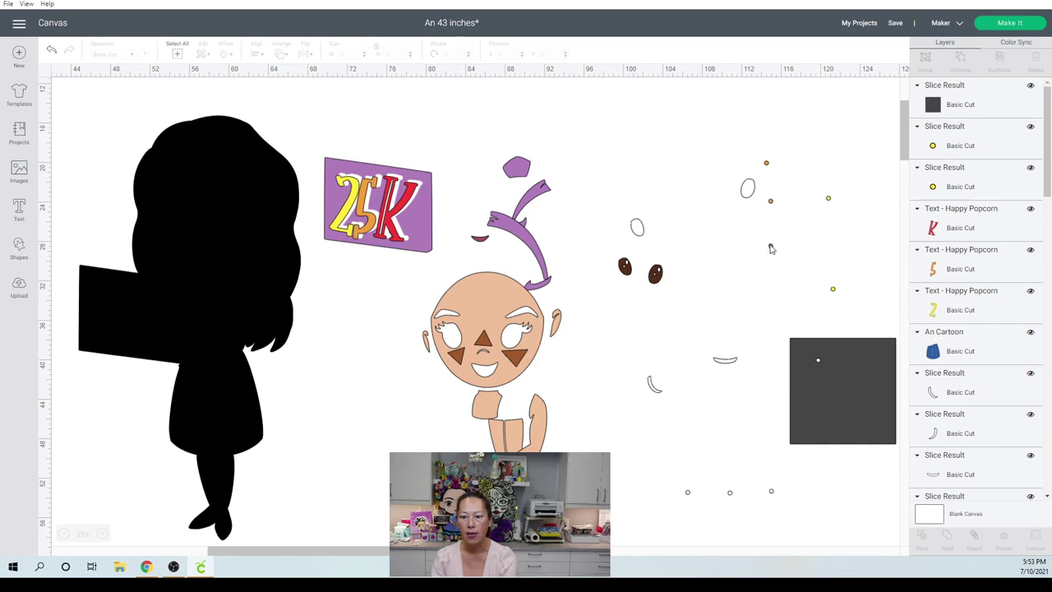
{"action": "left_click_drag", "start_coordinate": [770, 245], "coordinate": [775, 335]}
{"action": "left_click", "coordinate": [771, 342]}
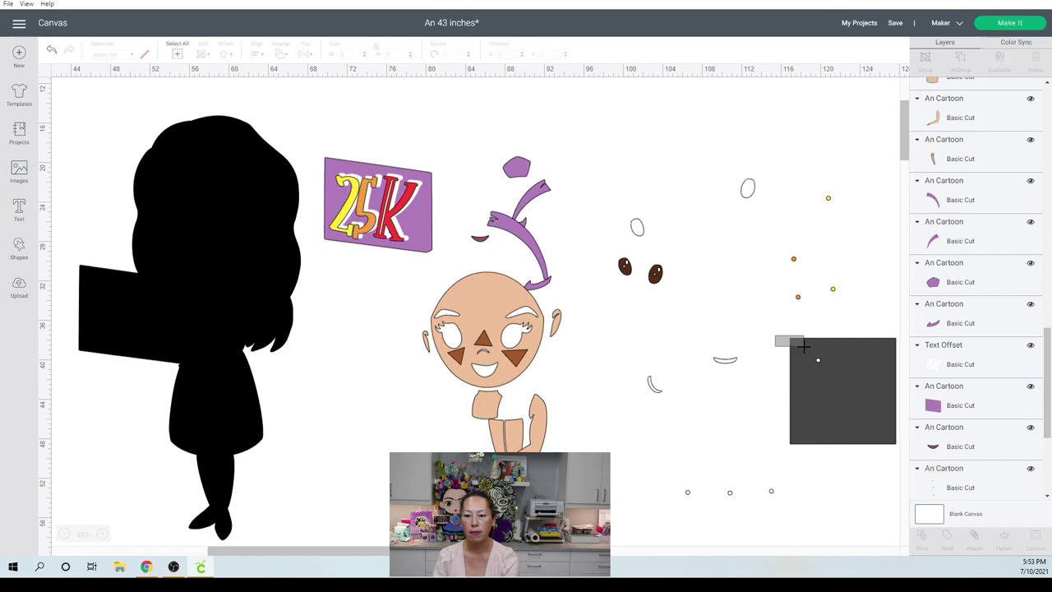
{"action": "left_click", "coordinate": [922, 536]}
{"action": "left_click", "coordinate": [842, 353]}
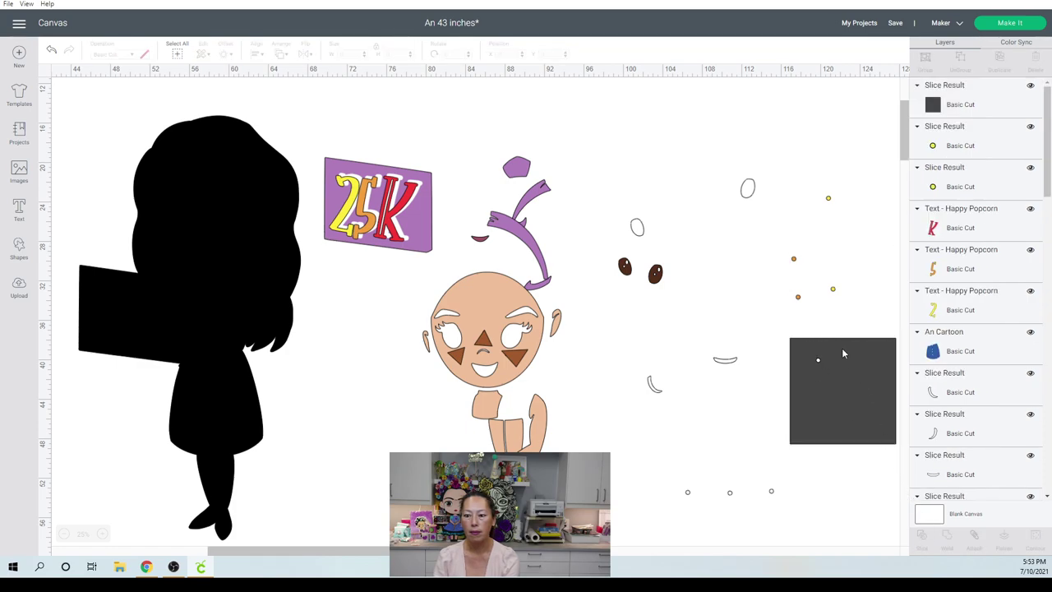
- Try to move the column of orange dots over to the right beside the yellow dot
{"action": "left_click", "coordinate": [797, 298]}
{"action": "left_click_drag", "start_coordinate": [829, 342], "coordinate": [846, 318]}
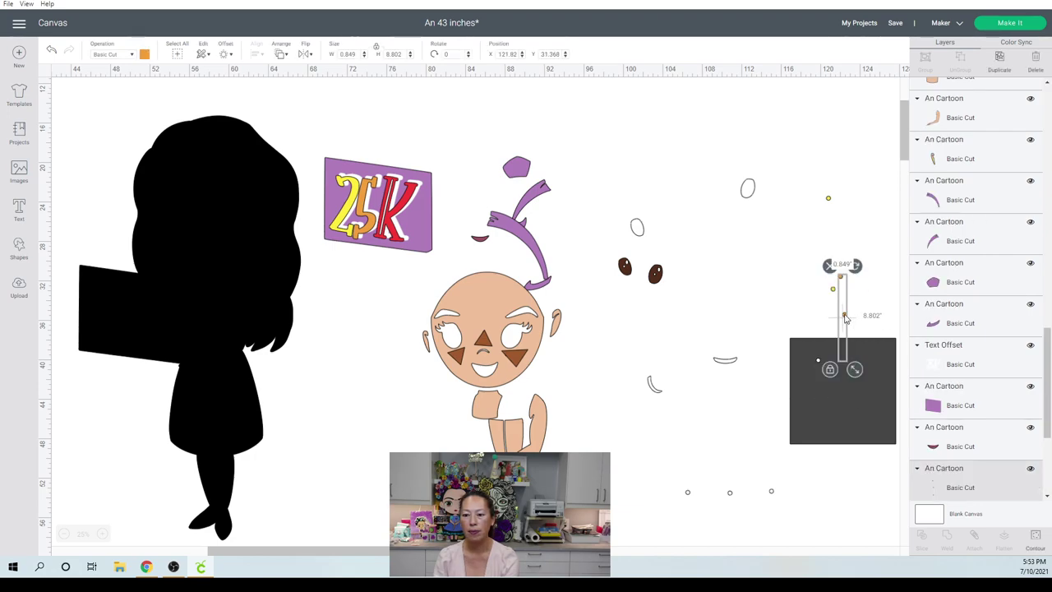
{"action": "left_click", "coordinate": [809, 306]}
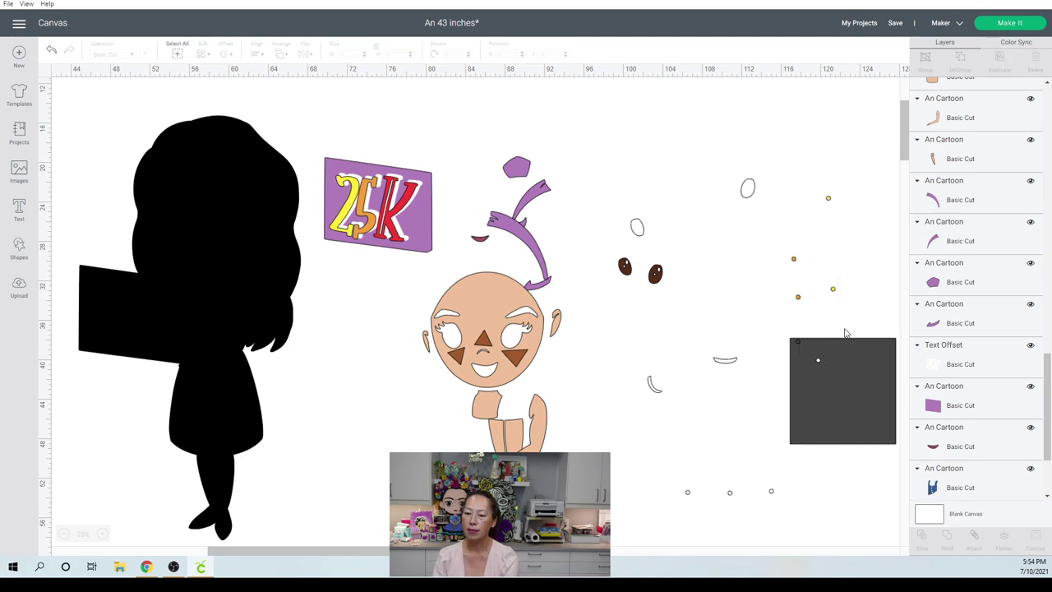
- Move the remaining pair of orange dots so the lower one overlaps the square's upper-right area, and slice the pair with the square
{"action": "left_click_drag", "start_coordinate": [798, 300], "coordinate": [862, 348]}
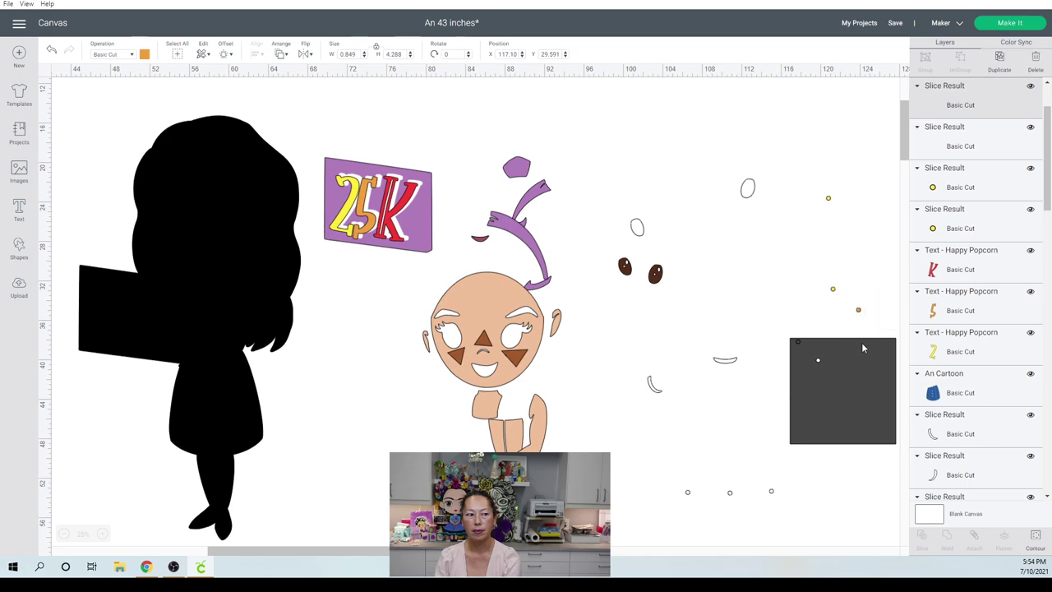
{"action": "left_click", "coordinate": [860, 300]}
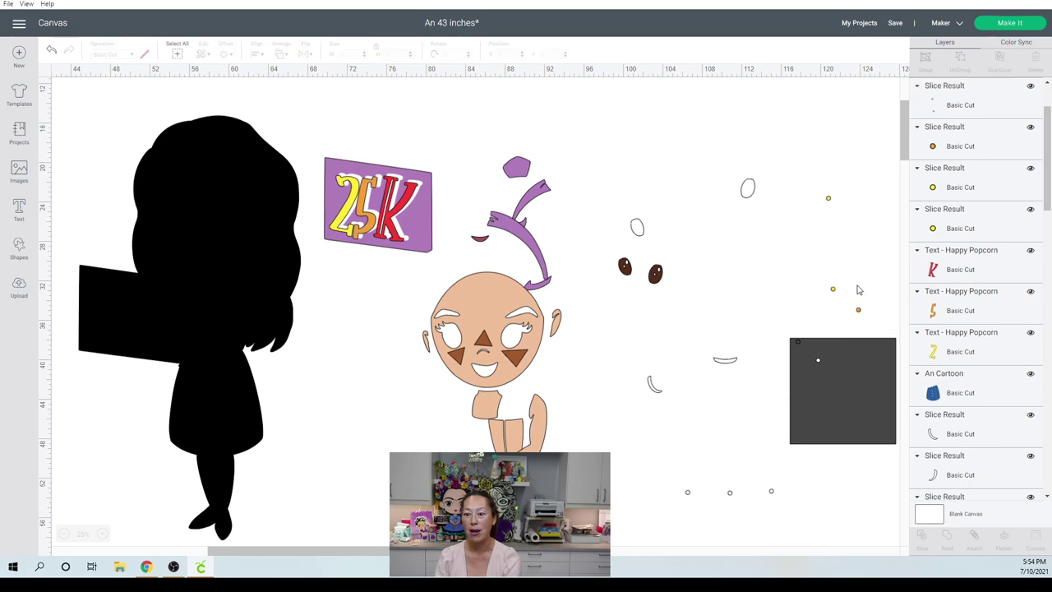
{"action": "left_click_drag", "start_coordinate": [856, 285], "coordinate": [872, 336]}
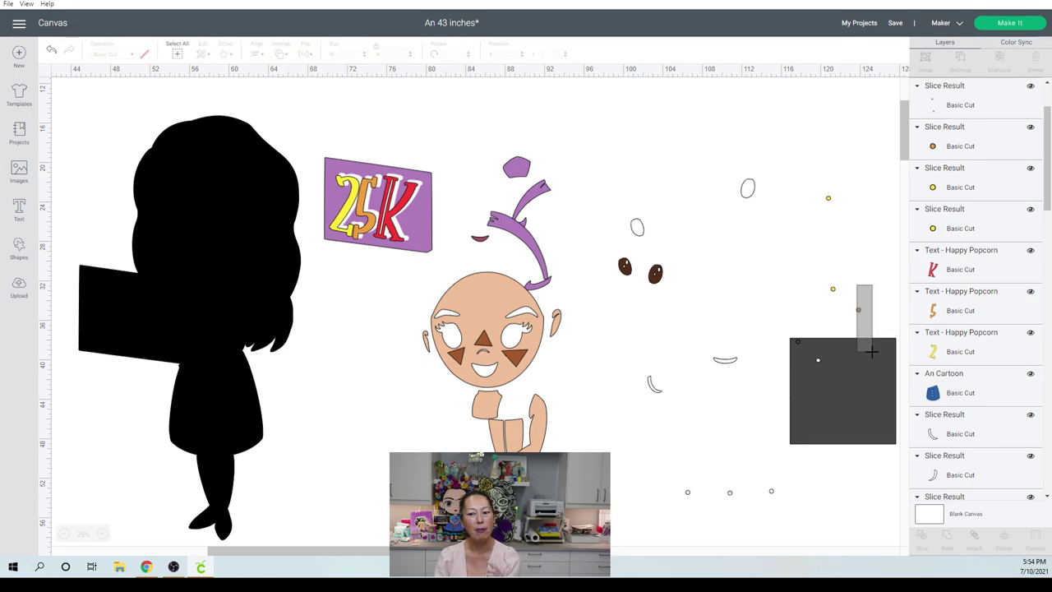
{"action": "left_click_drag", "start_coordinate": [872, 352], "coordinate": [872, 353]}
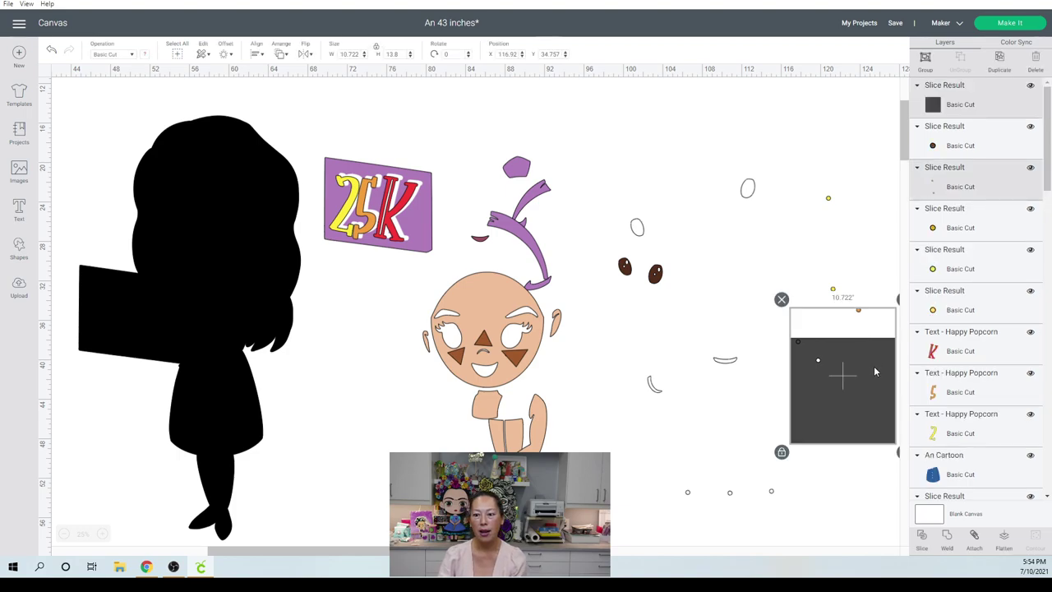
{"action": "left_click", "coordinate": [908, 513]}
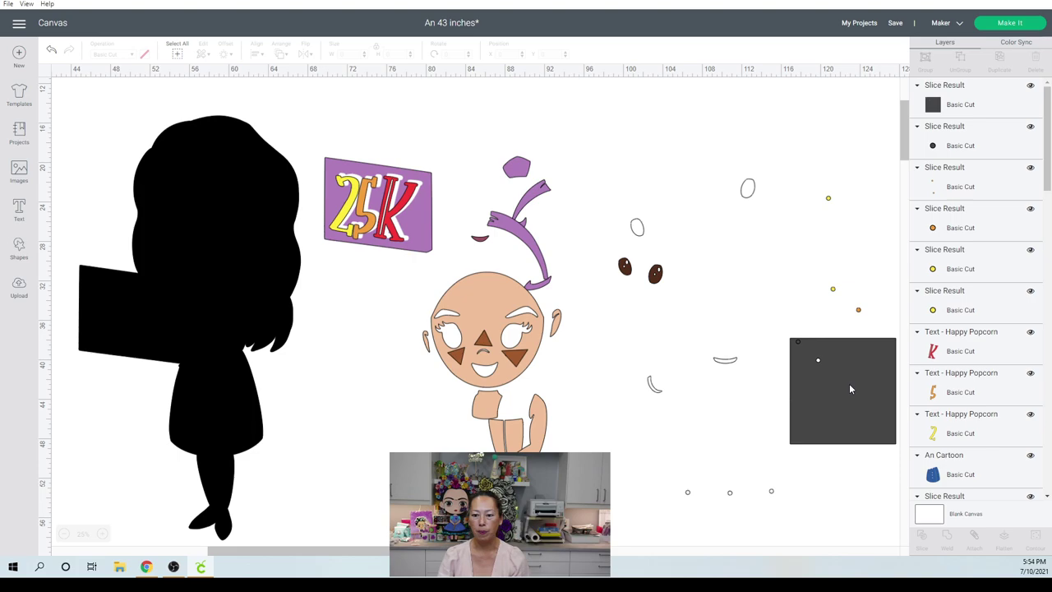
- Move the dark sliced square off the dots, down and to the left, and delete it
{"action": "left_click", "coordinate": [772, 492]}
{"action": "left_click_drag", "start_coordinate": [823, 396], "coordinate": [720, 421]}
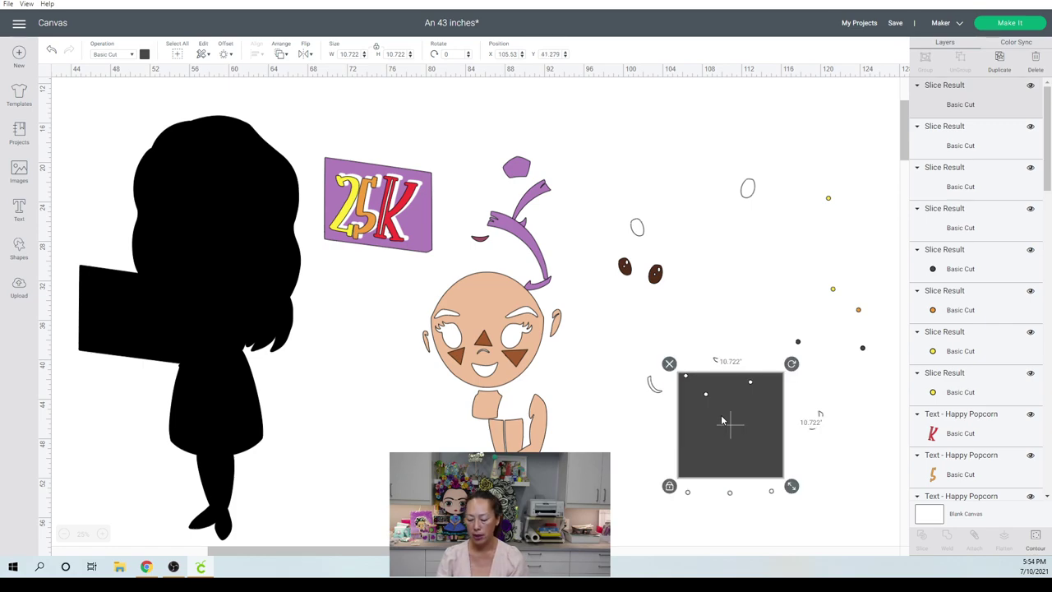
{"action": "key", "text": "Delete"}
- Move the two dark sliced dots off the orange dots beneath them and delete them, keeping the separate orange dots
{"action": "left_click_drag", "start_coordinate": [799, 345], "coordinate": [785, 389]}
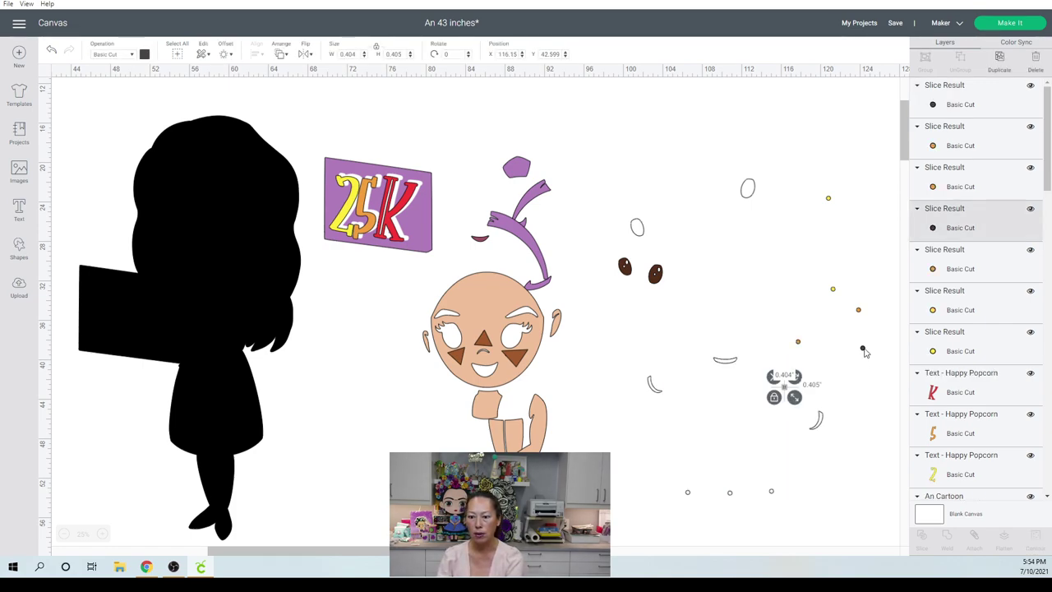
{"action": "left_click_drag", "start_coordinate": [863, 352], "coordinate": [771, 390]}
{"action": "left_click", "coordinate": [812, 396]}
{"action": "key", "text": "Delete"}
{"action": "left_click", "coordinate": [863, 350]}
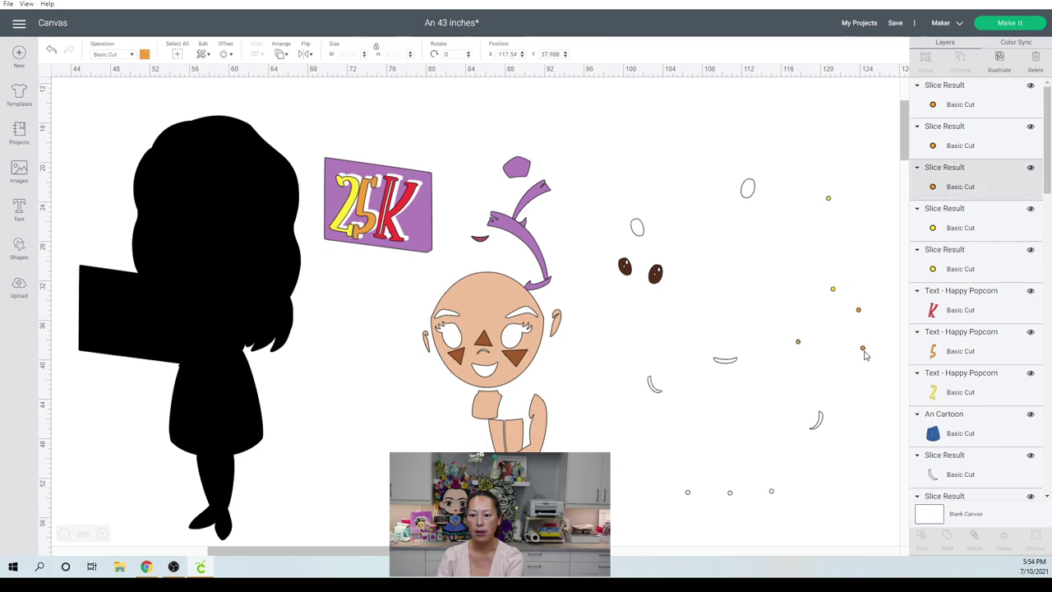
{"action": "left_click", "coordinate": [863, 350]}
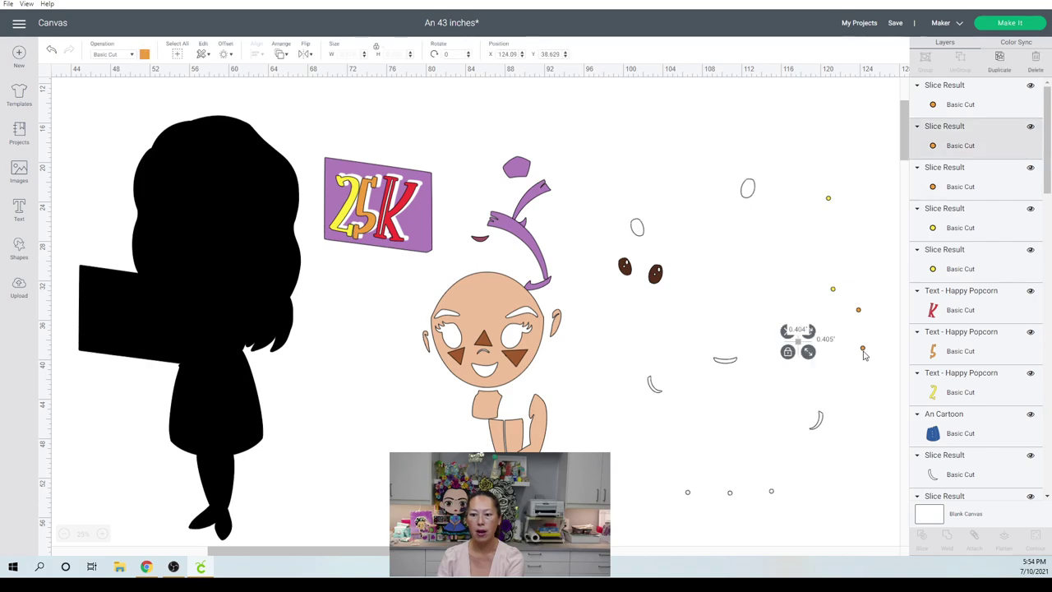
{"action": "left_click", "coordinate": [390, 313]}
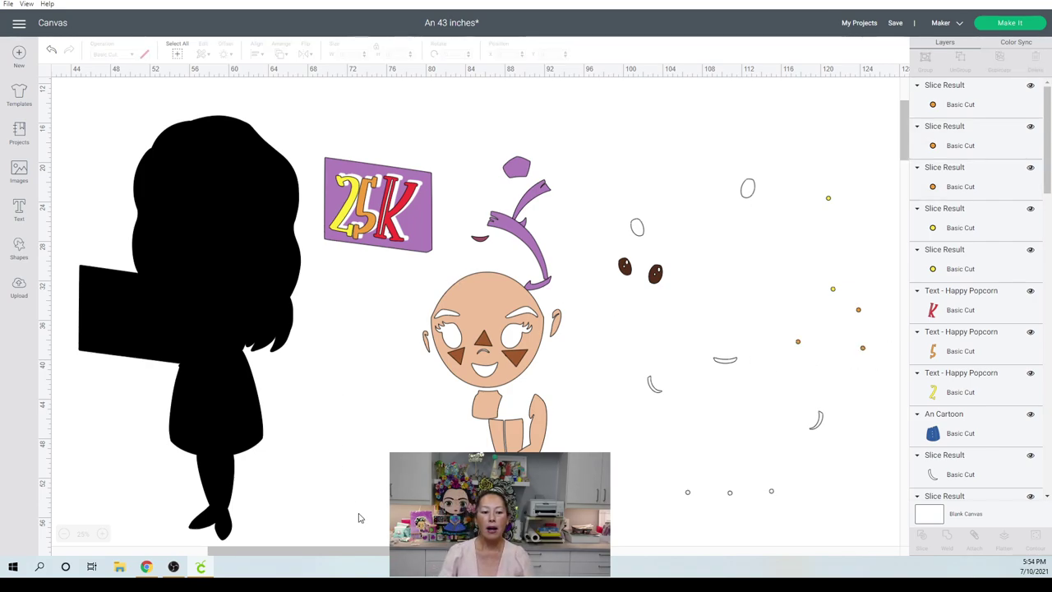
- Duplicate the brown hair four times and move the topmost copy down and to the left of the stack
{"action": "left_click_drag", "start_coordinate": [364, 551], "coordinate": [235, 545]}
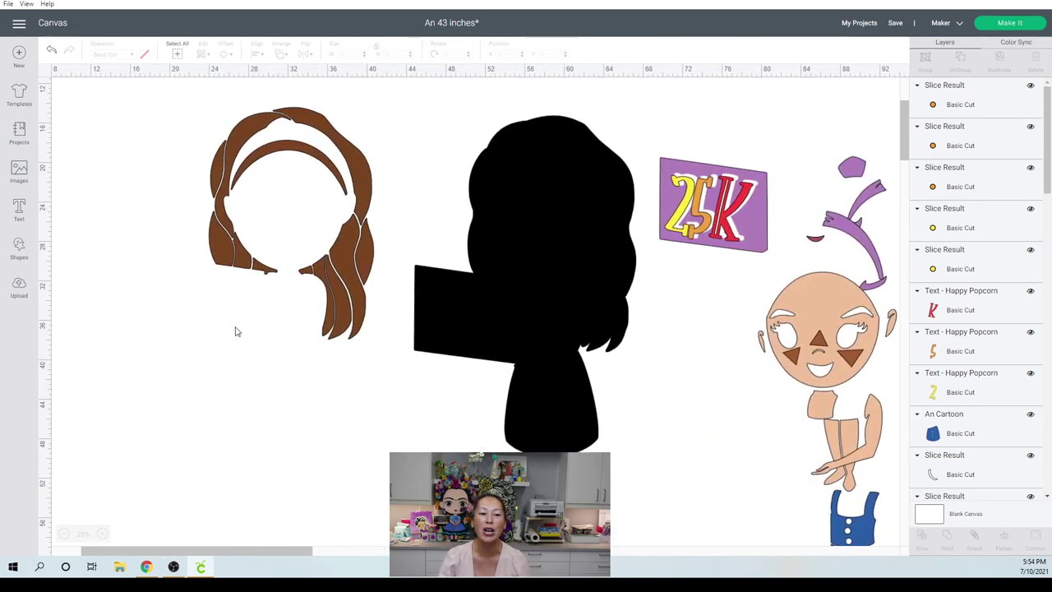
{"action": "left_click", "coordinate": [351, 250]}
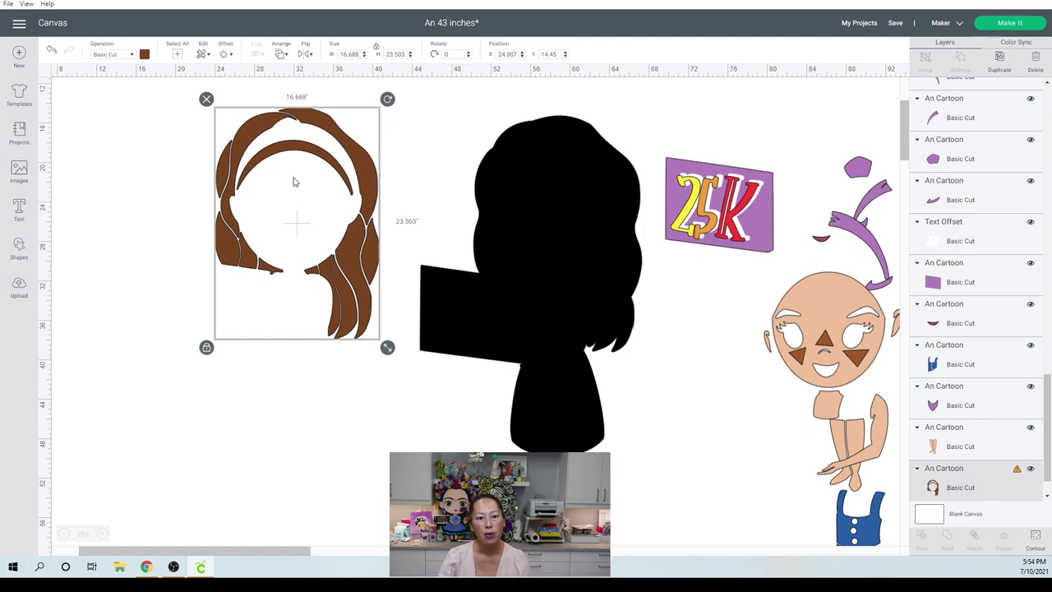
{"action": "left_click", "coordinate": [999, 57]}
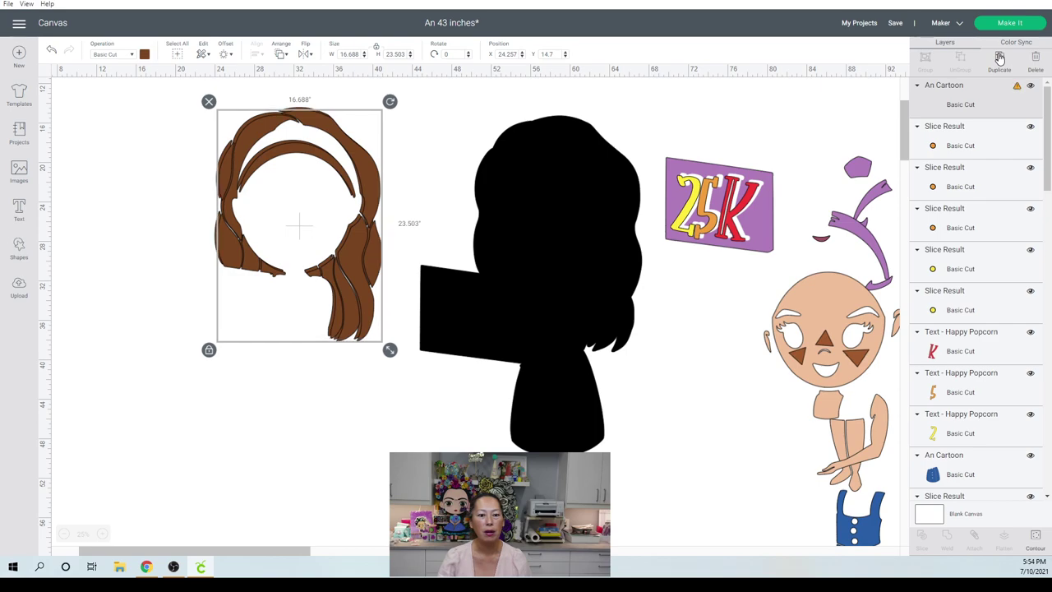
{"action": "left_click", "coordinate": [999, 57]}
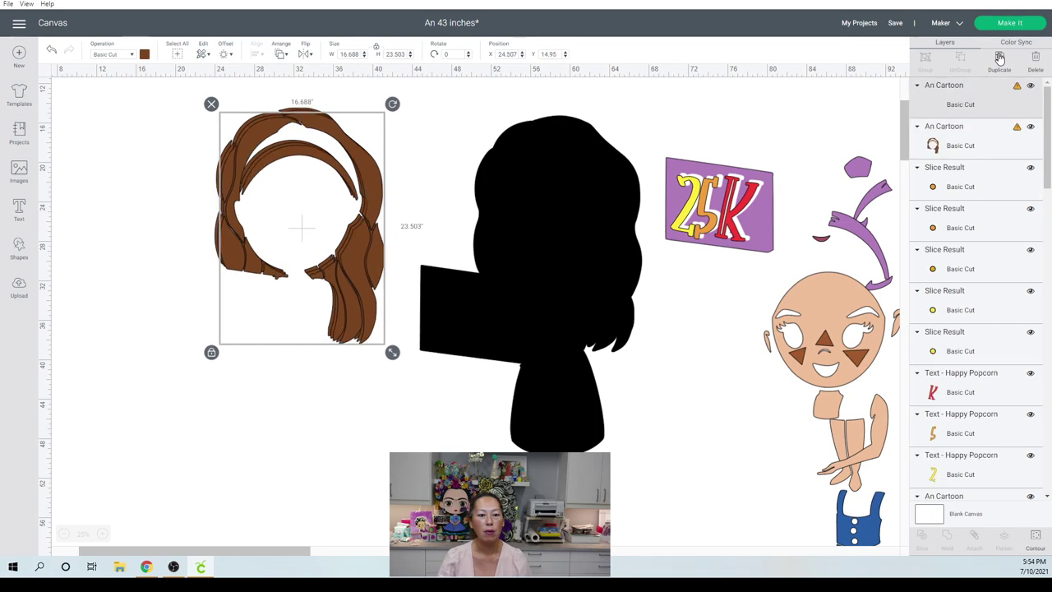
{"action": "left_click", "coordinate": [999, 56]}
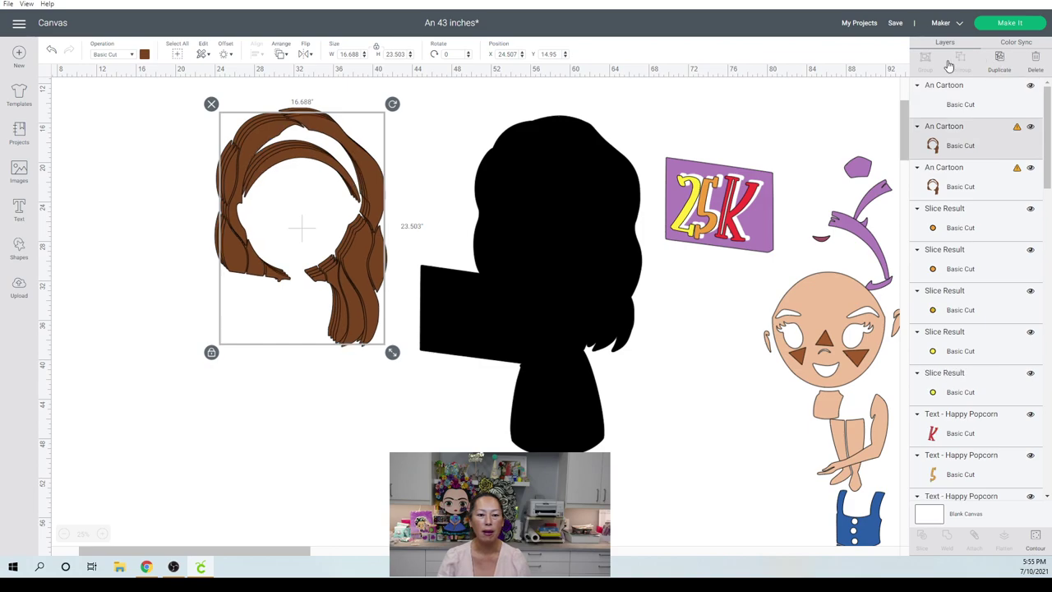
{"action": "left_click_drag", "start_coordinate": [359, 189], "coordinate": [251, 271]}
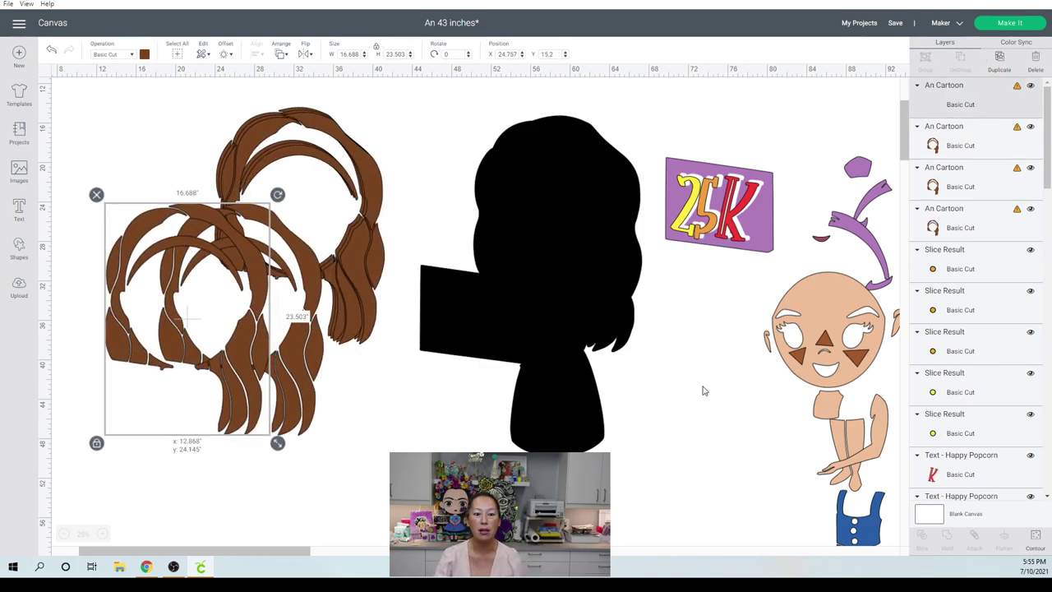
- Contour the moved hair copy so only the lower-left pieces remain, and move them to the canvas area above and left of the hair stack
{"action": "left_click", "coordinate": [1034, 538]}
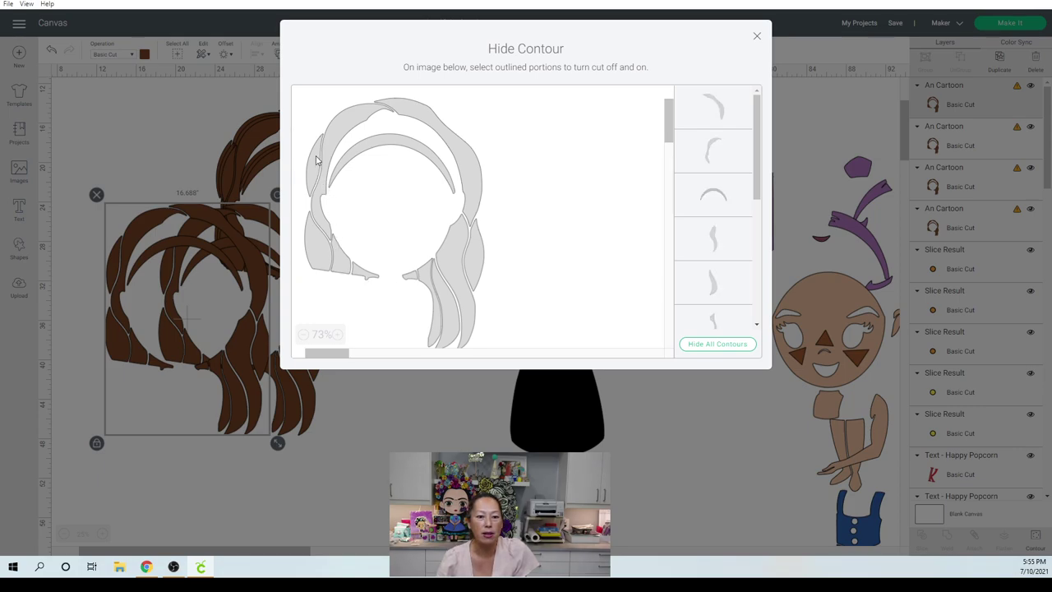
{"action": "left_click", "coordinate": [324, 140]}
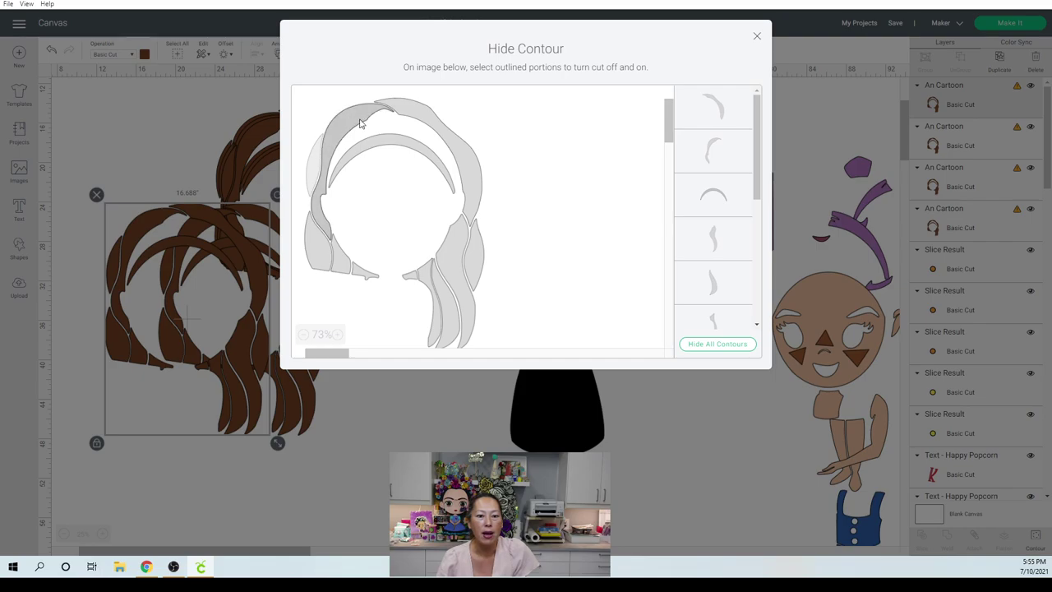
{"action": "left_click", "coordinate": [384, 133]}
{"action": "left_click", "coordinate": [404, 148]}
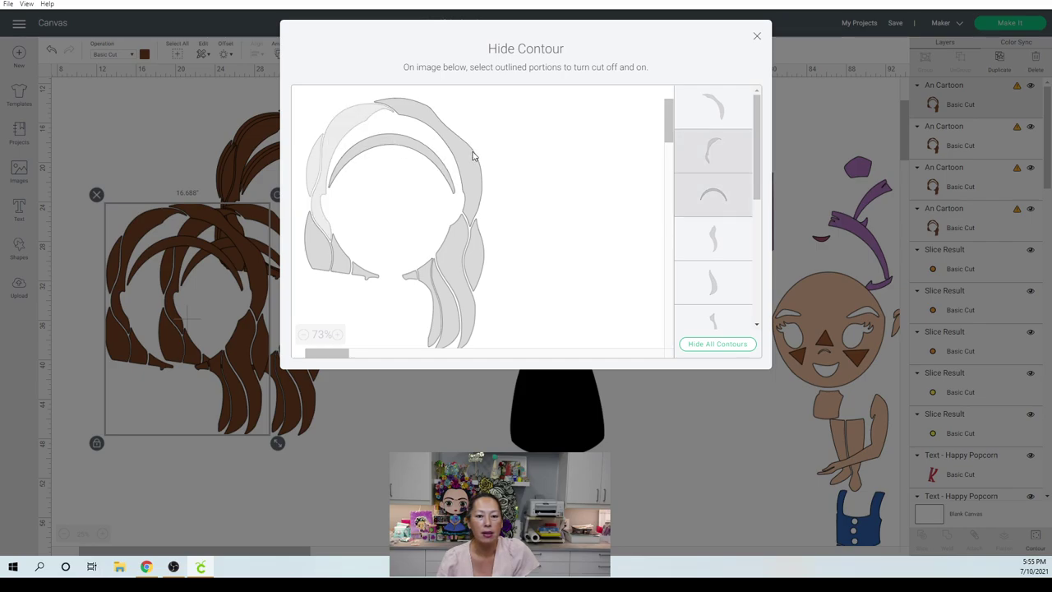
{"action": "left_click", "coordinate": [480, 206]}
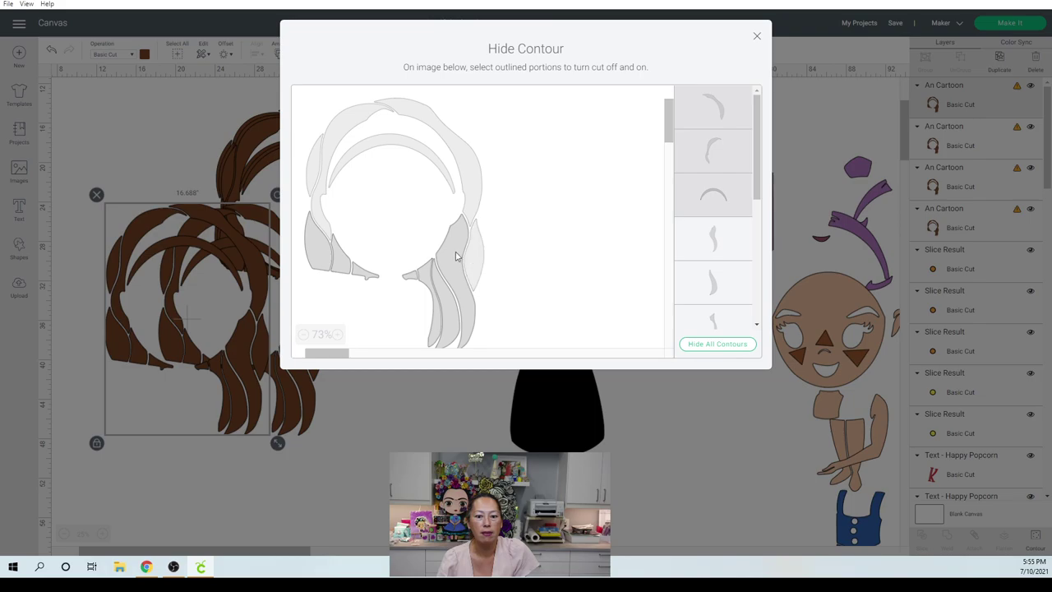
{"action": "left_click", "coordinate": [455, 268]}
{"action": "left_click", "coordinate": [425, 282]}
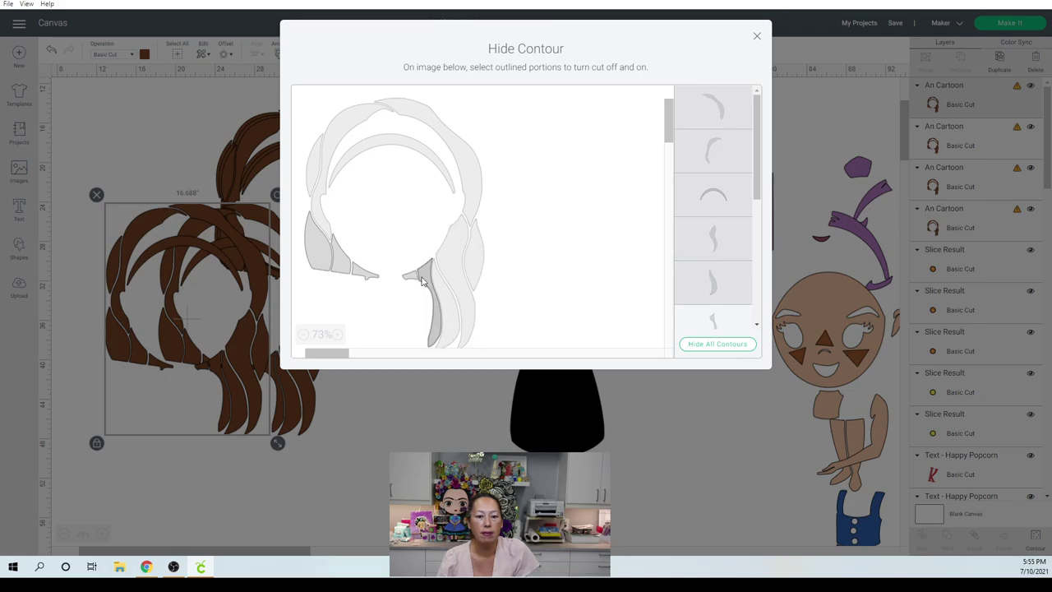
{"action": "left_click", "coordinate": [427, 285]}
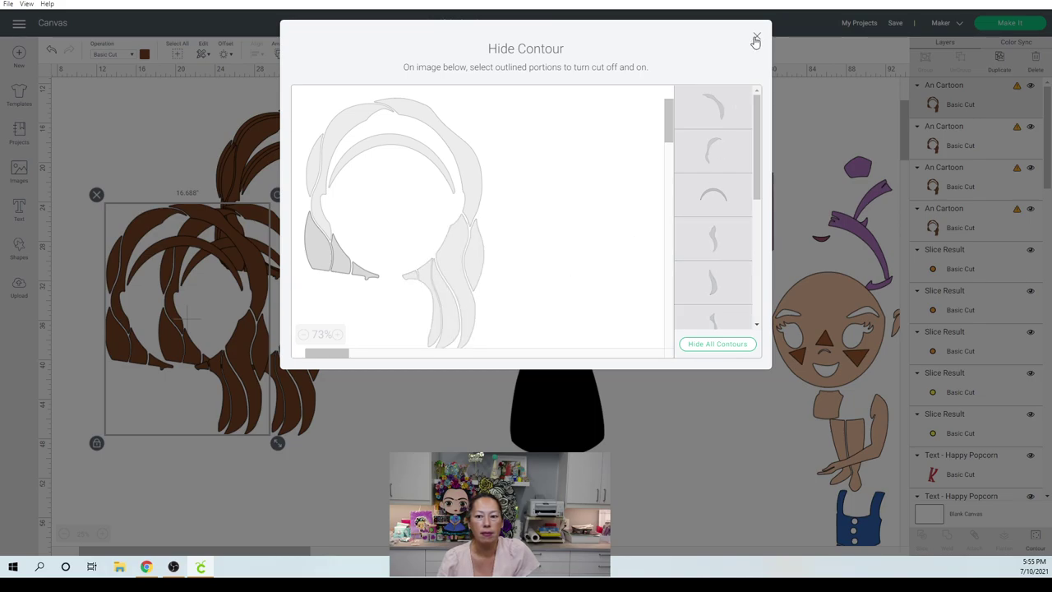
{"action": "left_click", "coordinate": [756, 38]}
{"action": "left_click_drag", "start_coordinate": [136, 353], "coordinate": [144, 136]}
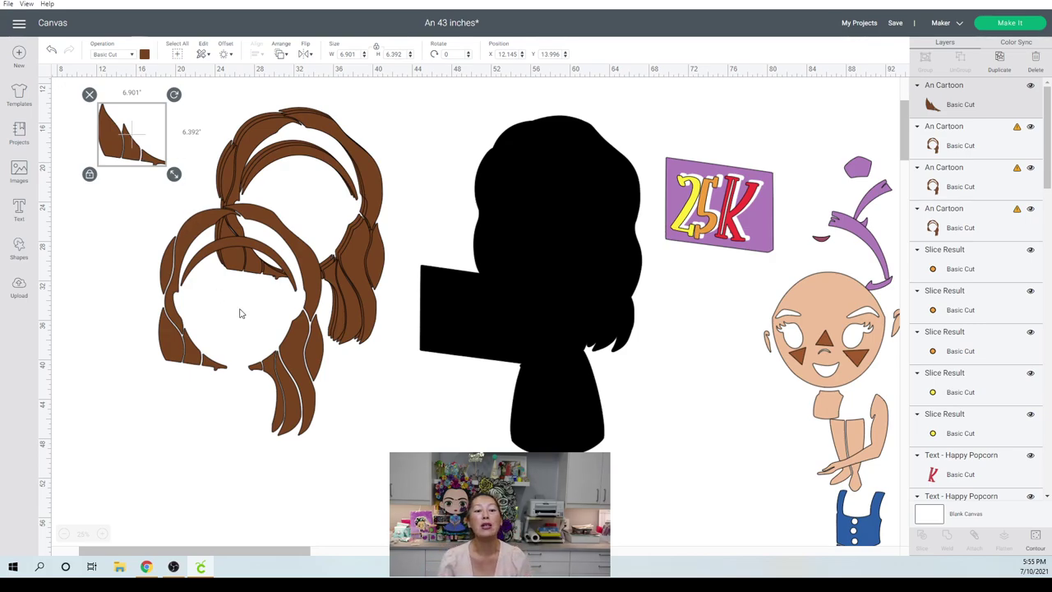
- Contour the next hair copy so only the long upper-right strand remains, and move it beside the separated lower-left pieces
{"action": "left_click", "coordinate": [309, 356]}
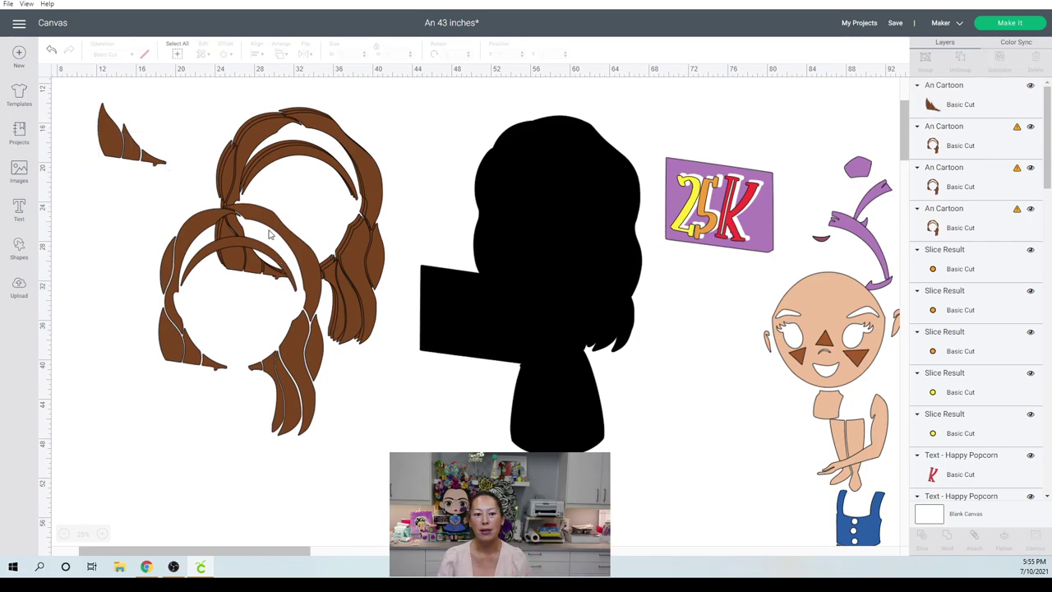
{"action": "left_click", "coordinate": [266, 226]}
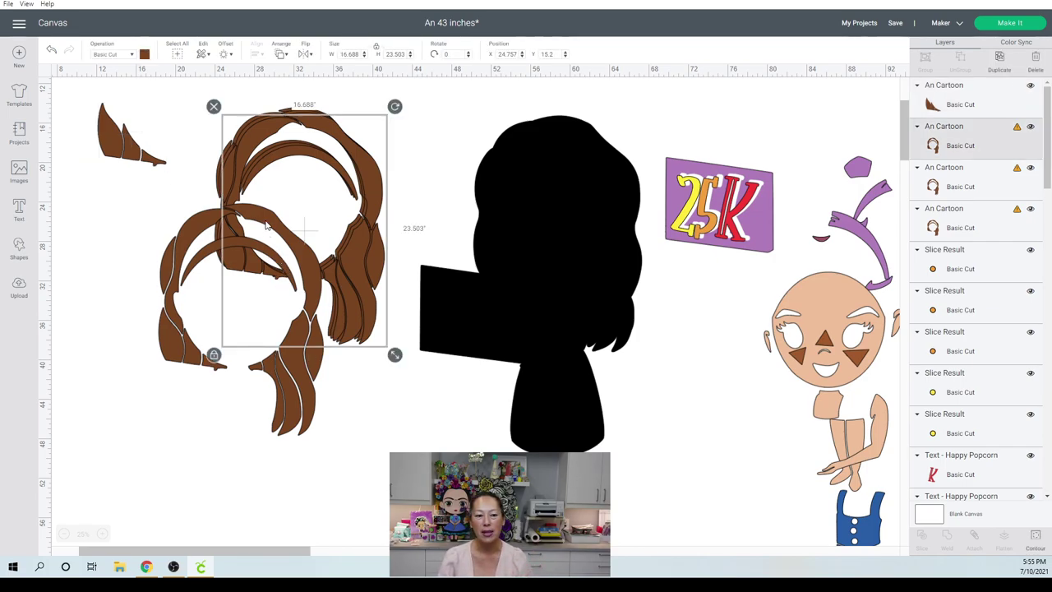
{"action": "left_click", "coordinate": [1034, 542]}
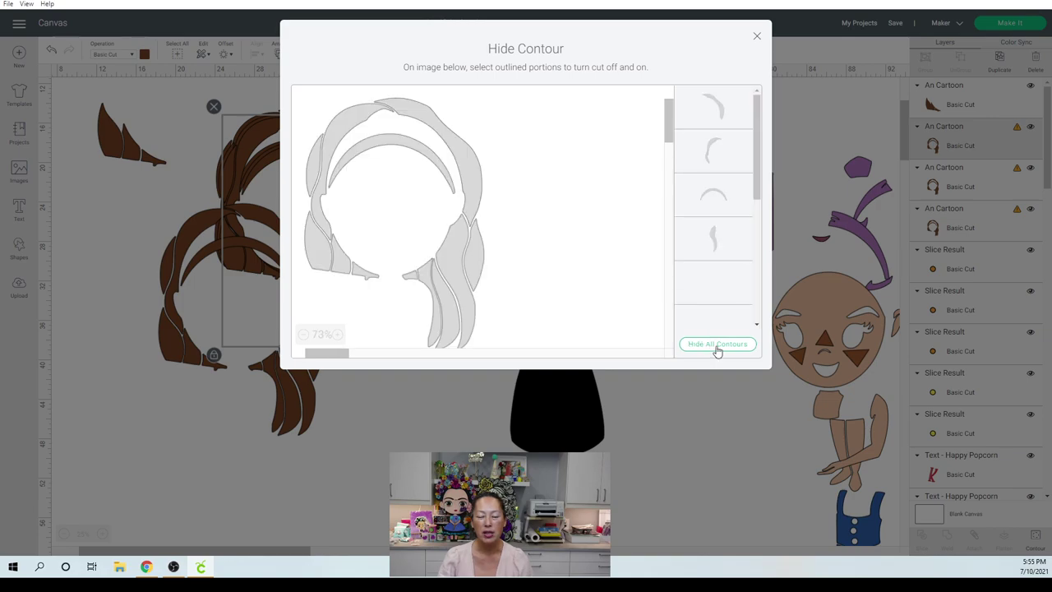
{"action": "left_click", "coordinate": [715, 348]}
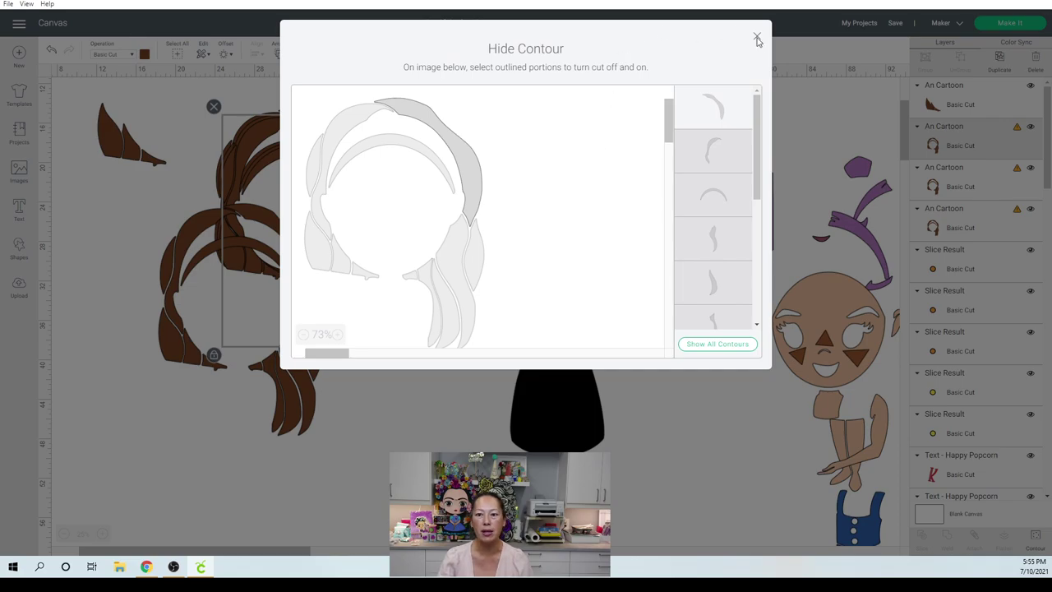
{"action": "left_click", "coordinate": [757, 39]}
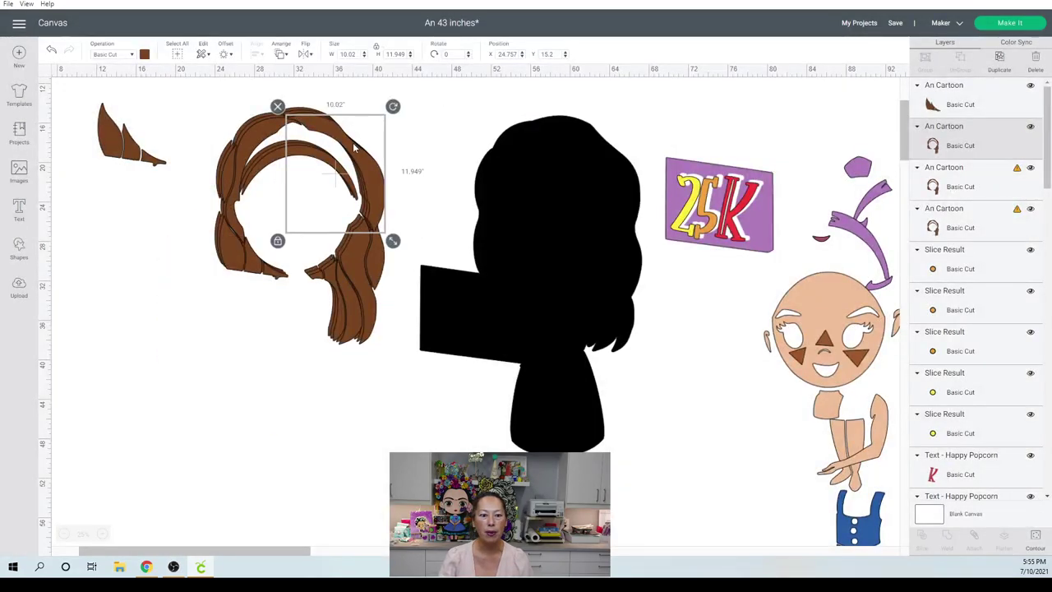
{"action": "left_click_drag", "start_coordinate": [298, 171], "coordinate": [158, 128]}
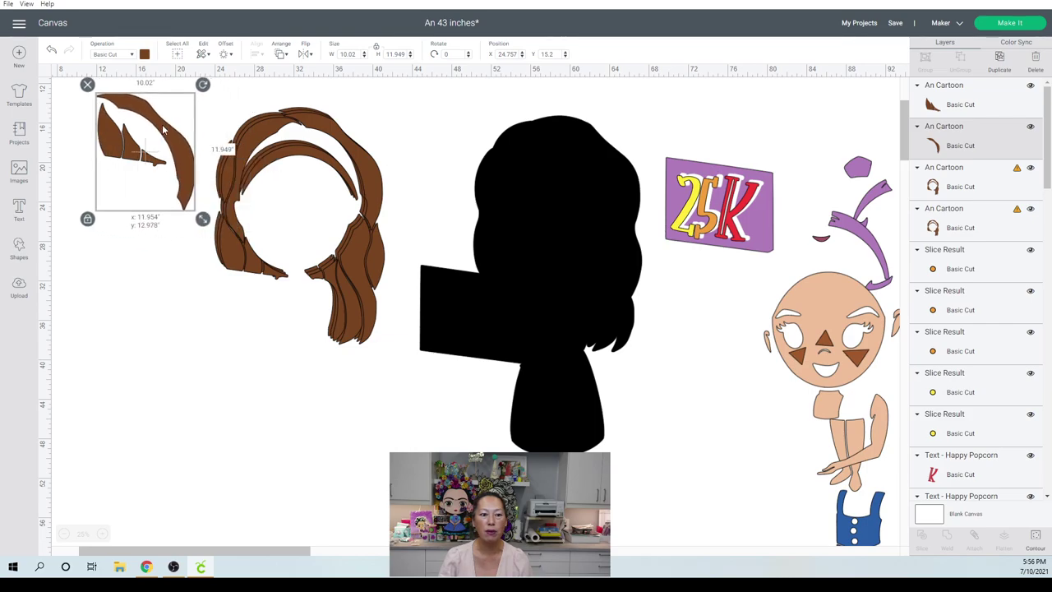
- Contour another hair copy so only the lower-right strands remain, and move them left of the hair stack, below the other separated pieces
{"action": "left_click", "coordinate": [359, 170]}
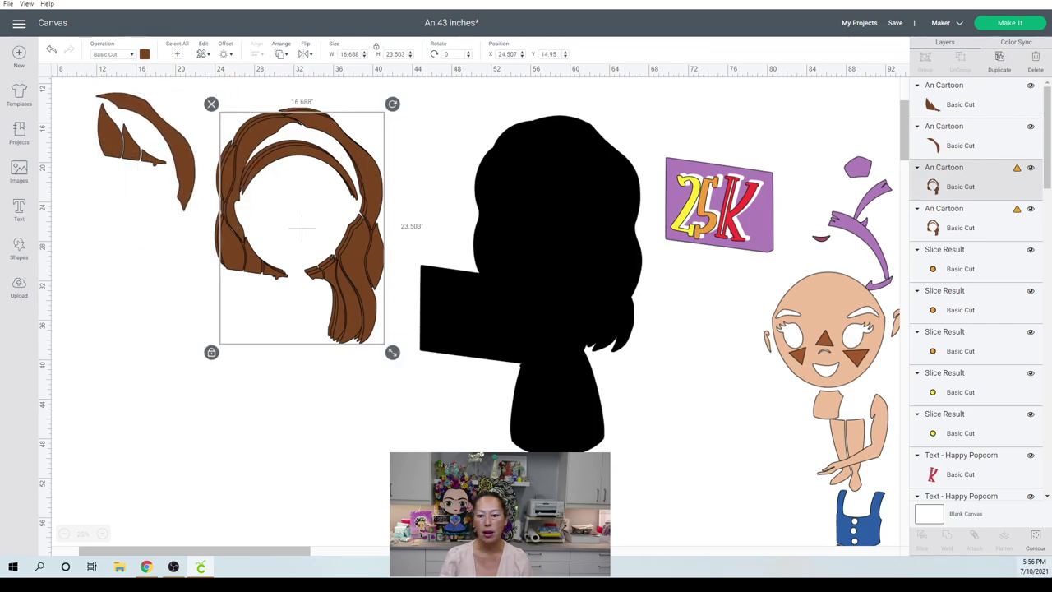
{"action": "left_click", "coordinate": [1035, 536]}
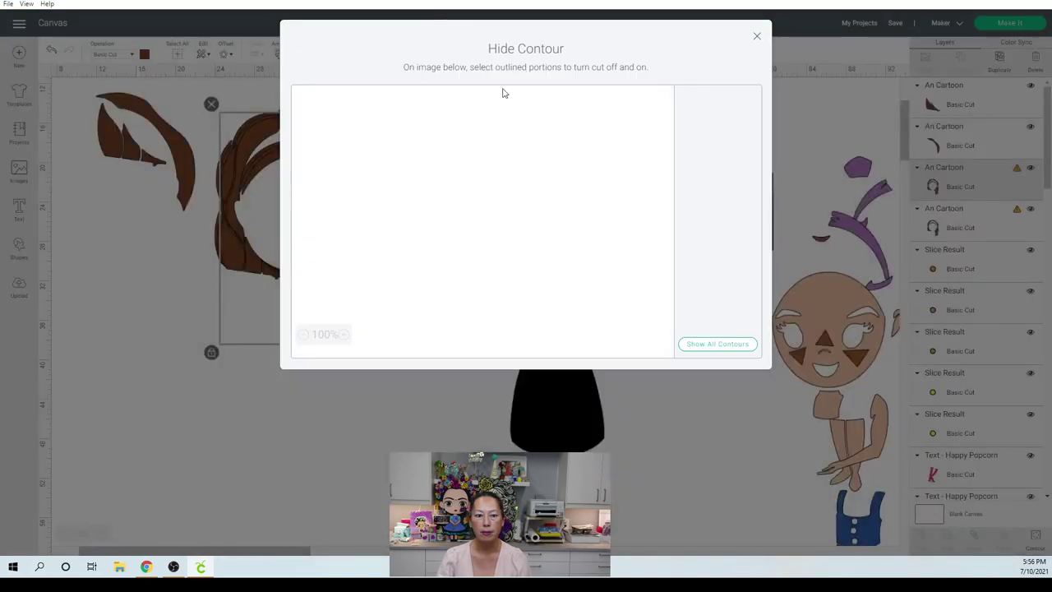
{"action": "left_click", "coordinate": [723, 346]}
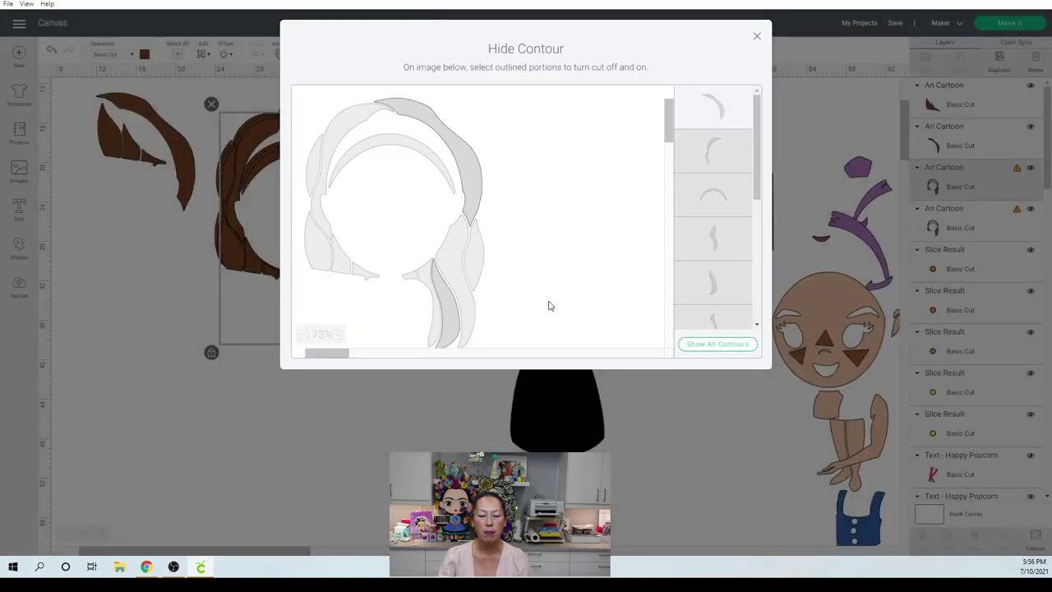
{"action": "left_click", "coordinate": [463, 263]}
{"action": "left_click", "coordinate": [453, 258]}
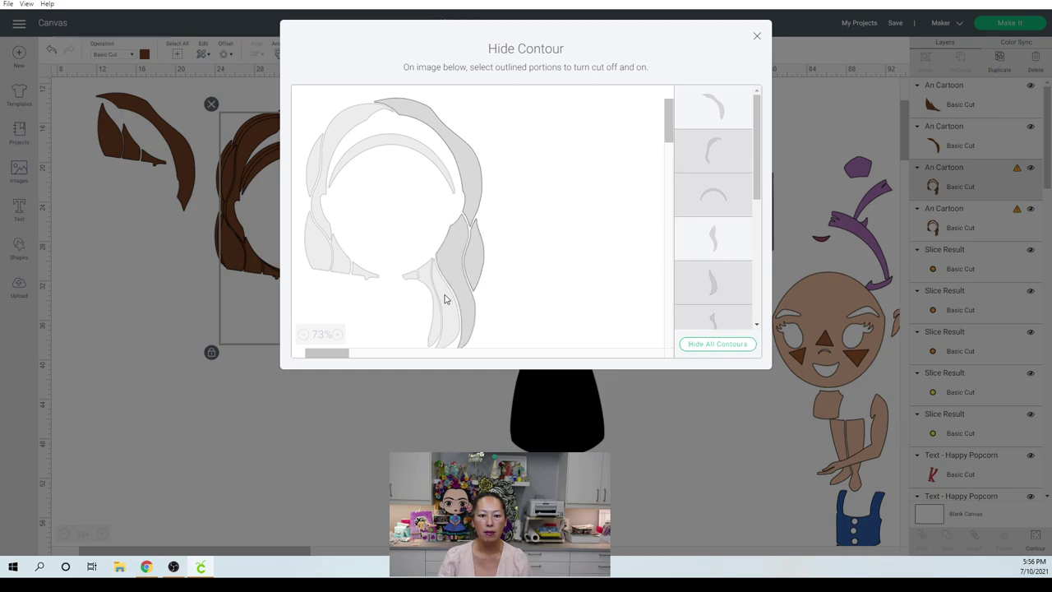
{"action": "left_click", "coordinate": [433, 288]}
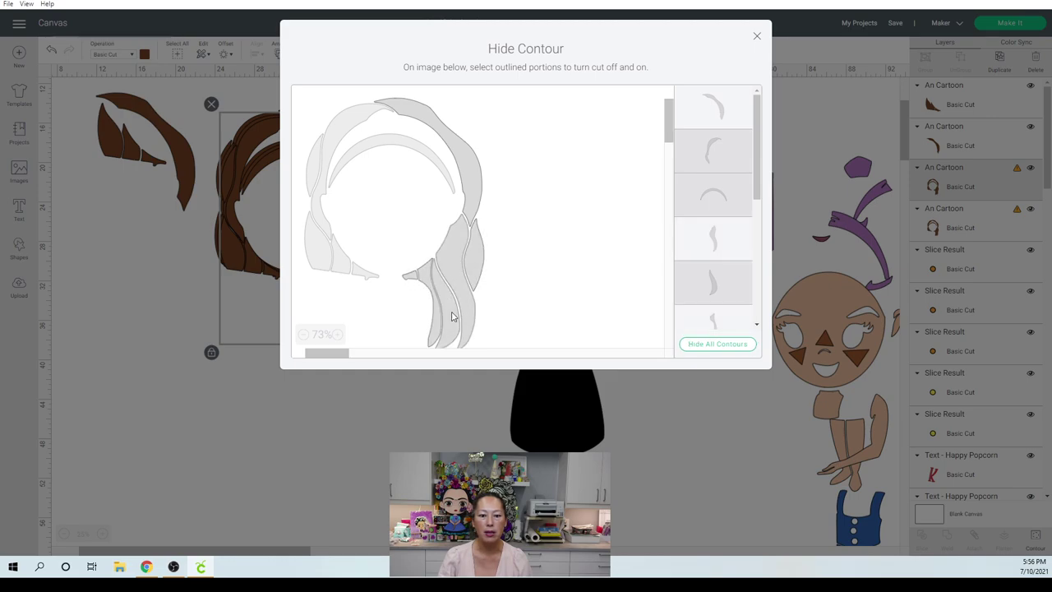
{"action": "left_click", "coordinate": [465, 160]}
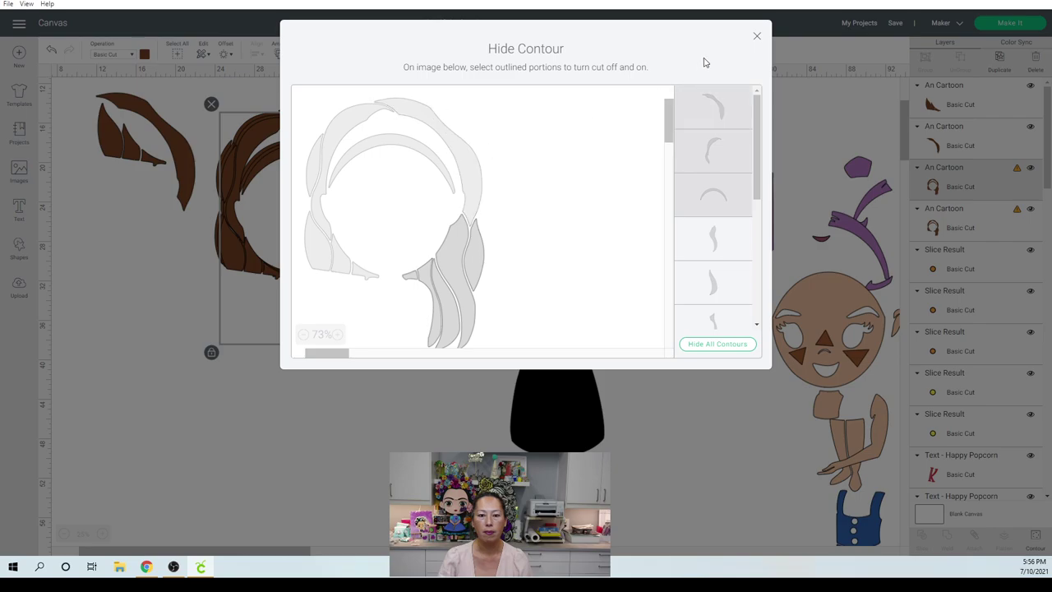
{"action": "left_click", "coordinate": [758, 39]}
{"action": "left_click", "coordinate": [349, 269]}
{"action": "left_click_drag", "start_coordinate": [349, 268], "coordinate": [313, 289]}
{"action": "left_click_drag", "start_coordinate": [302, 299], "coordinate": [154, 257]}
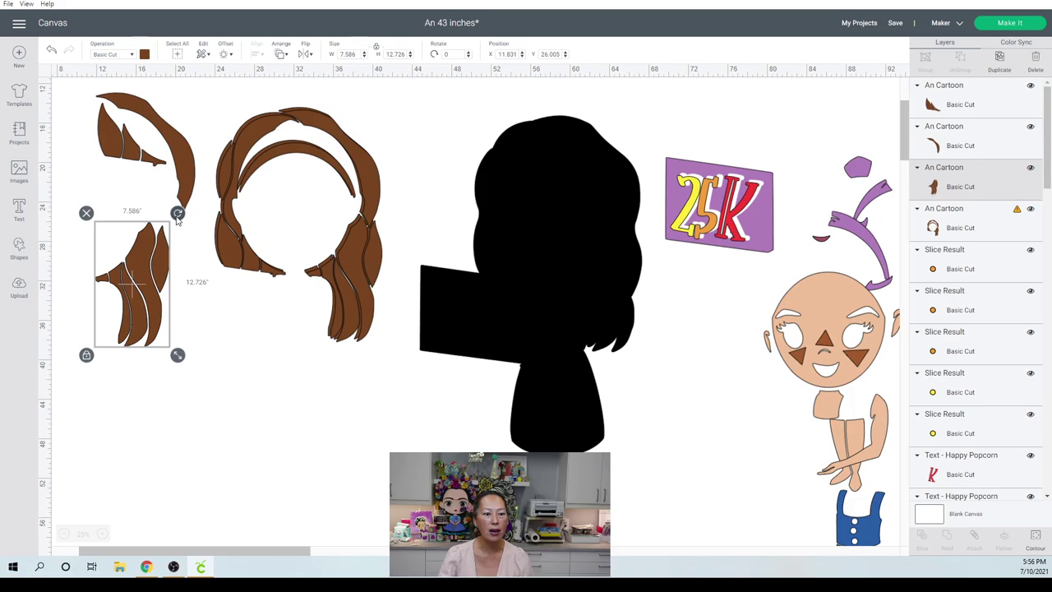
- Contour the last hair duplicate so only the thin inner arch remains, and move it left between the separated hair pieces
{"action": "left_click", "coordinate": [322, 132]}
{"action": "left_click", "coordinate": [1037, 540]}
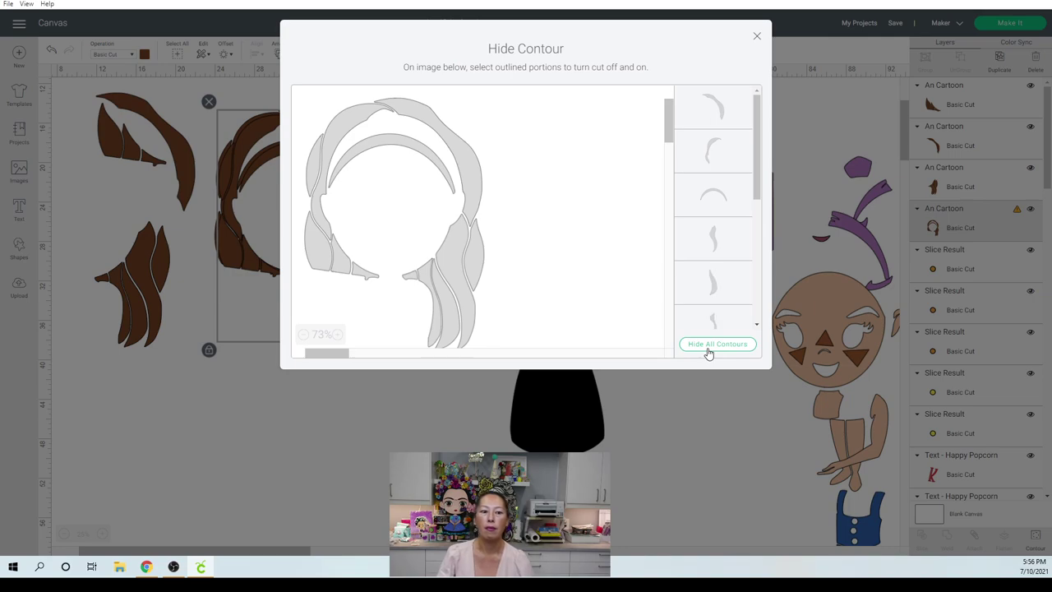
{"action": "left_click", "coordinate": [709, 352]}
{"action": "left_click", "coordinate": [423, 152]}
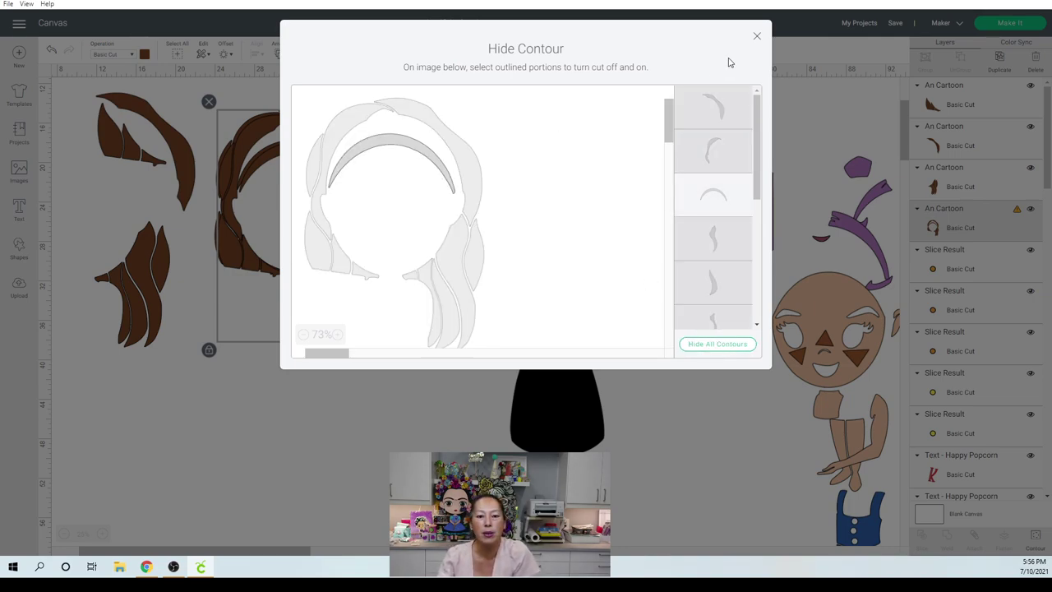
{"action": "left_click", "coordinate": [757, 39]}
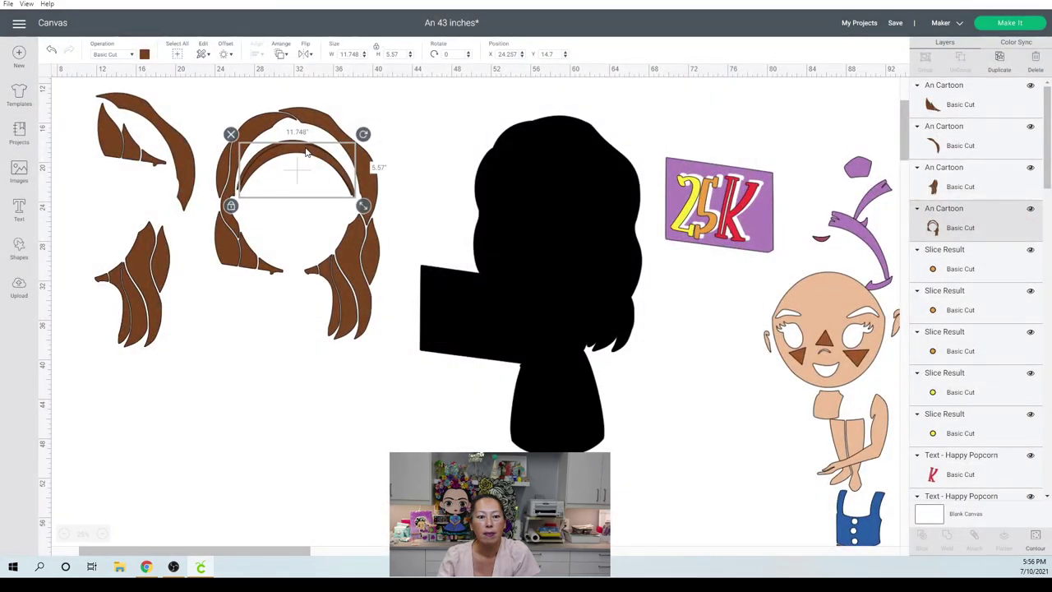
{"action": "left_click_drag", "start_coordinate": [306, 152], "coordinate": [173, 245]}
{"action": "left_click_drag", "start_coordinate": [148, 206], "coordinate": [112, 154]}
- Contour the original hair layer so only the two upper-left strands remain
{"action": "left_click", "coordinate": [310, 136]}
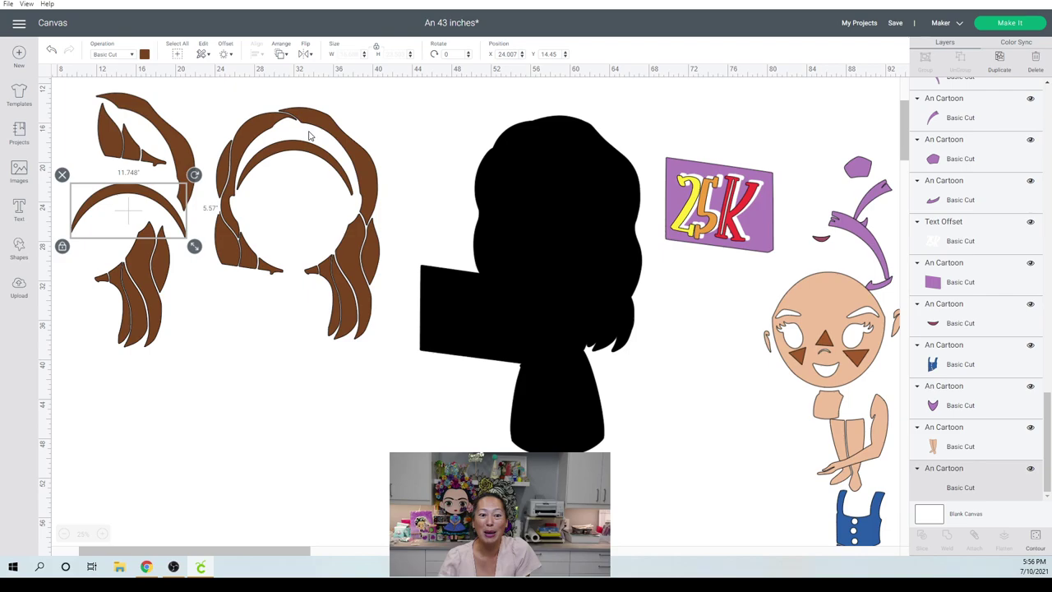
{"action": "left_click", "coordinate": [1035, 535]}
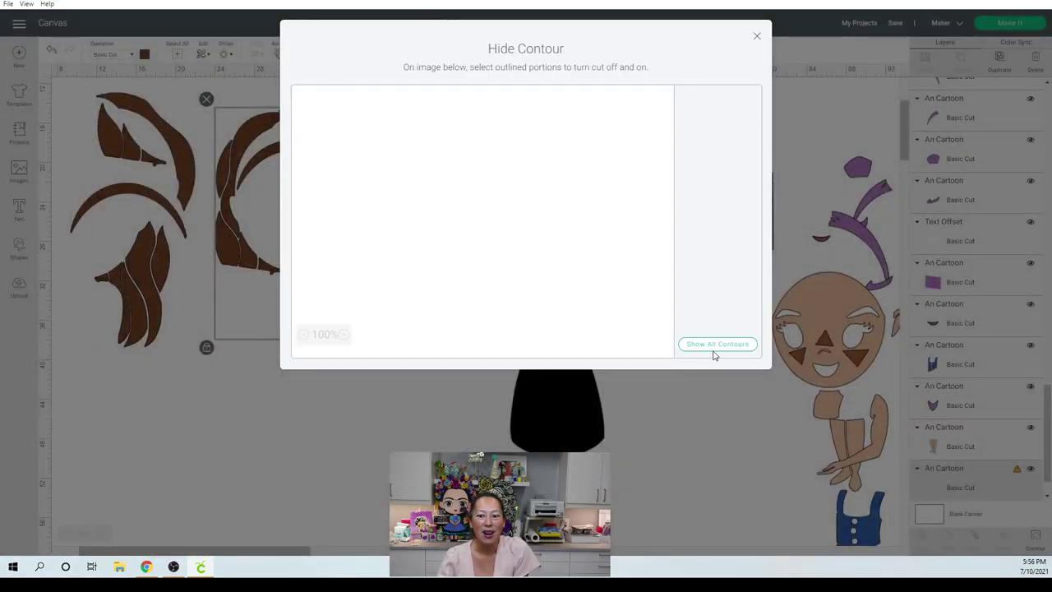
{"action": "left_click", "coordinate": [715, 348]}
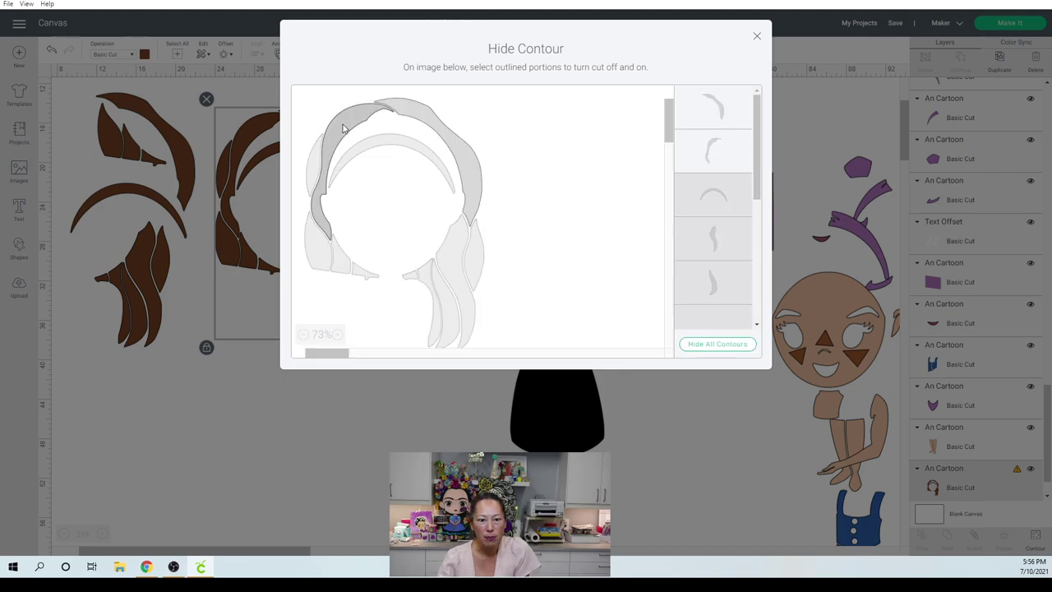
{"action": "left_click", "coordinate": [314, 160]}
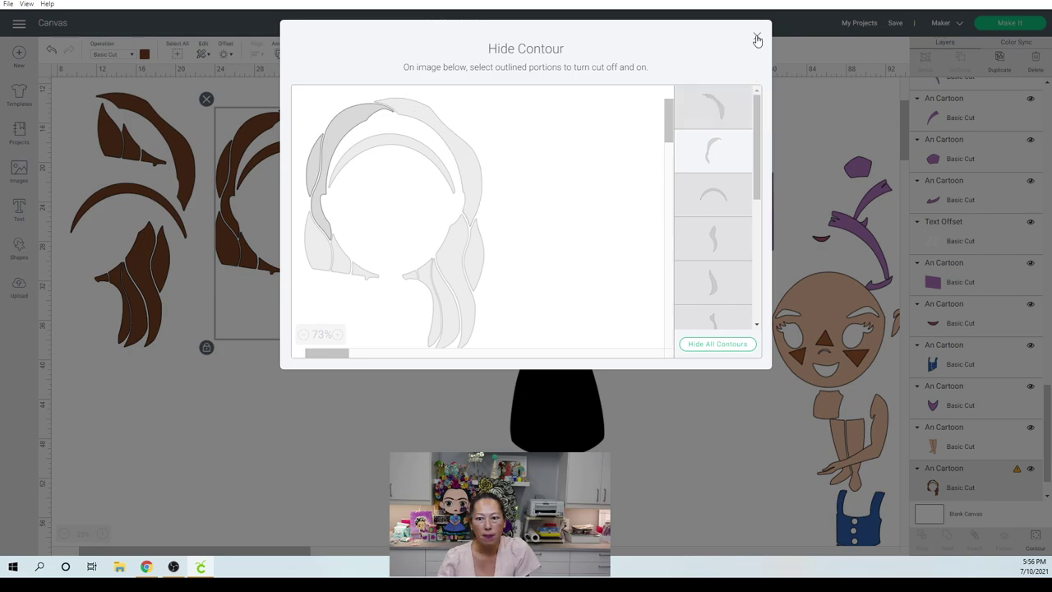
{"action": "left_click", "coordinate": [756, 39]}
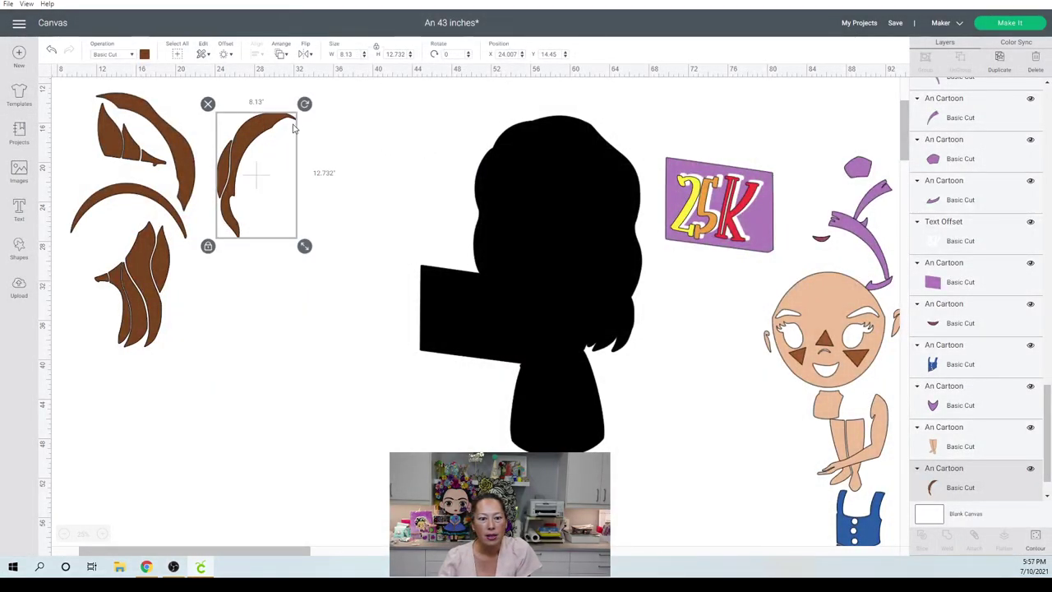
- Move the two upper-left hair strands into the open space beside the separated pieces and rotate them about 31° clockwise
{"action": "left_click_drag", "start_coordinate": [259, 184], "coordinate": [301, 208]}
{"action": "left_click", "coordinate": [301, 208]}
{"action": "left_click", "coordinate": [297, 209]}
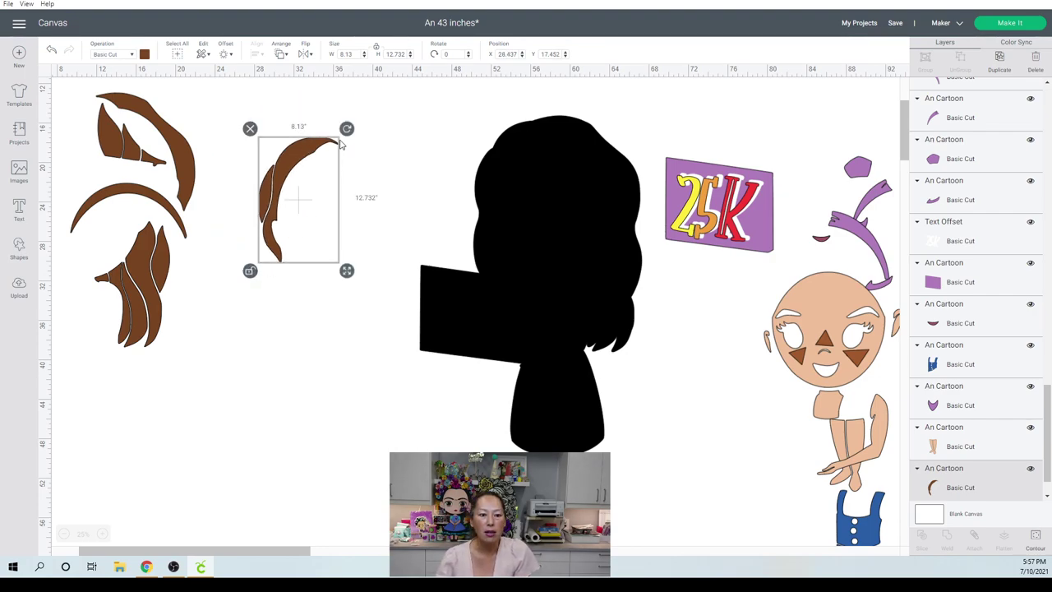
{"action": "left_click_drag", "start_coordinate": [348, 129], "coordinate": [369, 179]}
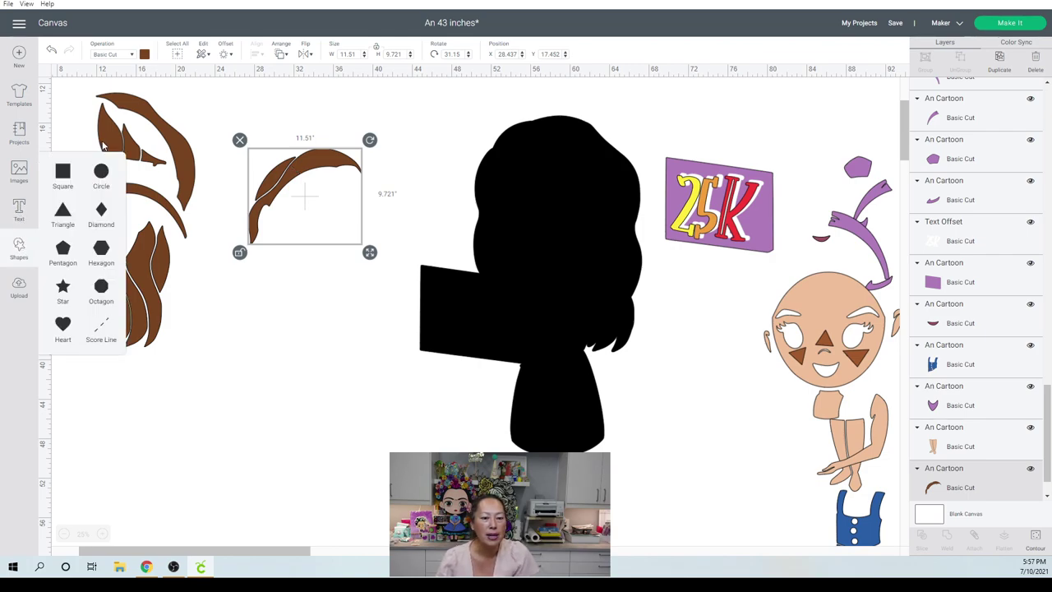
- Add a circle, shrink it to about 0.667" and move it near the lower end of the rotated hair strands
{"action": "left_click", "coordinate": [104, 178]}
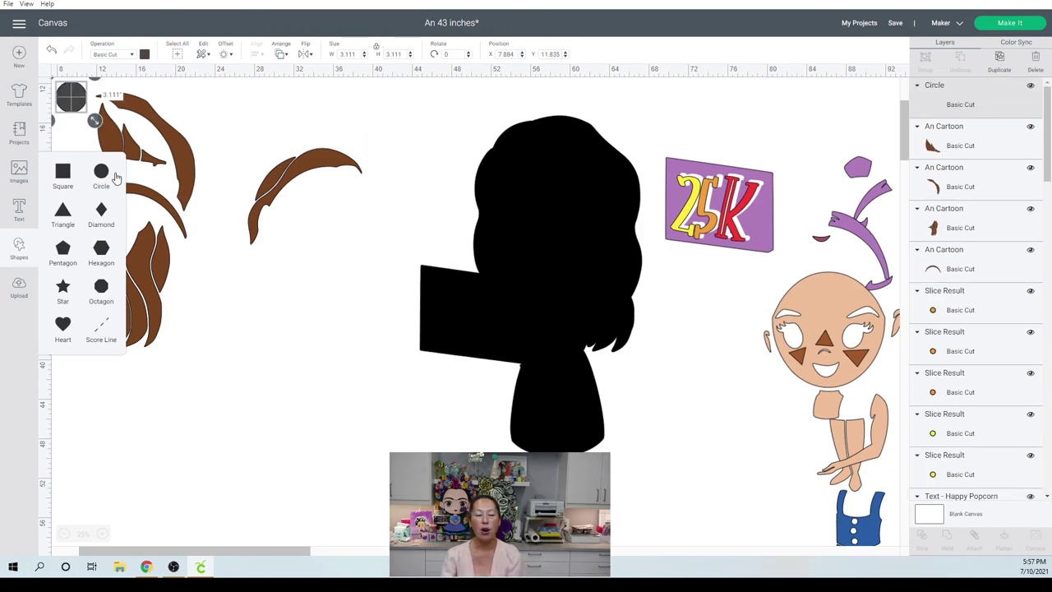
{"action": "left_click_drag", "start_coordinate": [86, 105], "coordinate": [317, 302]}
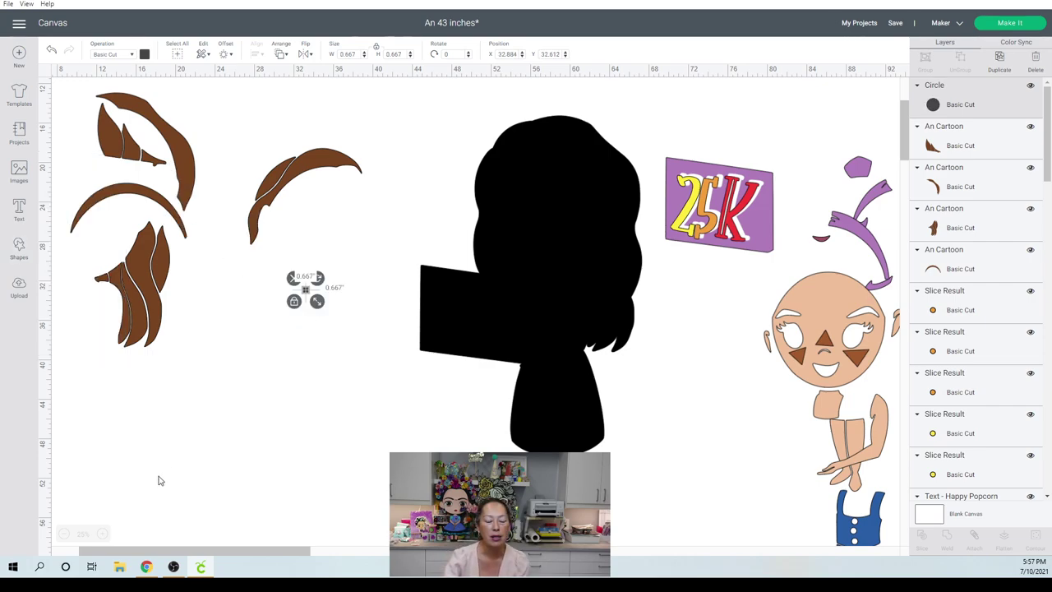
{"action": "left_click", "coordinate": [103, 534]}
{"action": "left_click", "coordinate": [103, 534]}
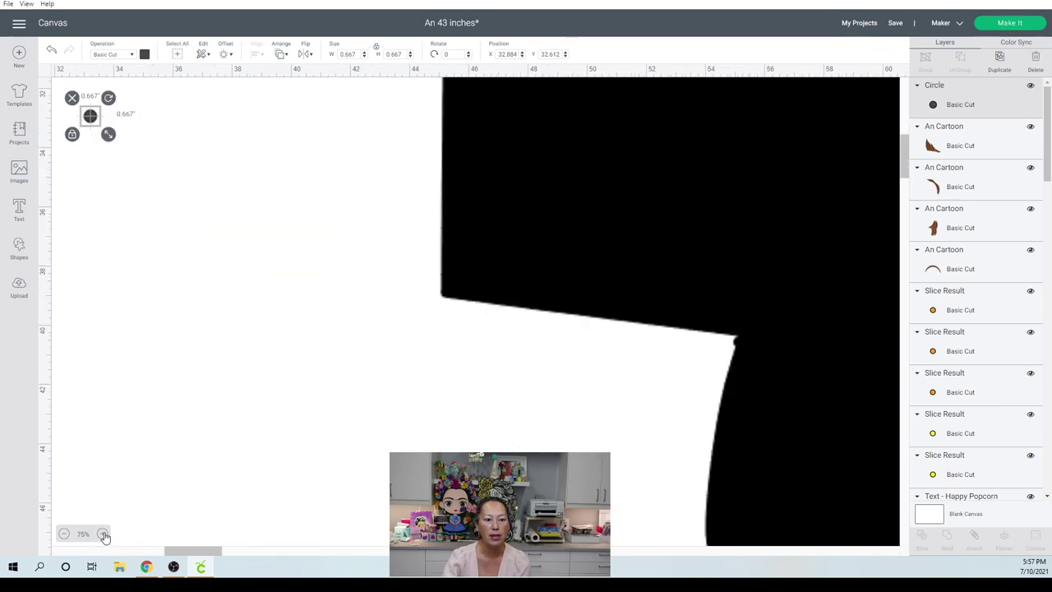
{"action": "left_click_drag", "start_coordinate": [197, 550], "coordinate": [105, 546]}
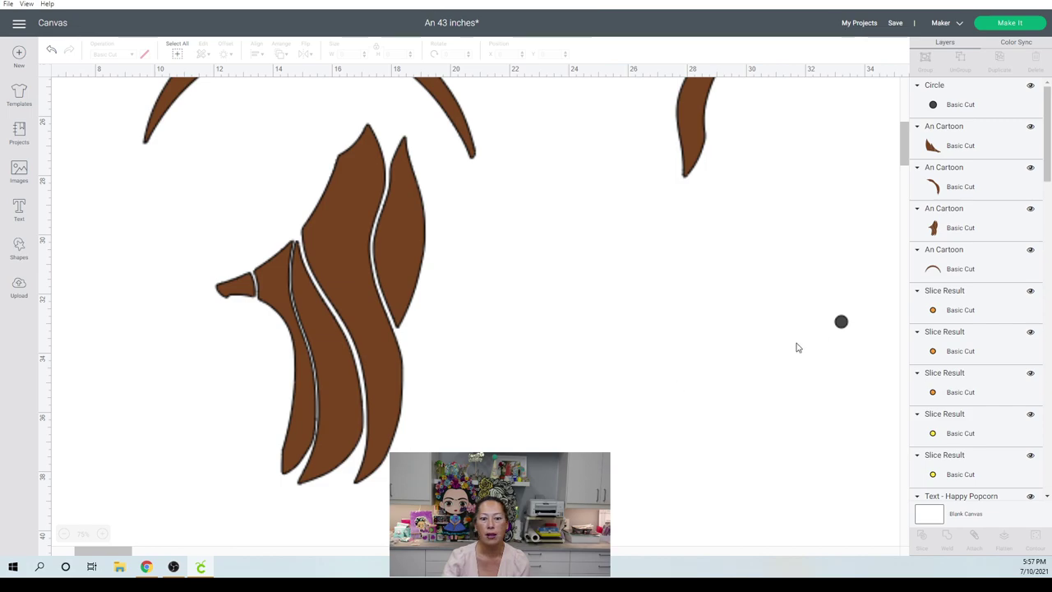
{"action": "left_click_drag", "start_coordinate": [840, 321], "coordinate": [599, 171]}
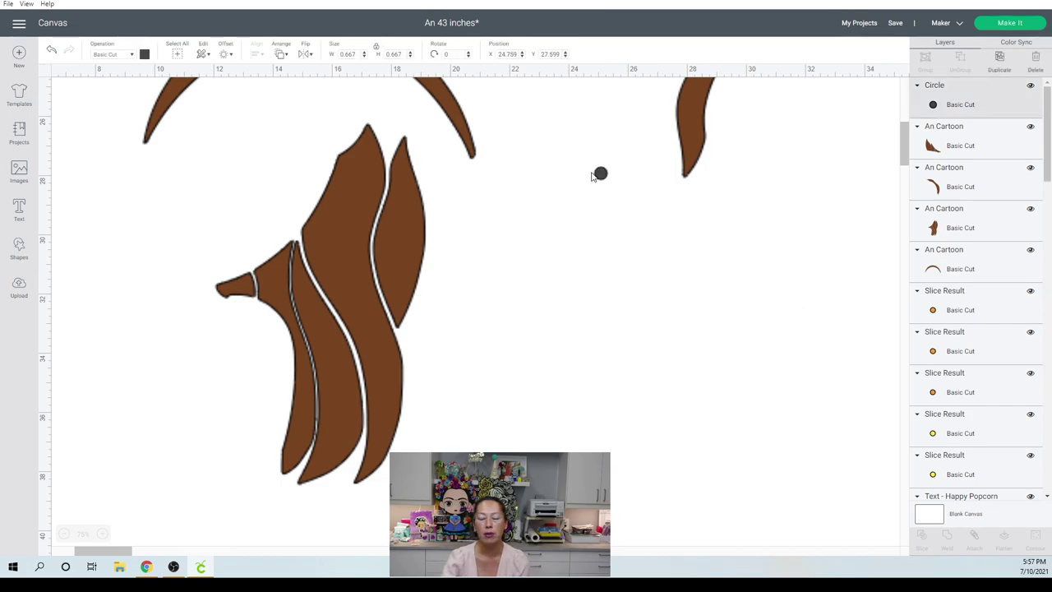
- Place the small circle over the lower end of the gap between the two rotated strands so it bridges them
{"action": "scroll", "coordinate": [591, 177], "scroll_direction": "up", "scroll_amount": 5}
{"action": "key", "text": "ctrl+z"}
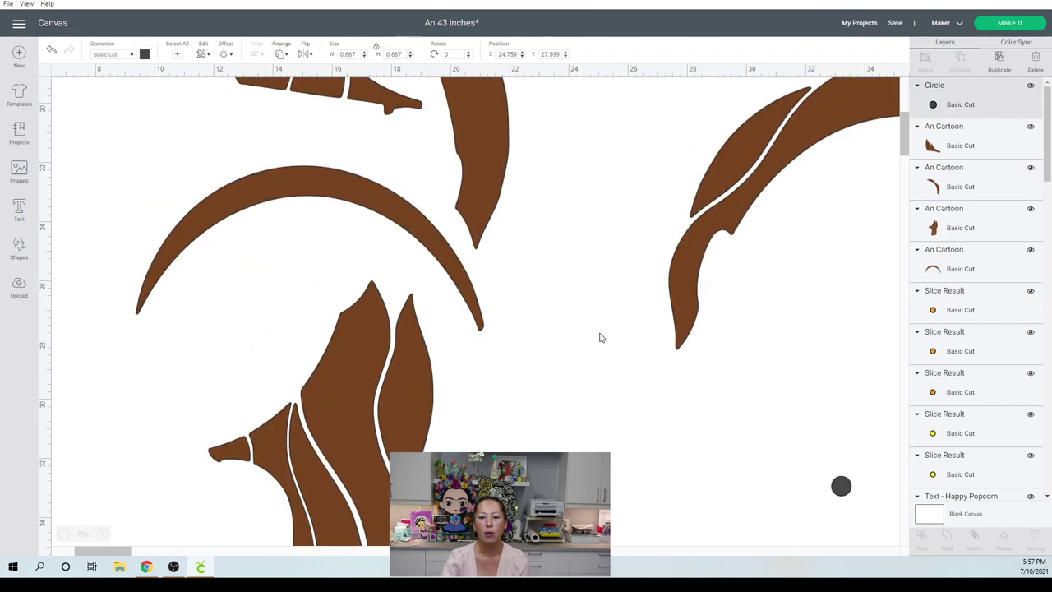
{"action": "key", "text": "ctrl+y"}
{"action": "left_click", "coordinate": [778, 272]}
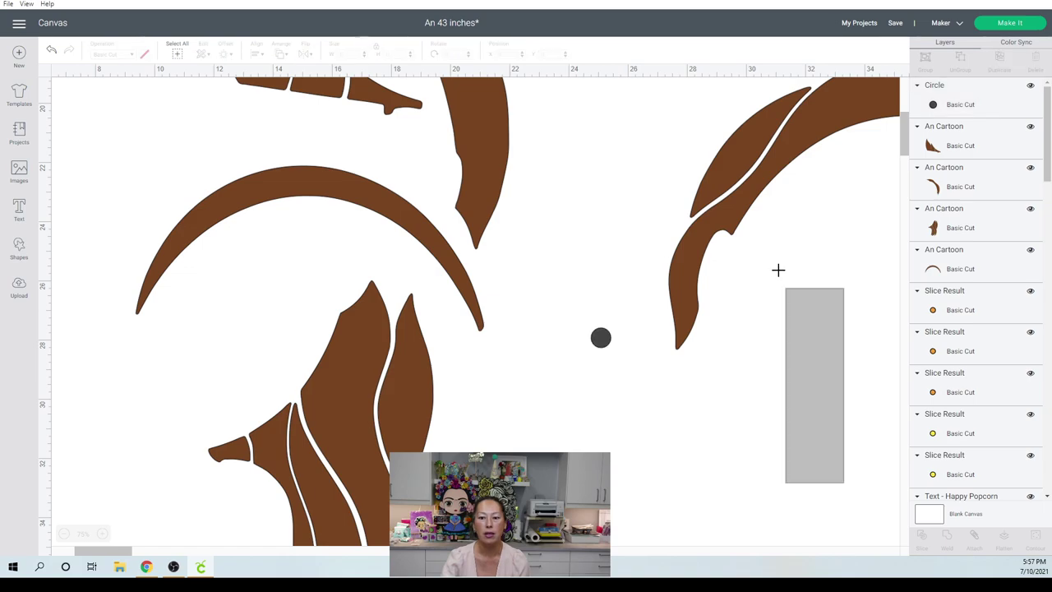
{"action": "left_click", "coordinate": [605, 341]}
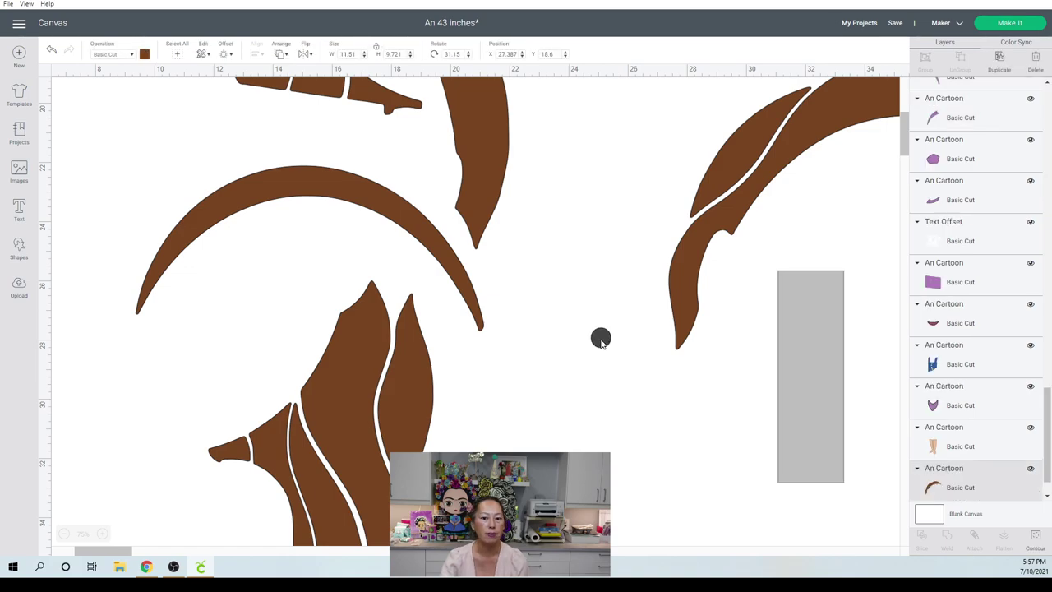
{"action": "left_click", "coordinate": [600, 339]}
{"action": "left_click_drag", "start_coordinate": [602, 343], "coordinate": [700, 225]}
{"action": "left_click", "coordinate": [612, 319]}
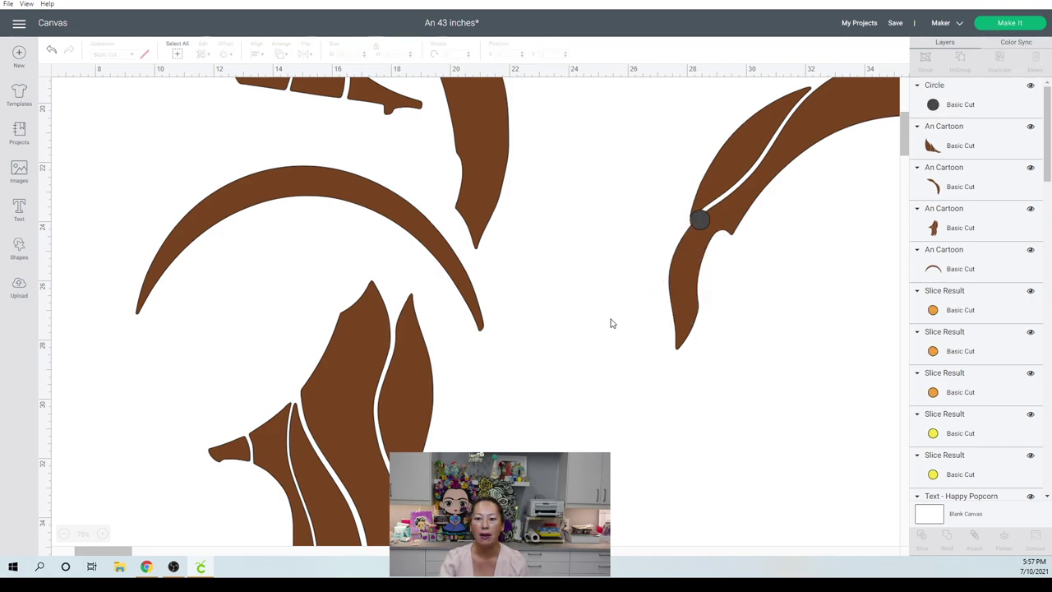
- Shrink the bridging circle slightly and adjust it over the joint between the two strands
{"action": "left_click", "coordinate": [705, 221]}
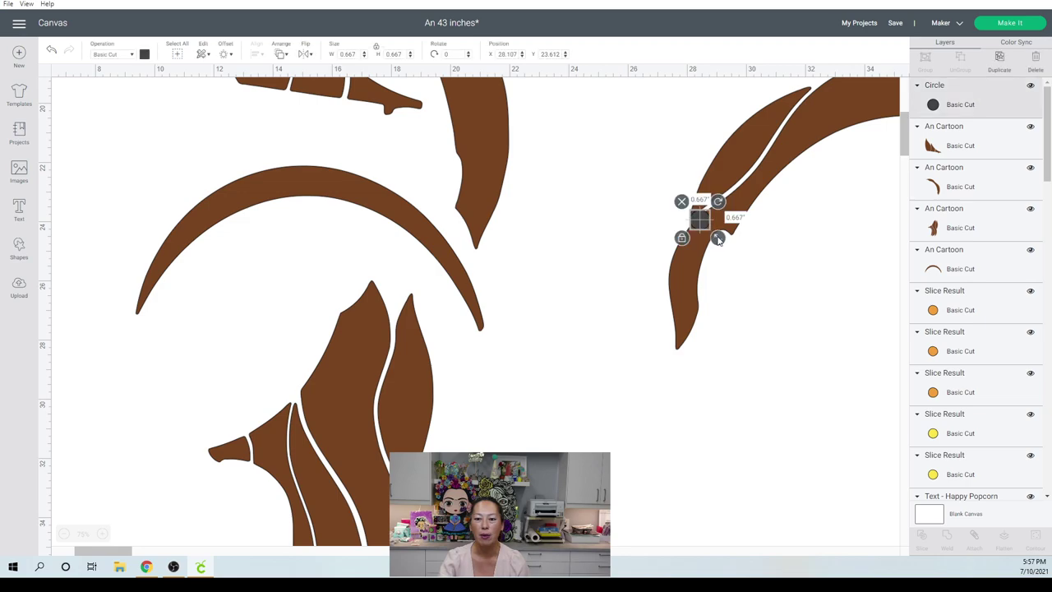
{"action": "left_click_drag", "start_coordinate": [710, 231], "coordinate": [713, 234]}
{"action": "left_click", "coordinate": [679, 276]}
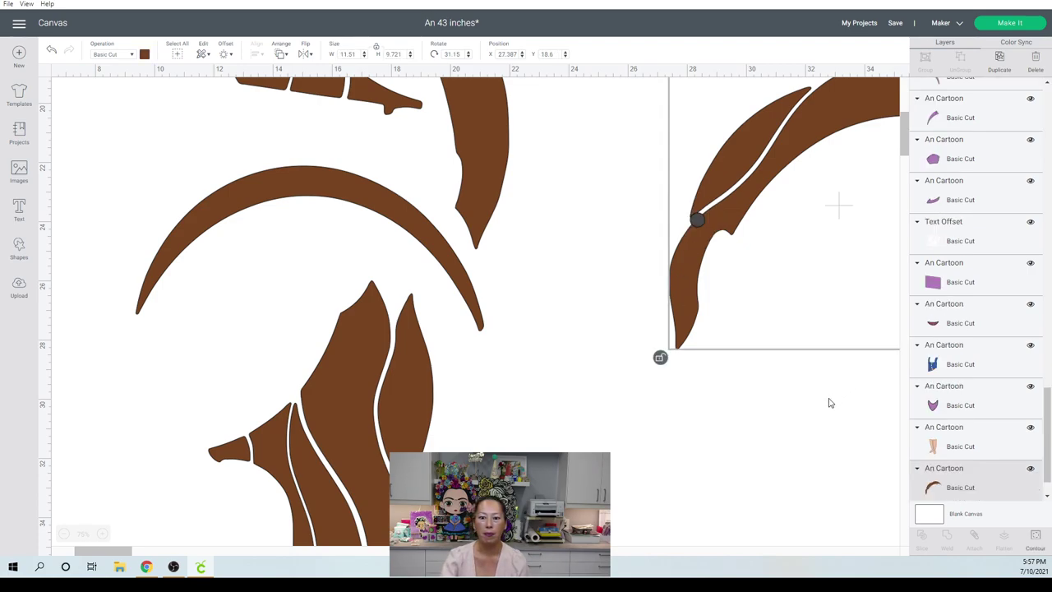
{"action": "left_click", "coordinate": [696, 216]}
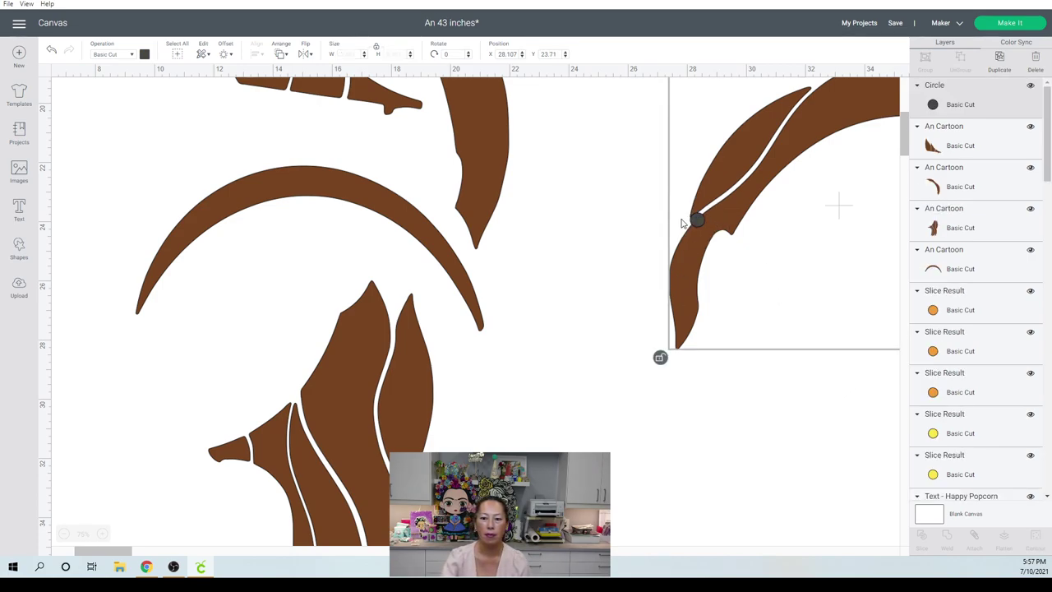
- Weld the circle to the two rotated strands and move the joined piece to the open space beside the other hair pieces
{"action": "left_click", "coordinate": [639, 197]}
{"action": "left_click_drag", "start_coordinate": [699, 264], "coordinate": [828, 401]}
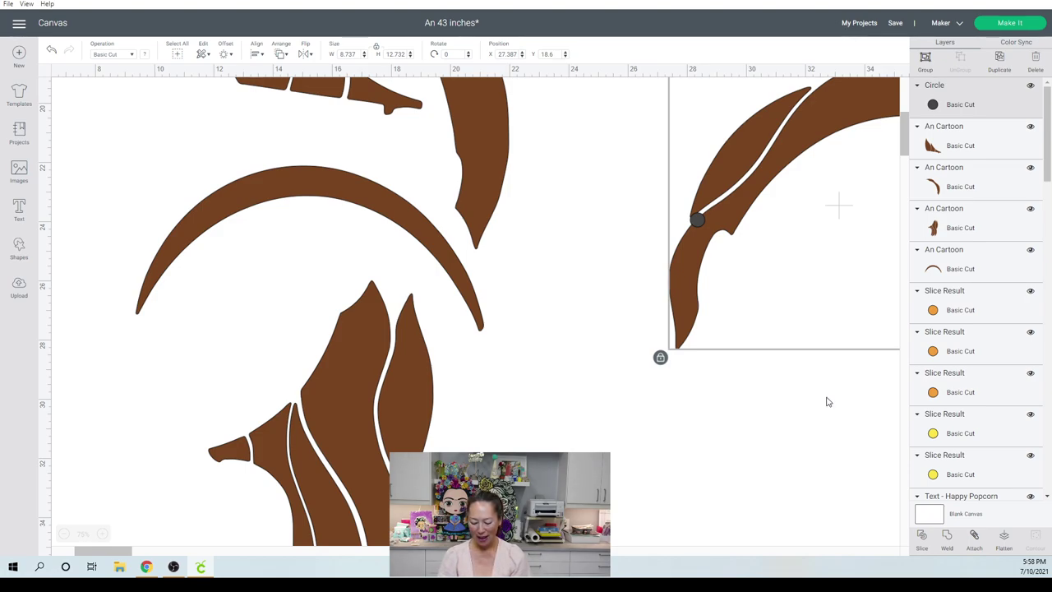
{"action": "left_click", "coordinate": [832, 412]}
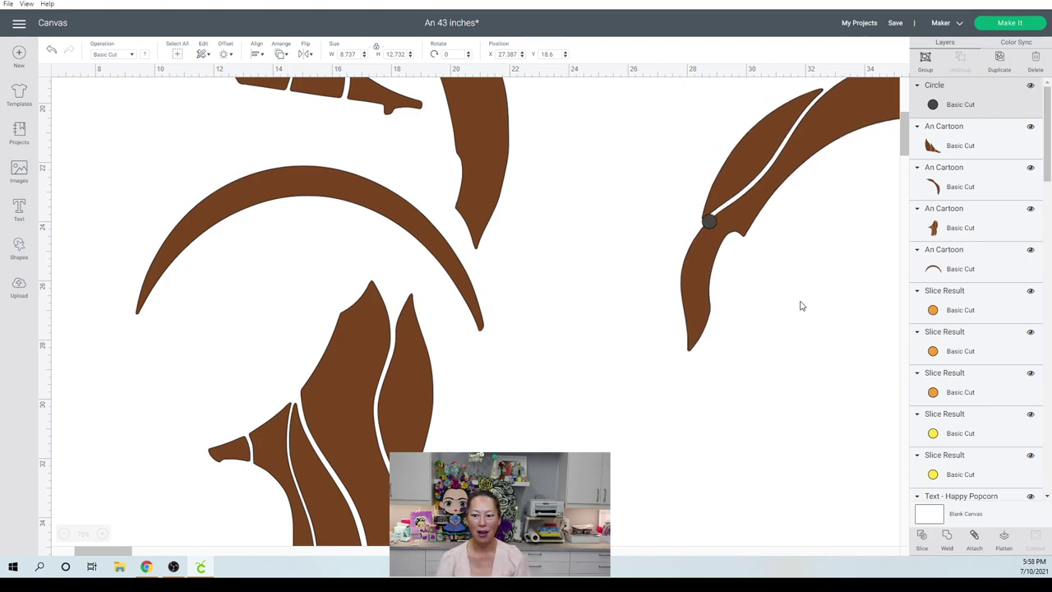
{"action": "left_click", "coordinate": [733, 250]}
{"action": "left_click_drag", "start_coordinate": [769, 426], "coordinate": [700, 204]}
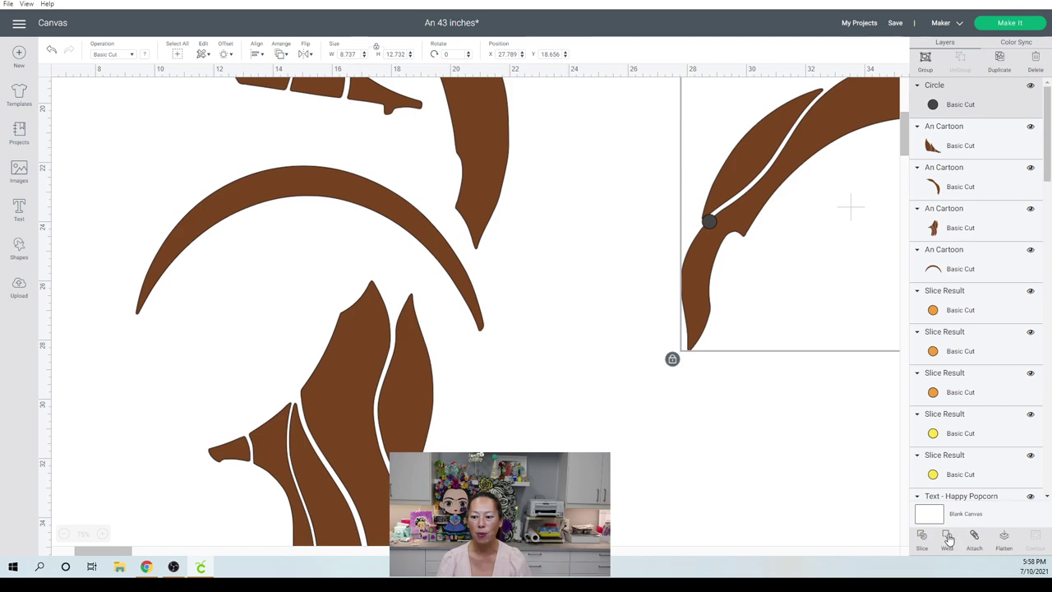
{"action": "left_click", "coordinate": [792, 294]}
{"action": "key", "text": "ctrl+z"}
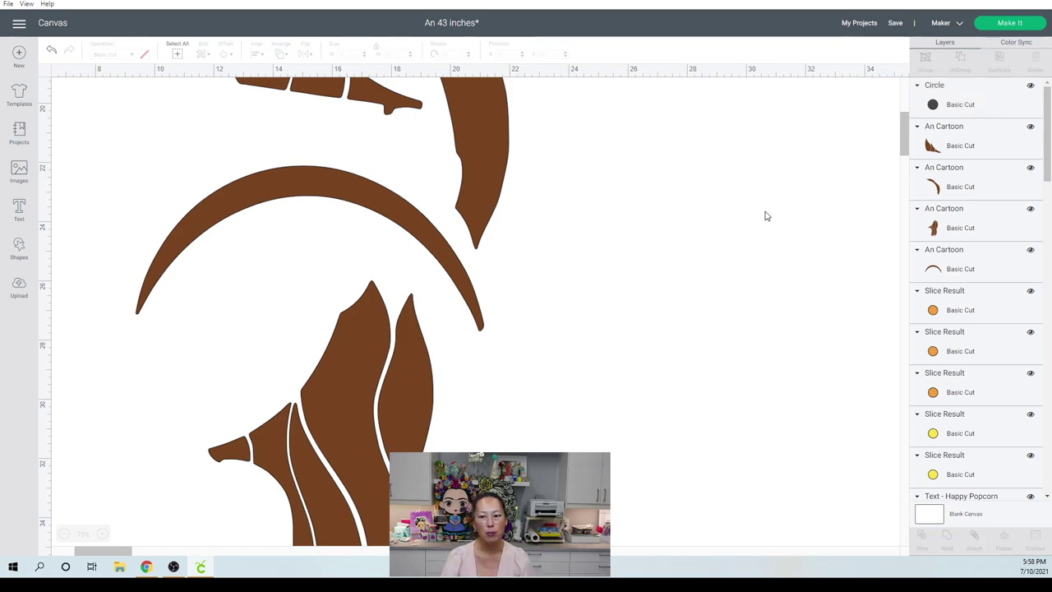
{"action": "key", "text": "ctrl+z"}
{"action": "left_click_drag", "start_coordinate": [751, 223], "coordinate": [669, 288]}
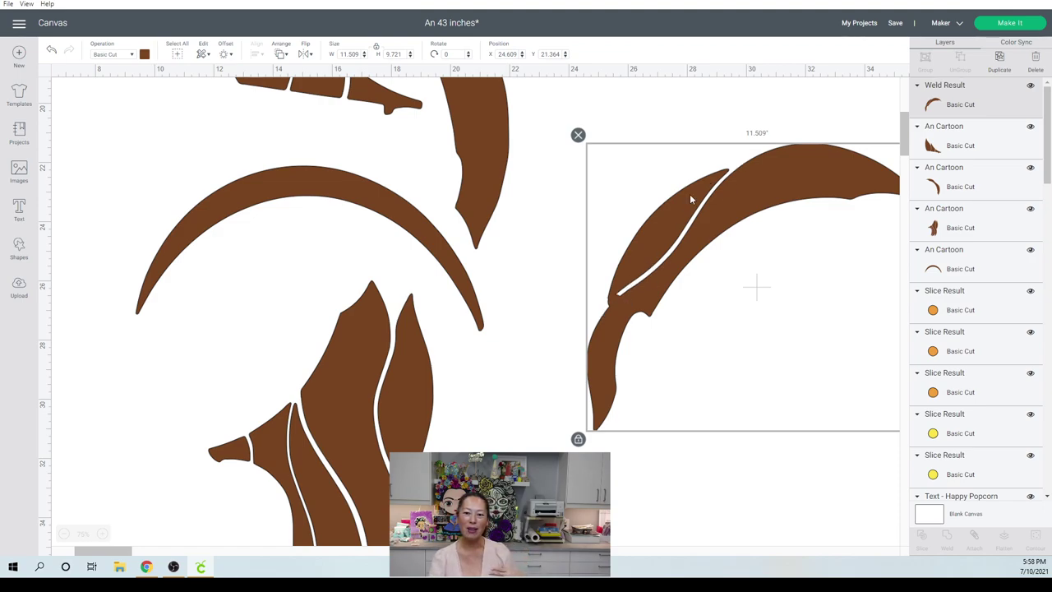
{"action": "left_click_drag", "start_coordinate": [701, 219], "coordinate": [801, 173]}
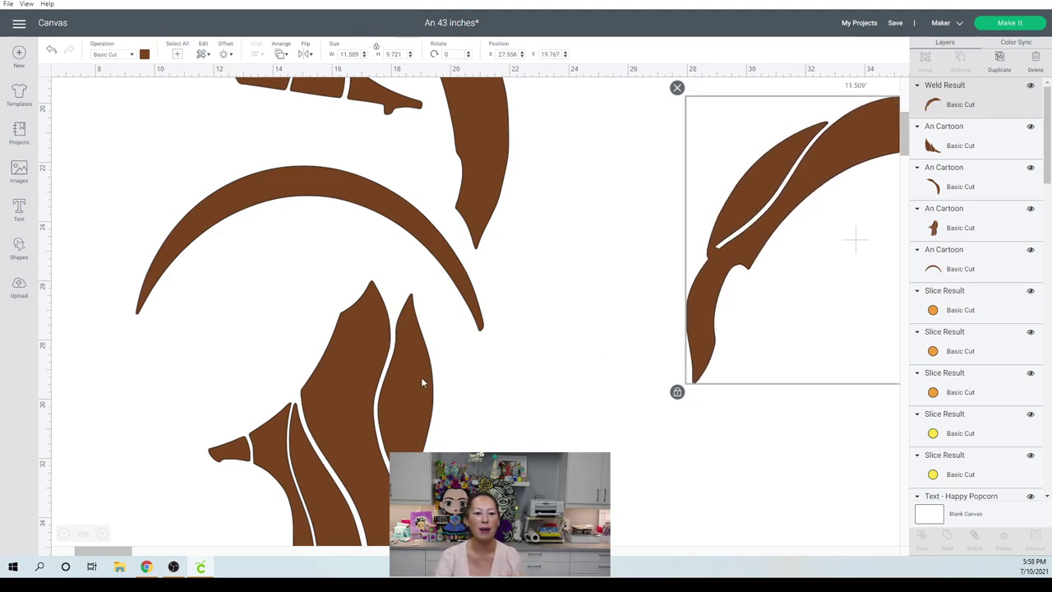
- Add another circle, shrink it and place it over the top of the narrow gap between the two innermost lower-right hair strands
{"action": "left_click", "coordinate": [16, 251]}
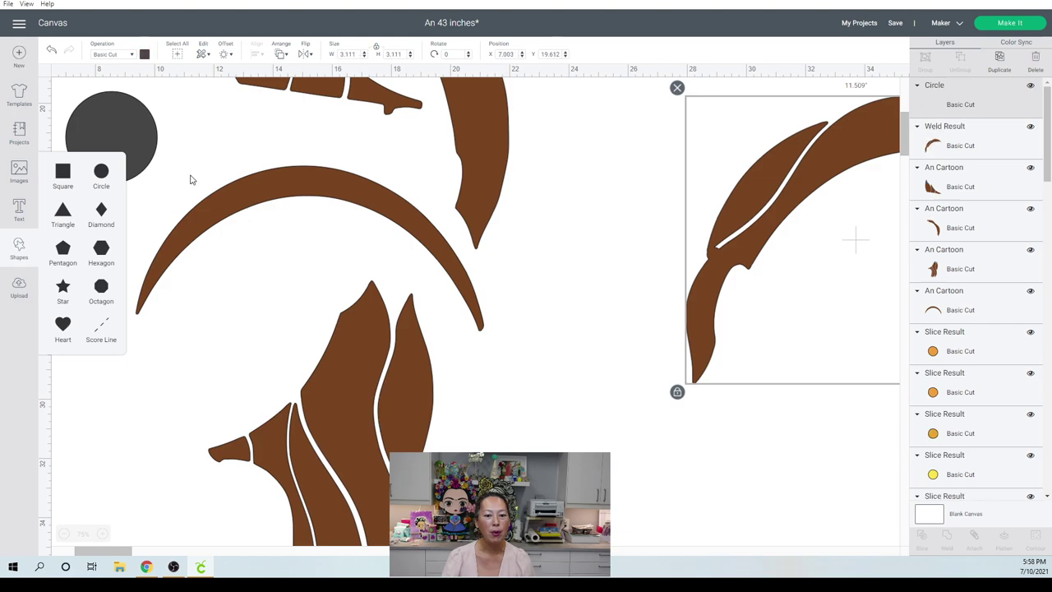
{"action": "left_click_drag", "start_coordinate": [129, 134], "coordinate": [327, 434]}
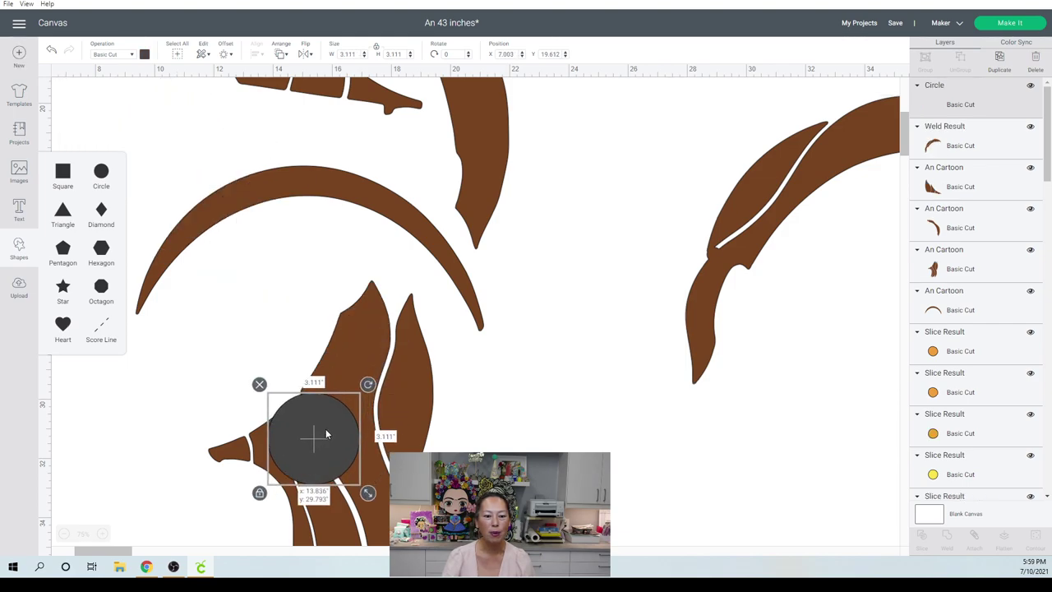
{"action": "left_click_drag", "start_coordinate": [368, 493], "coordinate": [290, 409]}
{"action": "left_click", "coordinate": [494, 449]}
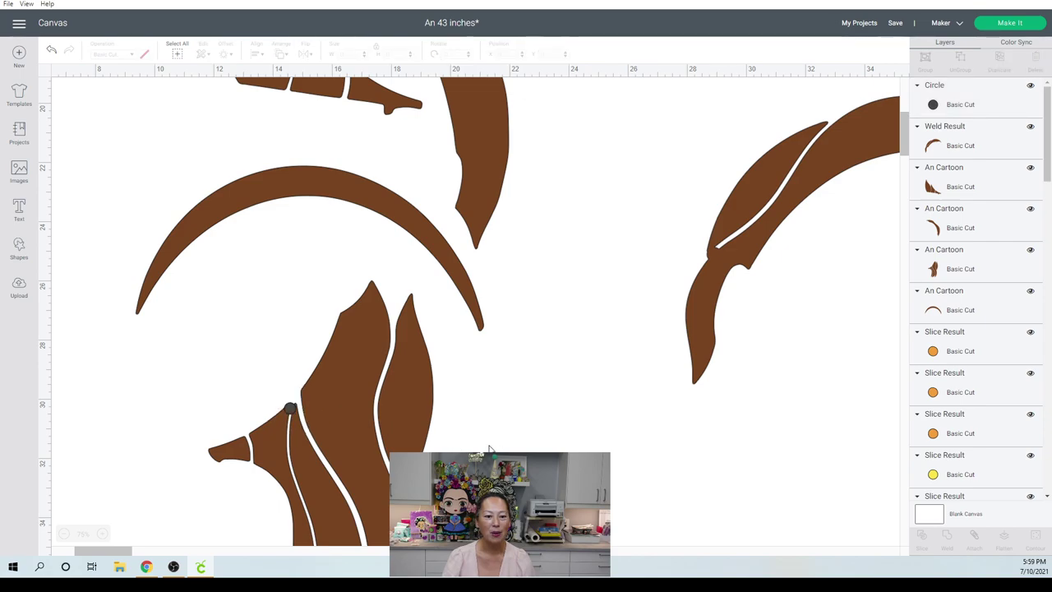
{"action": "scroll", "coordinate": [486, 449], "scroll_direction": "down", "scroll_amount": 2}
{"action": "left_click_drag", "start_coordinate": [293, 327], "coordinate": [294, 330]}
{"action": "left_click", "coordinate": [455, 362]}
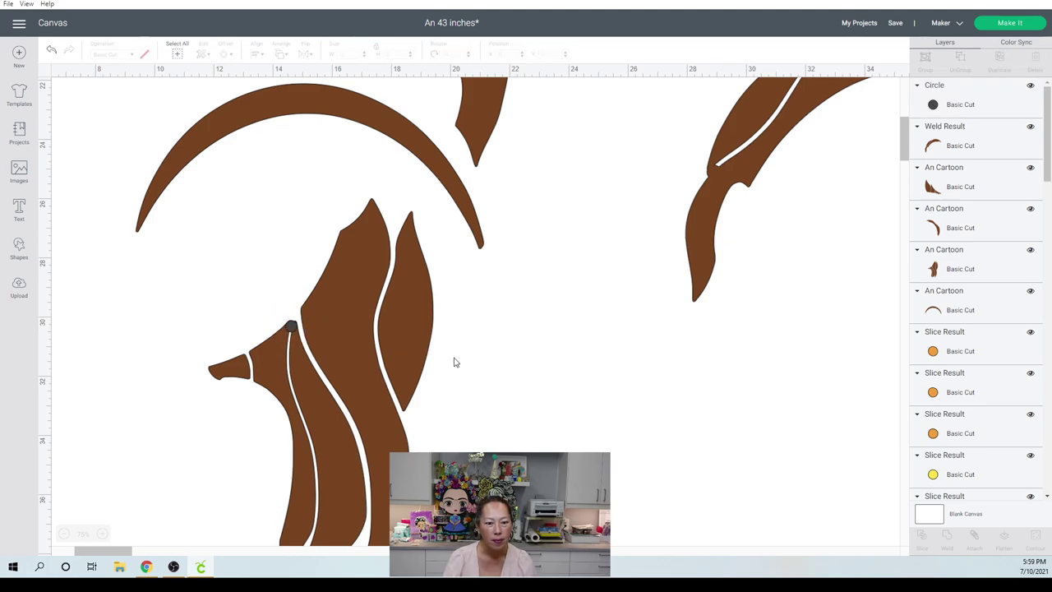
- Weld the small circle to the lower-right hair strands so the two strands it bridges become one piece
{"action": "scroll", "coordinate": [454, 362], "scroll_direction": "down", "scroll_amount": 3}
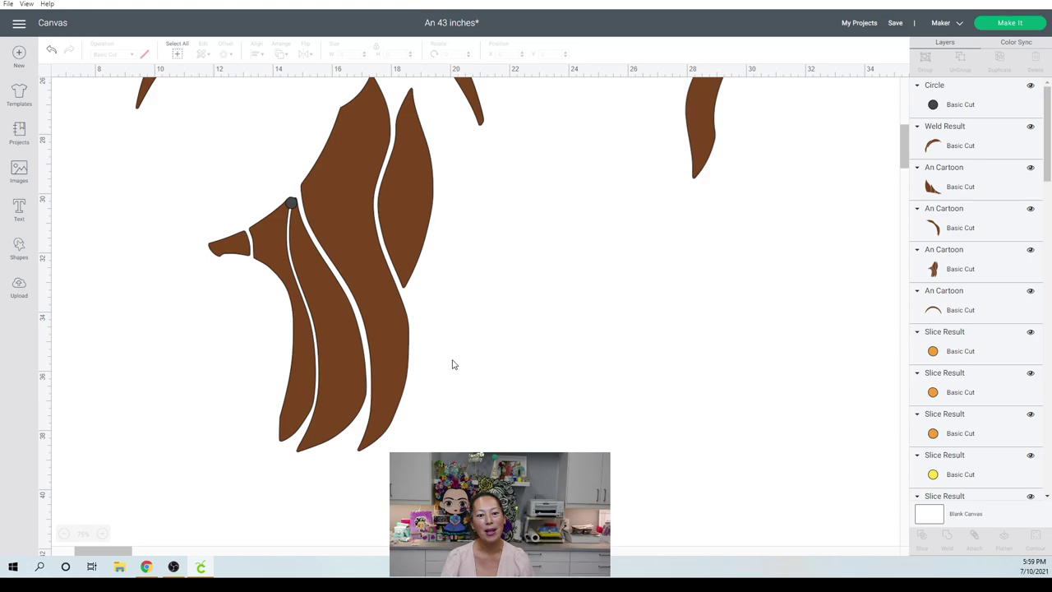
{"action": "scroll", "coordinate": [313, 330], "scroll_direction": "up", "scroll_amount": 1}
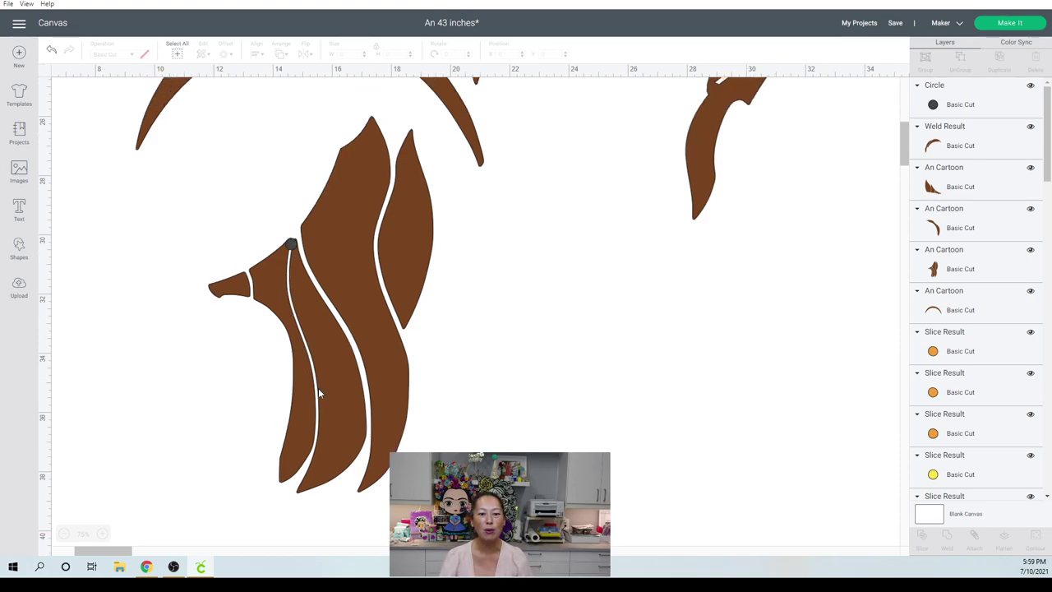
{"action": "scroll", "coordinate": [469, 341], "scroll_direction": "up", "scroll_amount": 1}
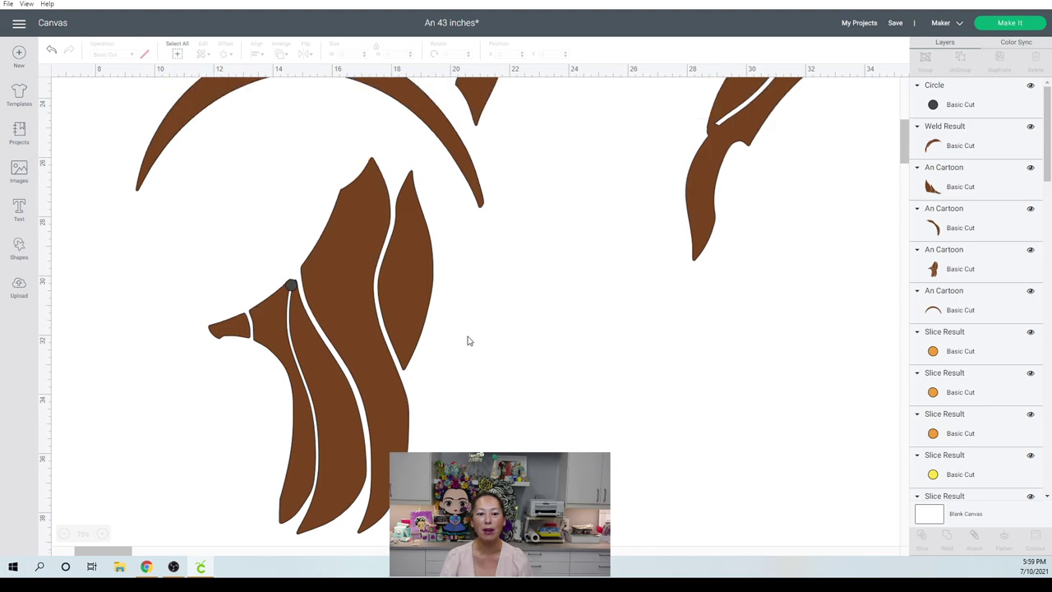
{"action": "scroll", "coordinate": [468, 340], "scroll_direction": "down", "scroll_amount": 1}
{"action": "left_click_drag", "start_coordinate": [519, 454], "coordinate": [277, 245]}
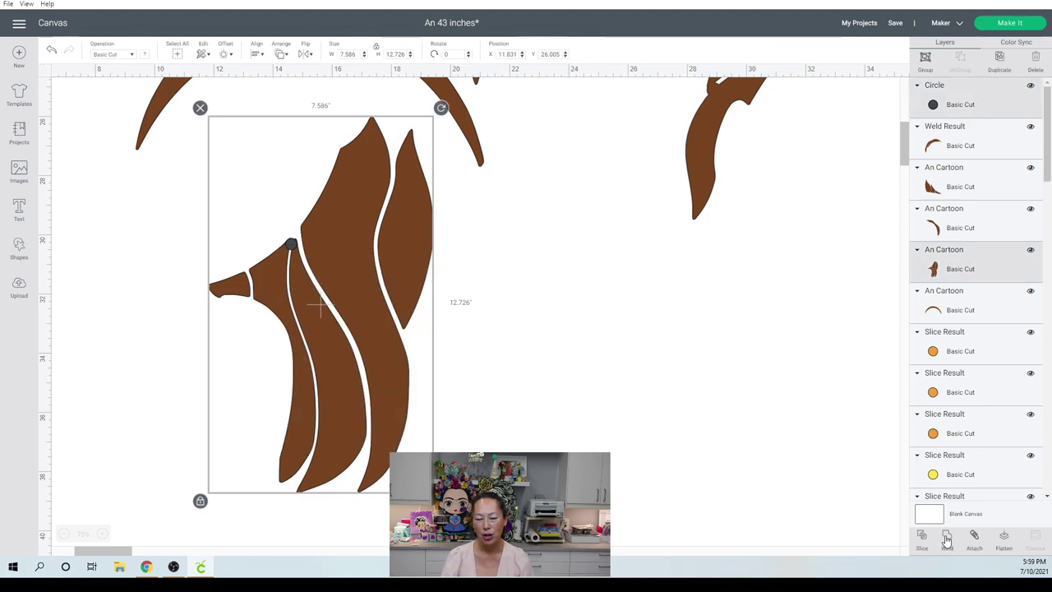
{"action": "left_click", "coordinate": [471, 311]}
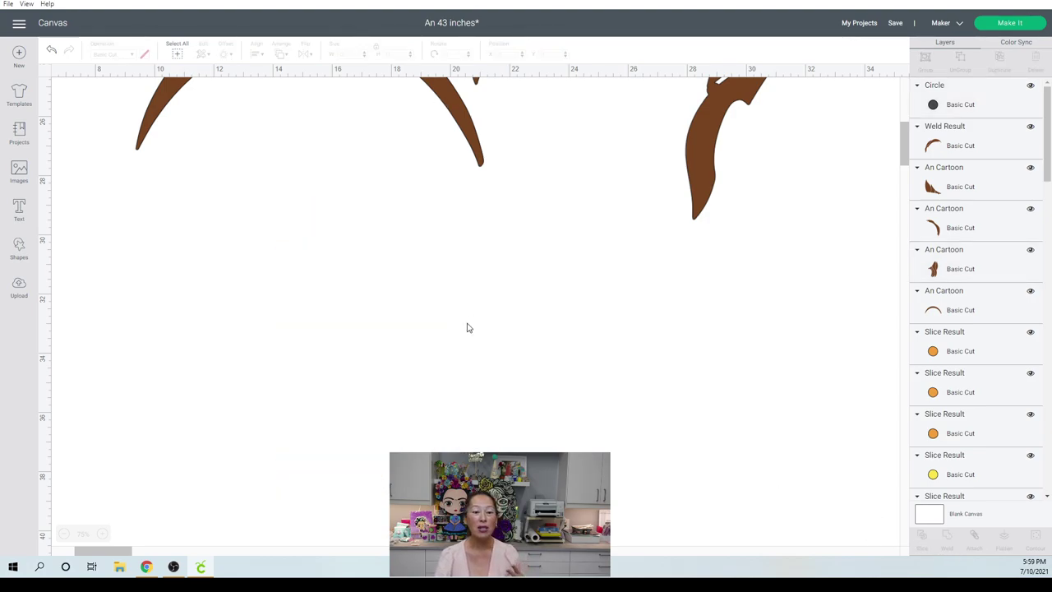
{"action": "left_click", "coordinate": [64, 534]}
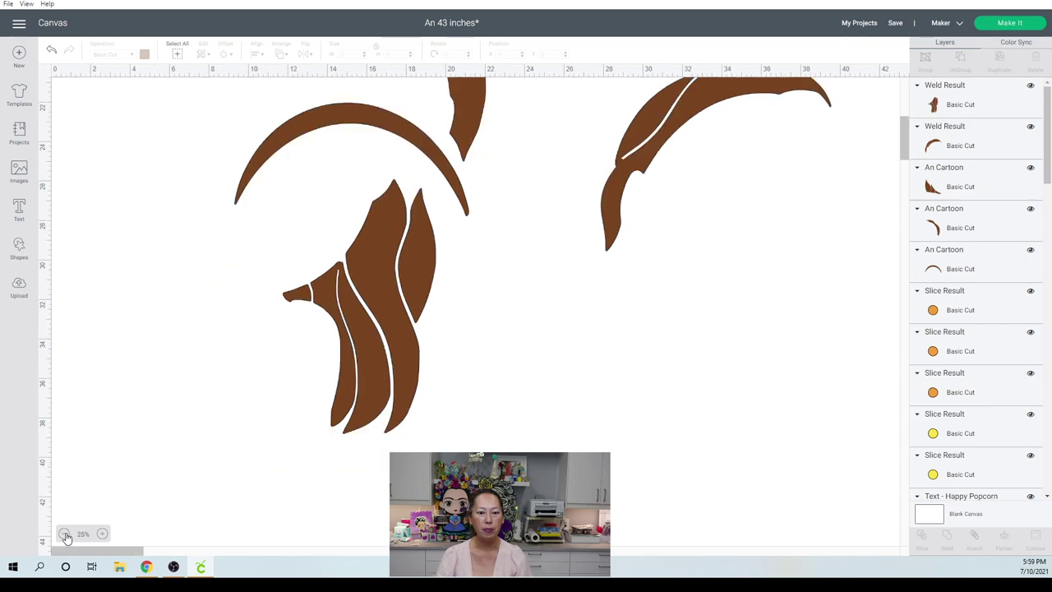
- Spread out the brown hair pieces, moving the spiky strand cluster into the open space above the welded curved strand
{"action": "left_click", "coordinate": [65, 534]}
{"action": "left_click_drag", "start_coordinate": [205, 177], "coordinate": [159, 220]}
{"action": "left_click_drag", "start_coordinate": [151, 201], "coordinate": [364, 159]}
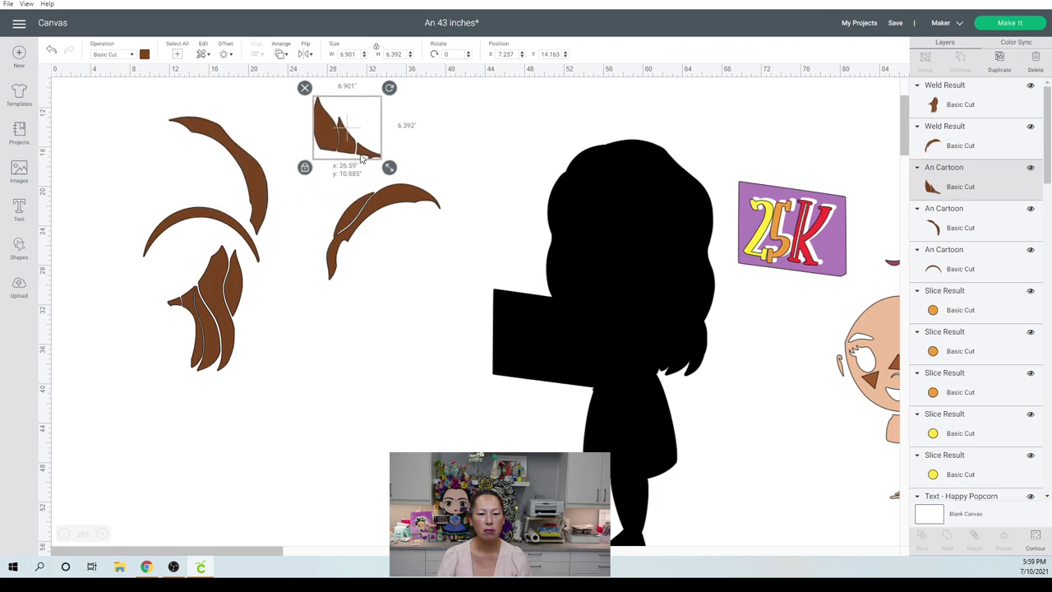
{"action": "left_click", "coordinate": [425, 277]}
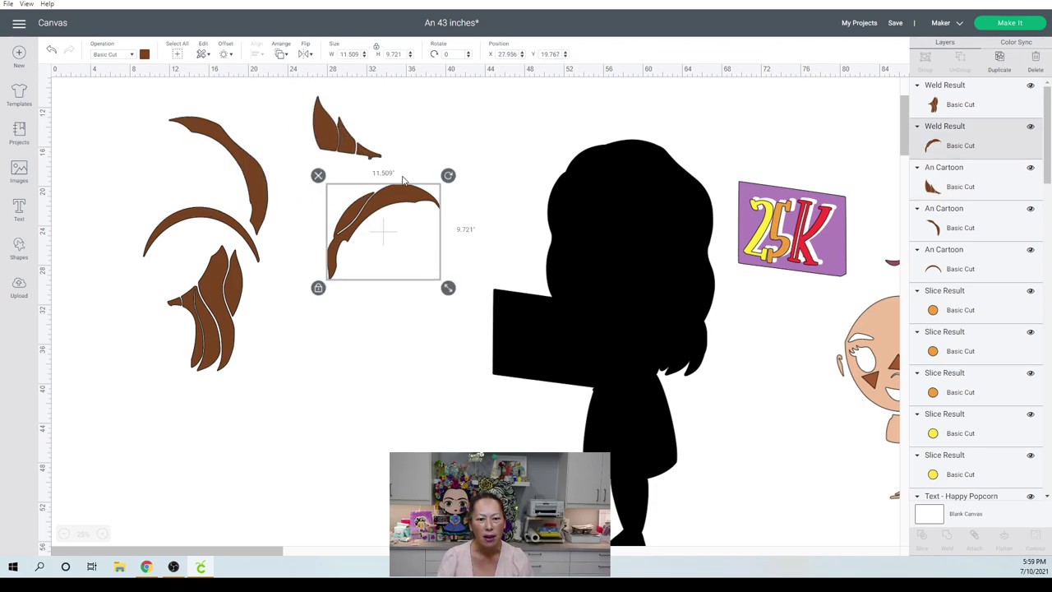
- Move all brown hair pieces over beside the face parts and place the black silhouette in the cleared canvas area
{"action": "left_click", "coordinate": [572, 271]}
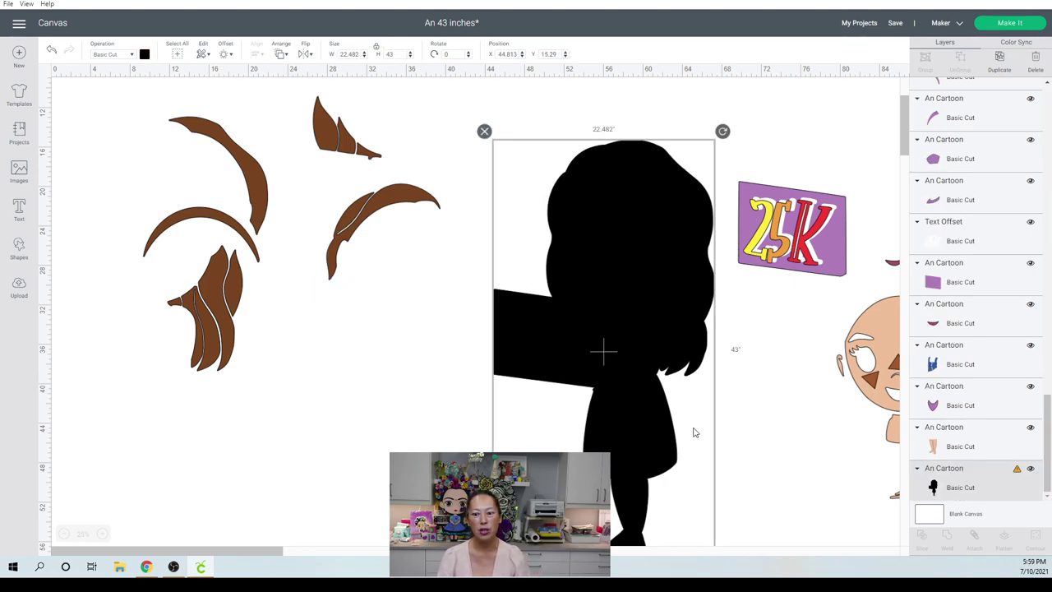
{"action": "left_click_drag", "start_coordinate": [657, 386], "coordinate": [604, 381]}
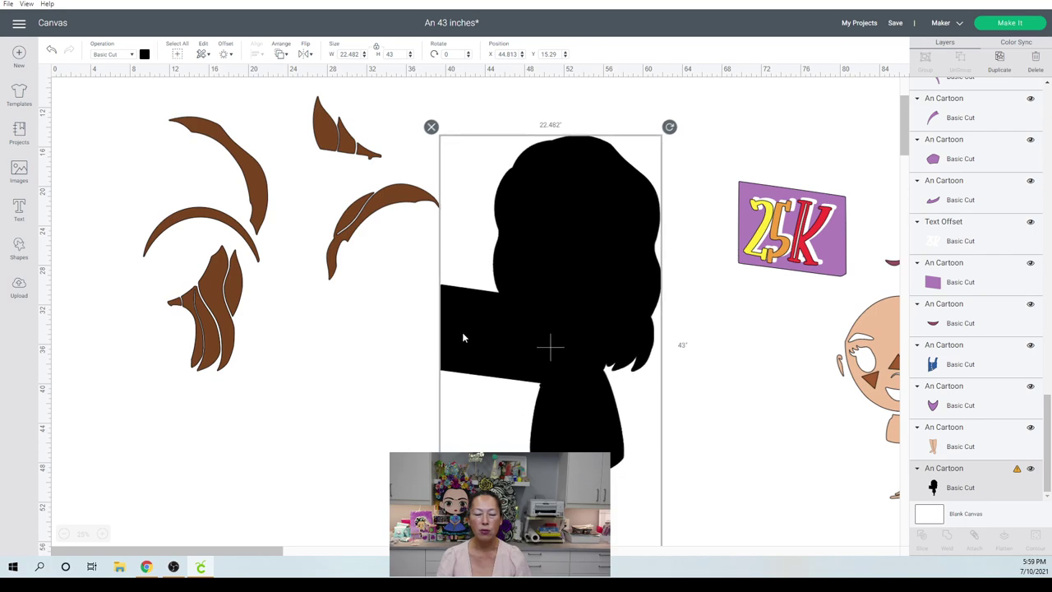
{"action": "left_click", "coordinate": [115, 123]}
{"action": "left_click_drag", "start_coordinate": [112, 112], "coordinate": [372, 309]}
{"action": "left_click_drag", "start_coordinate": [347, 226], "coordinate": [1003, 236]}
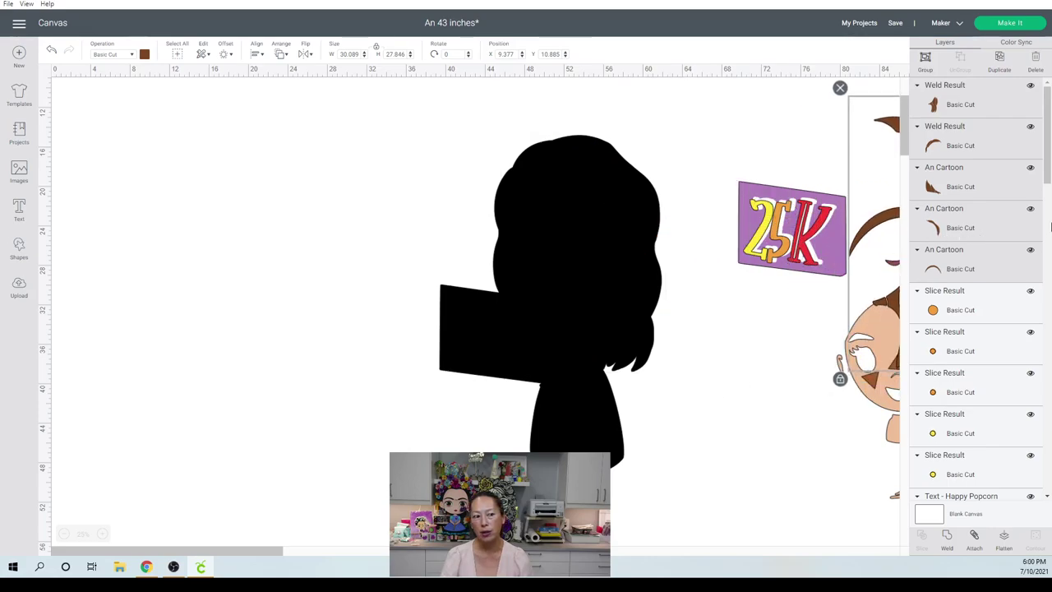
{"action": "left_click_drag", "start_coordinate": [496, 234], "coordinate": [238, 207]}
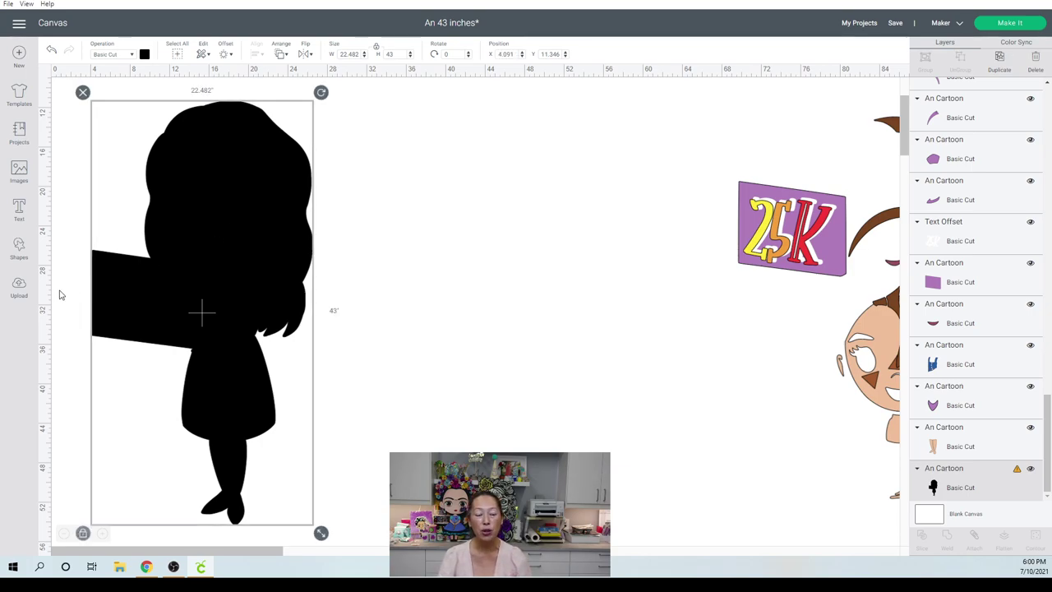
- Switch to Chrome and open the Creative Fabrica website
{"action": "left_click", "coordinate": [146, 566]}
{"action": "left_click", "coordinate": [325, 16]}
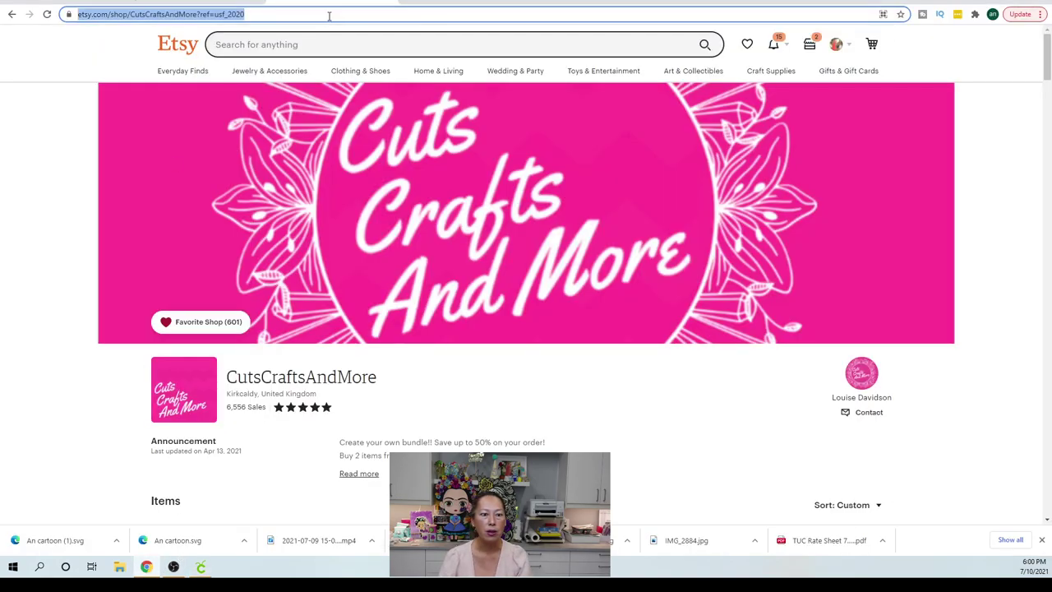
{"action": "type", "text": "creati"}
{"action": "key", "text": "Return"}
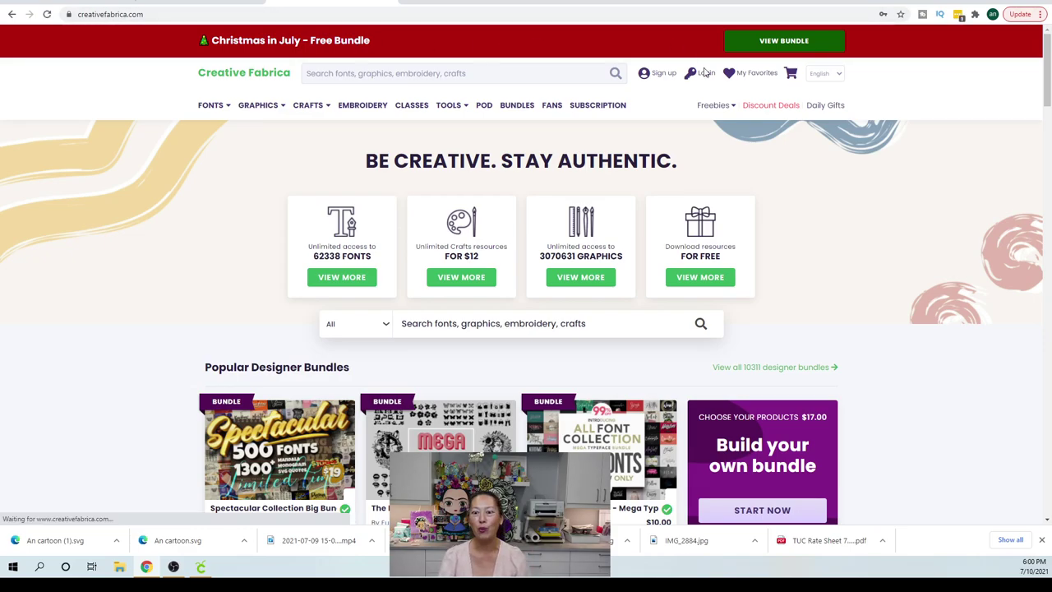
- Search Creative Fabrica for "sticksbricksnstraw"
{"action": "left_click", "coordinate": [500, 71]}
{"action": "type", "text": "strow"}
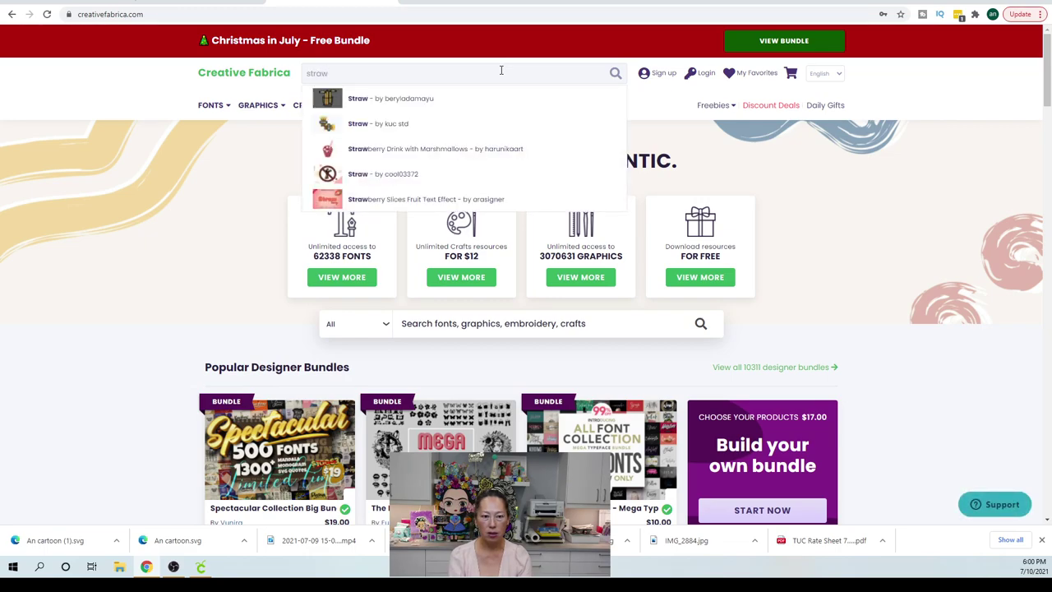
{"action": "key", "text": "BackSpace"}
{"action": "key", "text": "BackSpace"}
{"action": "key", "text": "BackSpace"}
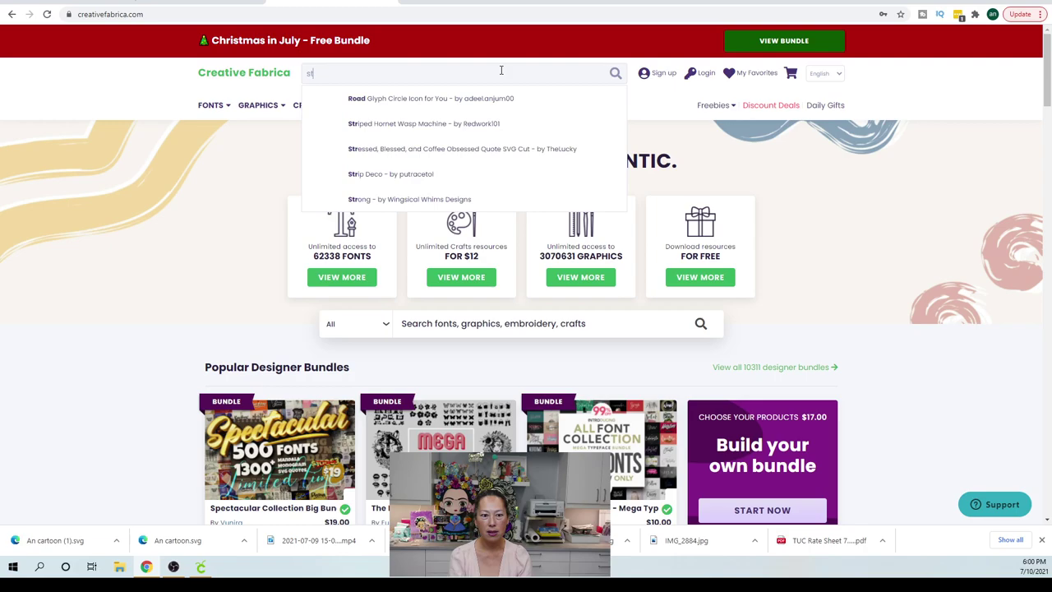
{"action": "type", "text": "icks"}
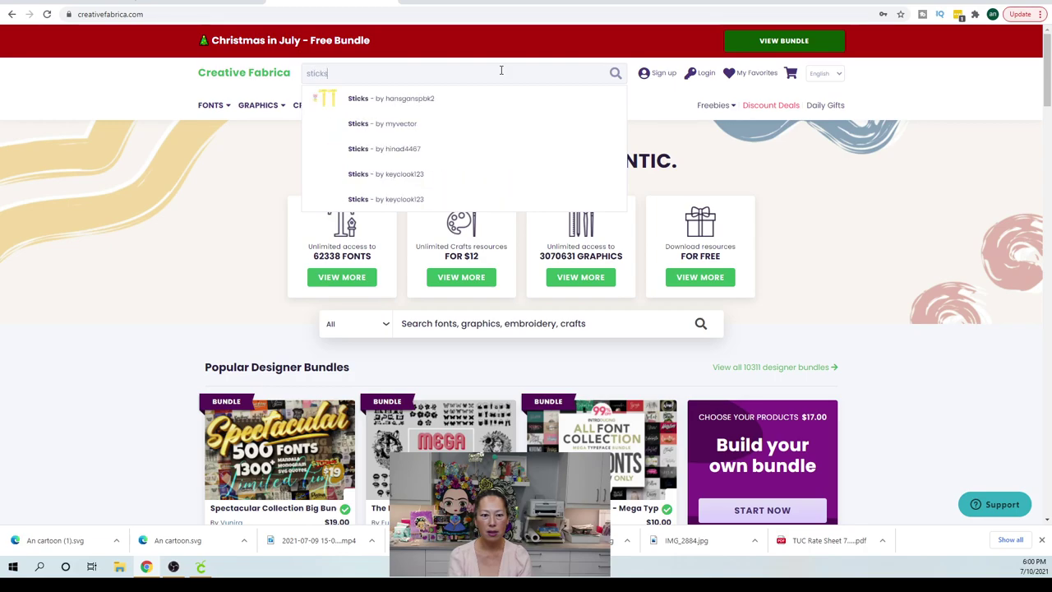
{"action": "type", "text": "bricksnstraw"}
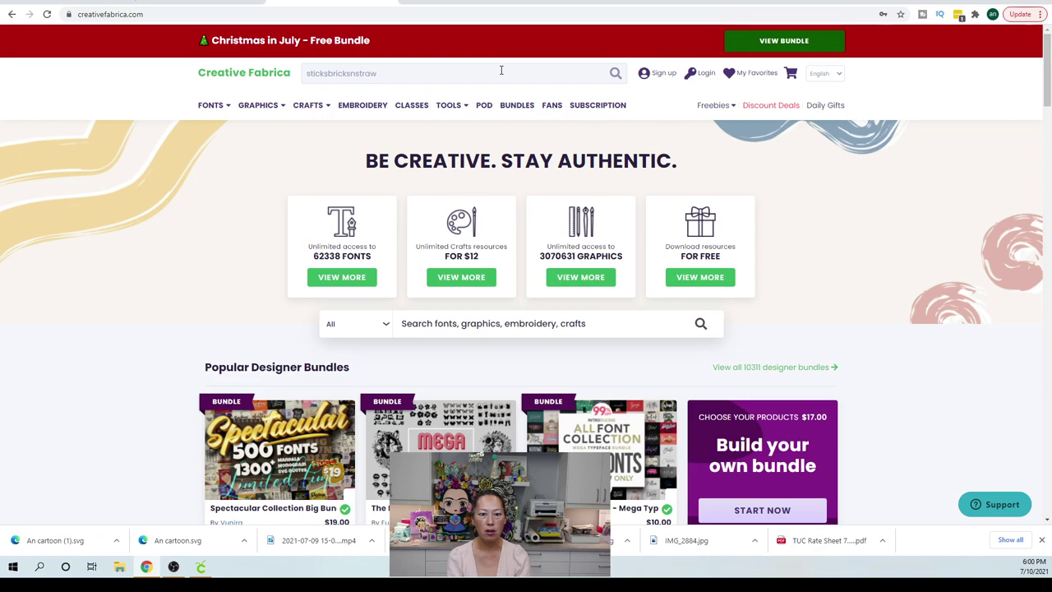
{"action": "key", "text": "Return"}
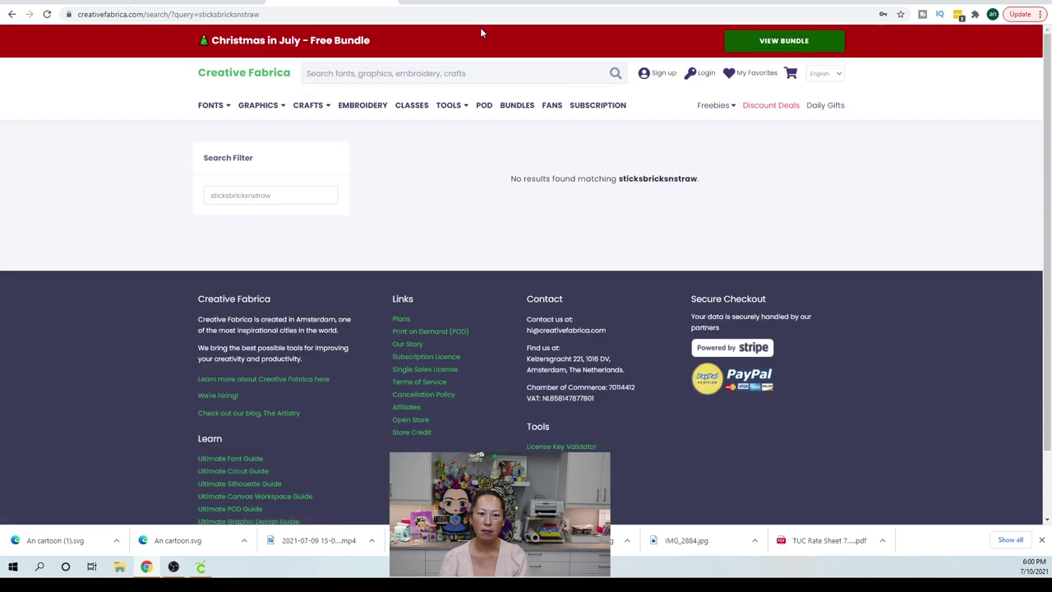
- Log in to the Creative Fabrica account and open the StrawSticksNBricks designer page by way of the favorites
{"action": "left_click", "coordinate": [548, 78]}
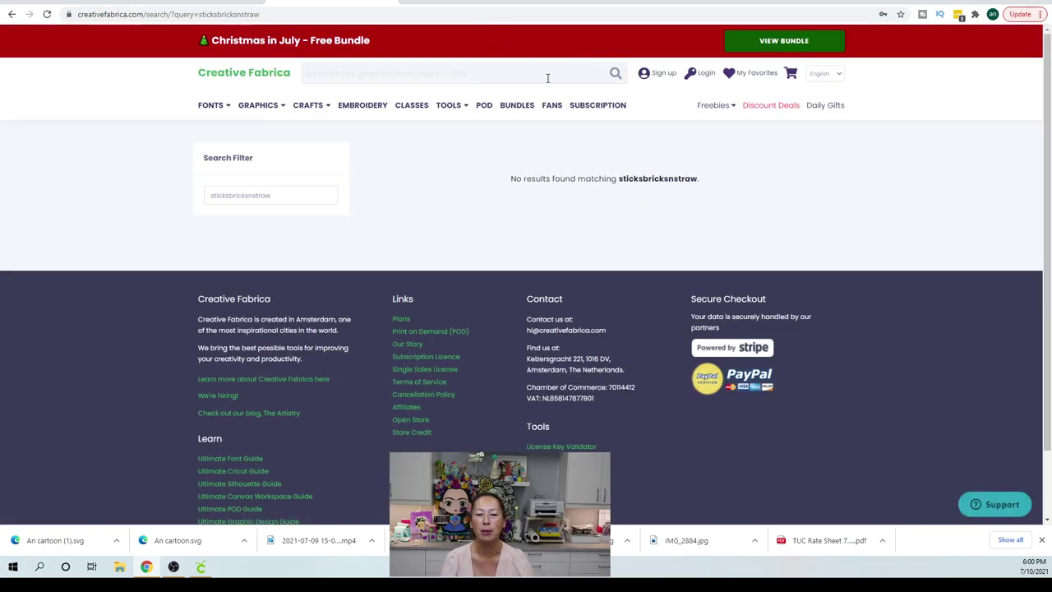
{"action": "left_click", "coordinate": [708, 75]}
{"action": "left_click", "coordinate": [535, 350]}
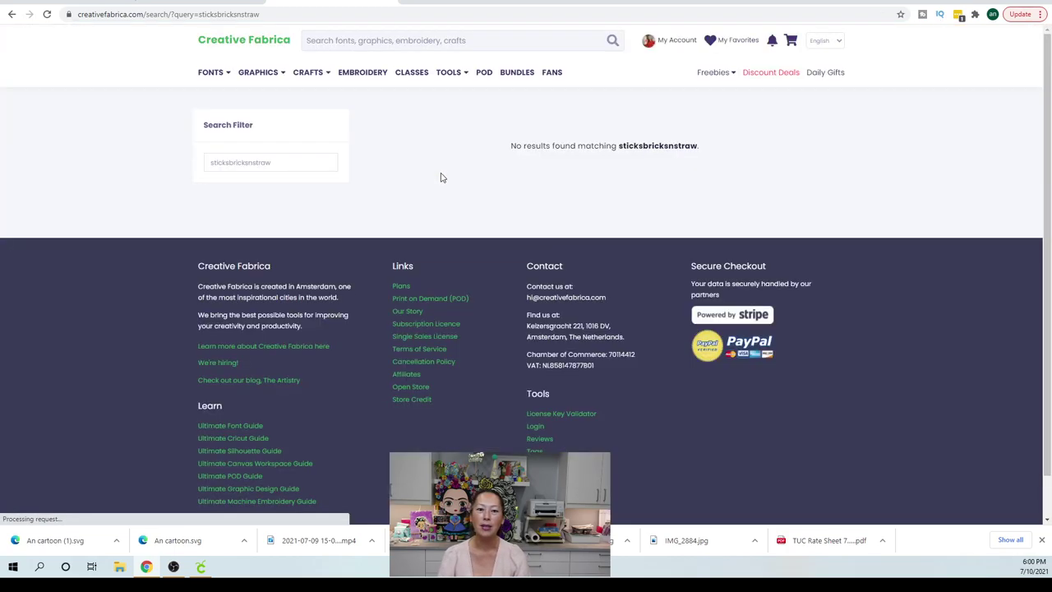
{"action": "left_click", "coordinate": [744, 41]}
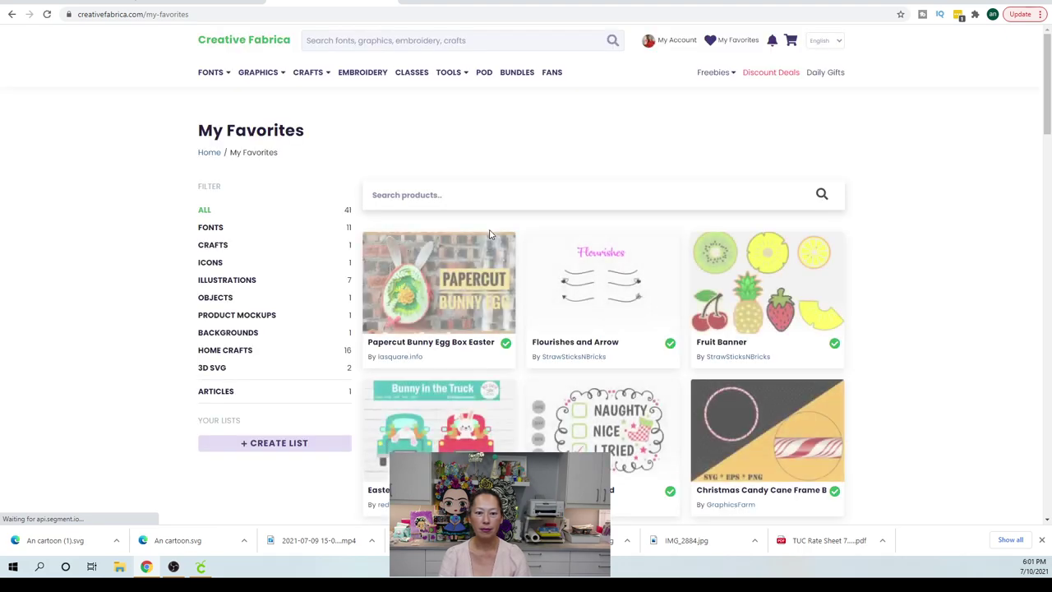
{"action": "left_click", "coordinate": [496, 294]}
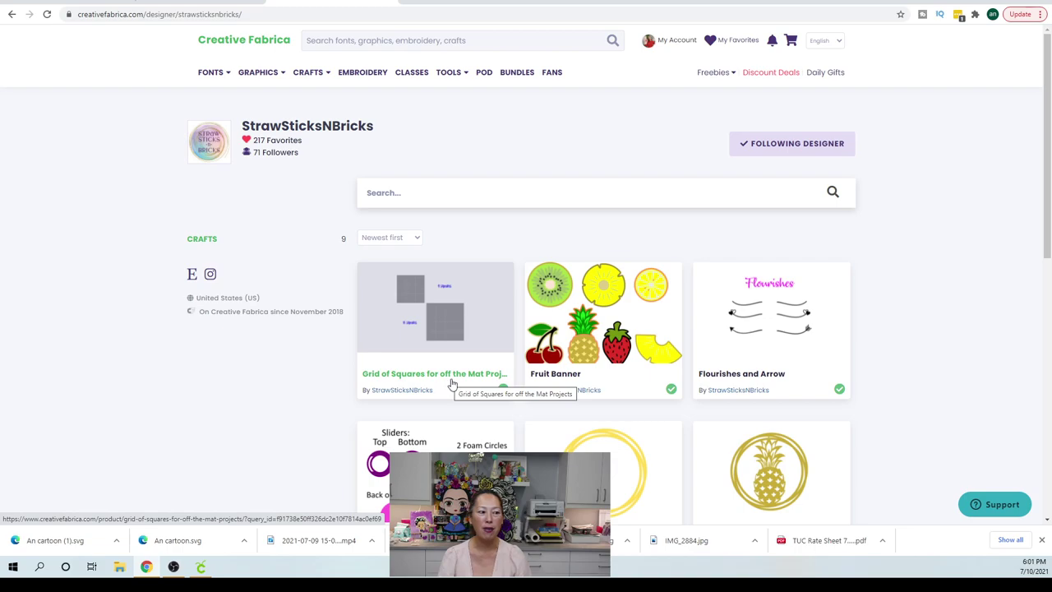
- Switch back to Cricut Design Space and insert the uploaded 4X4 11 Inch Squares grid onto the canvas
{"action": "left_click", "coordinate": [200, 567]}
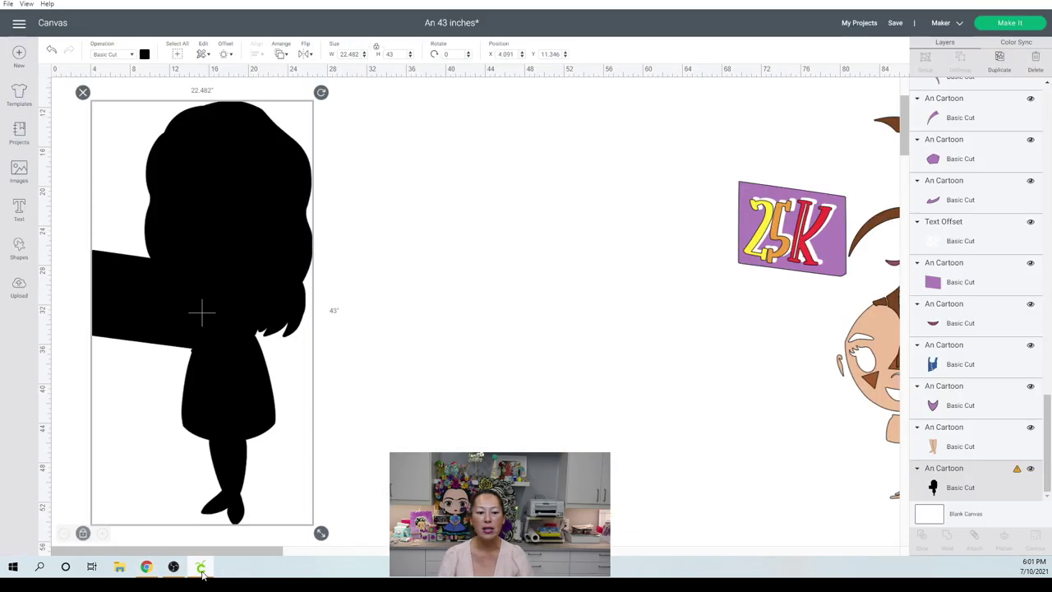
{"action": "left_click", "coordinate": [18, 288]}
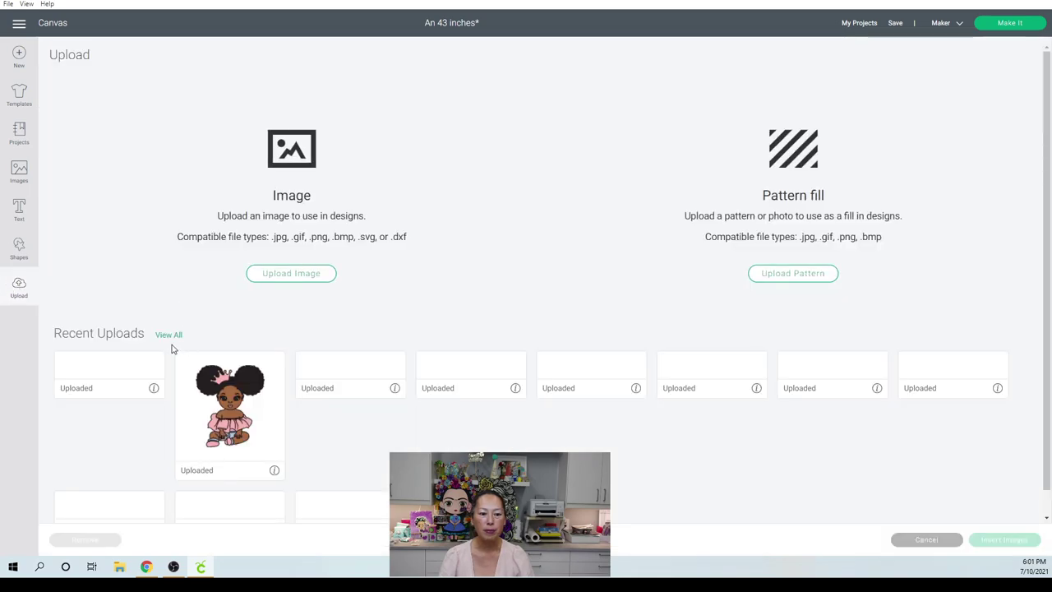
{"action": "left_click", "coordinate": [167, 336]}
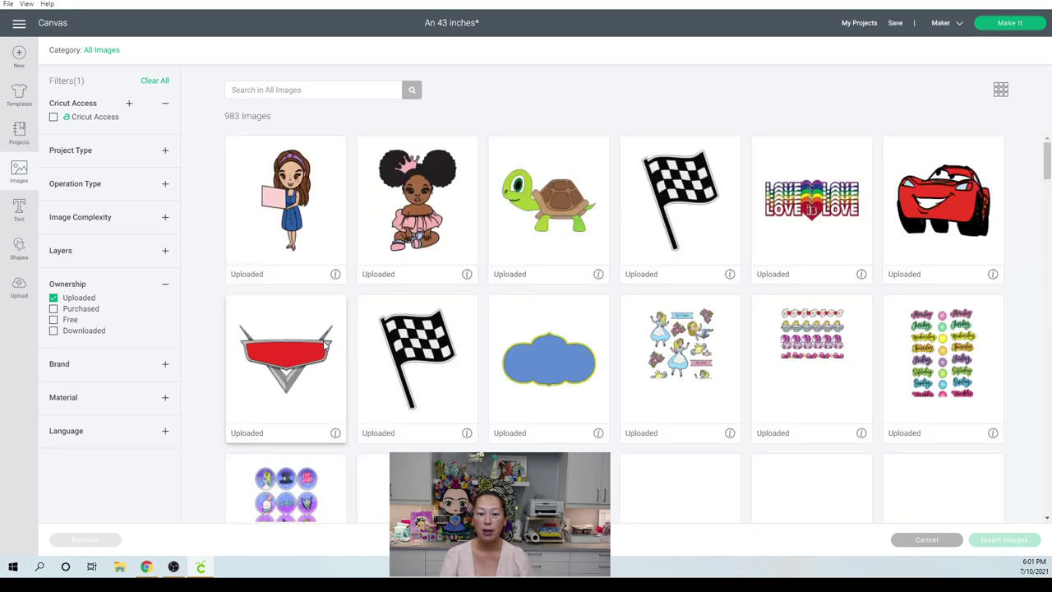
{"action": "scroll", "coordinate": [323, 346], "scroll_direction": "down", "scroll_amount": 3}
{"action": "scroll", "coordinate": [324, 345], "scroll_direction": "down", "scroll_amount": 3}
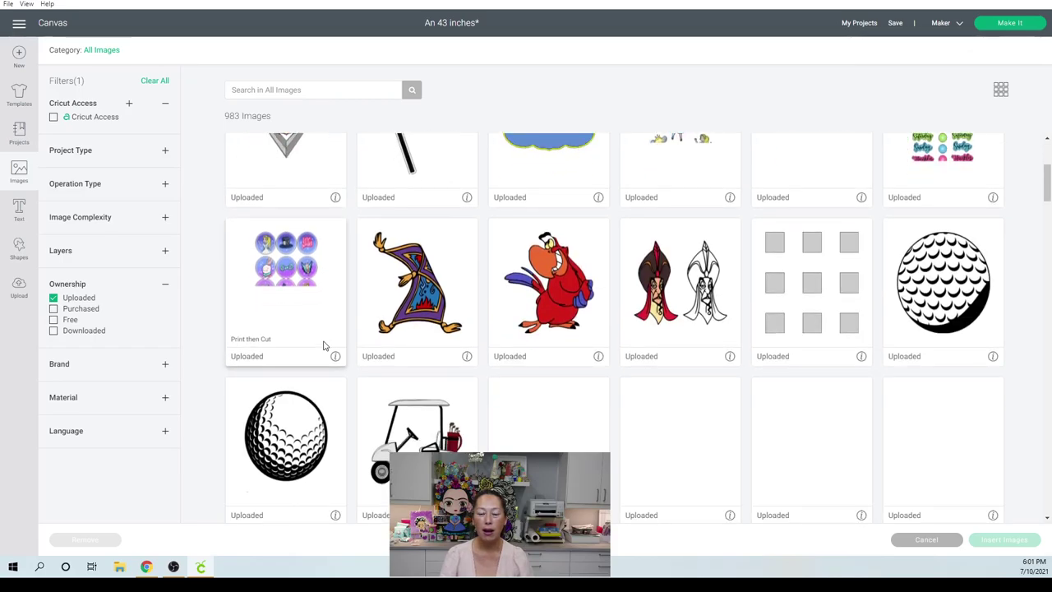
{"action": "scroll", "coordinate": [324, 346], "scroll_direction": "down", "scroll_amount": 2}
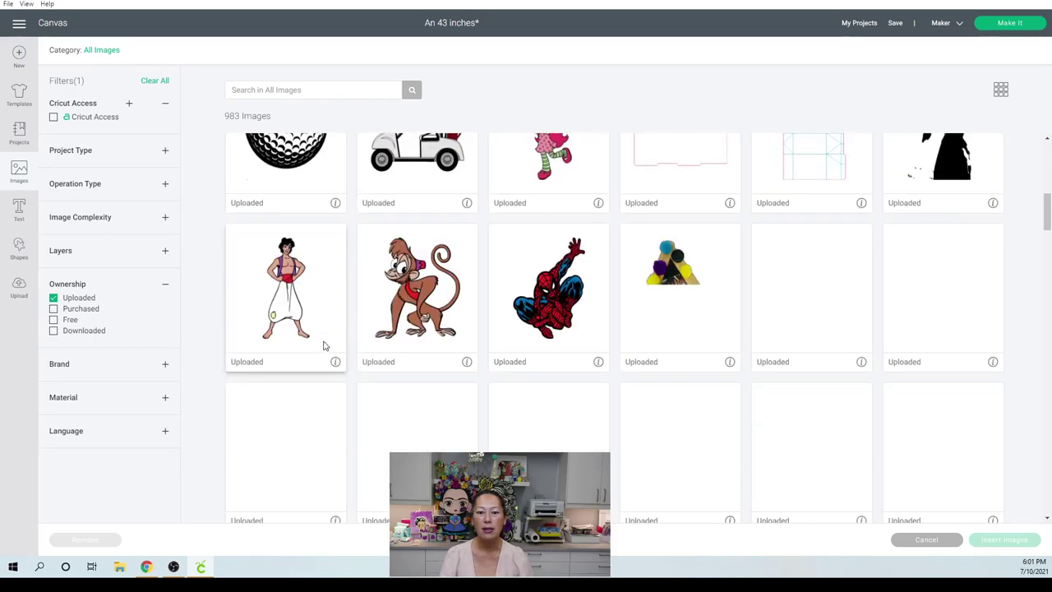
{"action": "scroll", "coordinate": [323, 346], "scroll_direction": "down", "scroll_amount": 2}
{"action": "scroll", "coordinate": [324, 345], "scroll_direction": "down", "scroll_amount": 2}
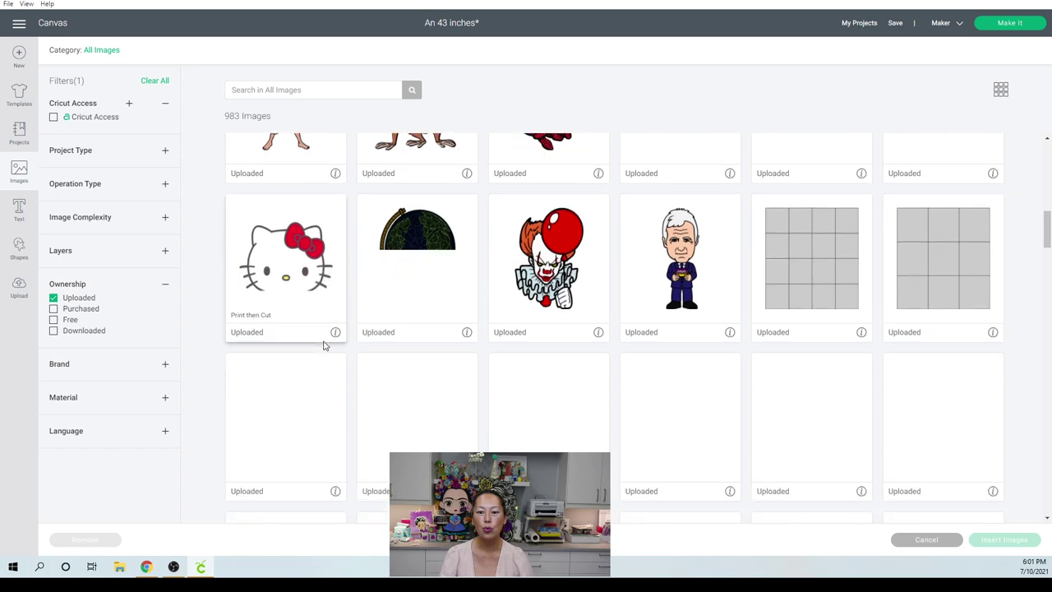
{"action": "left_click", "coordinate": [830, 217]}
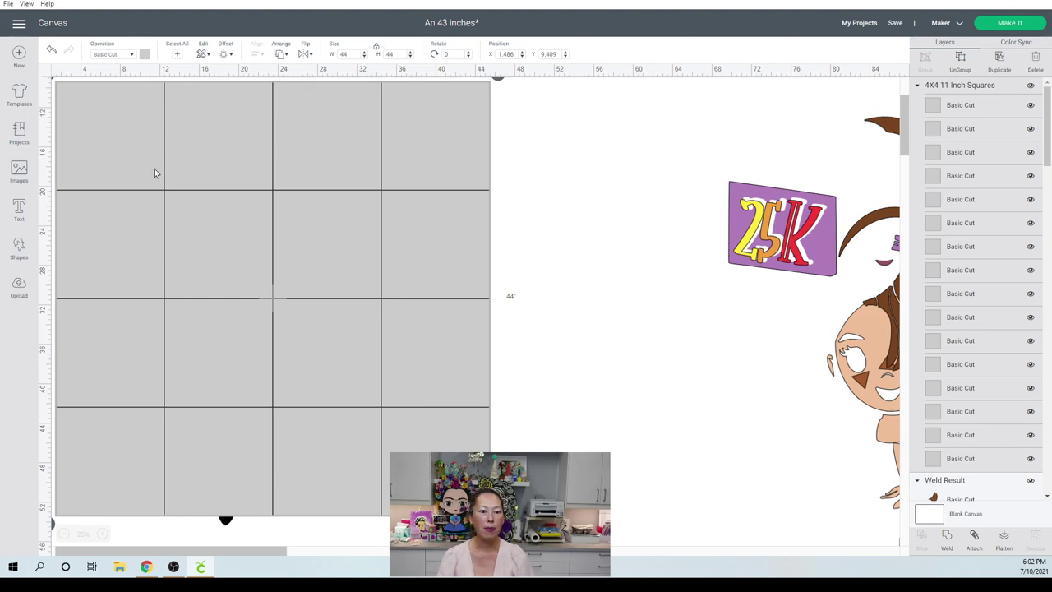
- Position the 4X4 grid of squares at X 4 and Y 11 so its lines align with whole ruler values
{"action": "left_click_drag", "start_coordinate": [403, 129], "coordinate": [433, 147]}
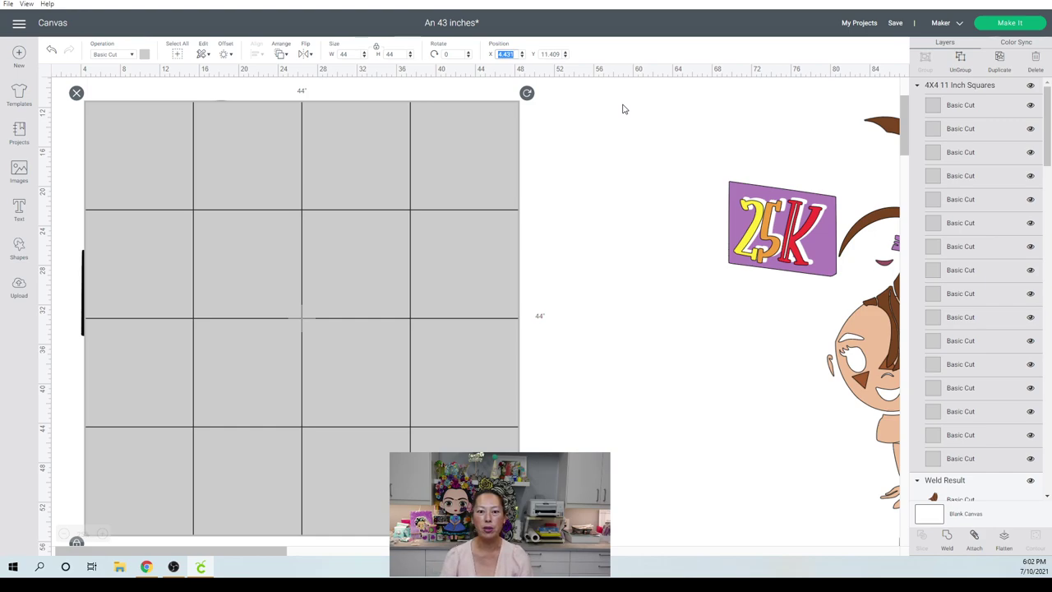
{"action": "type", "text": "4"}
{"action": "key", "text": "Tab"}
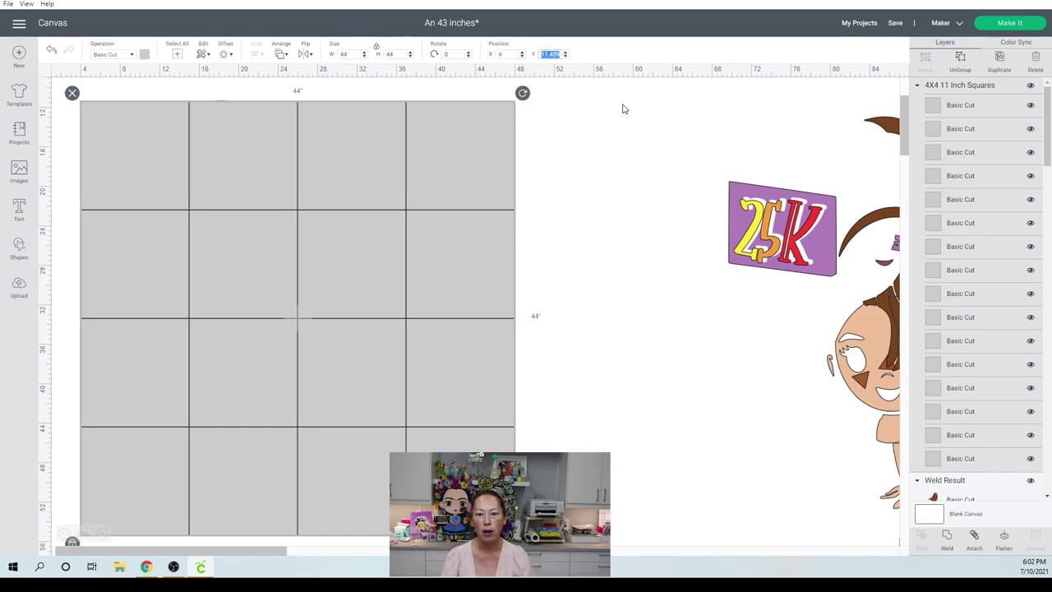
{"action": "type", "text": "11"}
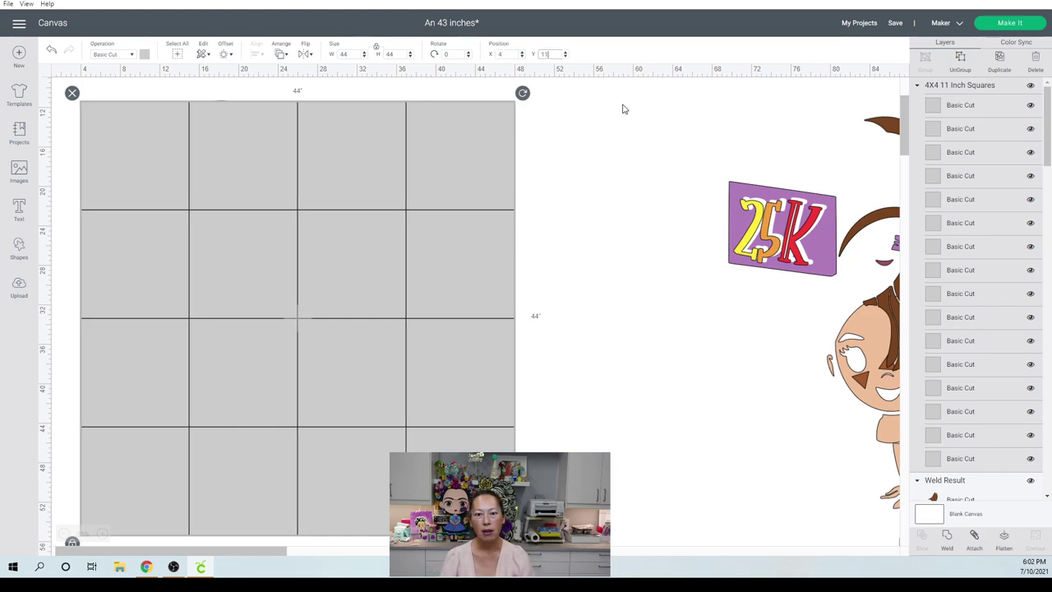
{"action": "left_click", "coordinate": [112, 102]}
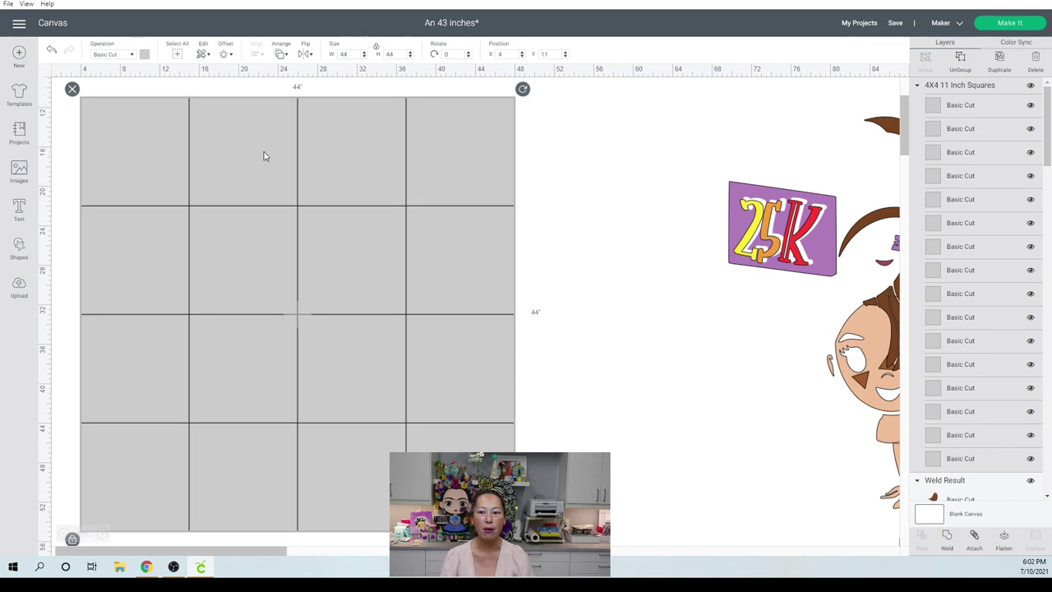
- Bring the black silhouette to the front and move it over the grid's right half, at about X 23, Y 12
{"action": "scroll", "coordinate": [264, 156], "scroll_direction": "up", "scroll_amount": 1}
{"action": "left_click_drag", "start_coordinate": [1048, 106], "coordinate": [1049, 444]}
{"action": "left_click", "coordinate": [960, 468]}
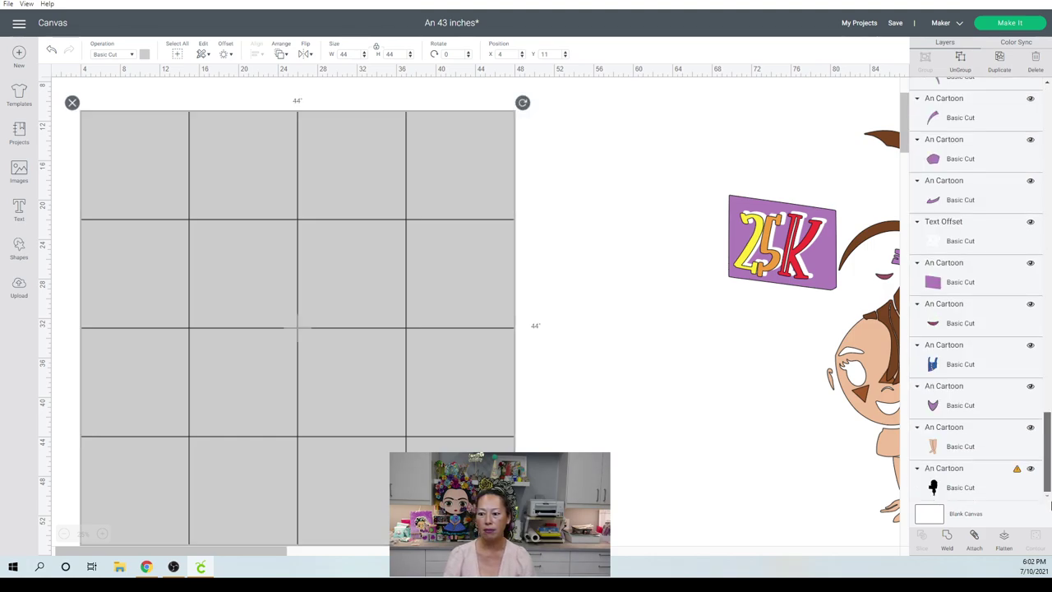
{"action": "left_click", "coordinate": [958, 488]}
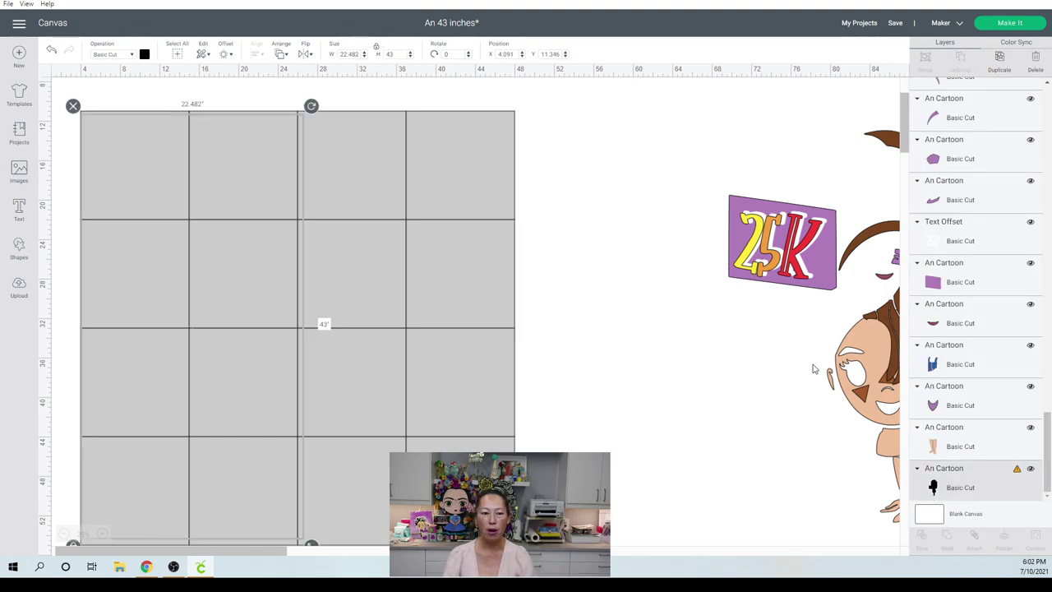
{"action": "left_click", "coordinate": [279, 54]}
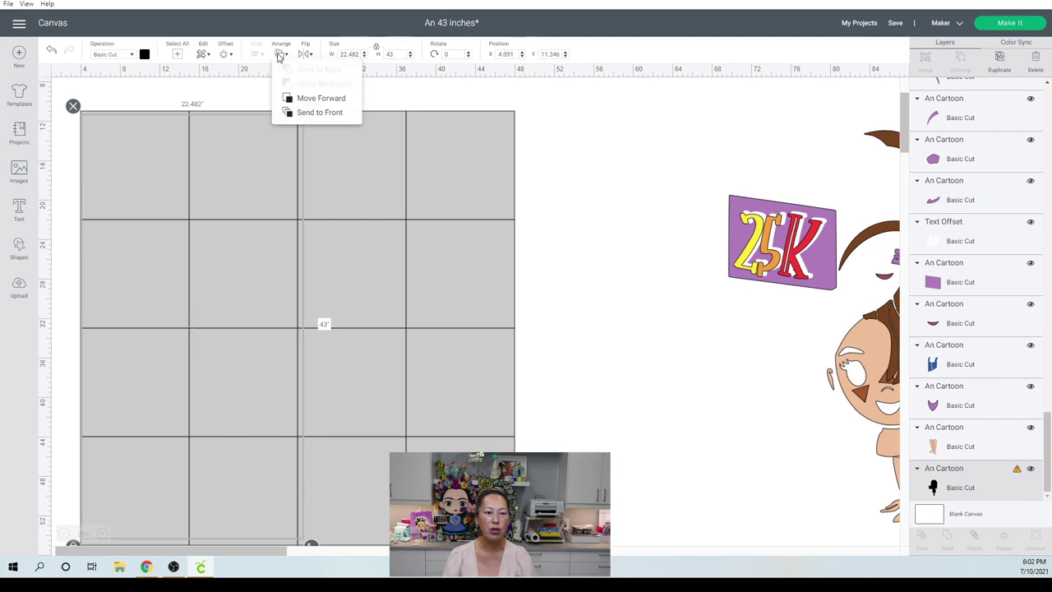
{"action": "left_click", "coordinate": [296, 112]}
{"action": "left_click_drag", "start_coordinate": [240, 205], "coordinate": [426, 216]}
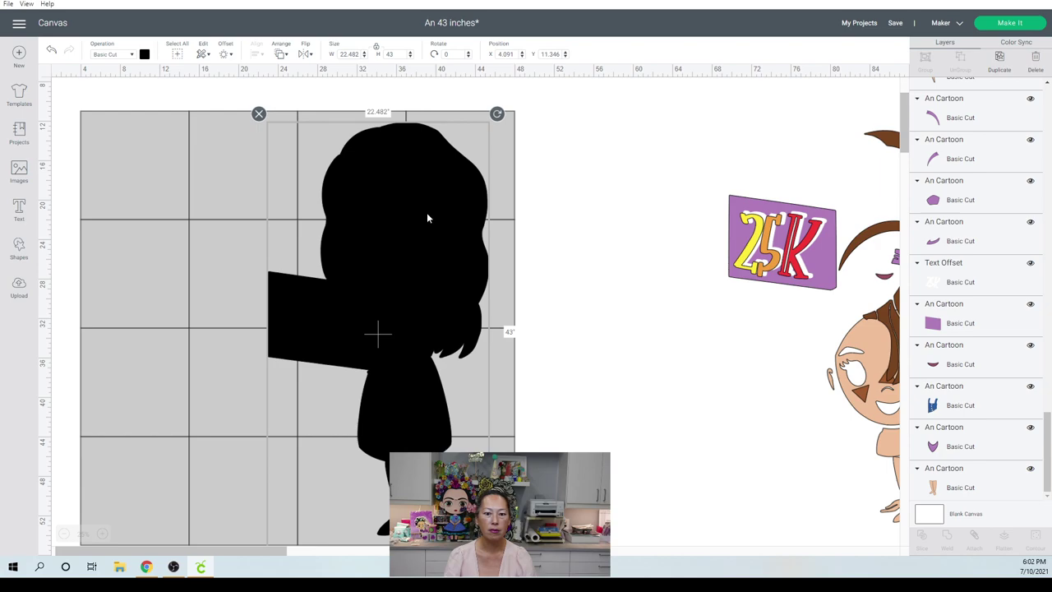
{"action": "left_click", "coordinate": [376, 148]}
{"action": "left_click", "coordinate": [341, 293]}
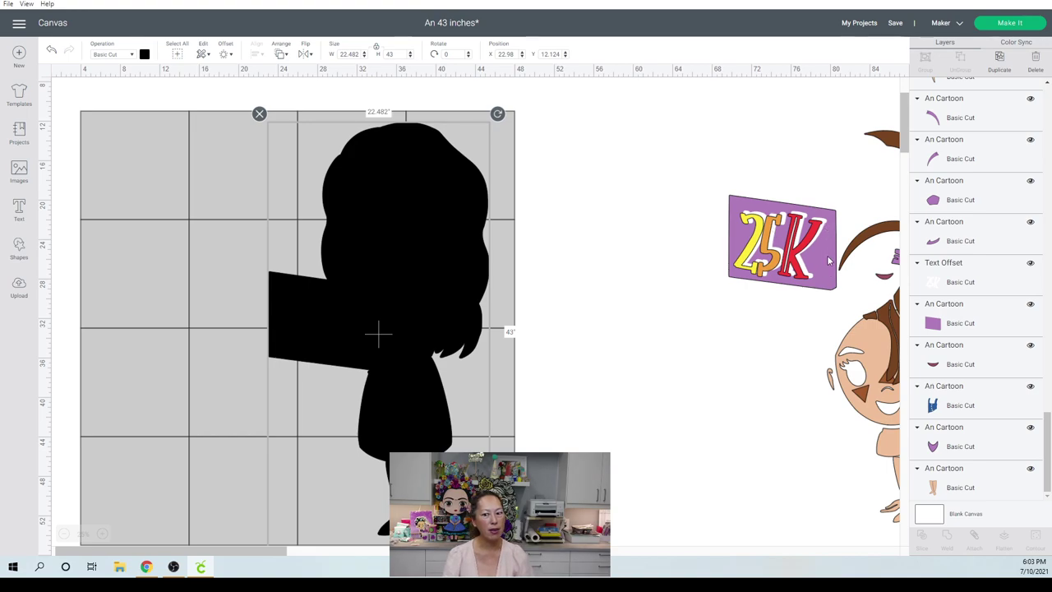
- Ungroup the 4X4 grid behind the silhouette into individual 11-inch squares
{"action": "left_click", "coordinate": [552, 388]}
{"action": "scroll", "coordinate": [552, 388], "scroll_direction": "down", "scroll_amount": 1}
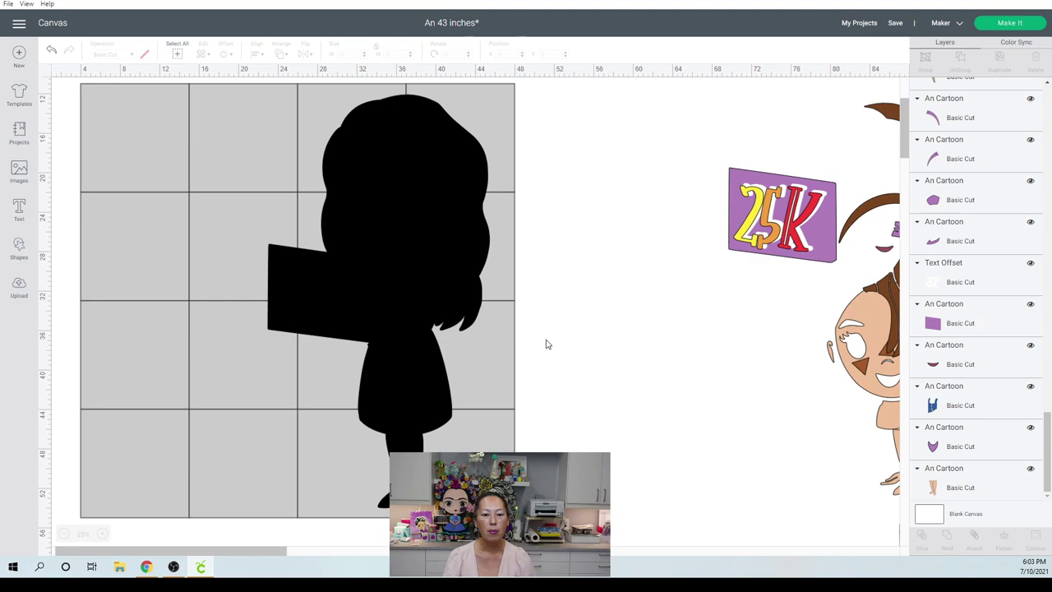
{"action": "left_click", "coordinate": [119, 115]}
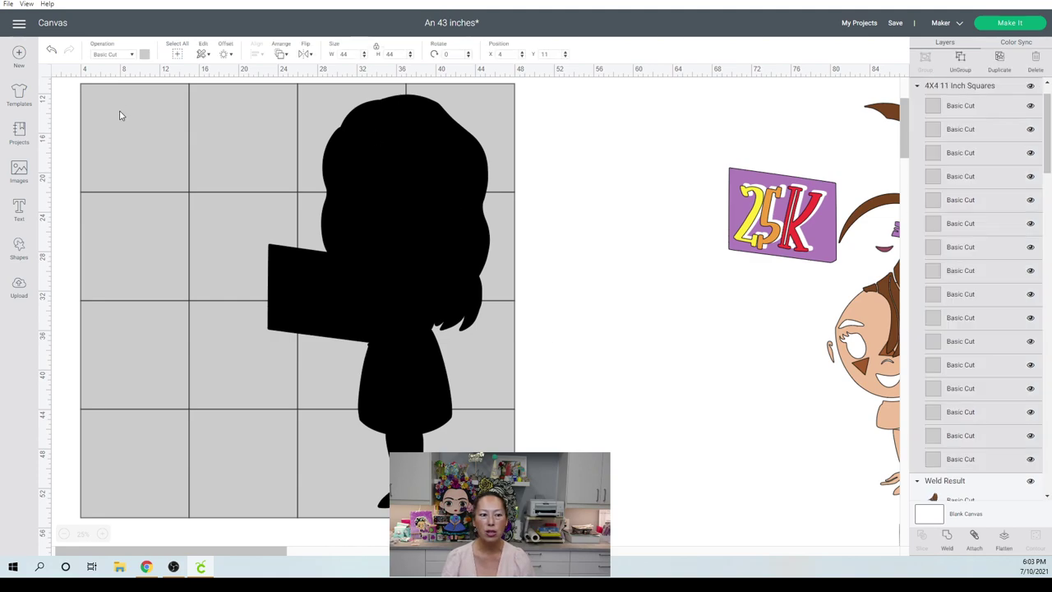
{"action": "left_click", "coordinate": [959, 58]}
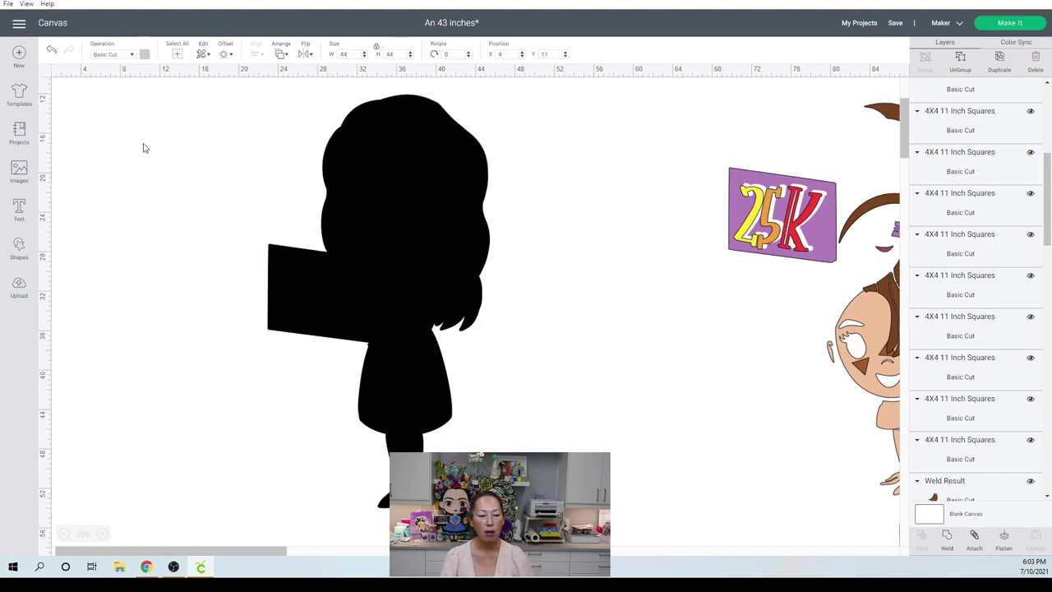
{"action": "left_click", "coordinate": [94, 145]}
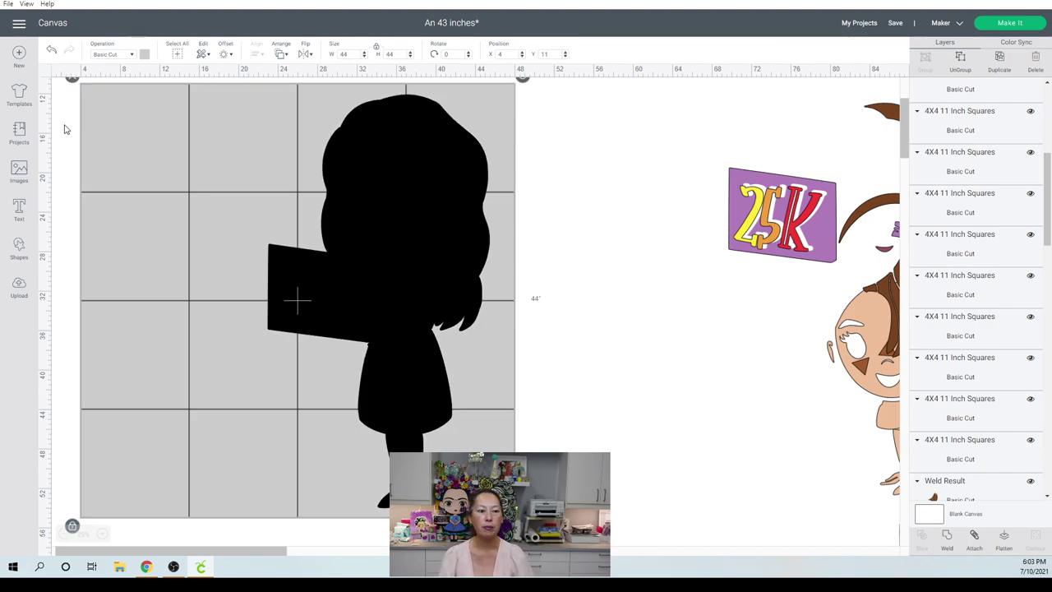
{"action": "left_click", "coordinate": [65, 129]}
- Delete all four squares of the grid's leftmost column and the top square of the second column
{"action": "left_click", "coordinate": [123, 127]}
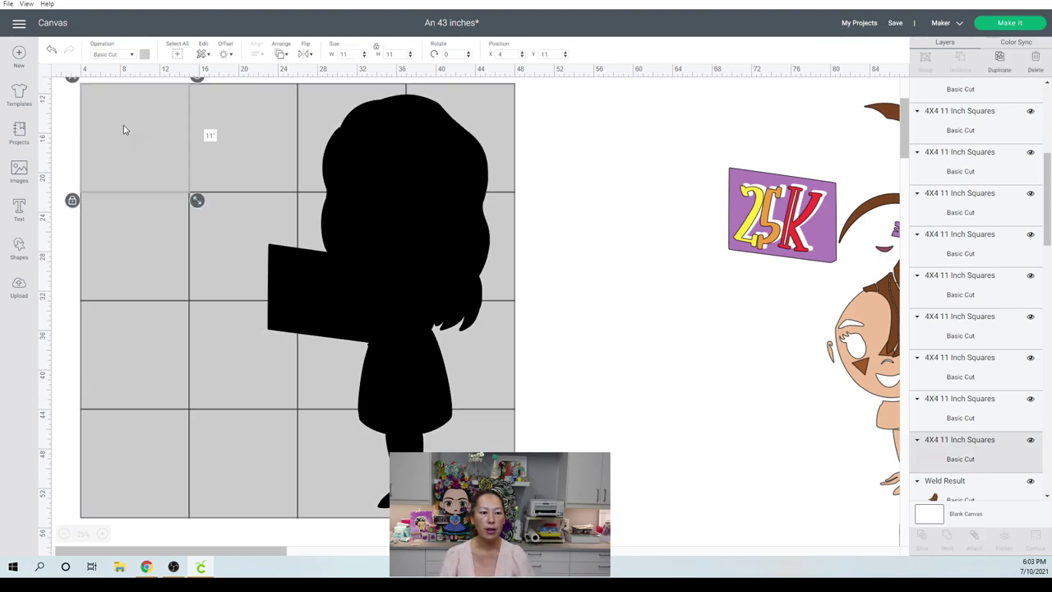
{"action": "key", "text": "Delete"}
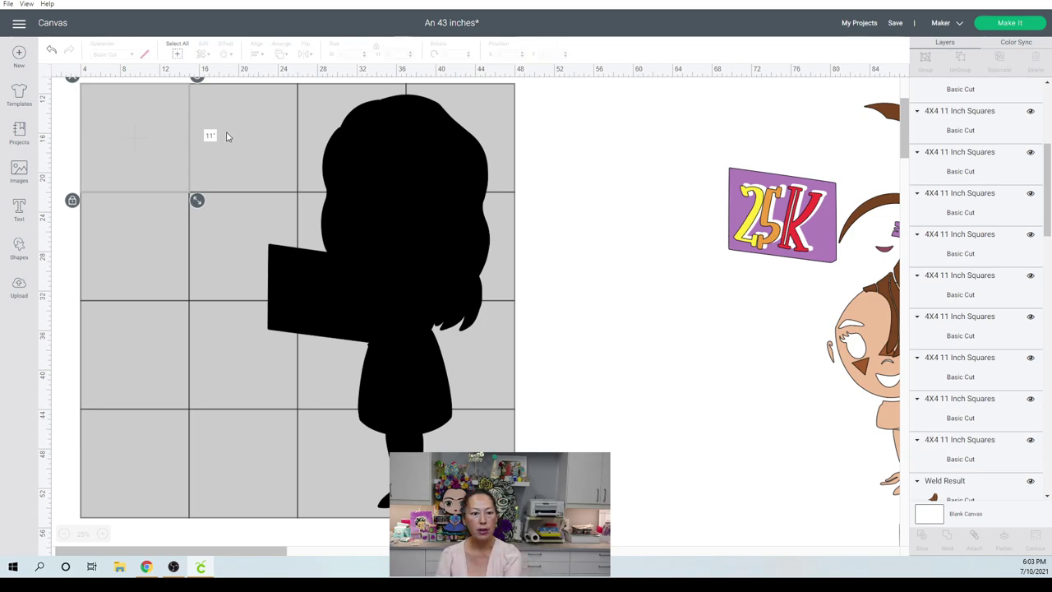
{"action": "left_click", "coordinate": [228, 136]}
{"action": "key", "text": "Delete"}
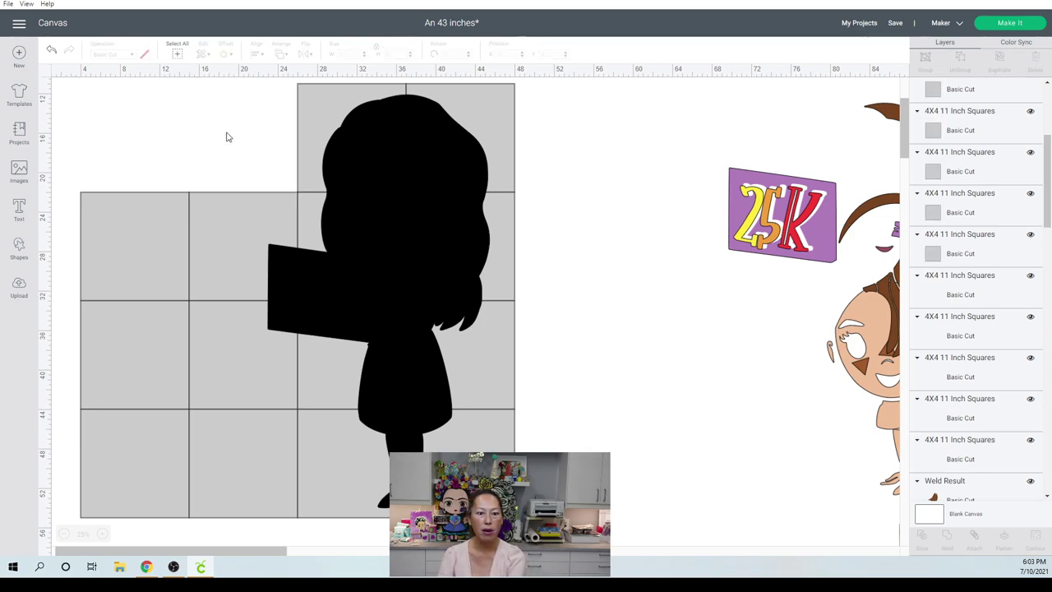
{"action": "left_click", "coordinate": [165, 221]}
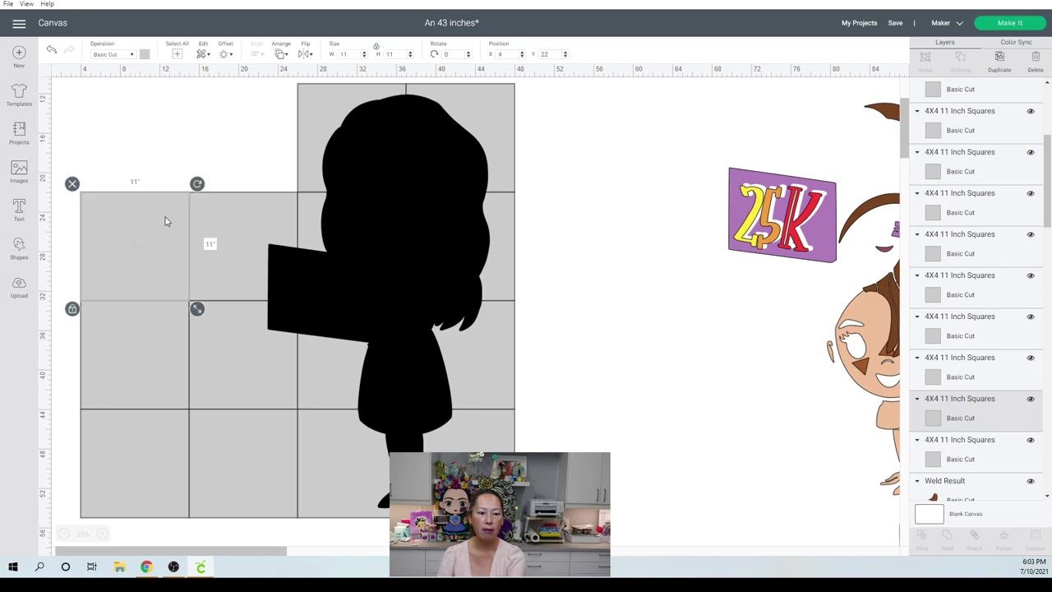
{"action": "key", "text": "Delete"}
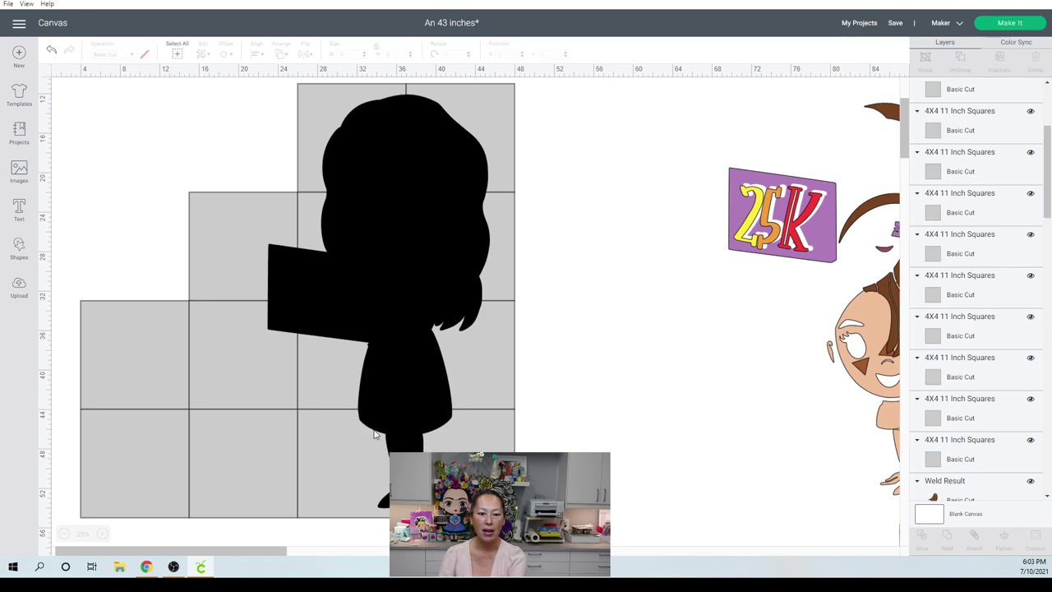
{"action": "left_click", "coordinate": [99, 381]}
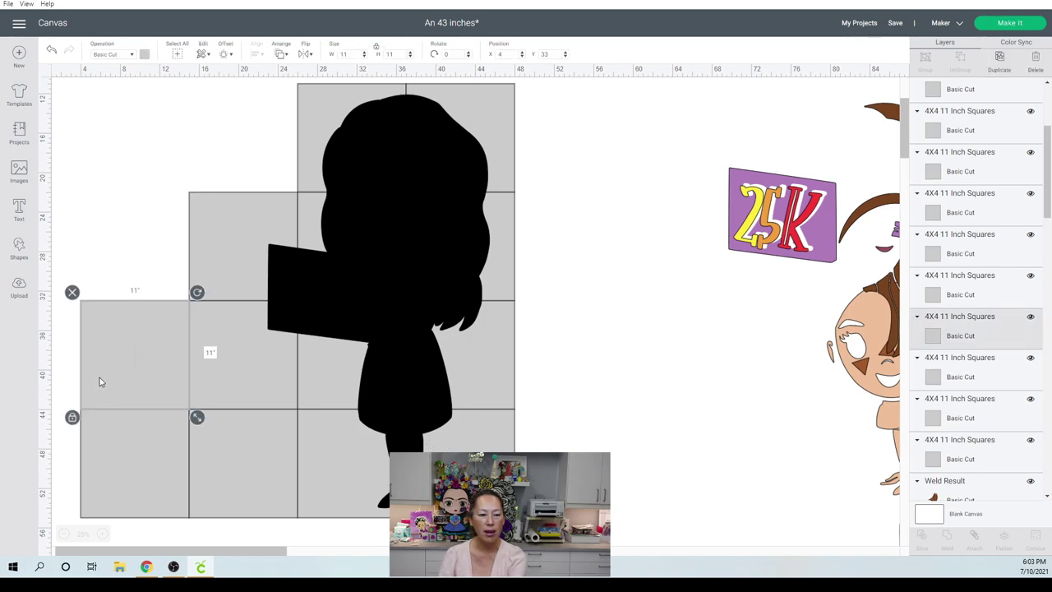
{"action": "key", "text": "Delete"}
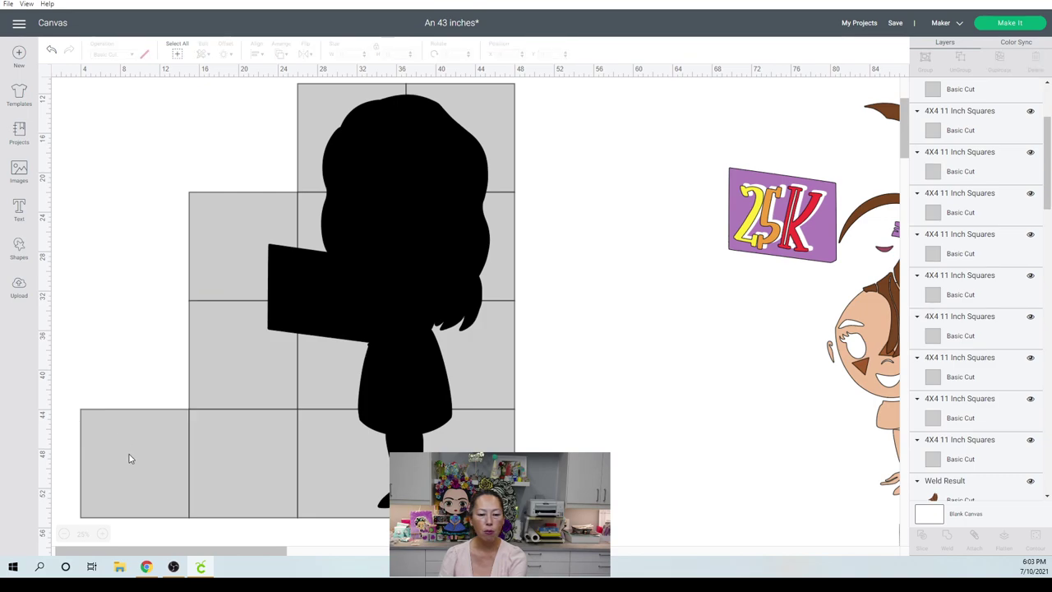
{"action": "left_click", "coordinate": [129, 457]}
{"action": "key", "text": "Delete"}
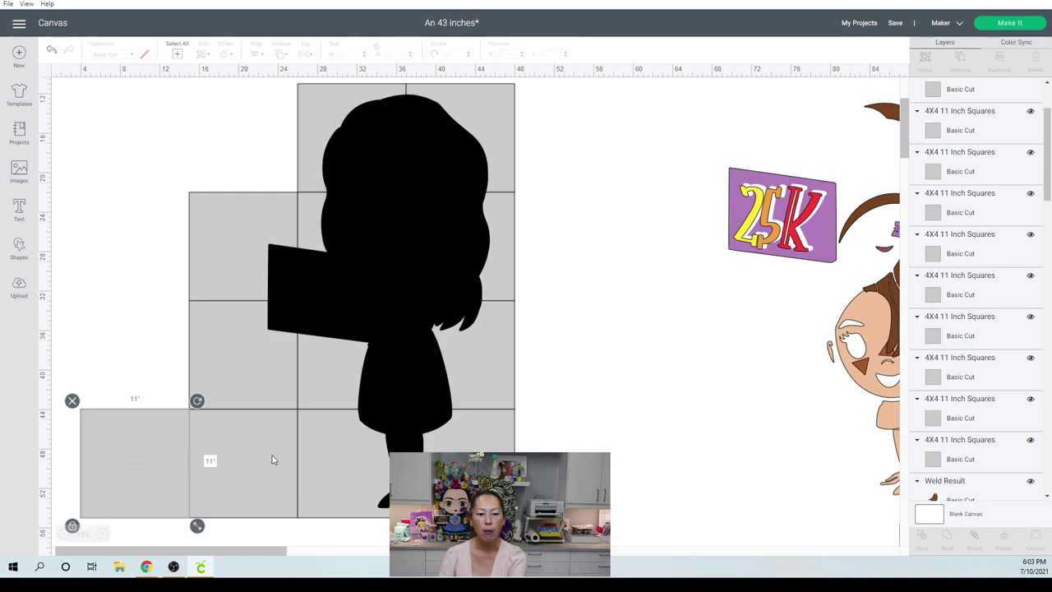
{"action": "left_click", "coordinate": [274, 460]}
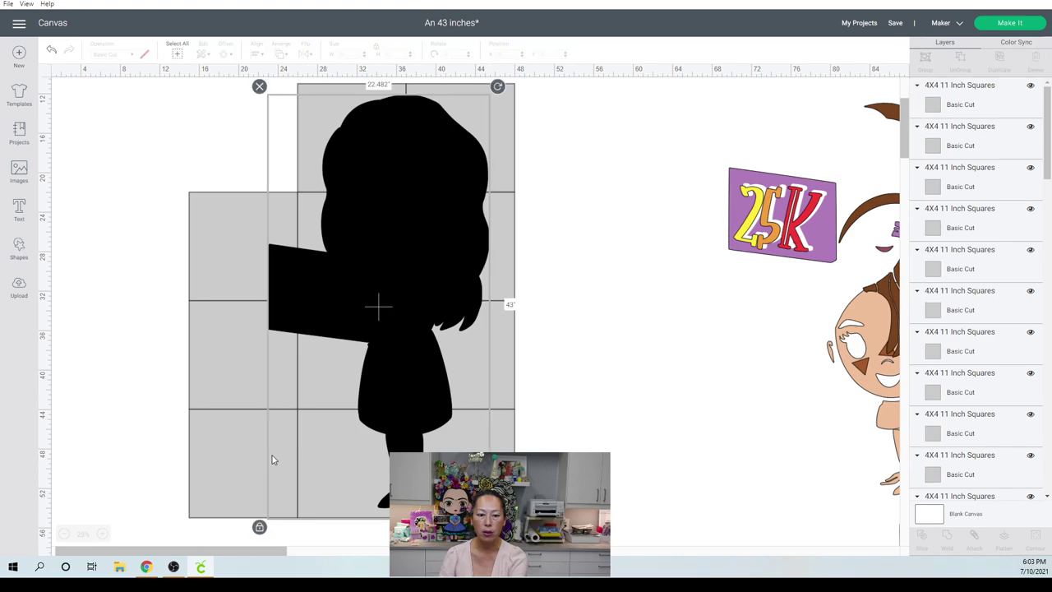
{"action": "key", "text": "Delete"}
{"action": "left_click", "coordinate": [51, 54]}
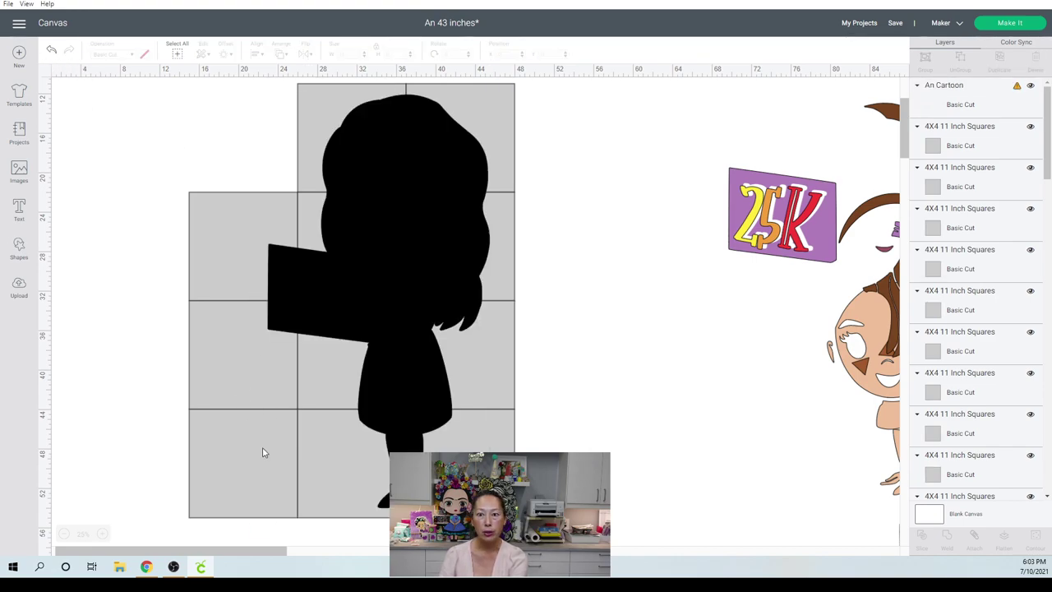
- Delete the bottom square of the second column and the bottom square of the rightmost column
{"action": "left_click", "coordinate": [234, 471]}
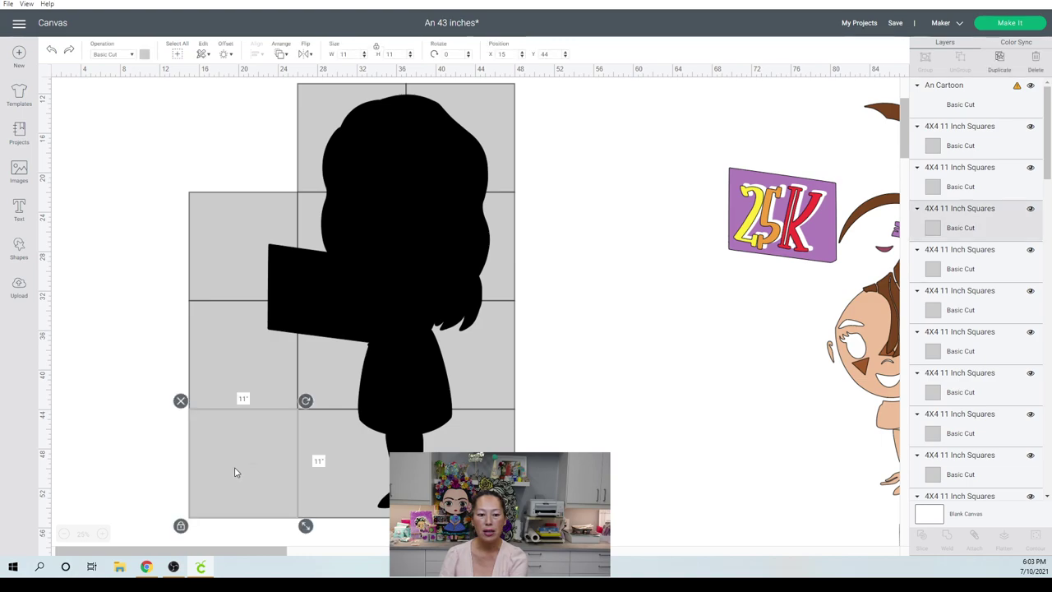
{"action": "key", "text": "Delete"}
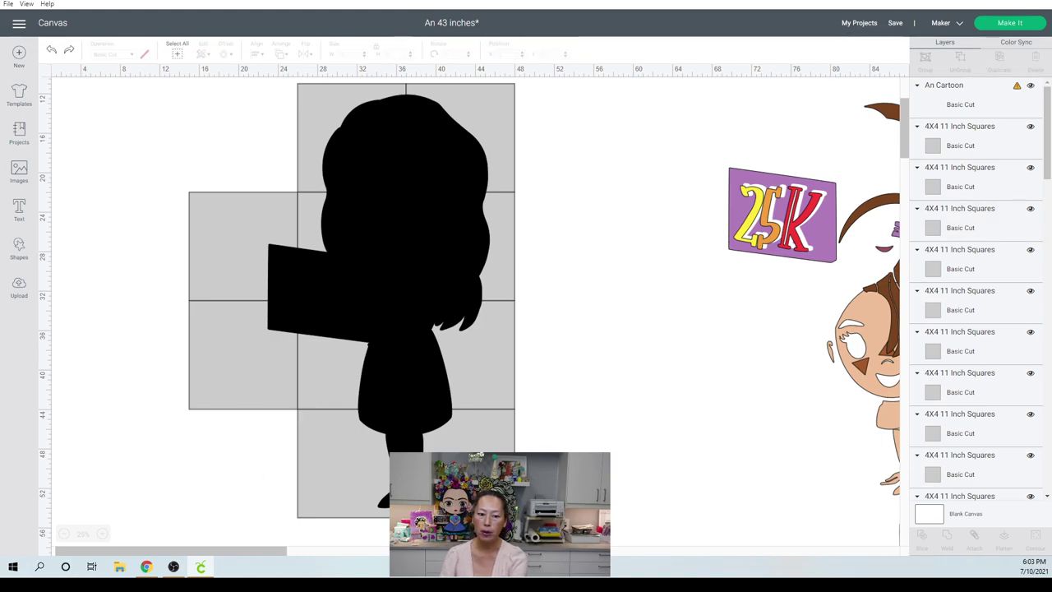
{"action": "left_click", "coordinate": [959, 132]}
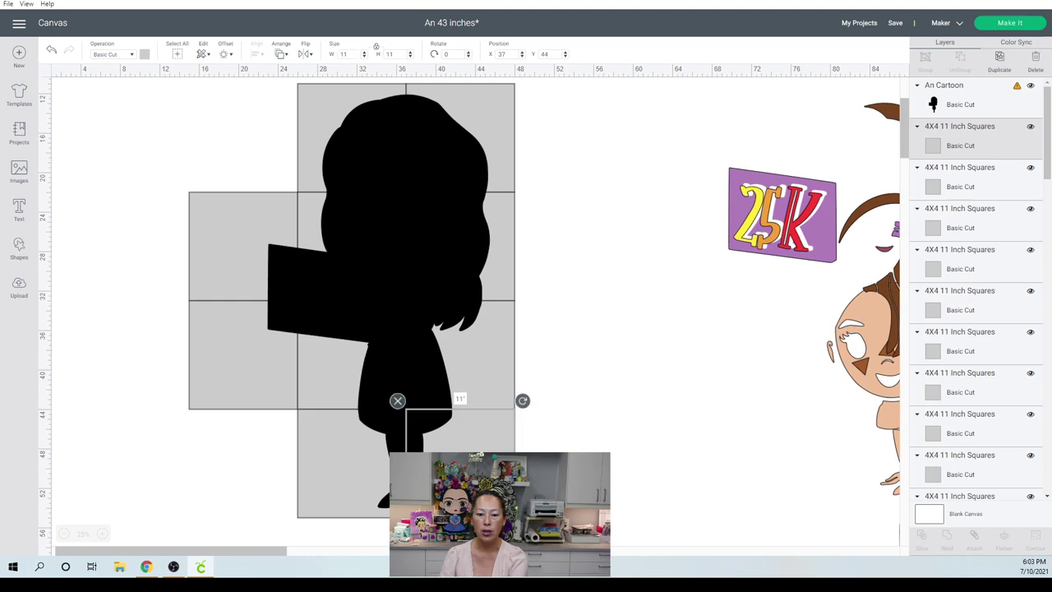
{"action": "key", "text": "Delete"}
- Send the black silhouette to the back, behind the grid squares
{"action": "left_click", "coordinate": [332, 470]}
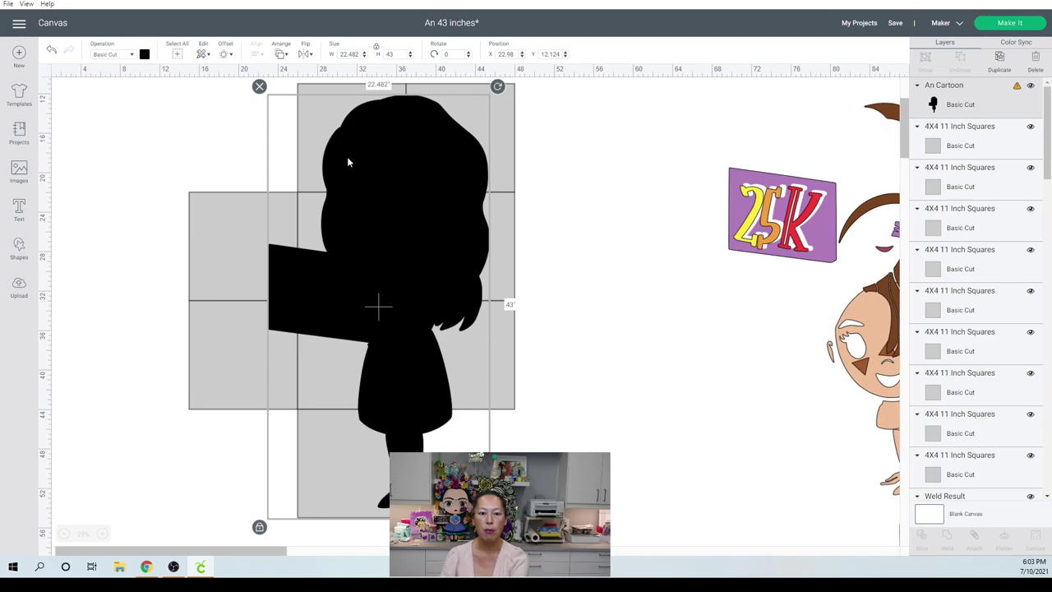
{"action": "left_click", "coordinate": [279, 57]}
{"action": "left_click", "coordinate": [311, 70]}
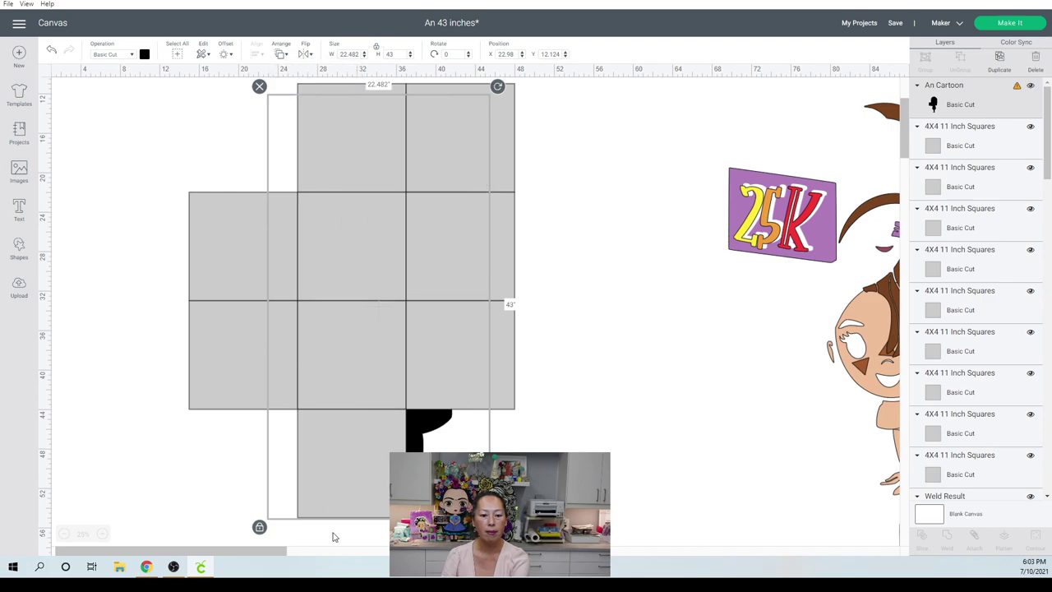
- Move the single remaining bottom-row square to X 32, Y 44, so it covers the silhouette's legs
{"action": "left_click", "coordinate": [344, 502]}
{"action": "left_click_drag", "start_coordinate": [344, 505], "coordinate": [380, 505]}
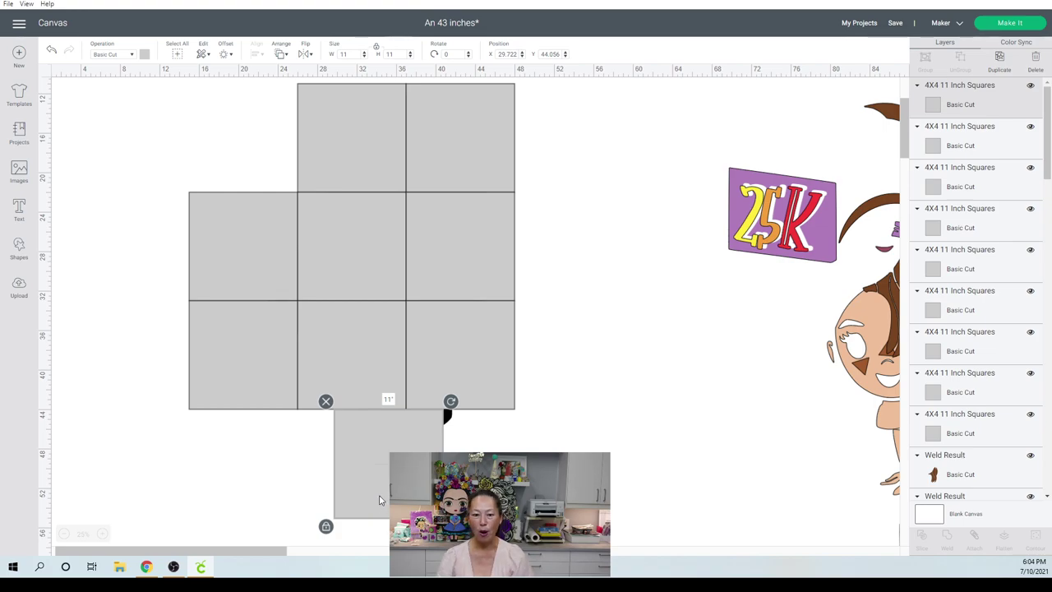
{"action": "left_click_drag", "start_coordinate": [400, 429], "coordinate": [422, 429]}
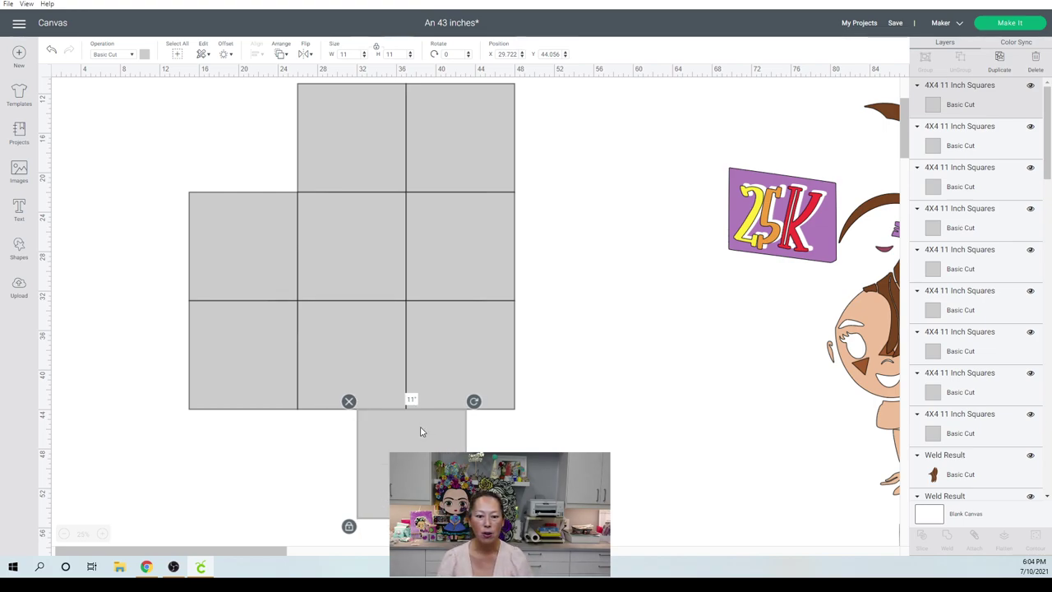
{"action": "double_click", "coordinate": [507, 54]}
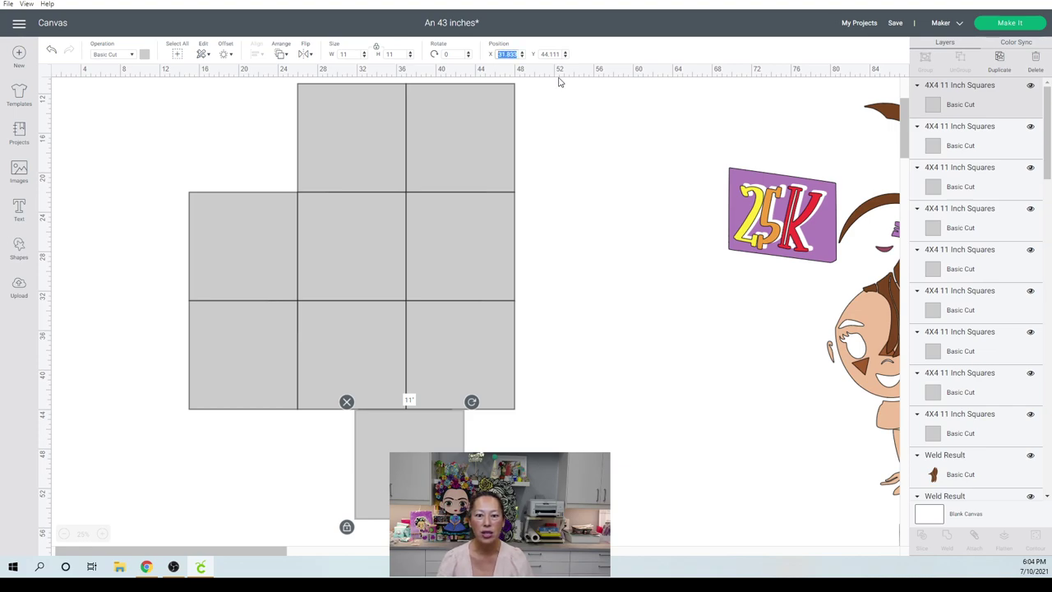
{"action": "type", "text": "32"}
{"action": "key", "text": "Return"}
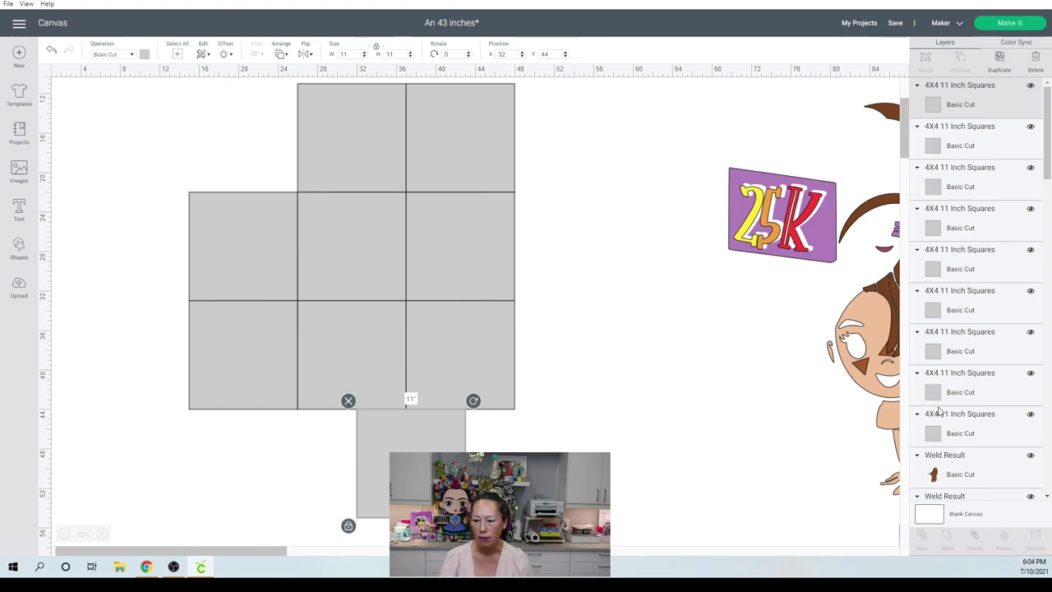
- Bring the black silhouette to the front and nudge it up to about Y 11.6
{"action": "left_click_drag", "start_coordinate": [1048, 170], "coordinate": [1050, 510]}
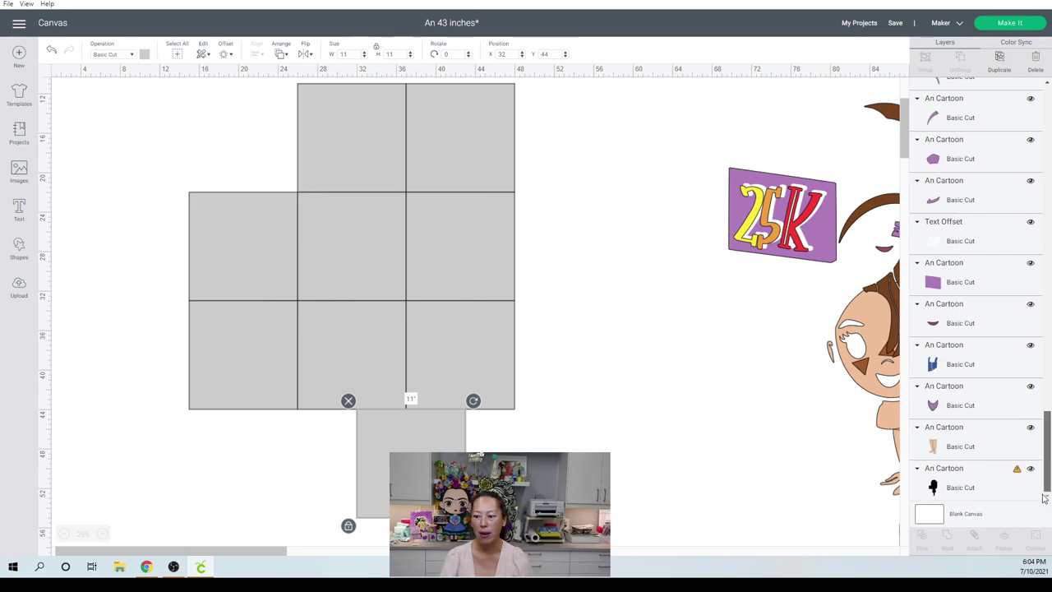
{"action": "left_click", "coordinate": [969, 488]}
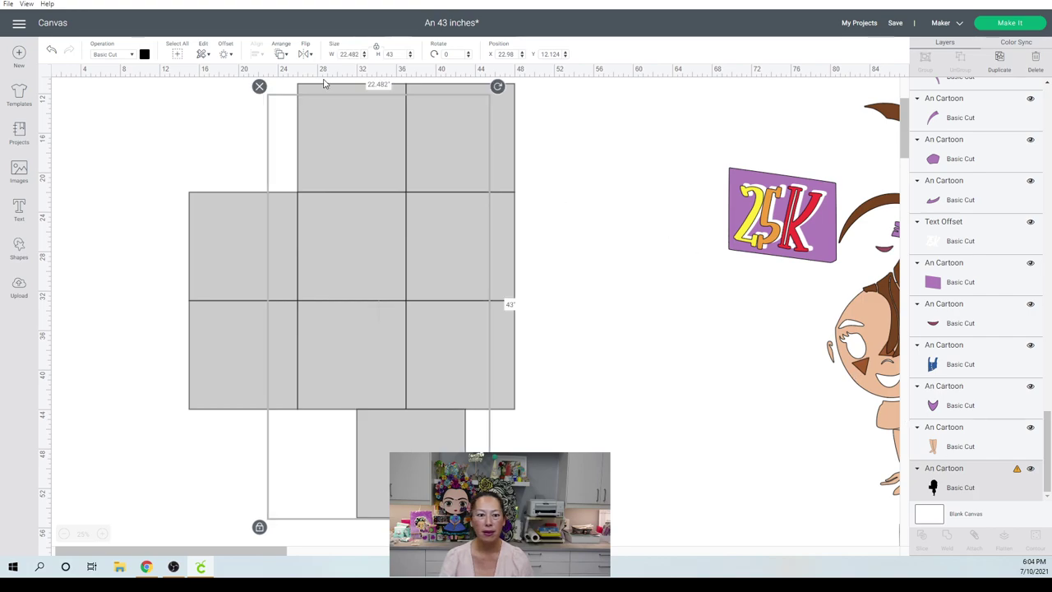
{"action": "left_click", "coordinate": [281, 53]}
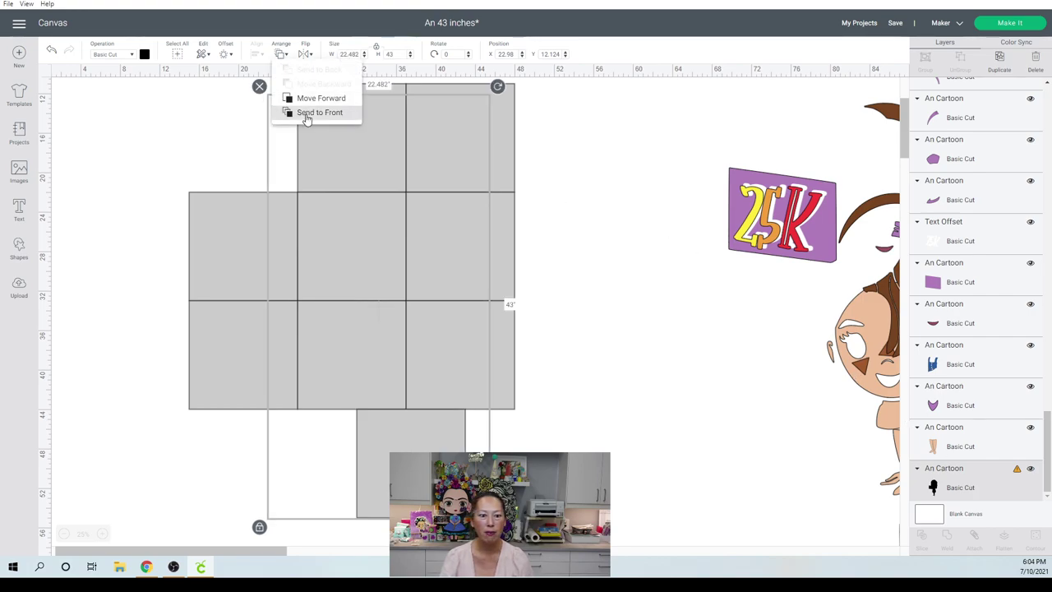
{"action": "left_click", "coordinate": [307, 115]}
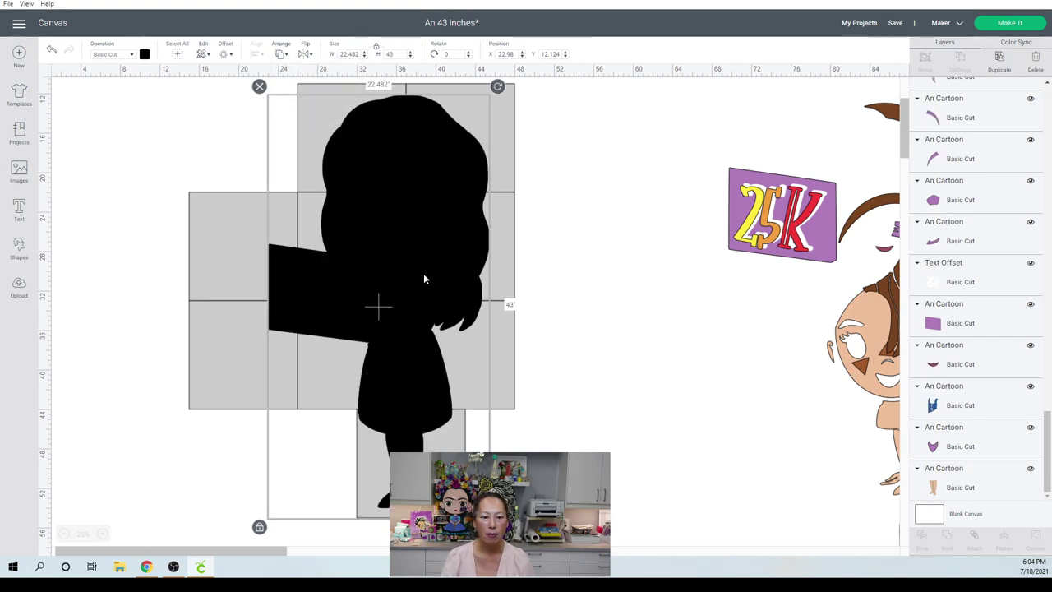
{"action": "left_click_drag", "start_coordinate": [424, 274], "coordinate": [424, 273]}
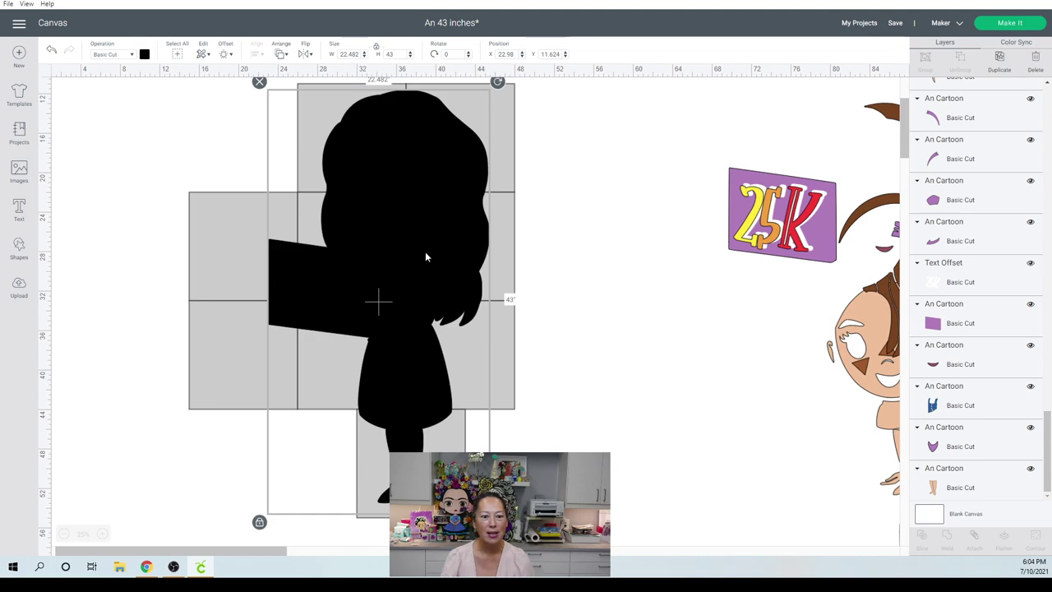
- Delete the upper of the two leftmost squares and undo the trial shift of the lower one
{"action": "left_click", "coordinate": [191, 240]}
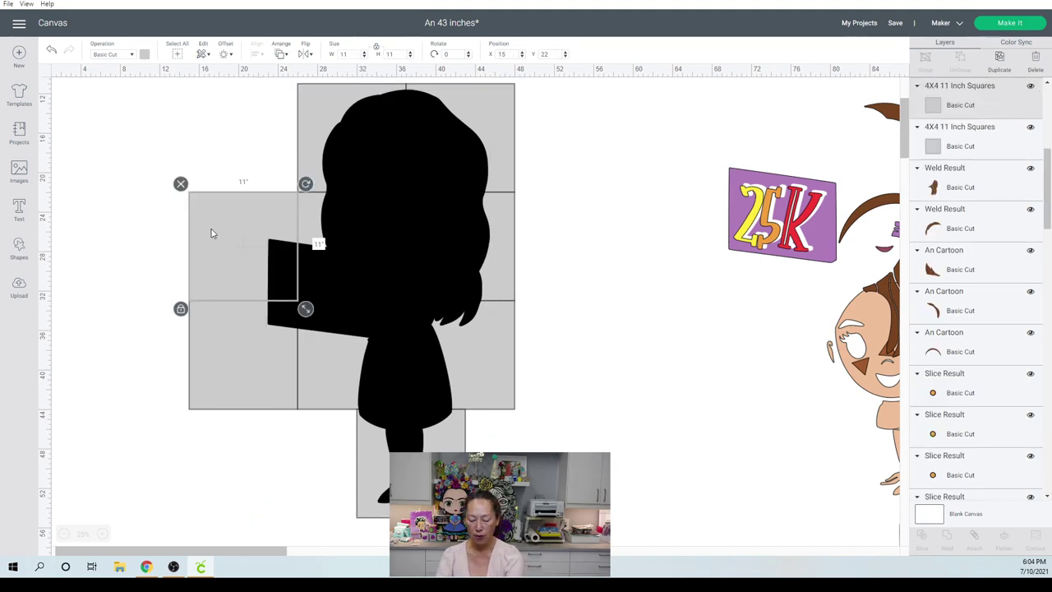
{"action": "key", "text": "Delete"}
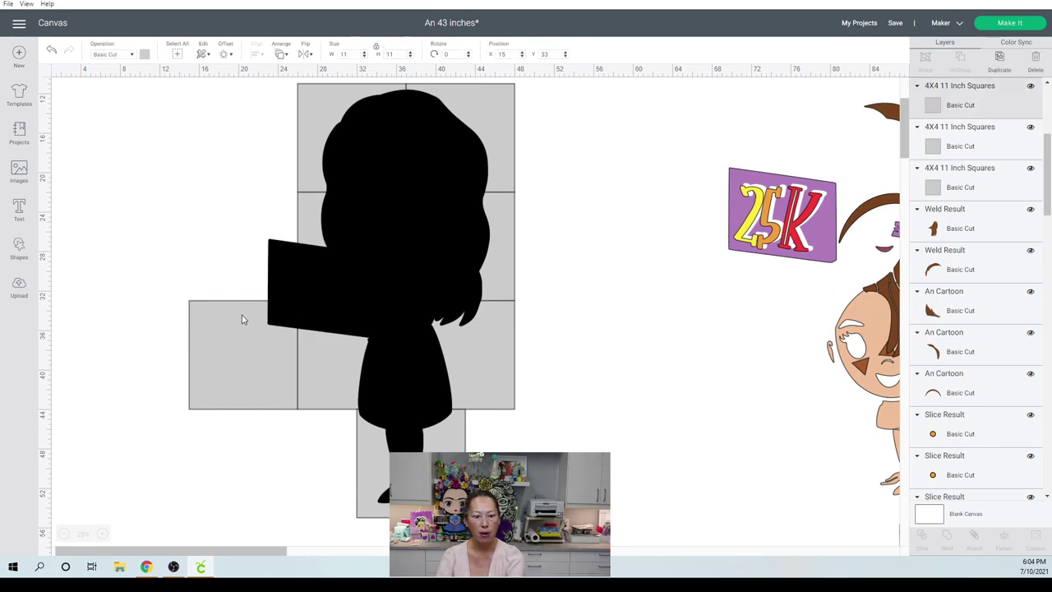
{"action": "left_click_drag", "start_coordinate": [241, 339], "coordinate": [241, 310]}
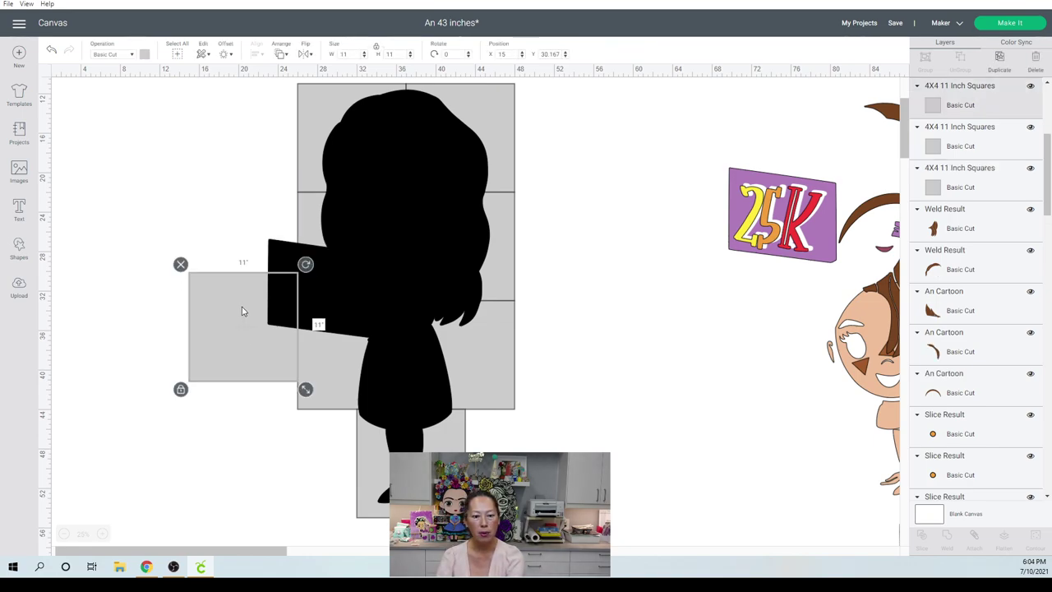
{"action": "key", "text": "ctrl+z"}
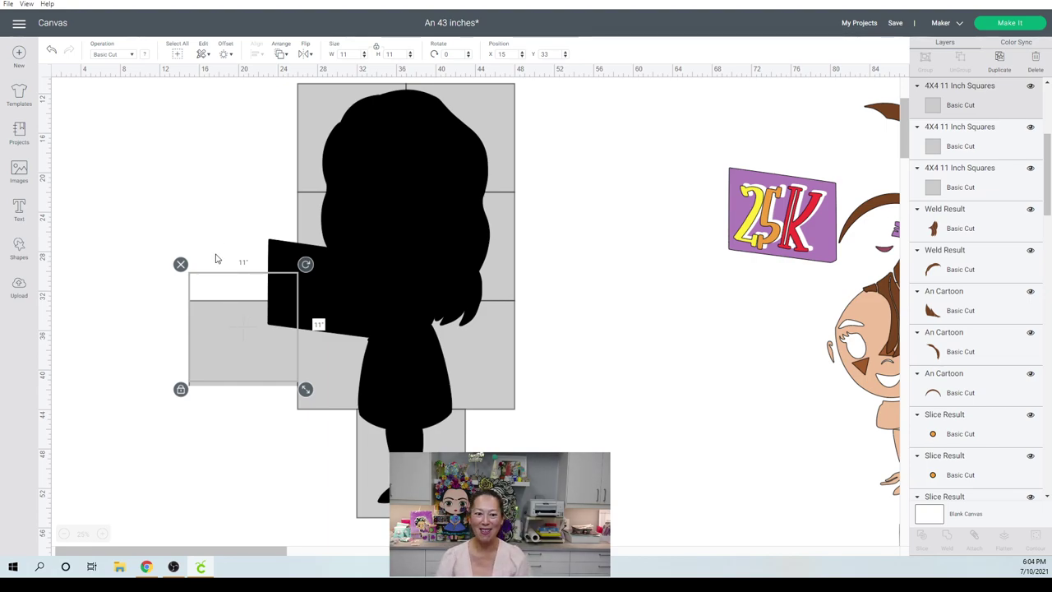
- Move the remaining leftmost square up over the silhouette's sign and position it at X 15, Y 24
{"action": "left_click_drag", "start_coordinate": [237, 334], "coordinate": [234, 263]}
{"action": "double_click", "coordinate": [507, 54]}
{"action": "type", "text": "15"}
{"action": "key", "text": "Tab"}
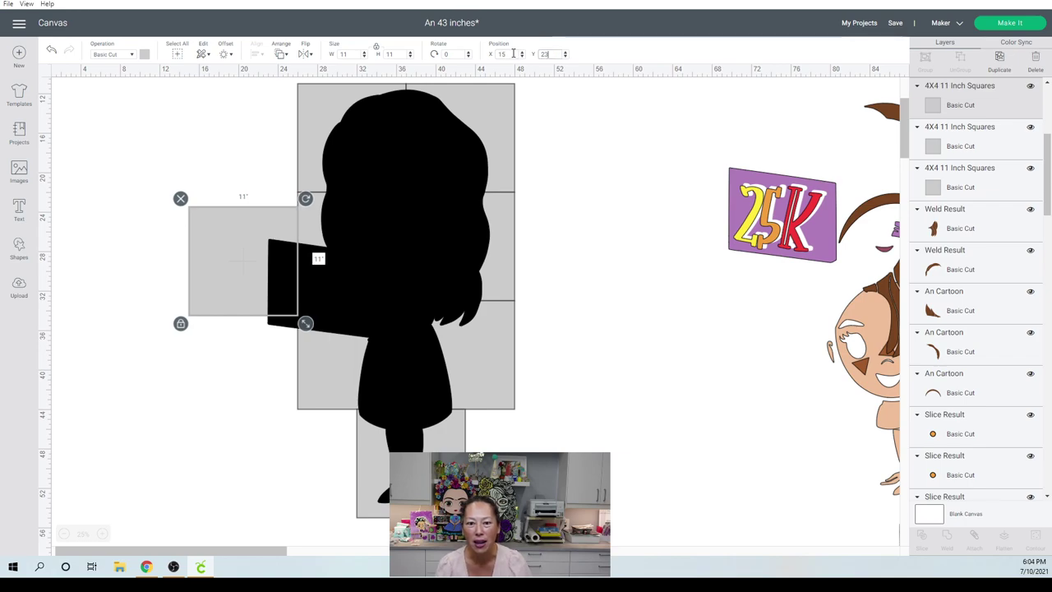
{"action": "type", "text": "23"}
{"action": "key", "text": "Return"}
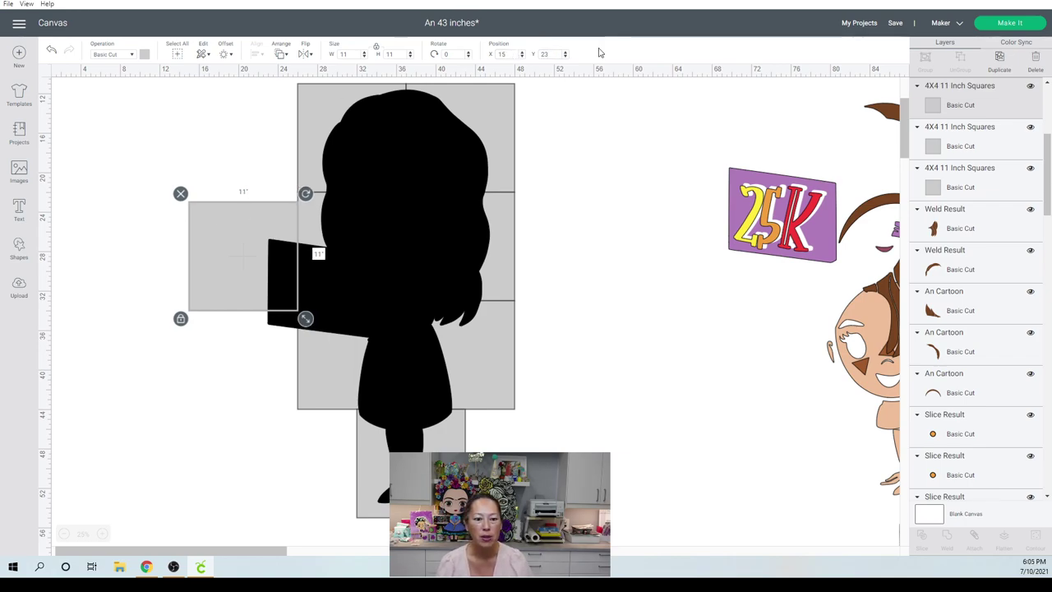
{"action": "double_click", "coordinate": [537, 54]}
{"action": "type", "text": "24"}
{"action": "key", "text": "Return"}
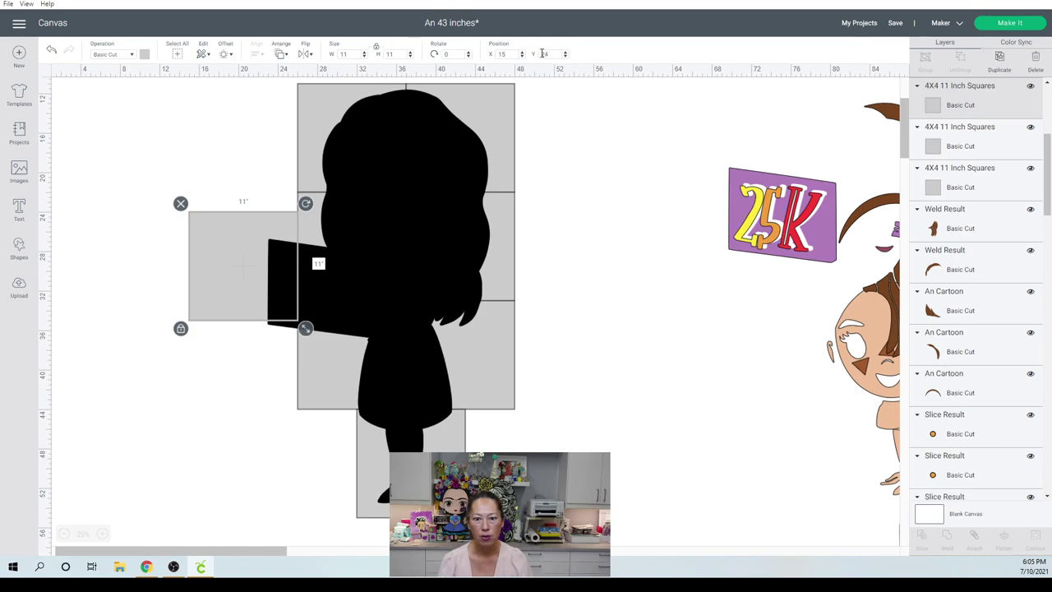
- Set the leftmost square's Y position to 26 and slice the silhouette's protruding sign with that square
{"action": "double_click", "coordinate": [543, 53]}
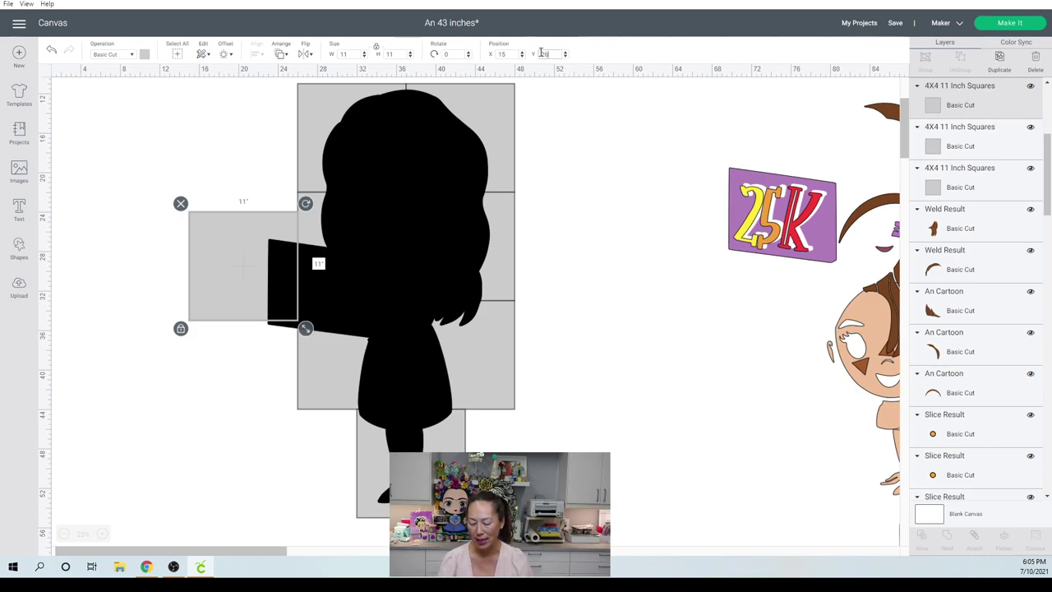
{"action": "key", "text": "Return"}
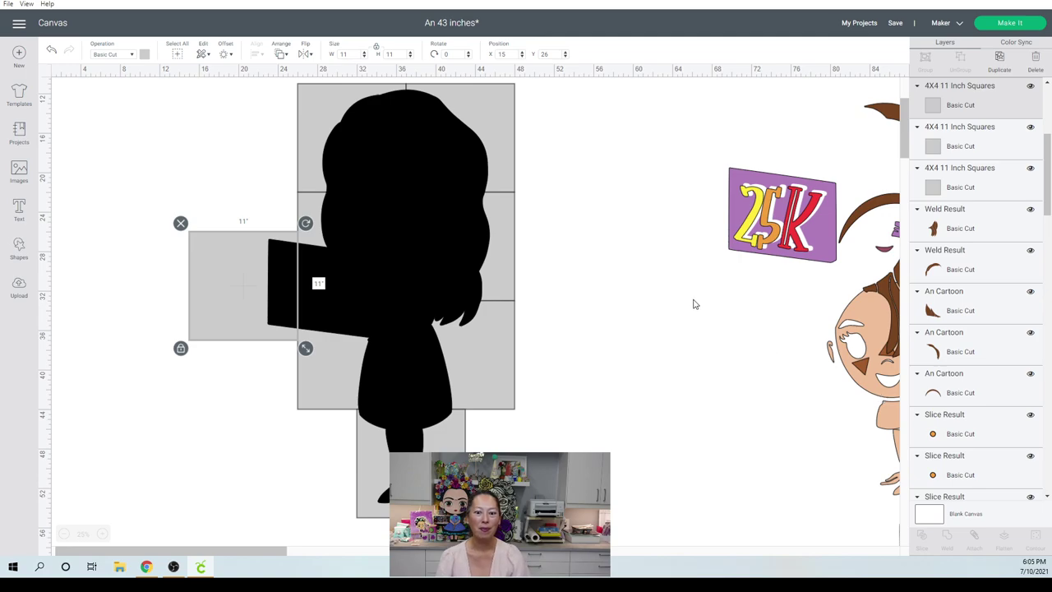
{"action": "left_click", "coordinate": [144, 285]}
{"action": "left_click_drag", "start_coordinate": [123, 257], "coordinate": [275, 302]}
{"action": "left_click", "coordinate": [298, 280]}
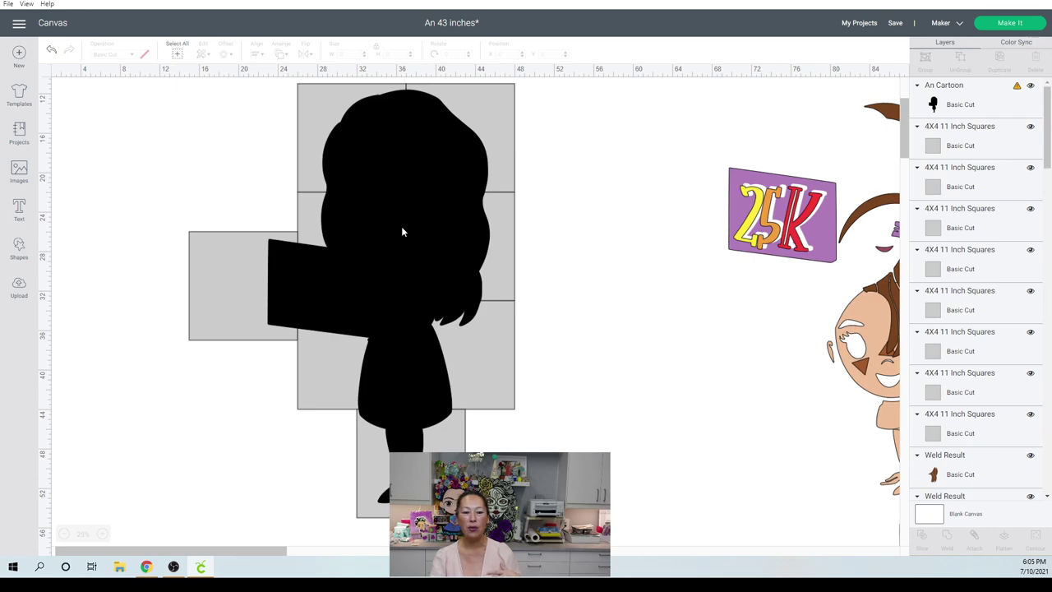
{"action": "key", "text": "ctrl+z"}
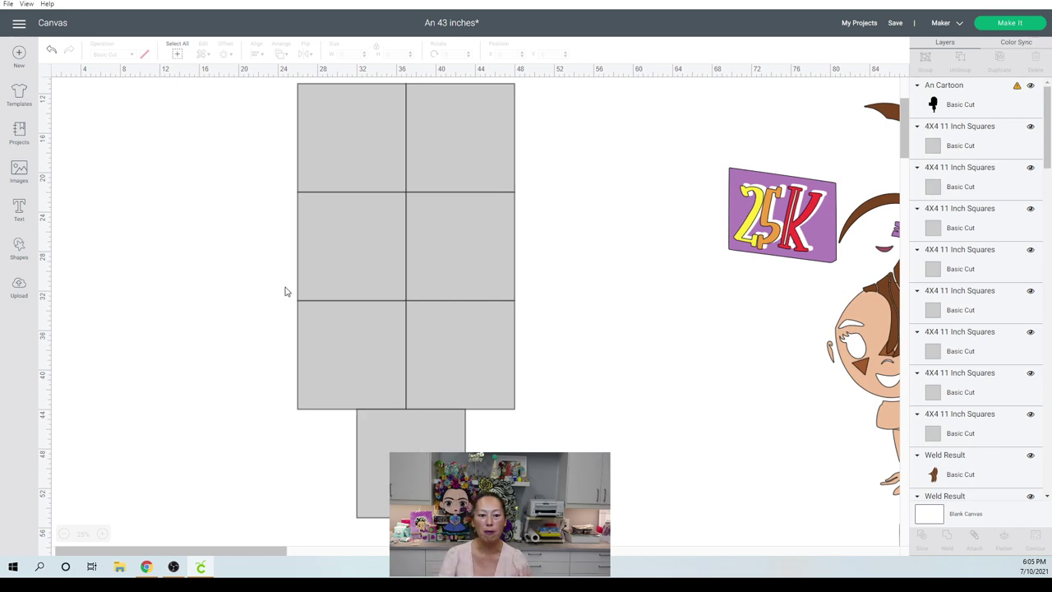
{"action": "key", "text": "ctrl+y"}
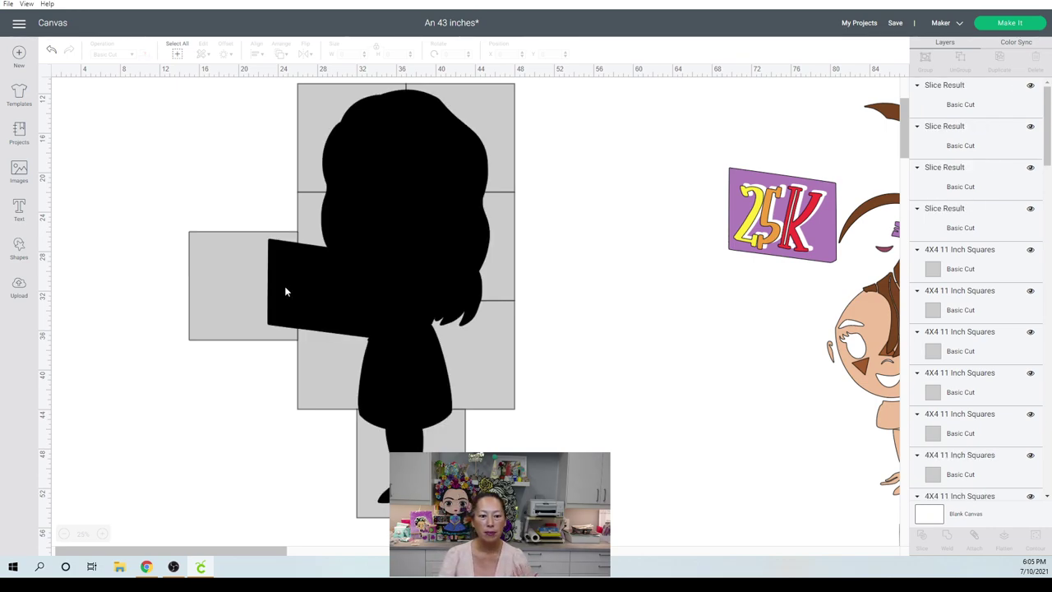
- Move the sliced black sign piece to open canvas left of the silhouette and delete the leftover fragments of the slicing square
{"action": "left_click", "coordinate": [285, 289]}
{"action": "left_click_drag", "start_coordinate": [285, 290], "coordinate": [106, 199]}
{"action": "left_click_drag", "start_coordinate": [224, 197], "coordinate": [277, 351]}
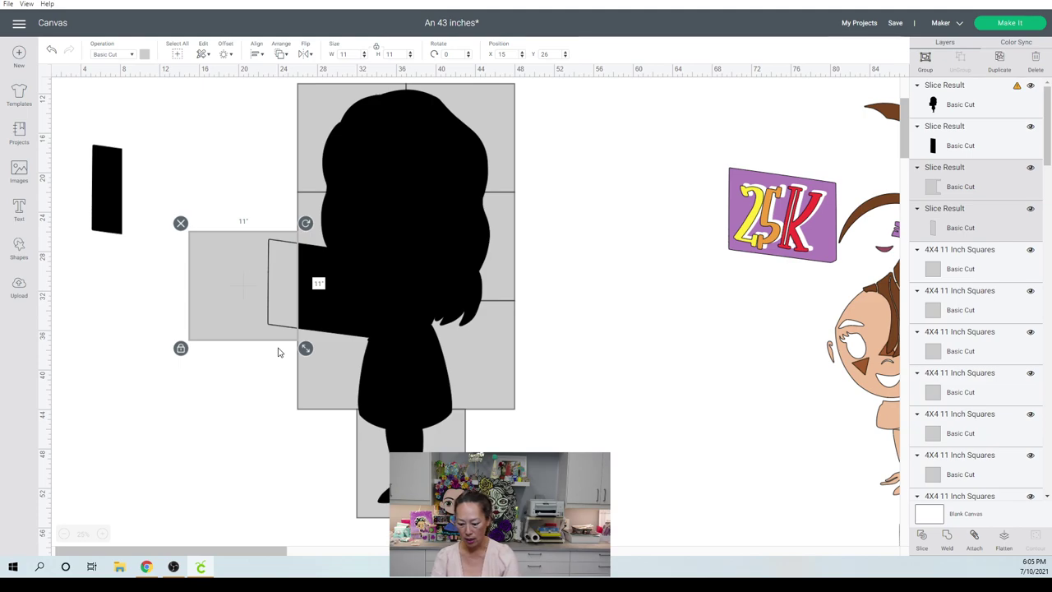
{"action": "key", "text": "Delete"}
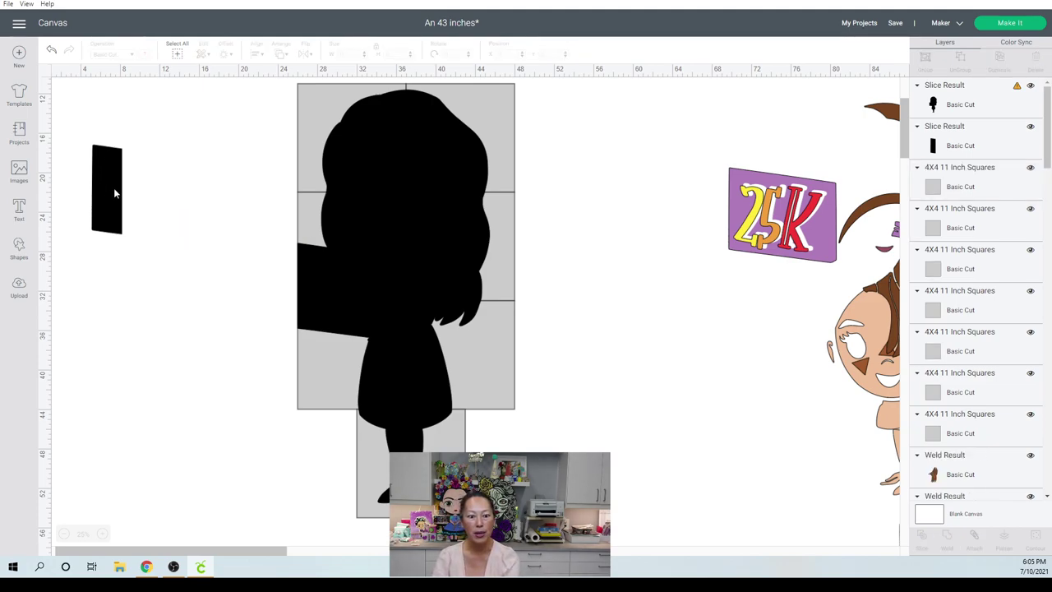
- Slice the remaining silhouette with the square covering the upper-left part of its head
{"action": "left_click_drag", "start_coordinate": [269, 120], "coordinate": [350, 153]}
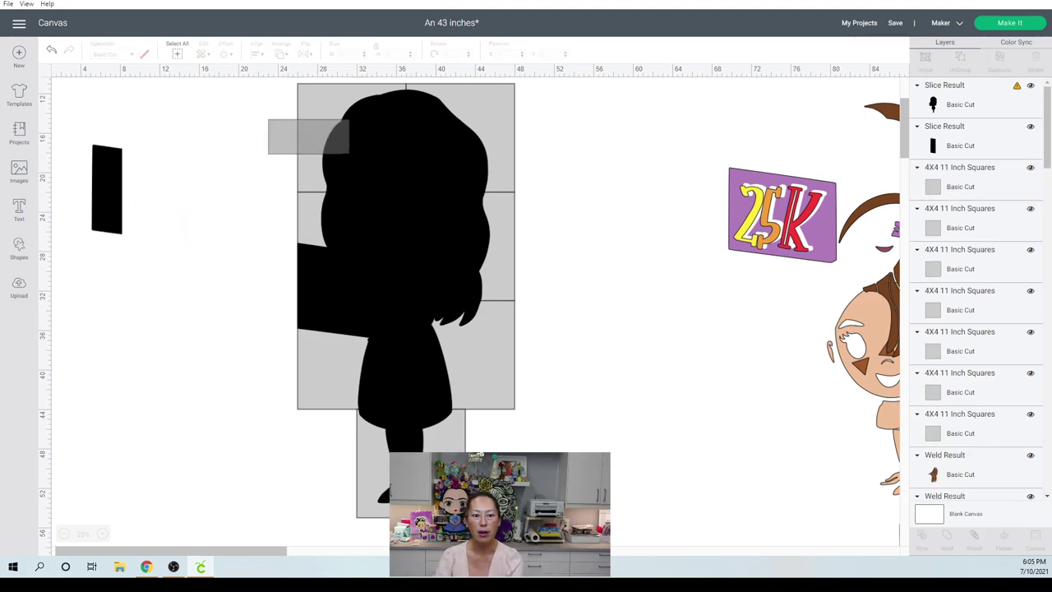
{"action": "left_click", "coordinate": [923, 535]}
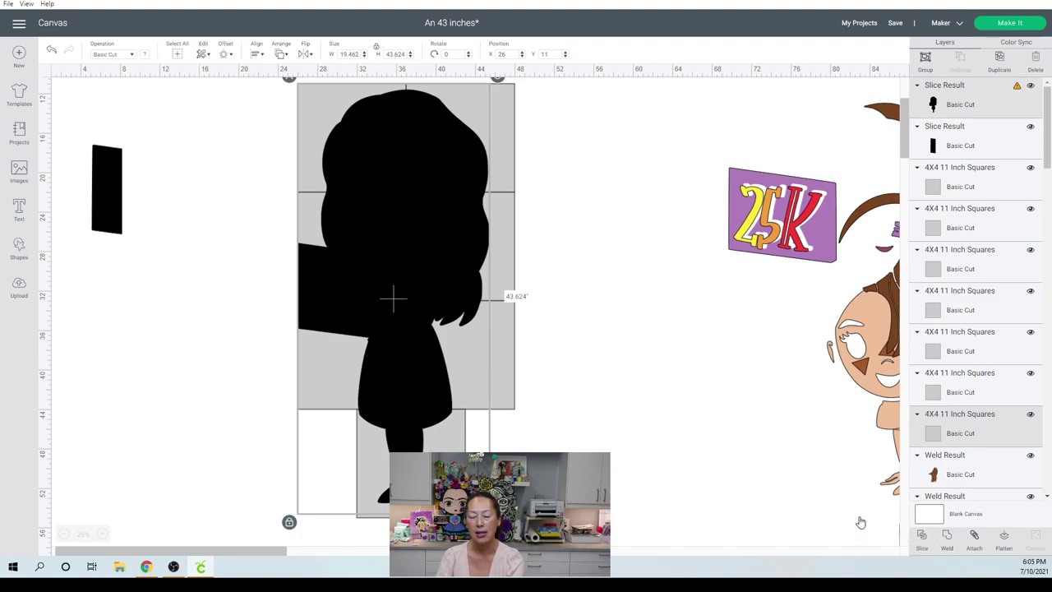